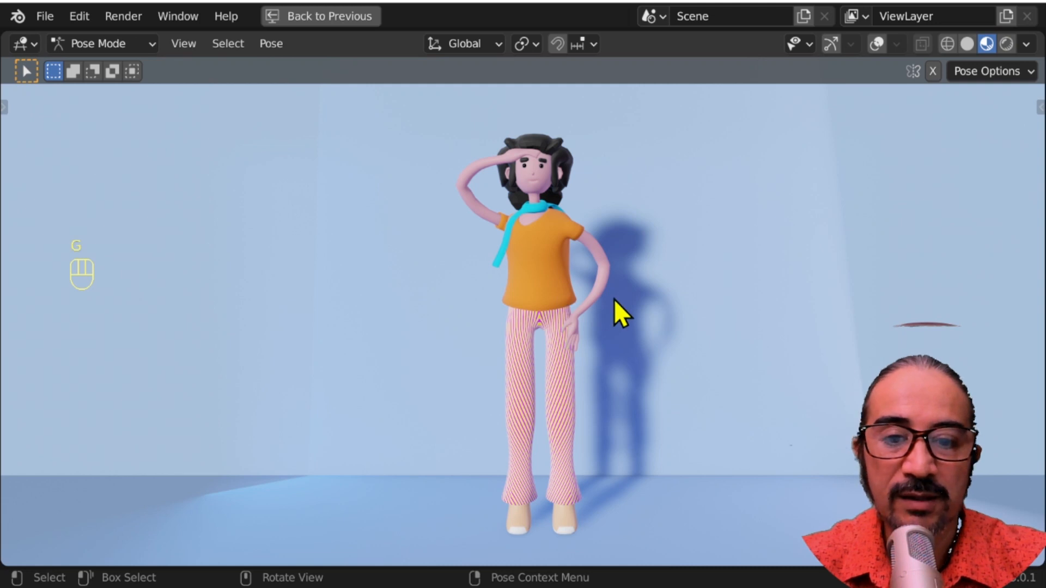
Show the viewport overlays, isolate the character's body mesh in local view from Object Mode and examine it from several angles
click(878, 43)
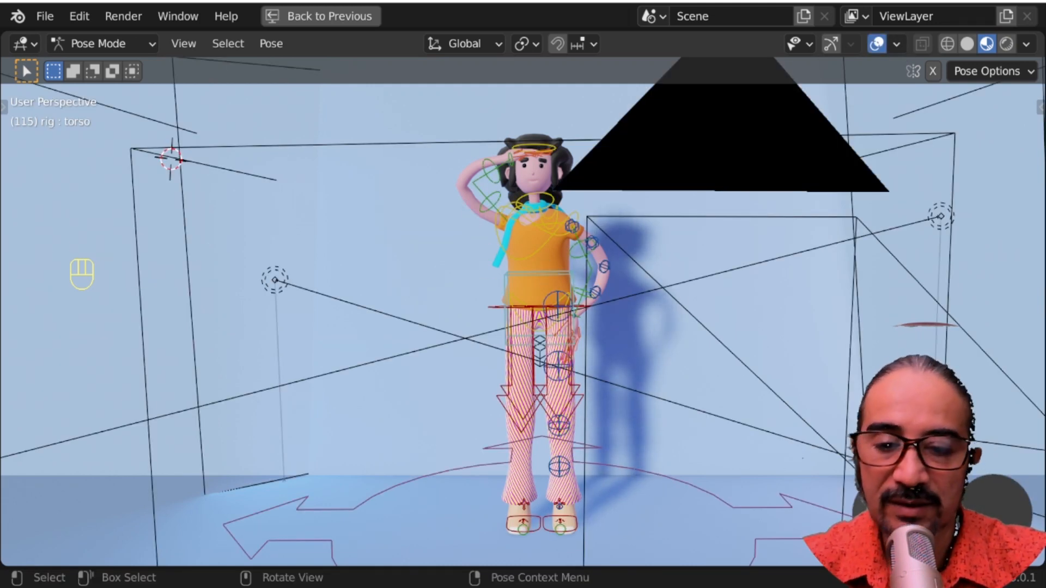
key(ctrl+Tab)
click(465, 196)
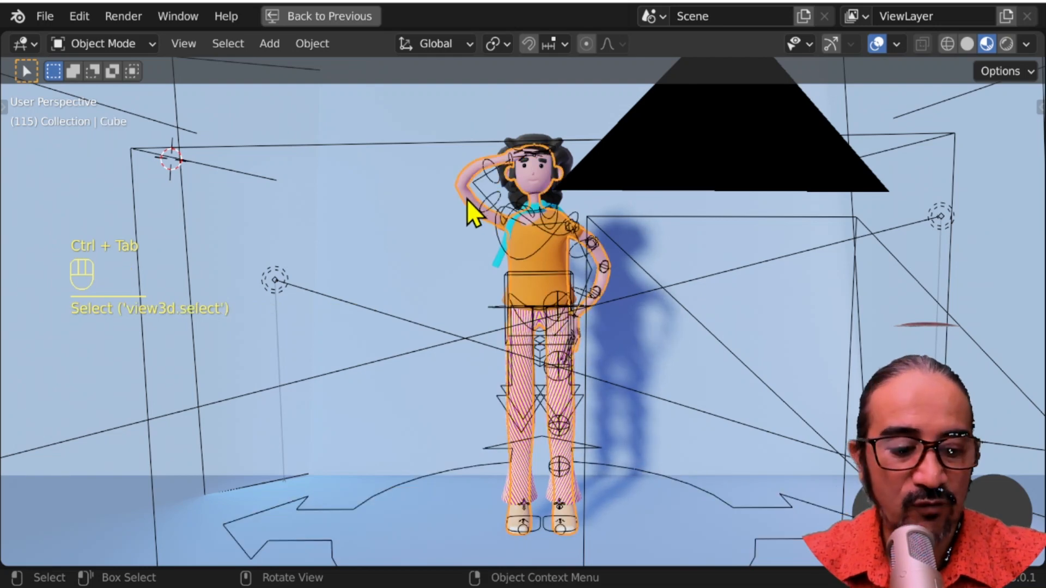
key(KP_Divide)
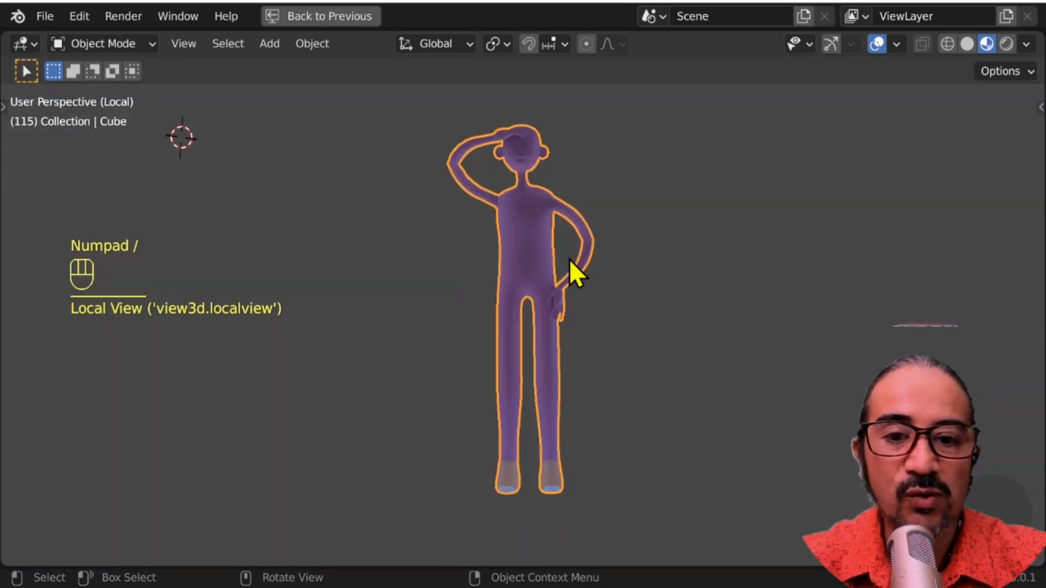
mouse_move(578, 304)
middle_down()
mouse_move(700, 304)
mouse_move(467, 297)
mouse_move(590, 292)
middle_up()
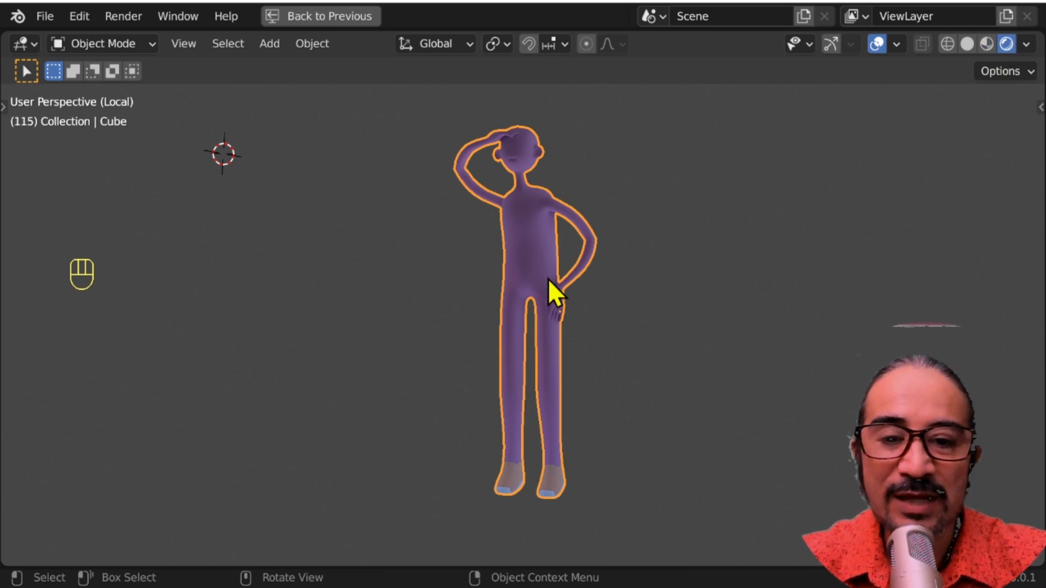
mouse_move(596, 387)
middle_down()
mouse_move(602, 399)
mouse_move(689, 401)
mouse_move(481, 406)
mouse_move(321, 392)
mouse_move(594, 388)
middle_up()
scroll(604, 326, up, 4)
middle_drag(616, 333, 481, 310)
scroll(730, 354, down, 4)
Start a new file without saving the changes to perso simple.blend
click(45, 16)
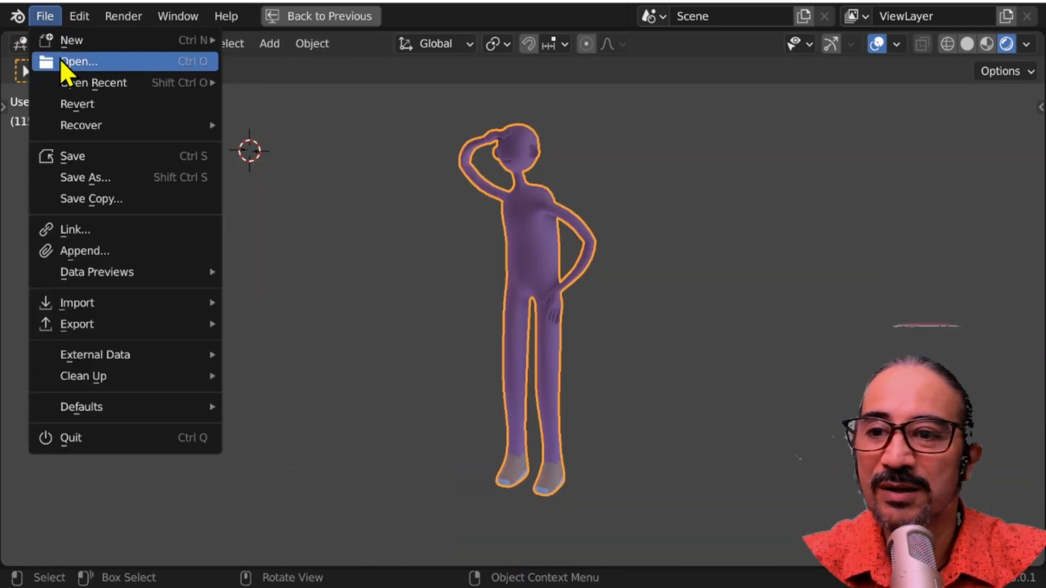
mouse_move(62, 42)
click(266, 42)
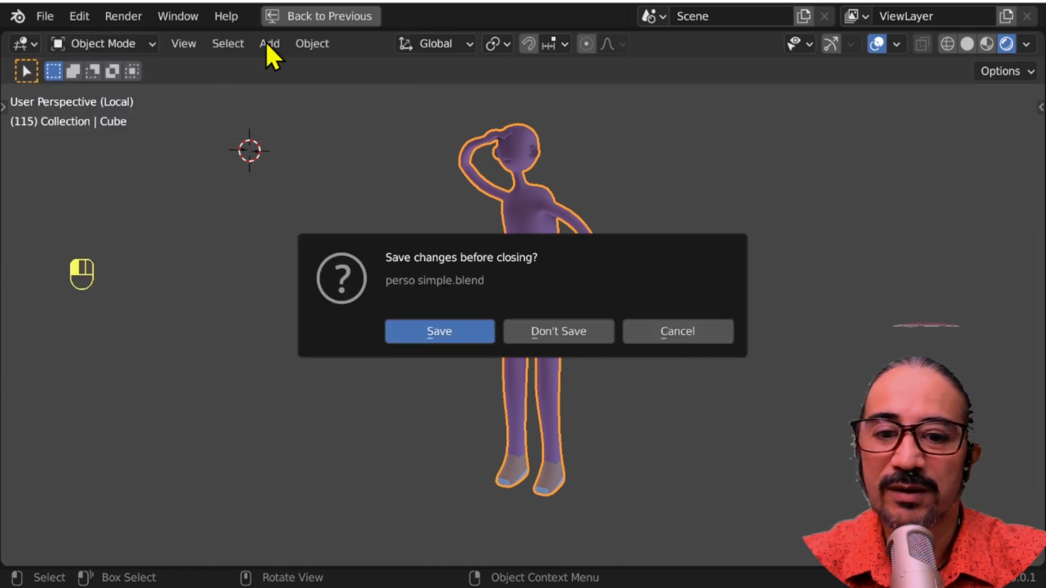
click(564, 341)
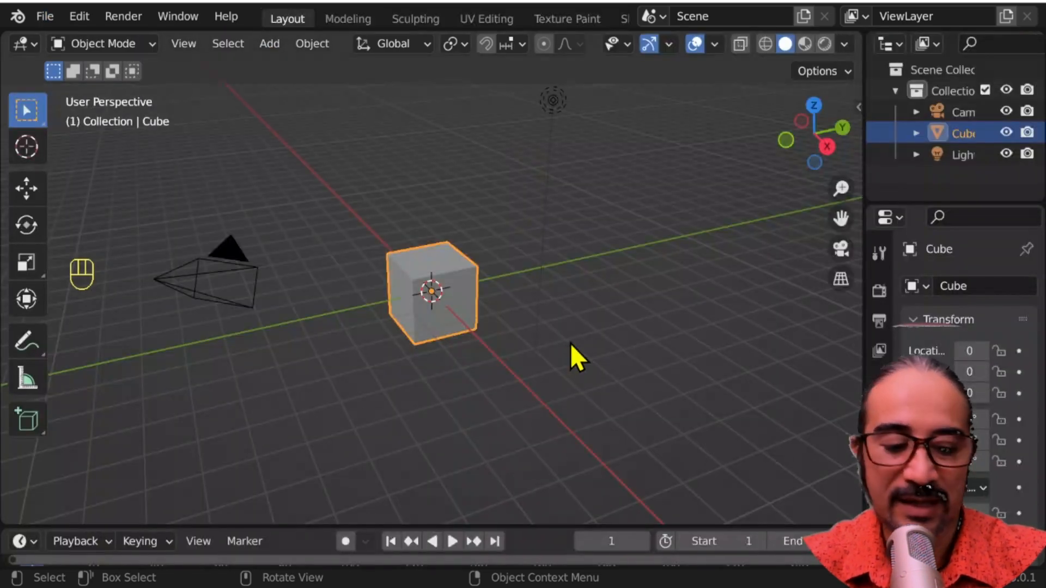
In front view, raise the default cube's mesh along Z above the origin in Edit Mode and scale it to about half size
key(KP_1)
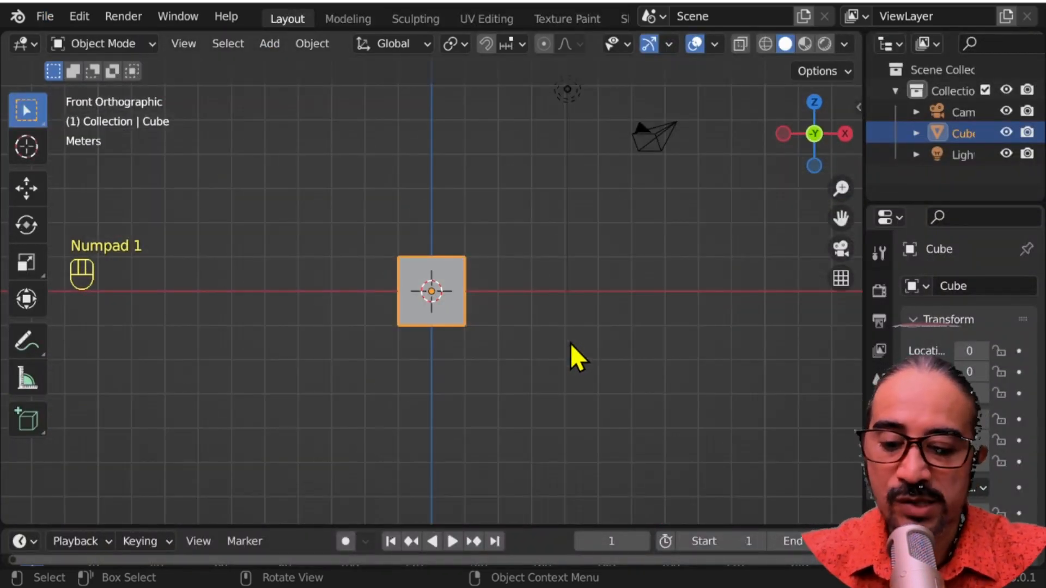
key(Tab)
key(g)
key(z)
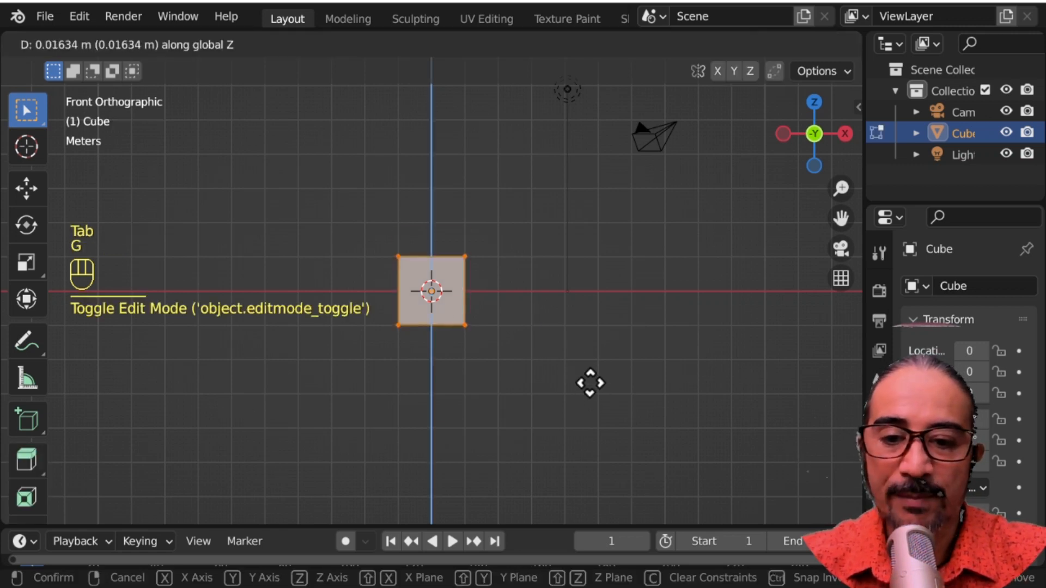
click(586, 310)
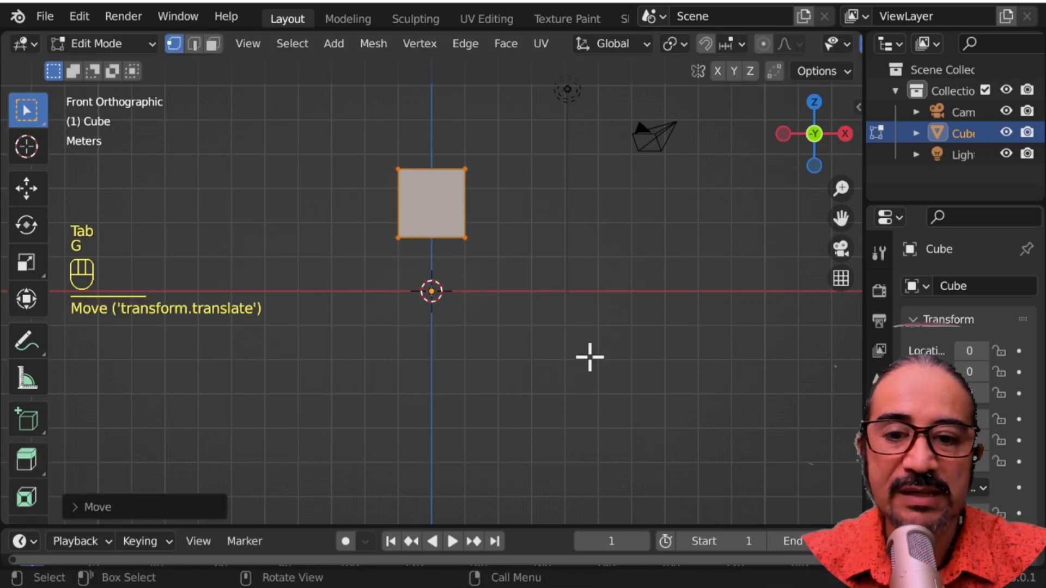
key(s)
click(493, 293)
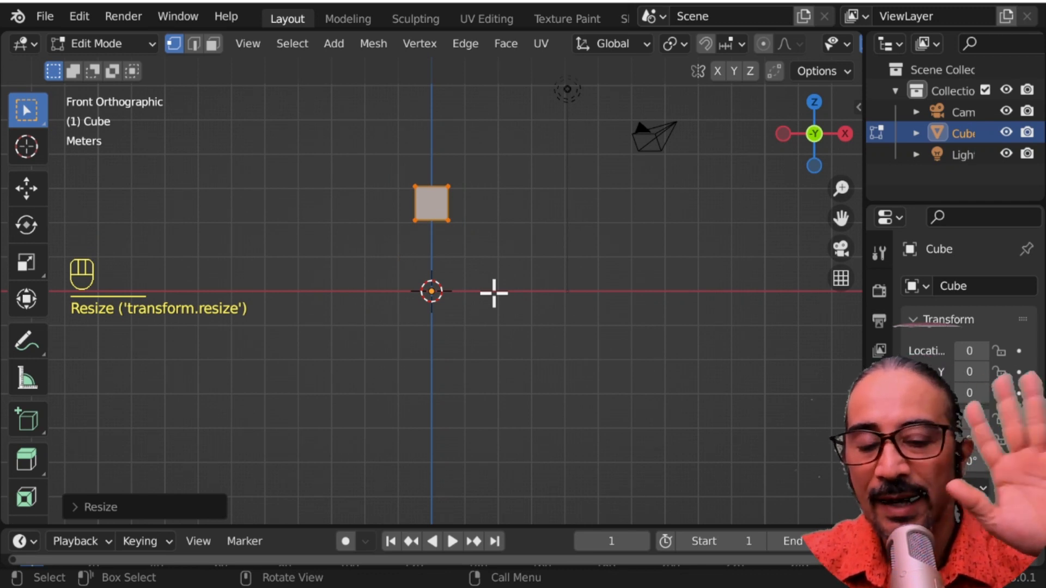
scroll(492, 292, up, 3)
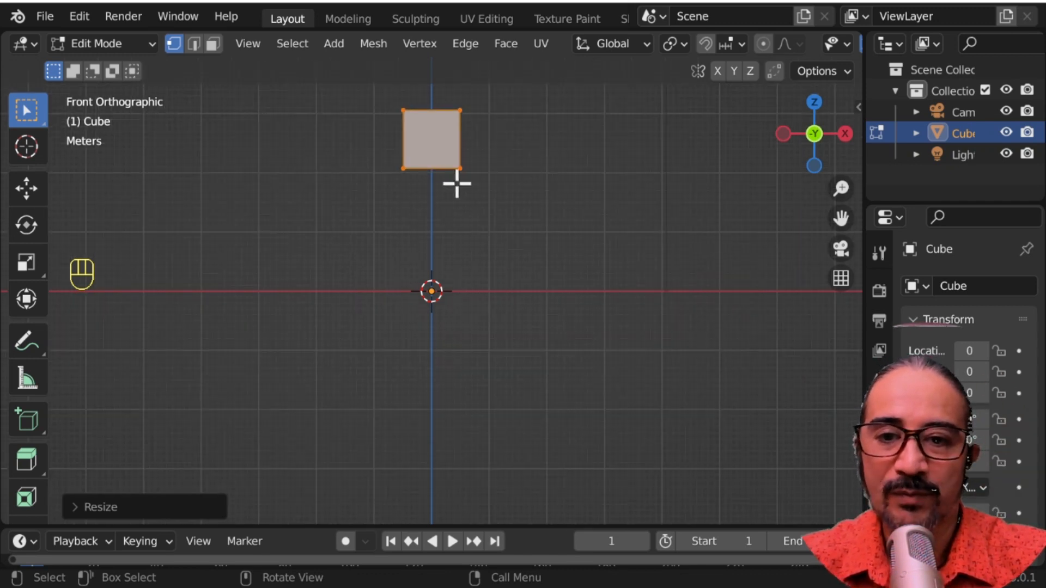
scroll(487, 229, down, 3)
key(Tab)
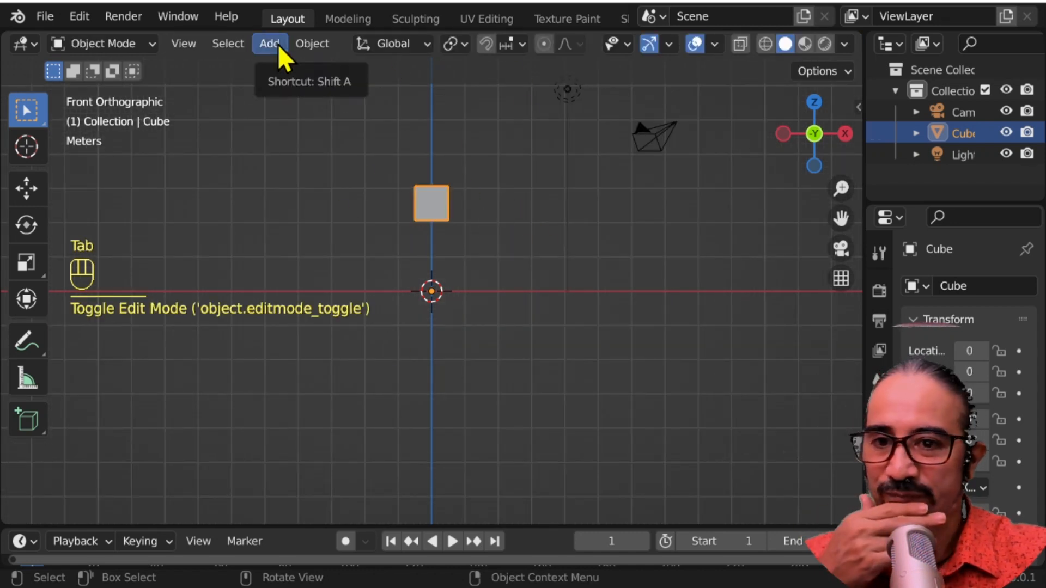
Open the add-on preferences and search for "rig" to check the Rigify add-on
click(19, 44)
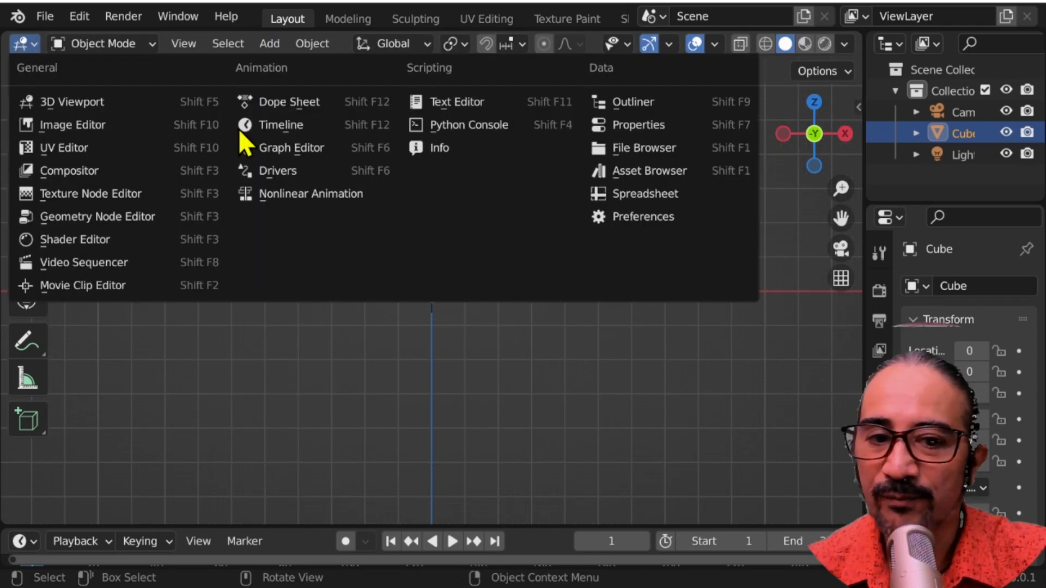
click(631, 222)
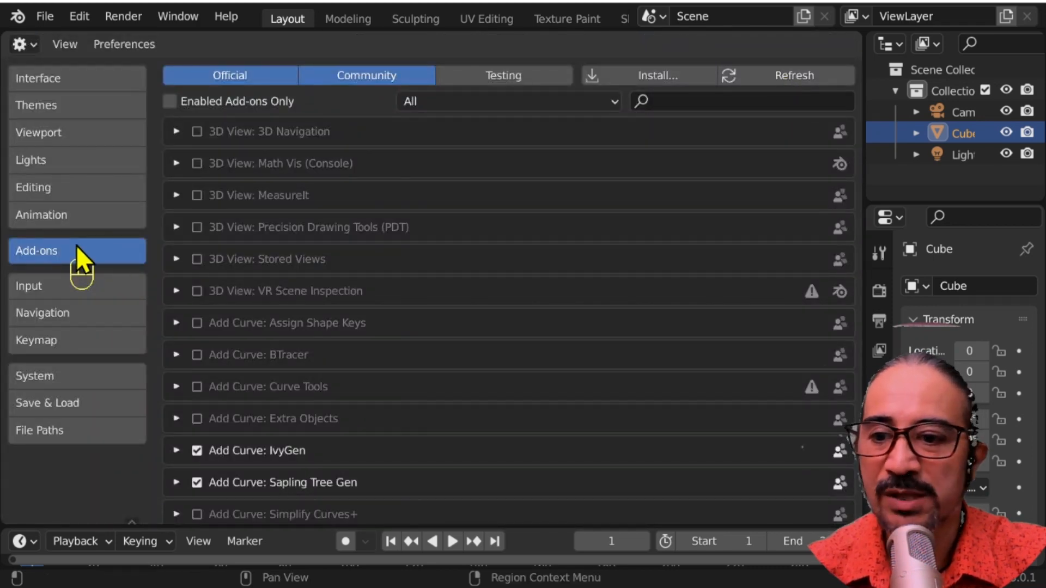
click(668, 103)
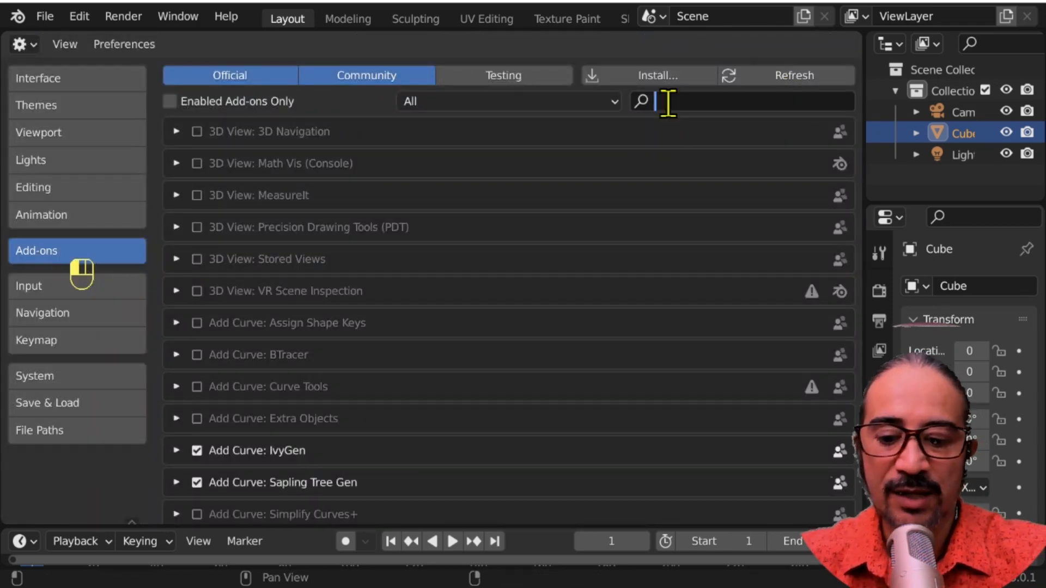
text(rig)
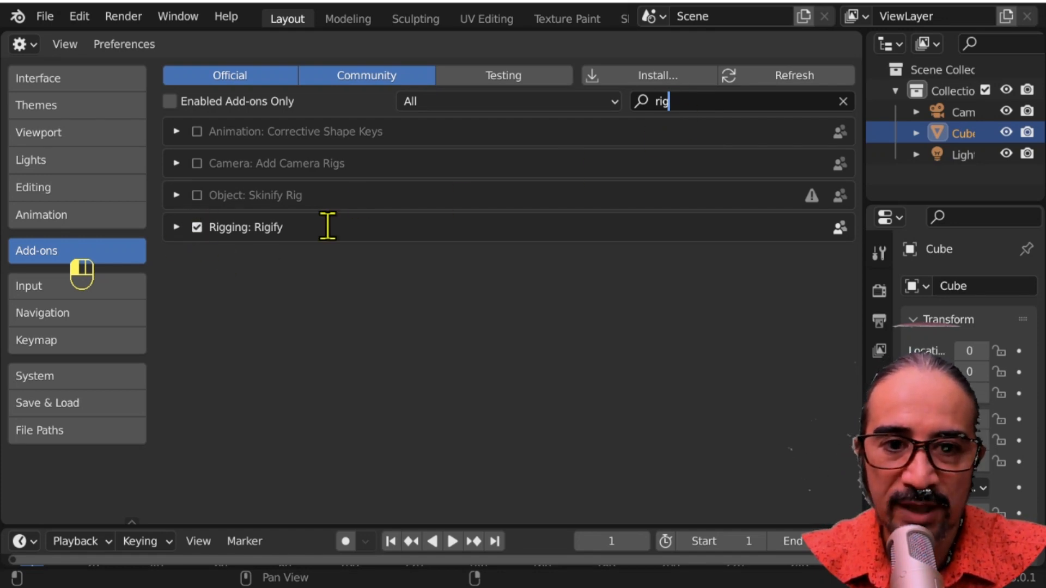
Search the add-ons for "mir" to check Auto Mirror, and switch the editor back to the 3D Viewport
key(ctrl+a)
text(miro)
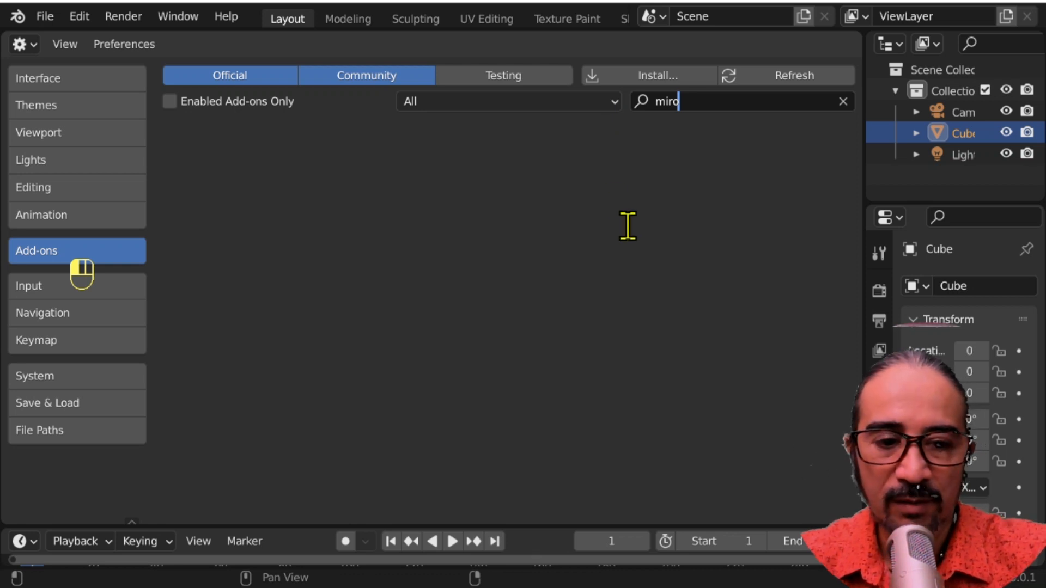
key(BackSpace)
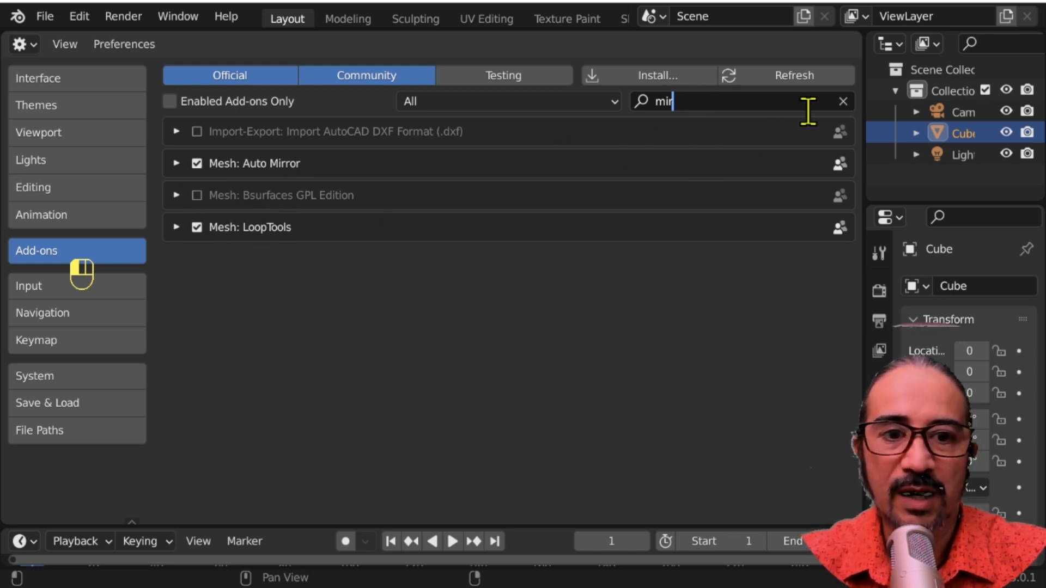
click(21, 45)
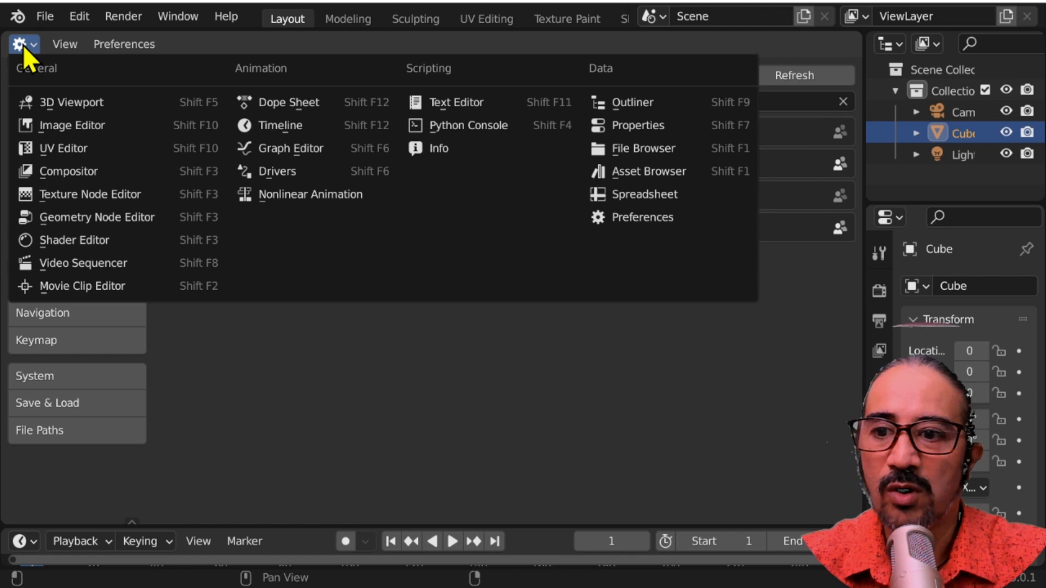
click(73, 101)
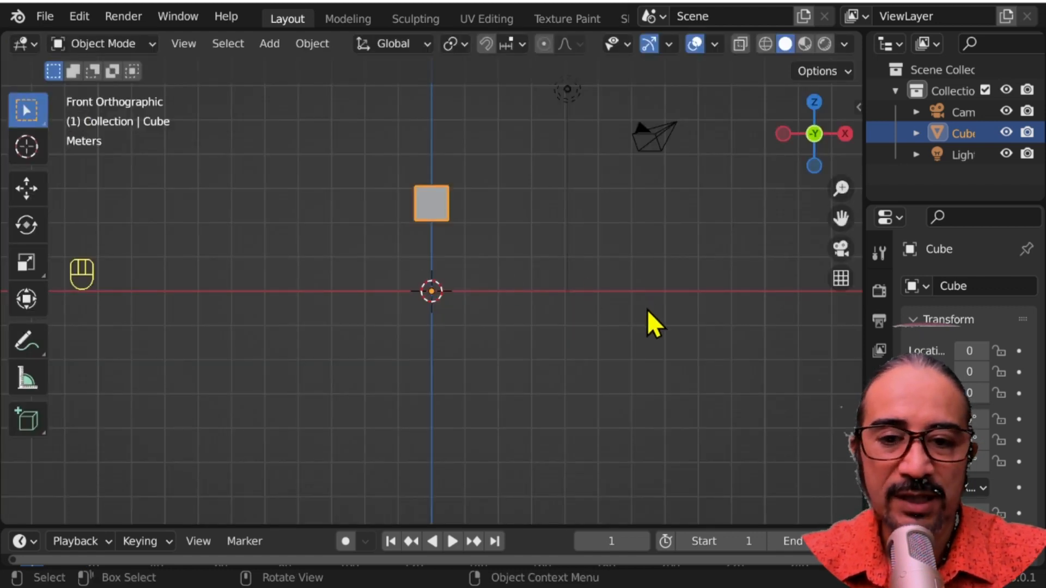
Expand the Auto Mirror options for the cube in Edit Mode and switch to face selection
key(n)
click(852, 316)
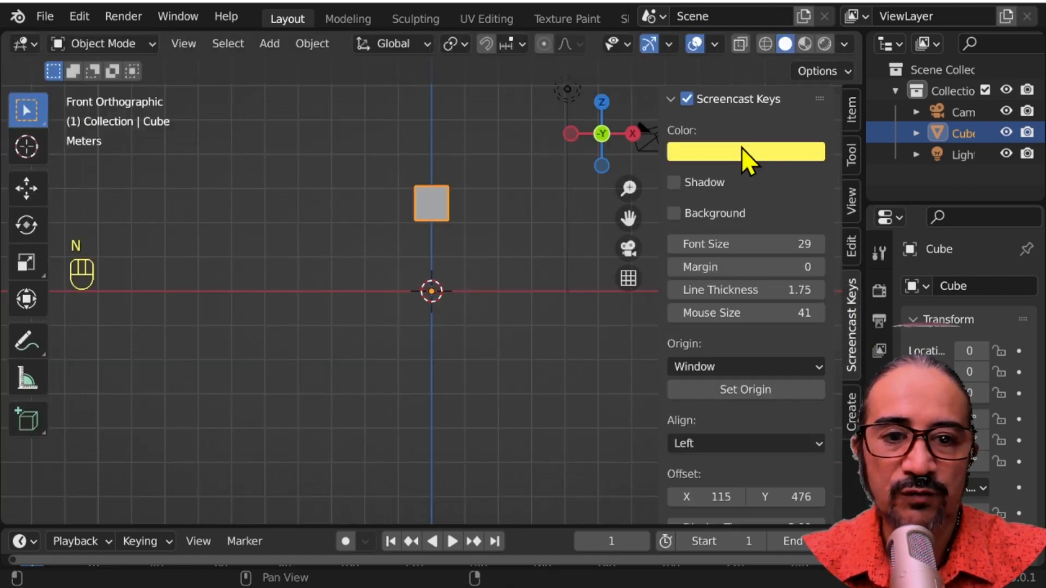
click(671, 99)
scroll(463, 201, up, 3)
shift+middle_drag(477, 209, 479, 277)
key(Tab)
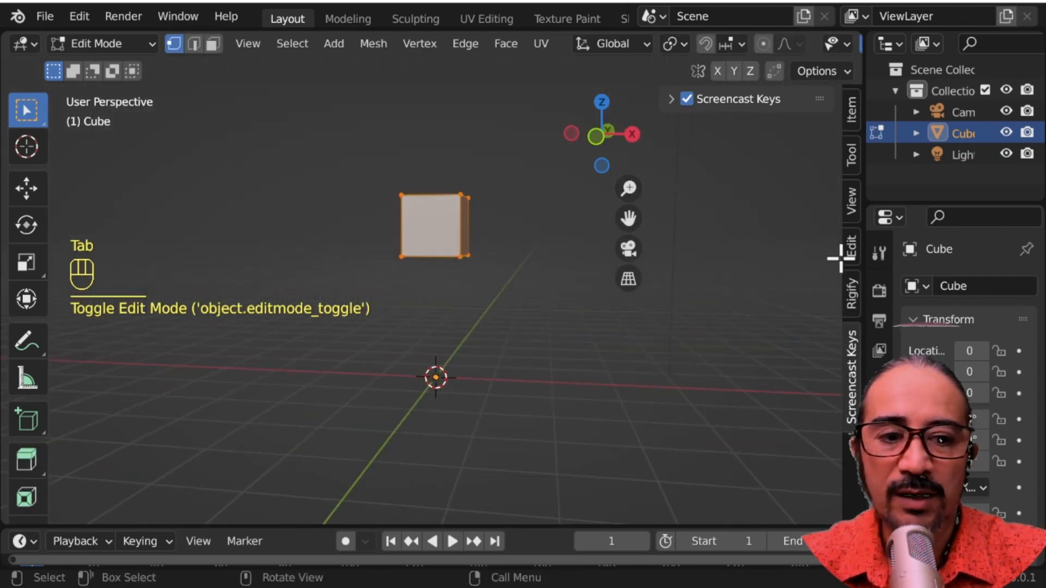
click(852, 247)
click(700, 98)
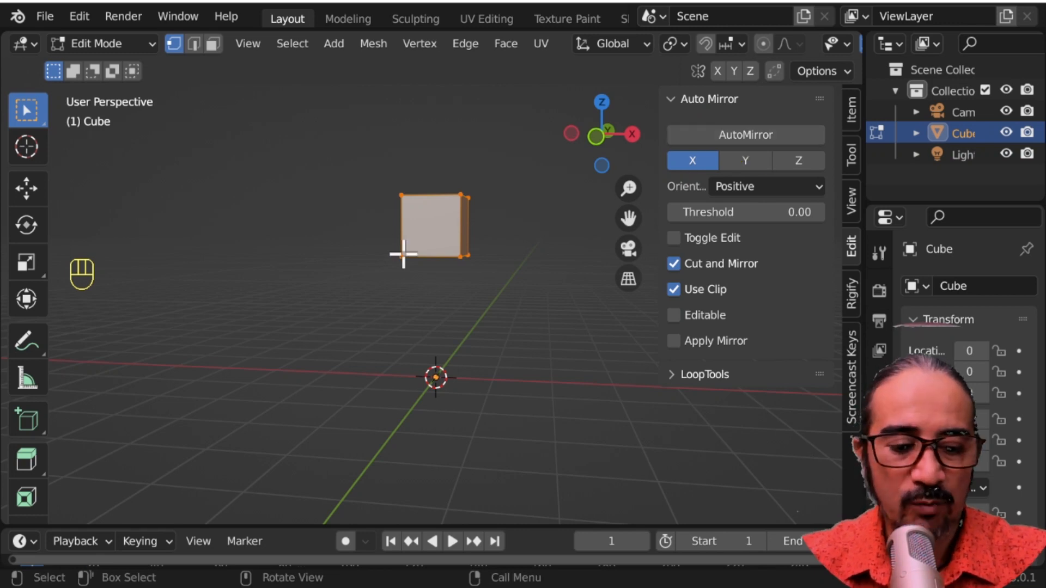
key(KP_1)
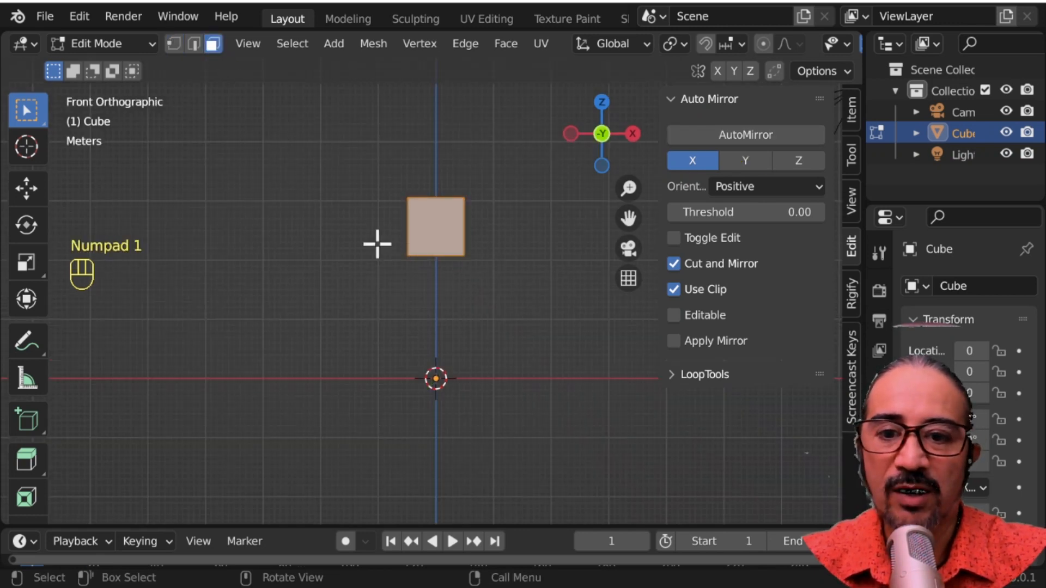
scroll(428, 295, up, 2)
middle_drag(432, 299, 422, 256)
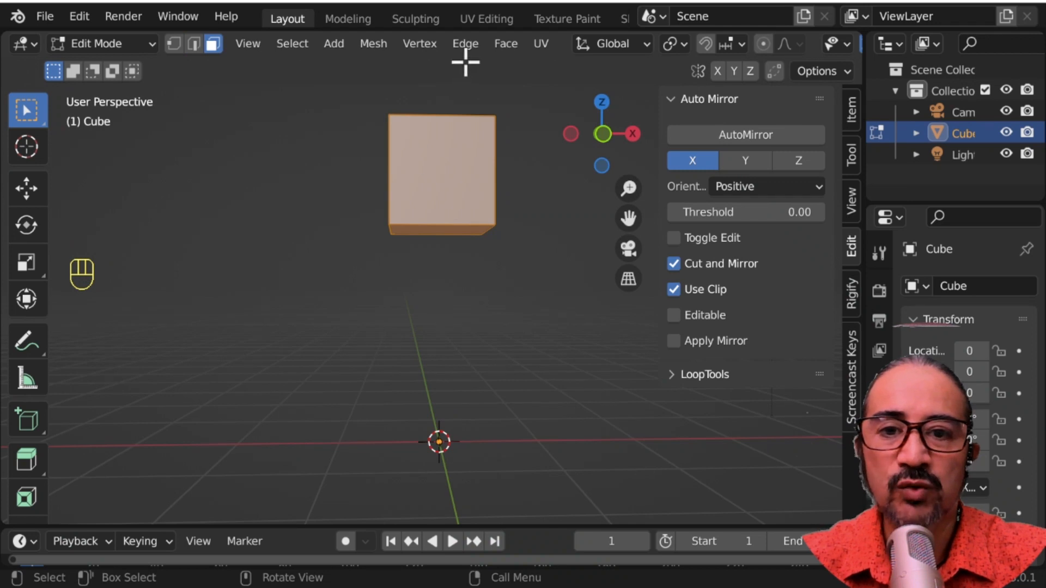
Return to Object Mode, add a Basic Human (Meta-Rig) armature at the origin and view it from the front
click(333, 46)
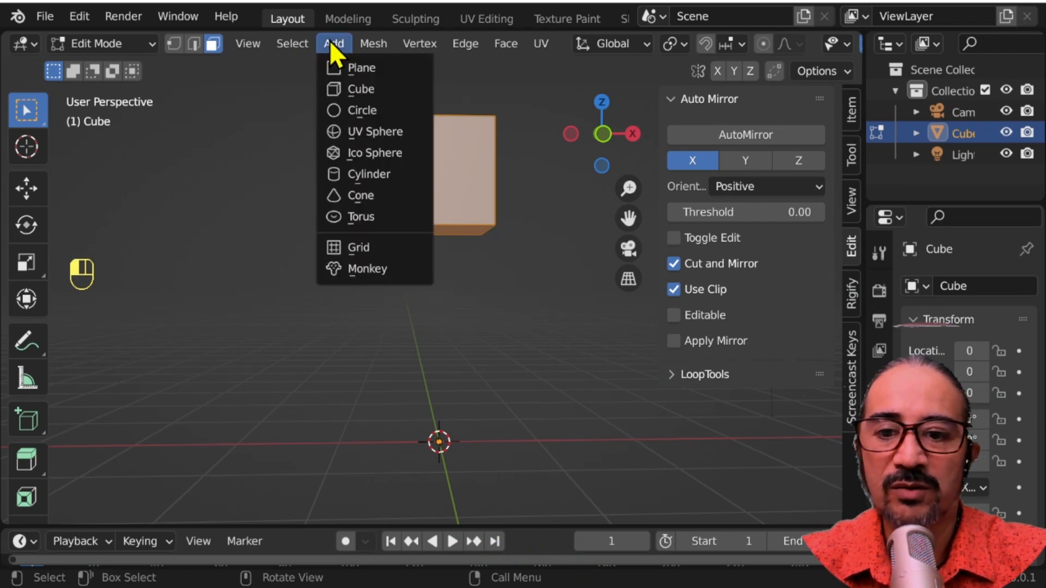
key(Tab)
click(281, 47)
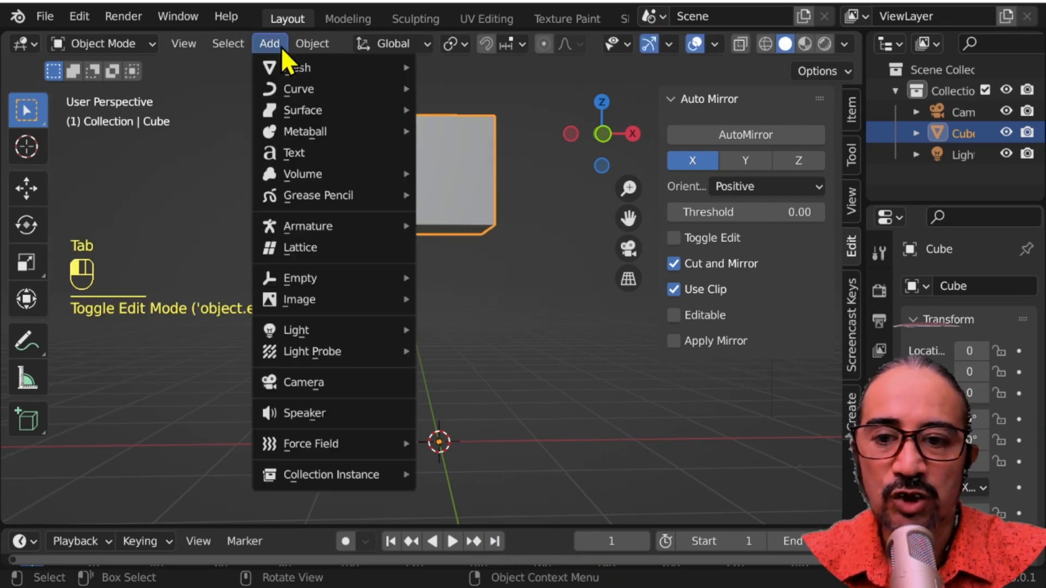
mouse_move(316, 223)
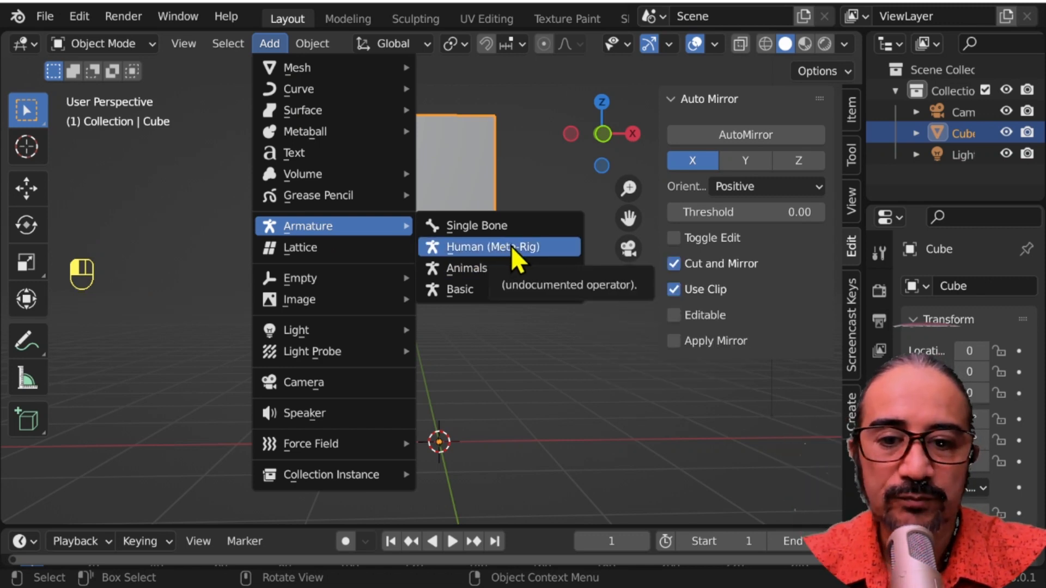
mouse_move(548, 294)
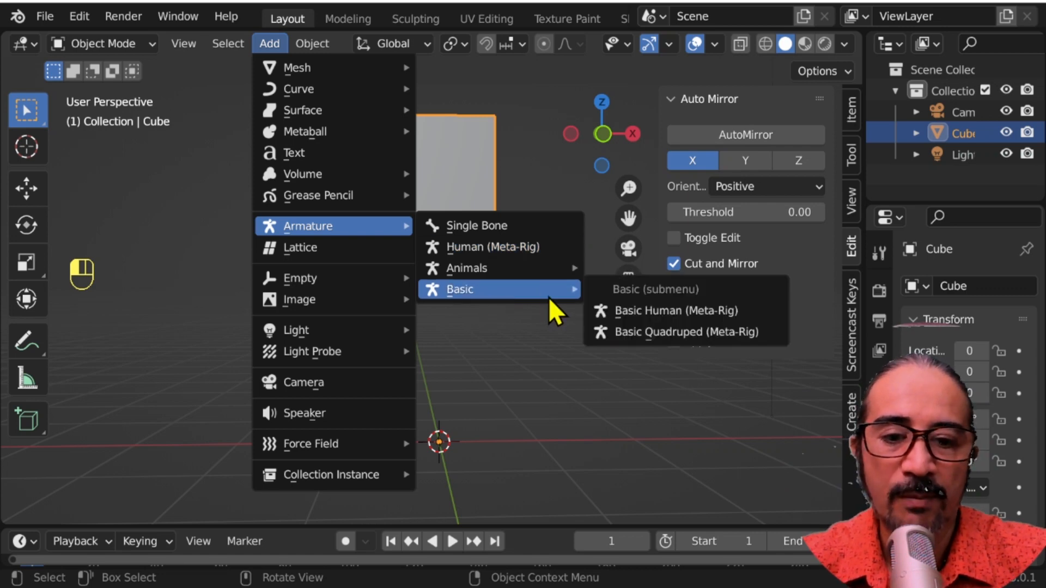
click(649, 314)
key(KP_1)
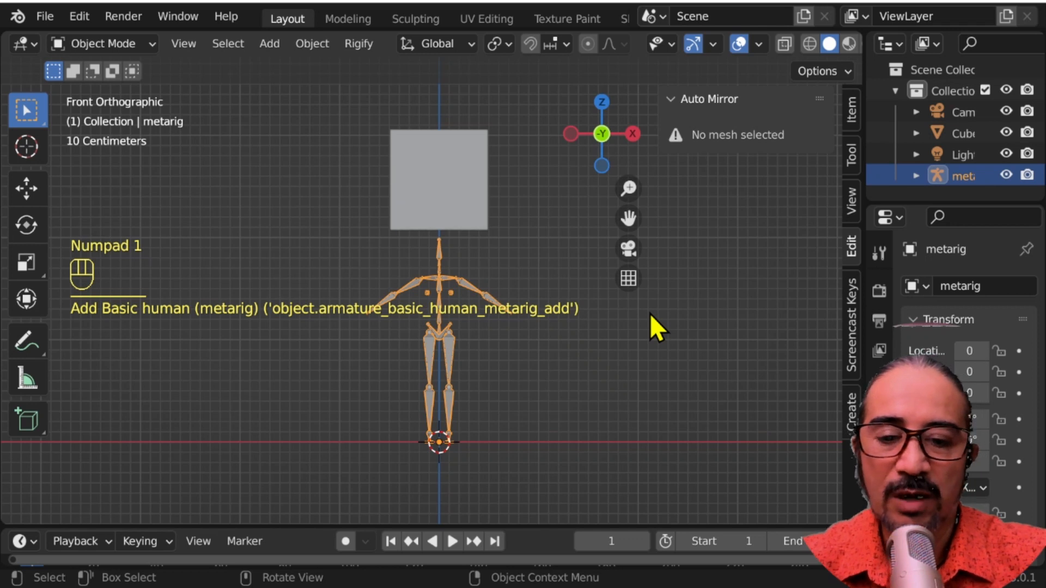
In Edit Mode, lower the cube's mesh along Z onto the meta-rig's lower torso and scale it down to about a third of its size
click(469, 158)
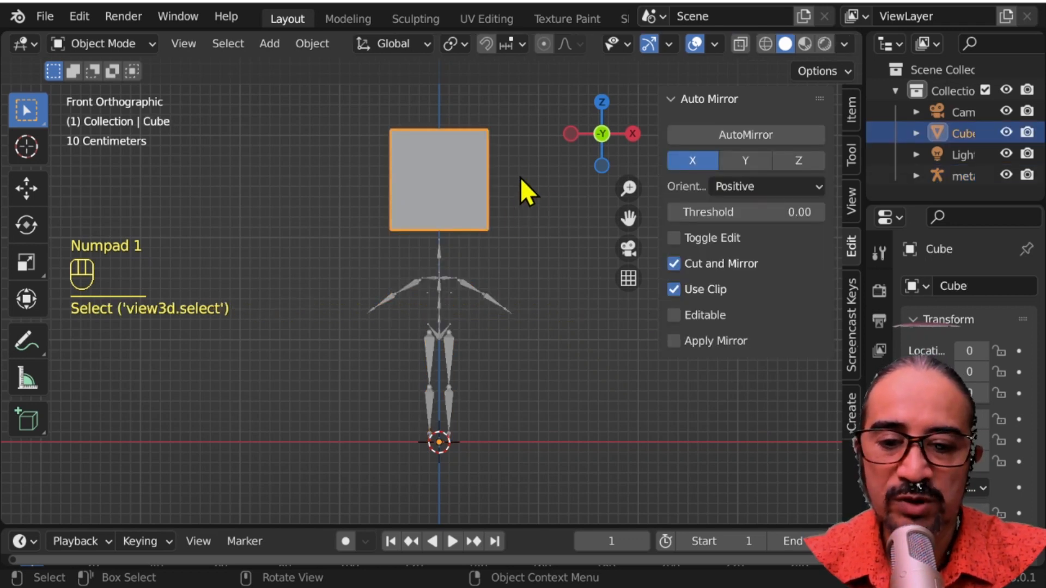
key(Tab)
key(g)
key(z)
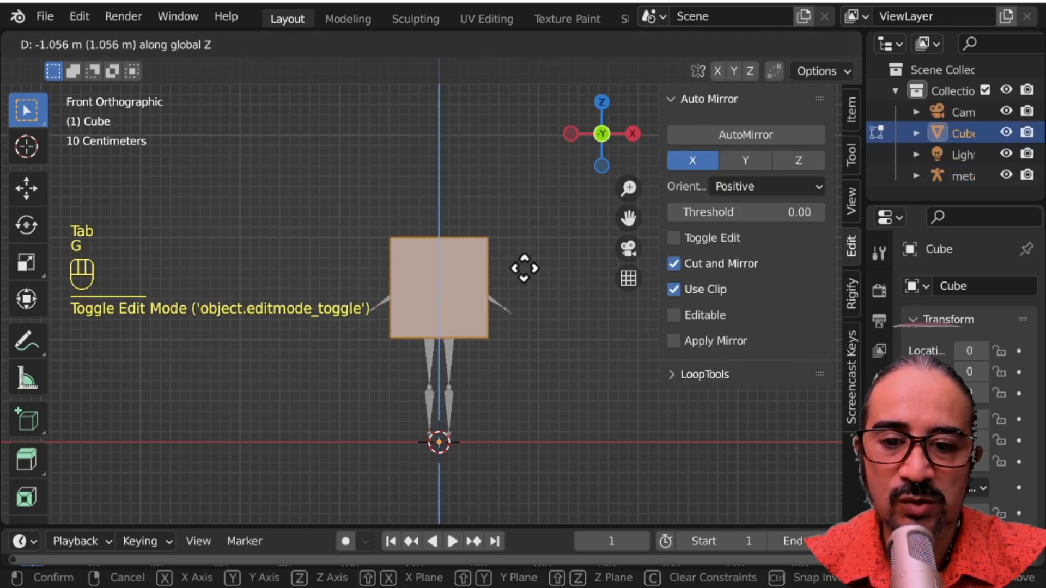
click(535, 303)
scroll(587, 450, up, 2)
key(s)
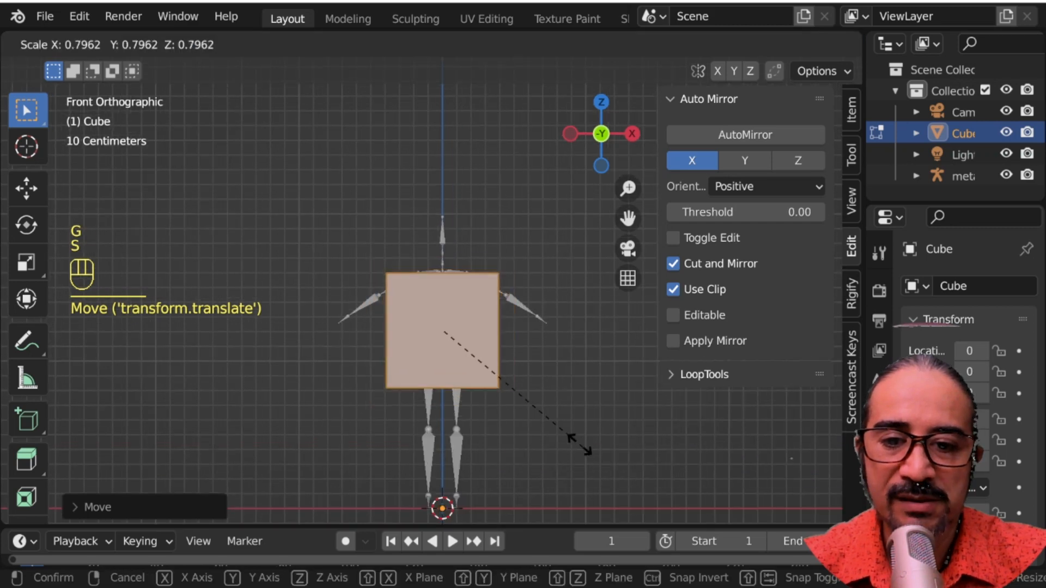
click(497, 382)
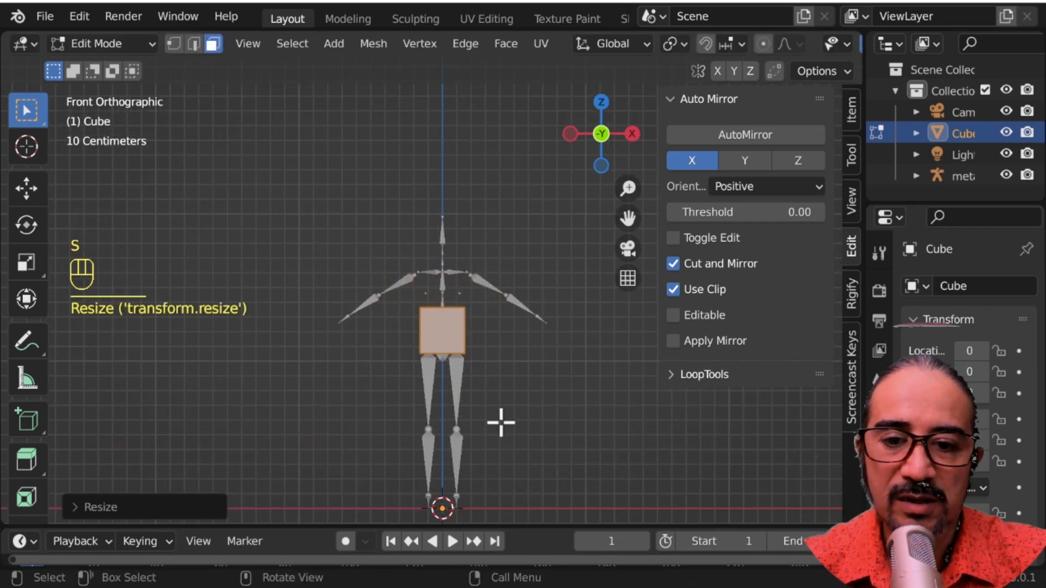
Scale the cube down slightly and raise it above the meta-rig's pelvis bones as the middle of the torso
shift+middle_drag(500, 423, 480, 384)
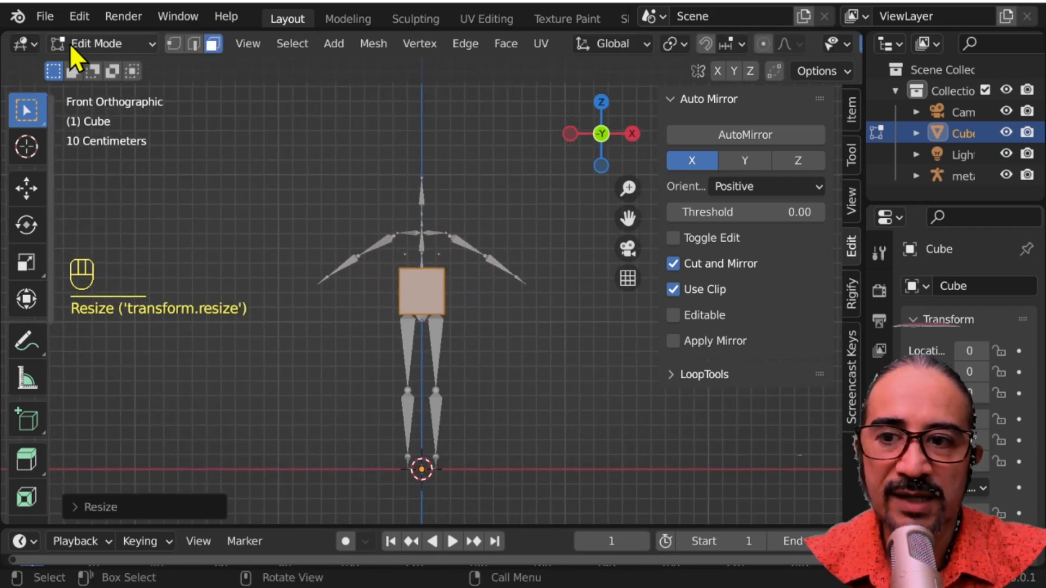
scroll(481, 374, up, 3)
key(s)
click(493, 384)
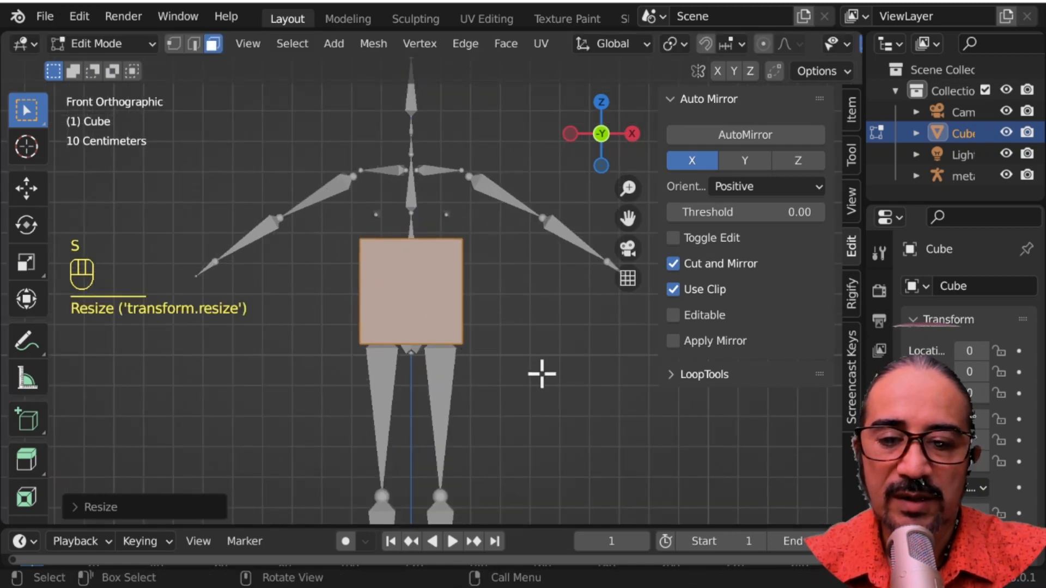
key(s)
click(478, 358)
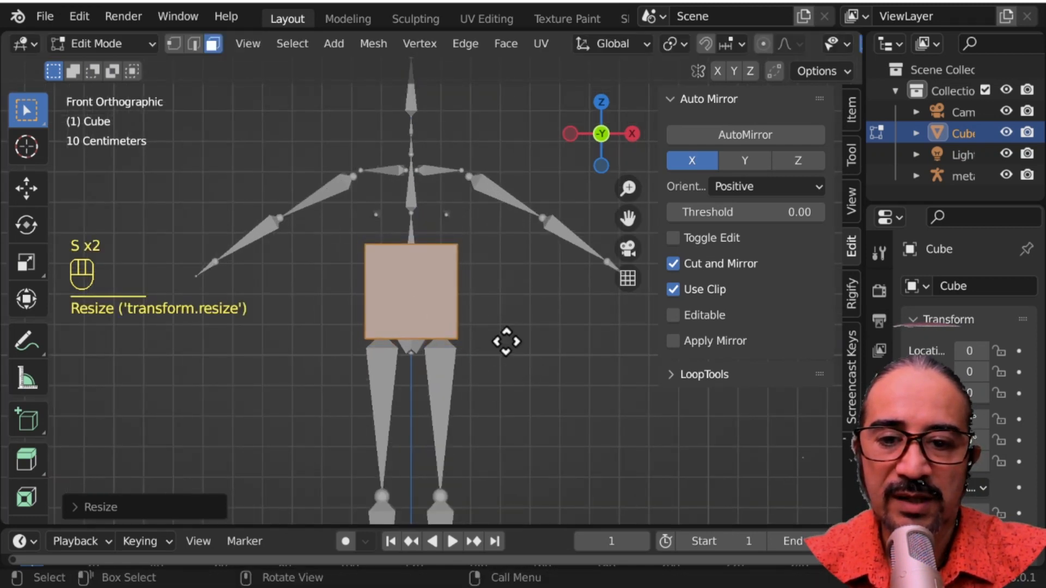
key(g)
click(502, 312)
key(s)
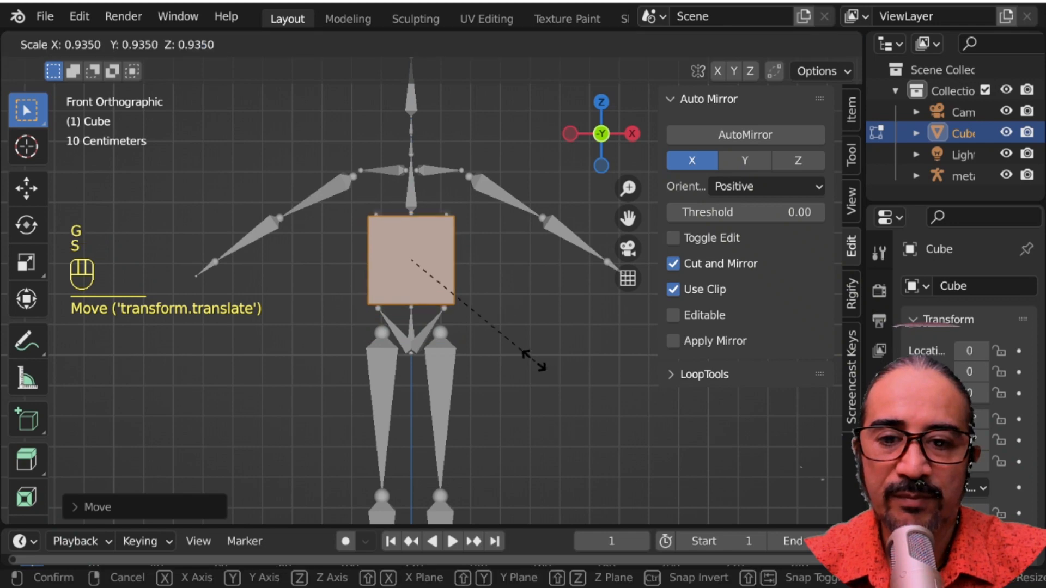
click(526, 357)
Maximize the viewport and extrude the cube's top face upward past the shoulder bones to form the chest
middle_drag(462, 296, 278, 66)
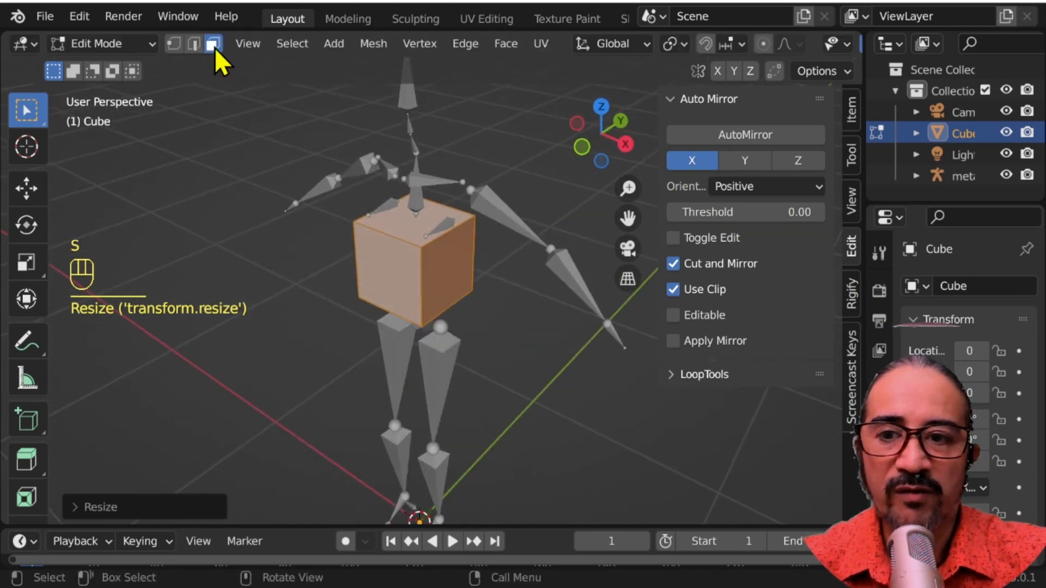
click(429, 236)
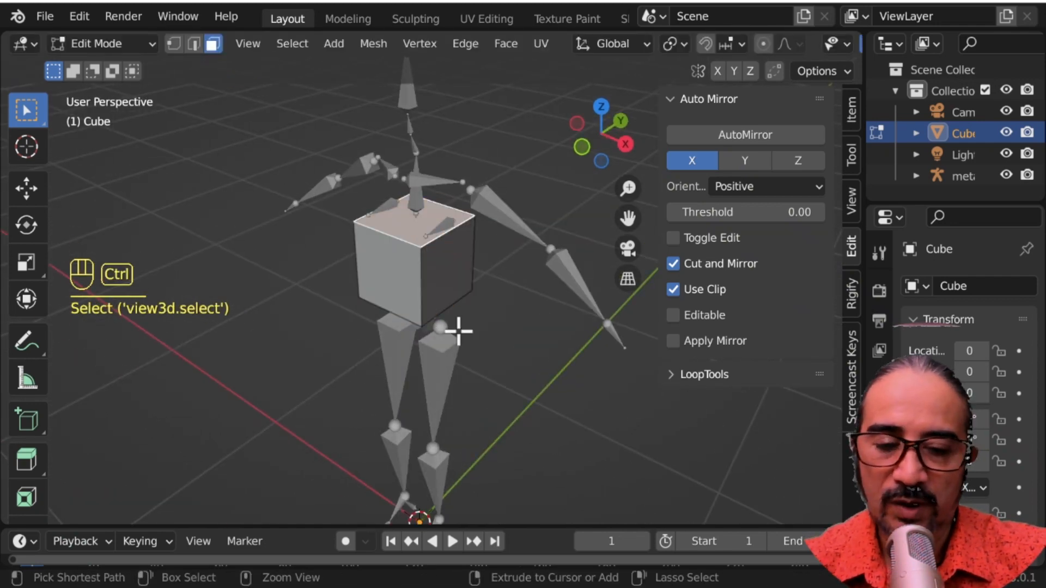
key(ctrl+space)
mouse_move(647, 362)
middle_down()
mouse_move(581, 369)
mouse_move(645, 379)
middle_up()
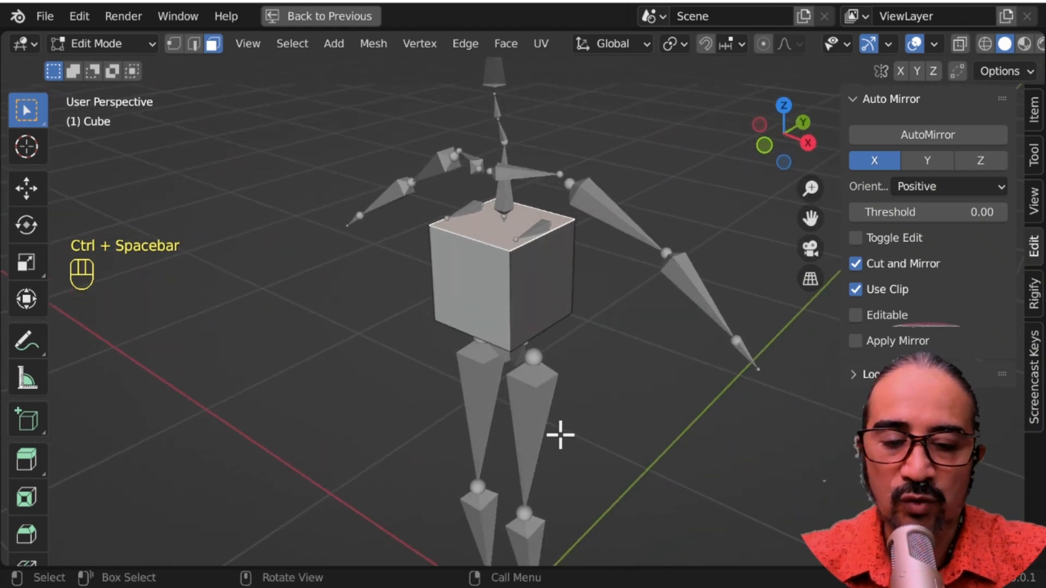
key(e)
click(547, 210)
click(547, 209)
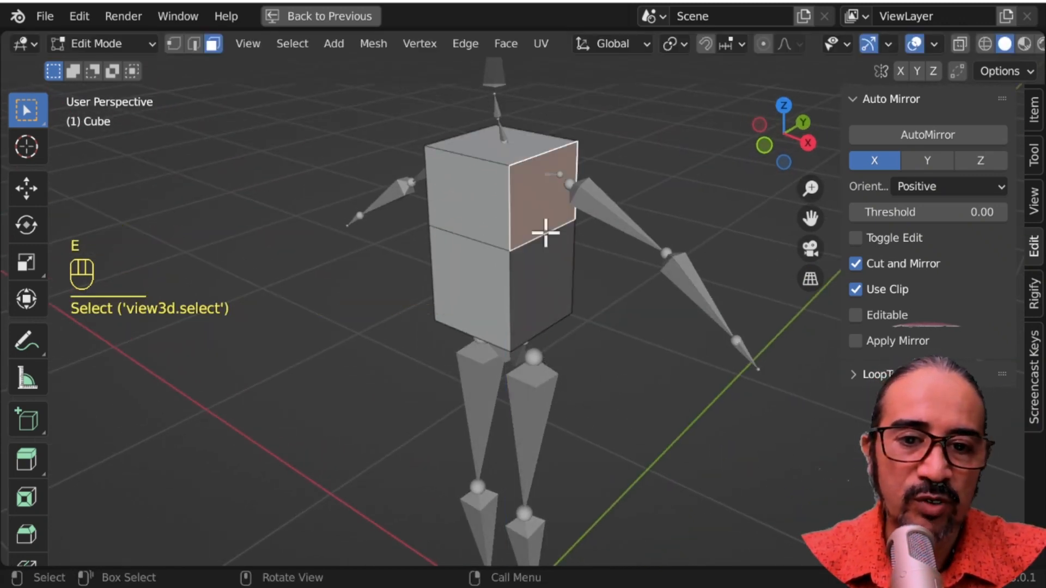
Extrude the torso's bottom face down to the base of the pelvis bones
middle_drag(543, 231, 482, 333)
click(512, 348)
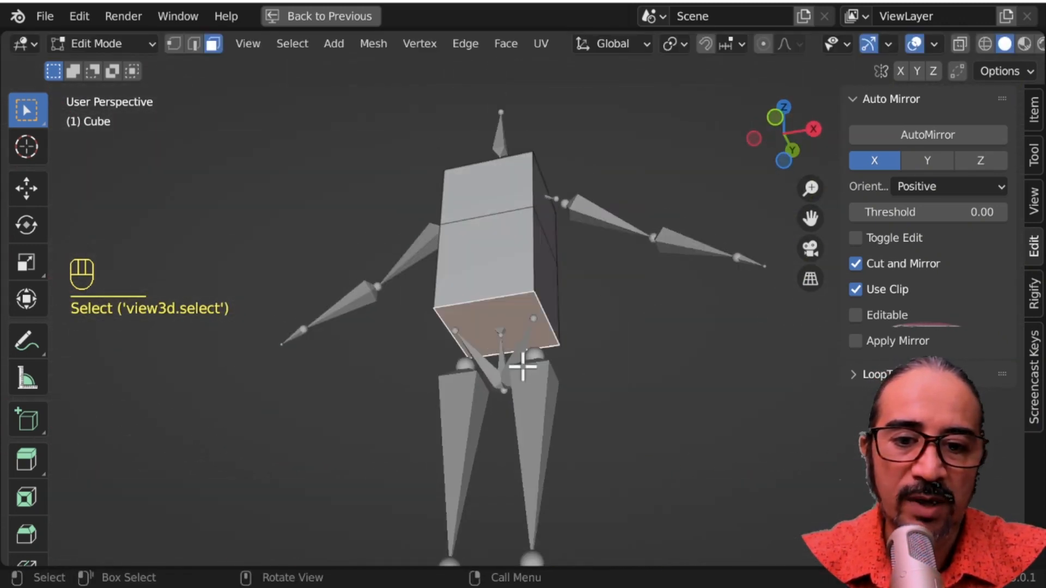
key(e)
click(528, 424)
Scale the bottom pelvis face along X into a narrow strip so the hips taper inward
middle_drag(528, 424, 598, 402)
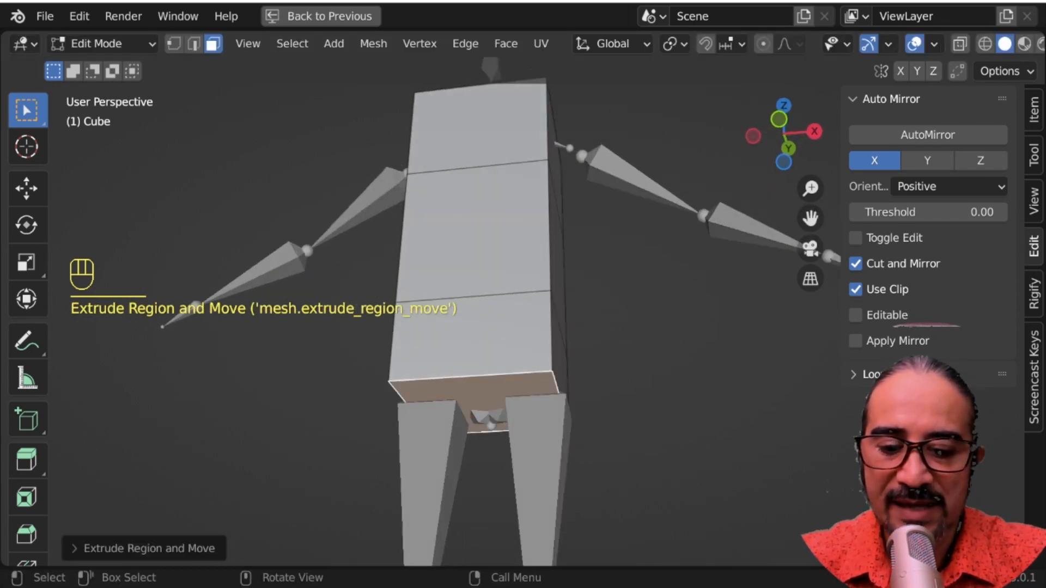
key(s)
key(y)
key(x)
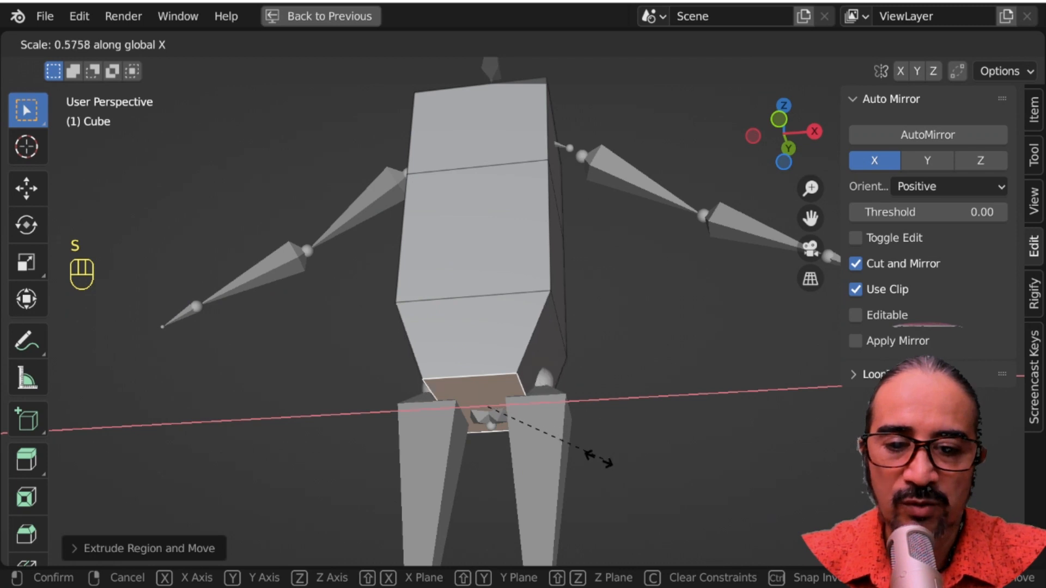
click(502, 428)
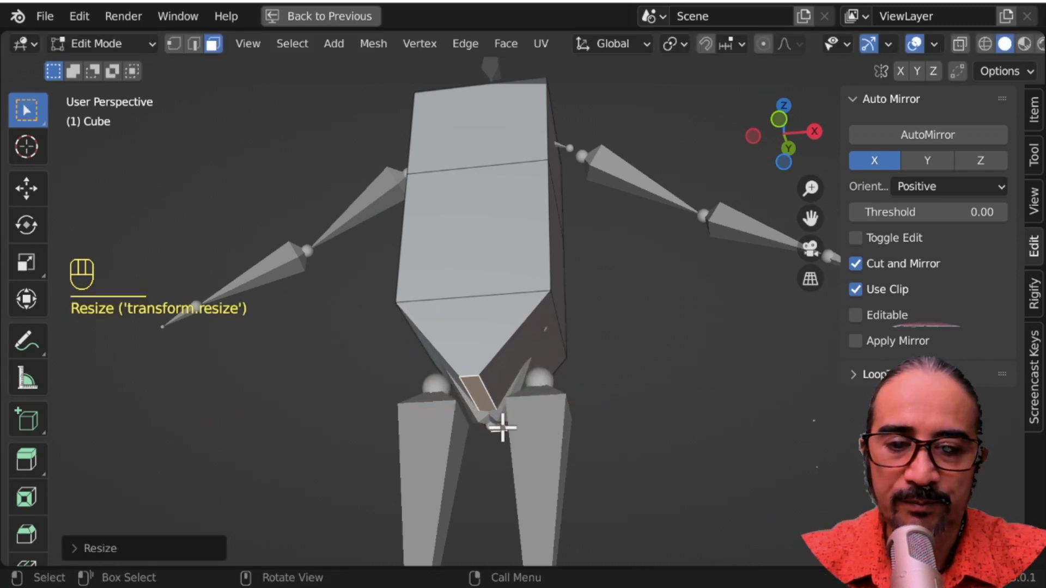
Extrude the slanted hip face on the +X side outward in front view to start the leg
click(518, 363)
key(KP_1)
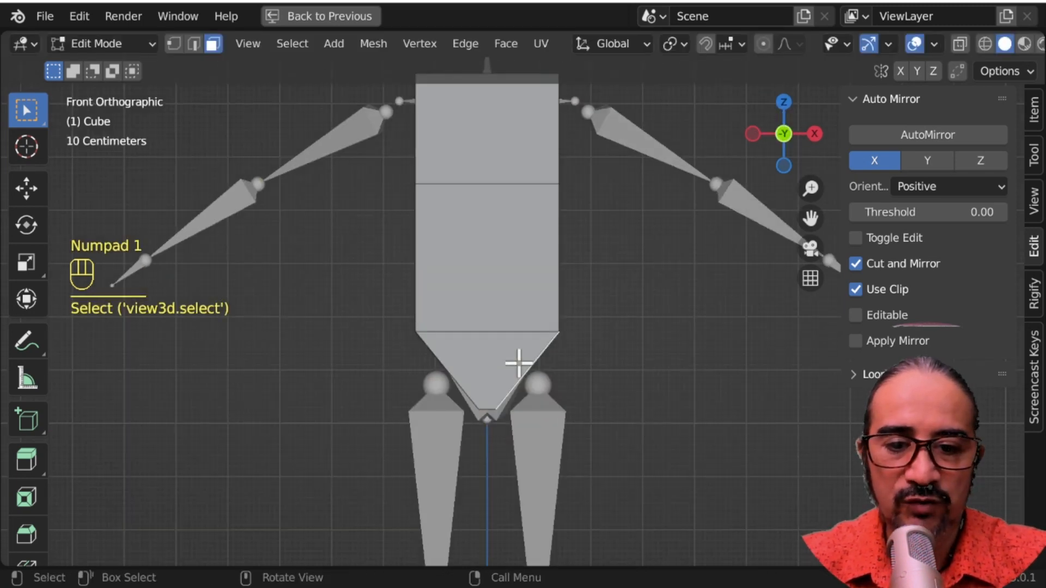
key(e)
click(598, 418)
Scale the extruded hip face down along Y to about two thirds of its depth
middle_drag(600, 420, 397, 339)
middle_drag(522, 322, 427, 322)
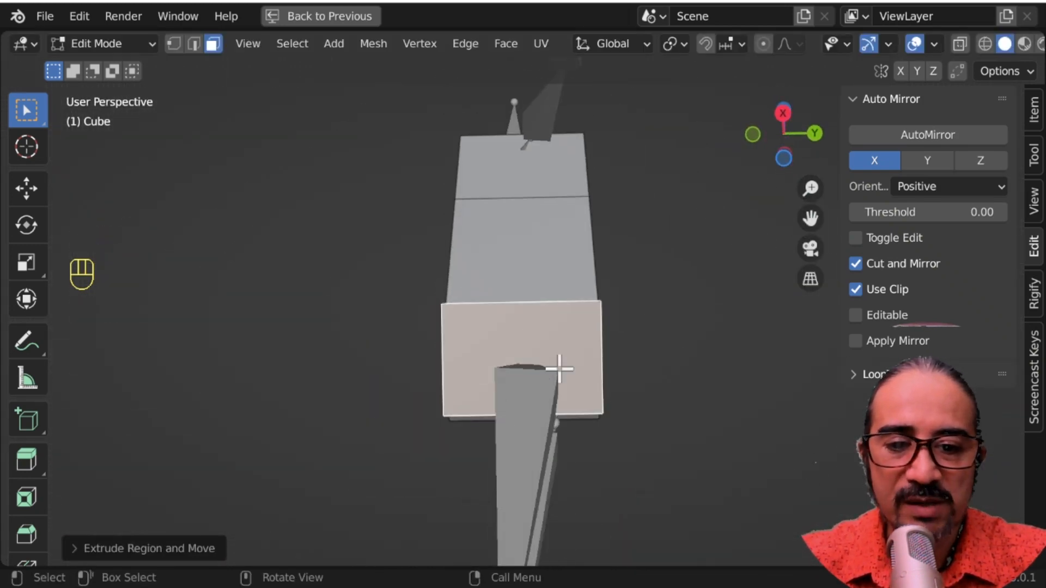
key(s)
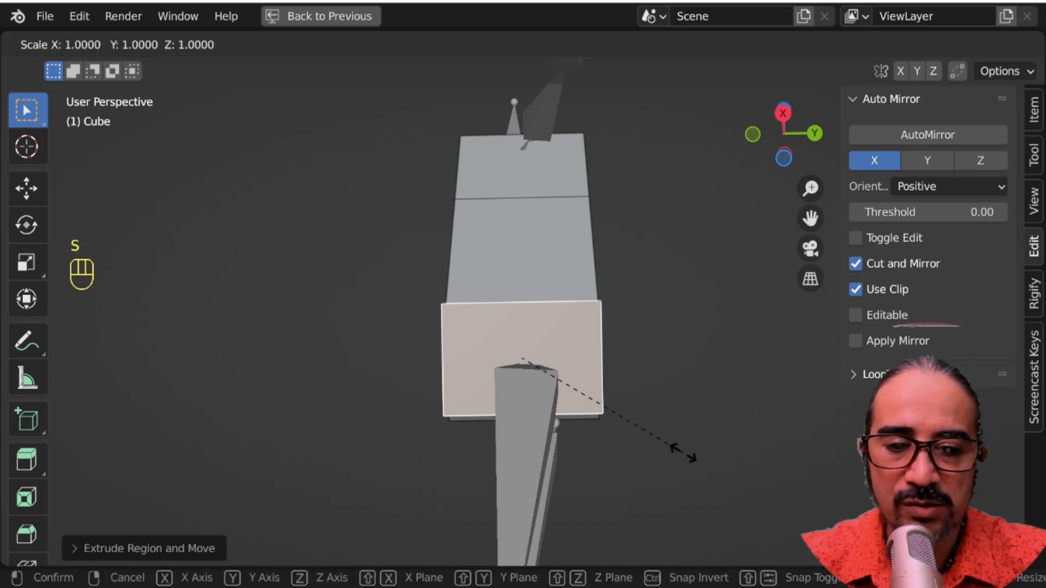
key(y)
click(629, 426)
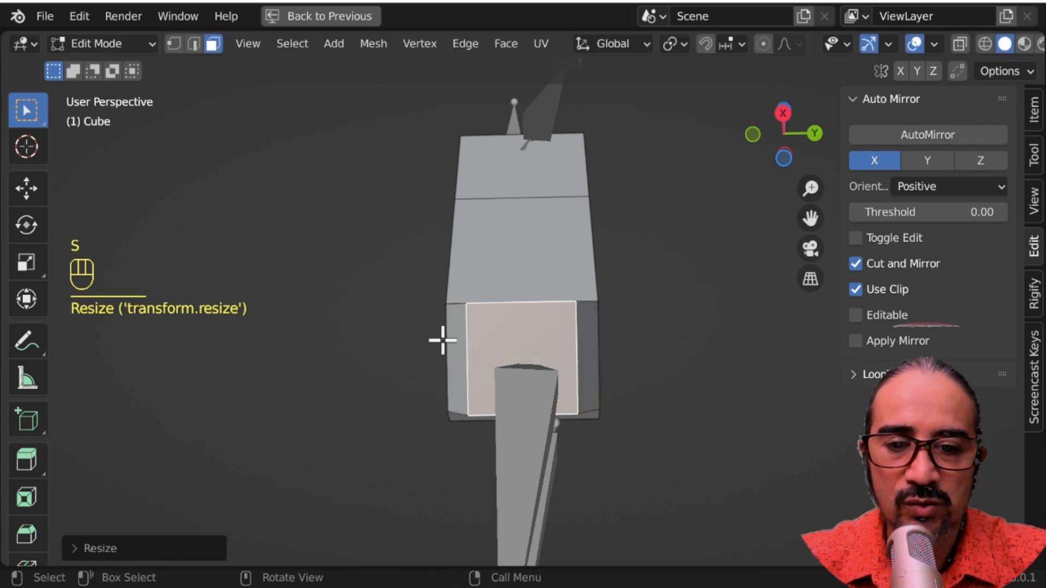
In front view, rotate and move the hip face until it lies nearly horizontal across the top of the thigh bone
middle_drag(506, 335, 665, 327)
key(KP_1)
key(r)
click(654, 373)
key(g)
click(649, 392)
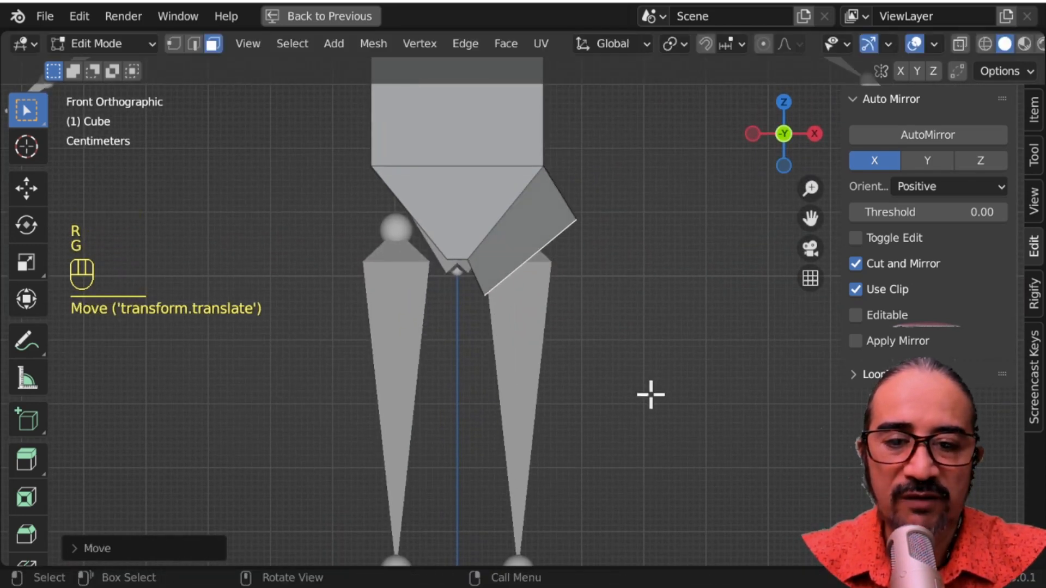
key(r)
click(597, 417)
key(g)
click(597, 419)
key(r)
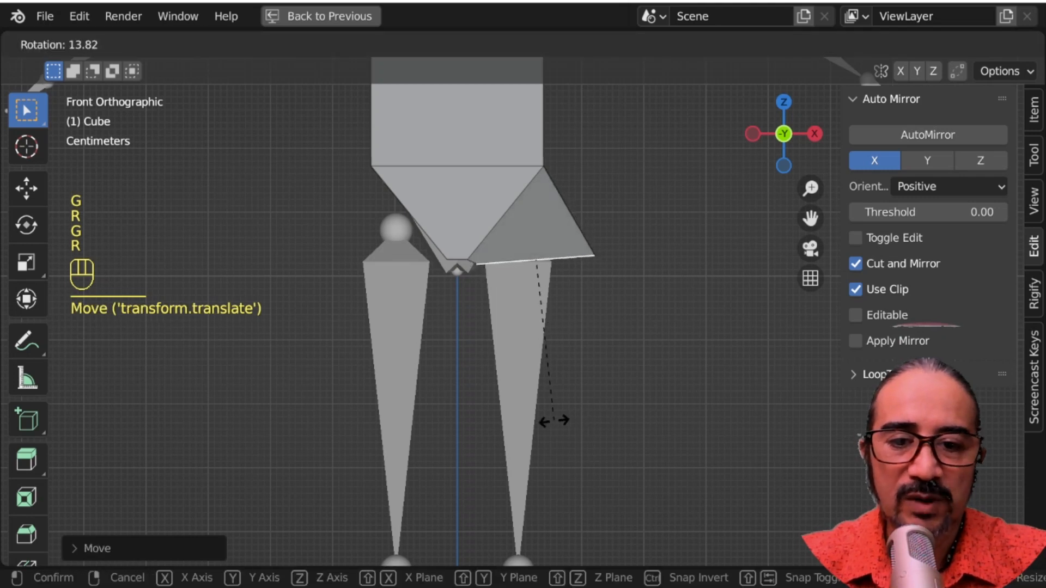
click(551, 420)
Extrude the hip face down along the thigh bone to the knee joint
scroll(572, 381, down, 3)
key(e)
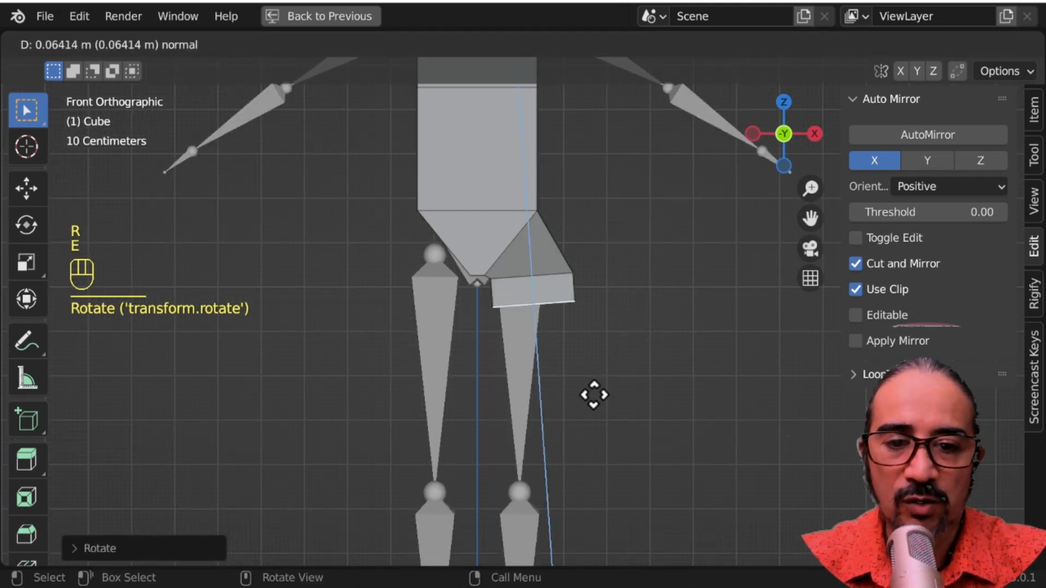
click(596, 65)
Move and rotate the thigh's lower end face to center it level on the knee joint
scroll(609, 366, down, 3)
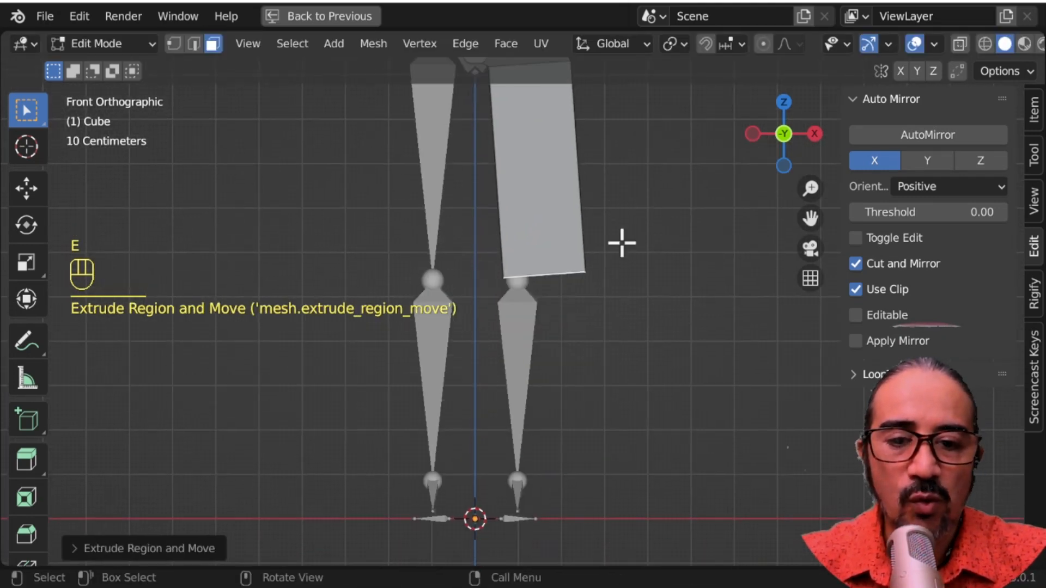
key(g)
key(r)
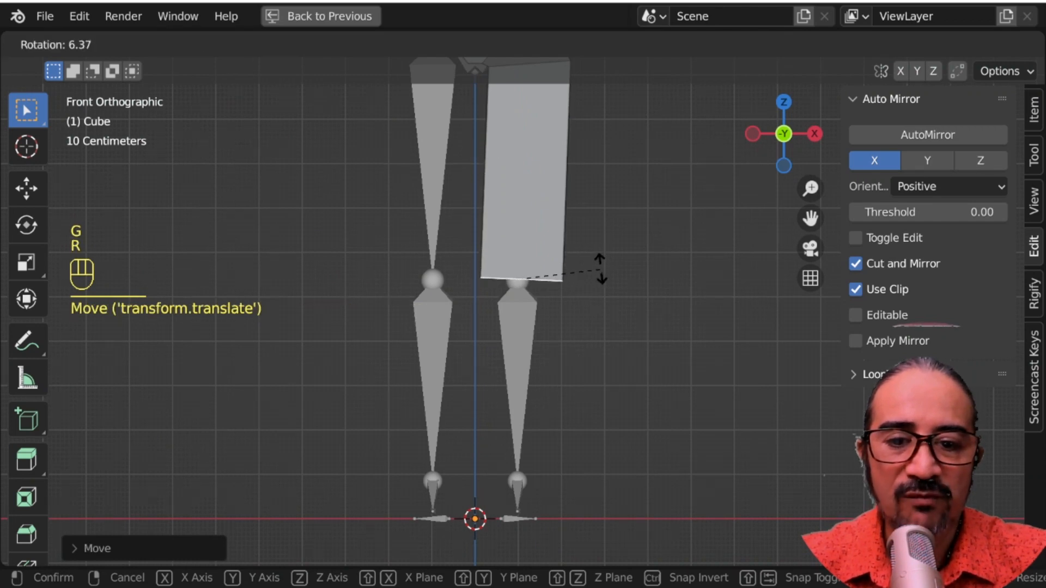
click(600, 270)
key(g)
click(604, 268)
key(r)
click(606, 269)
key(g)
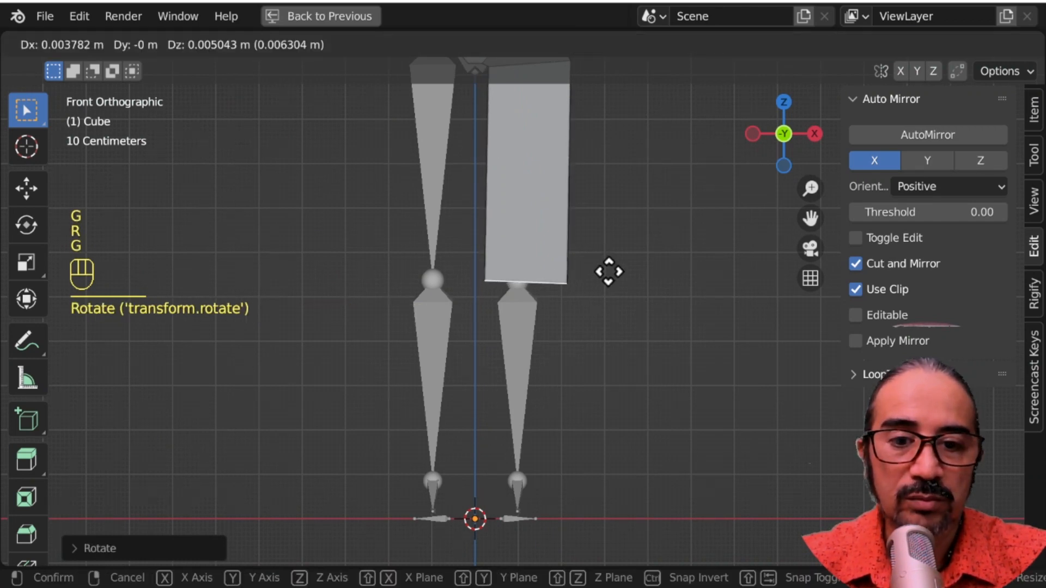
click(605, 270)
In edge select mode, lower the edge loop at the top of the thigh and scale it to about 0.93
shift+middle_drag(532, 98, 529, 275)
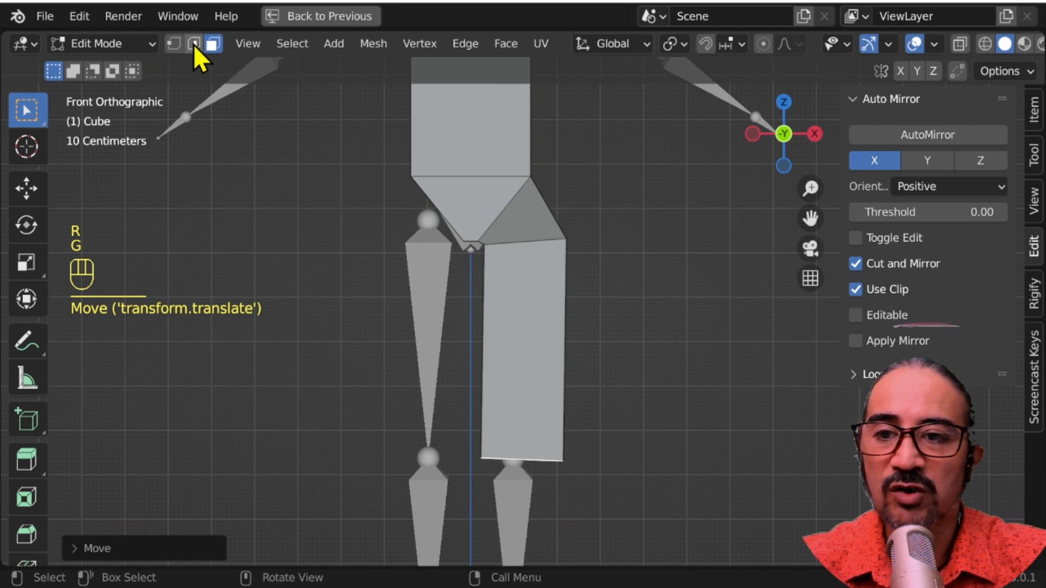
click(194, 44)
alt+click(525, 244)
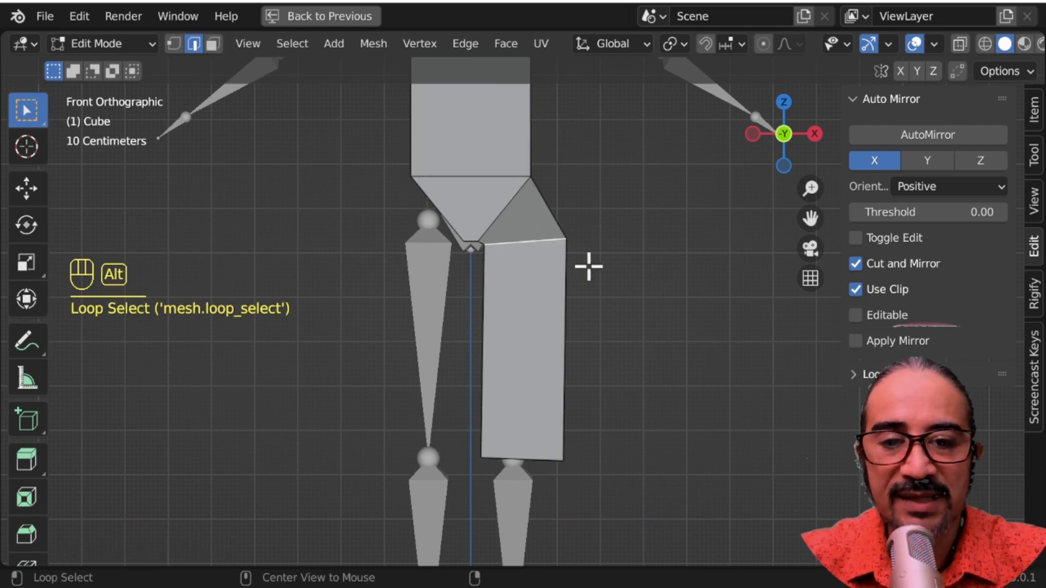
key(g)
click(611, 238)
key(s)
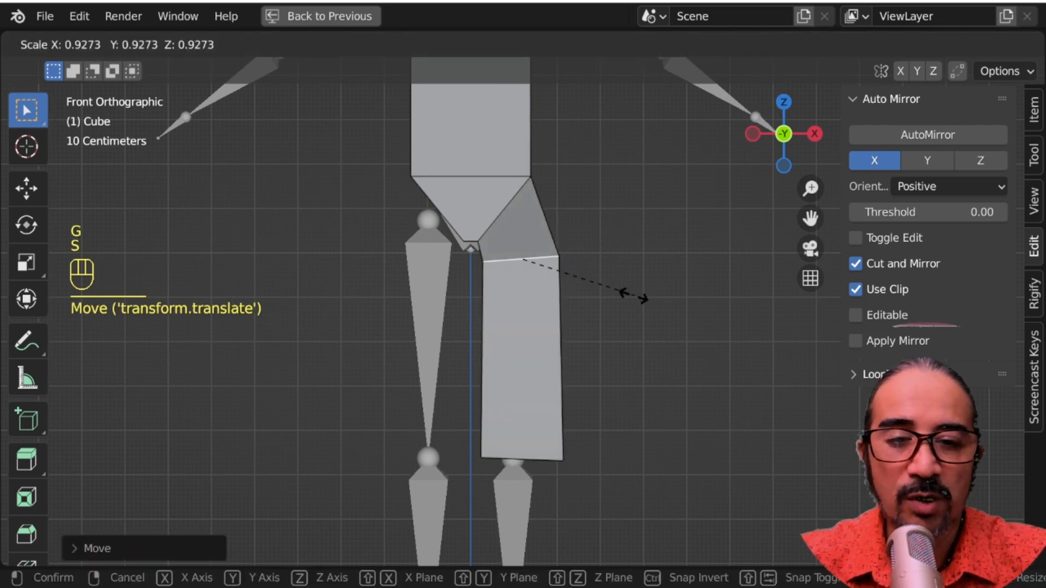
click(630, 295)
Switch back to face selection and scale the end face at the knee to about 0.92
middle_drag(593, 435, 523, 348)
click(213, 43)
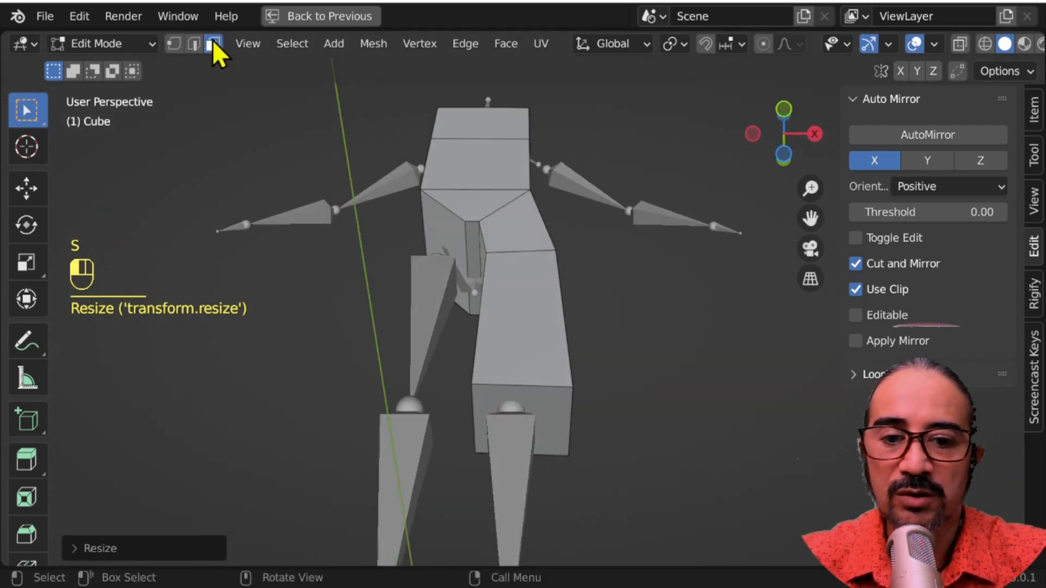
click(526, 438)
key(s)
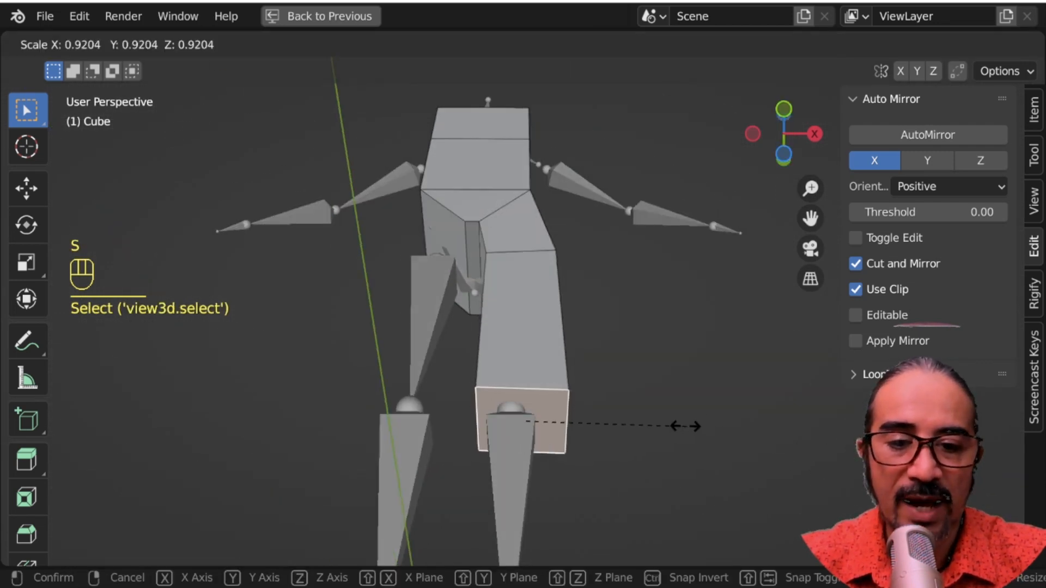
click(681, 425)
In front view, extrude the knee face down along the shin bone to the ankle
scroll(559, 431, down, 3)
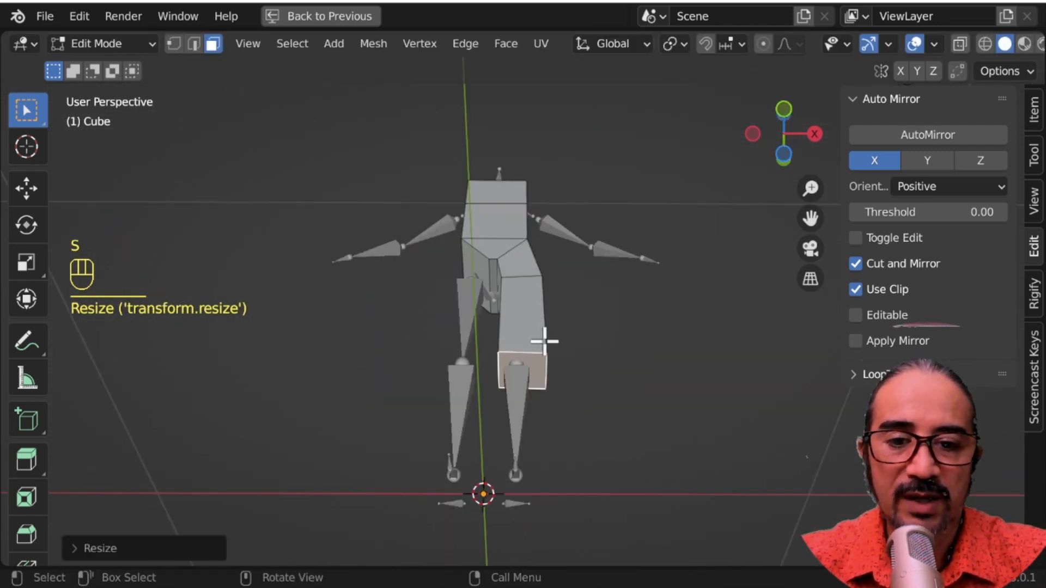
middle_drag(544, 341, 501, 269)
key(KP_1)
scroll(491, 210, up, 3)
key(e)
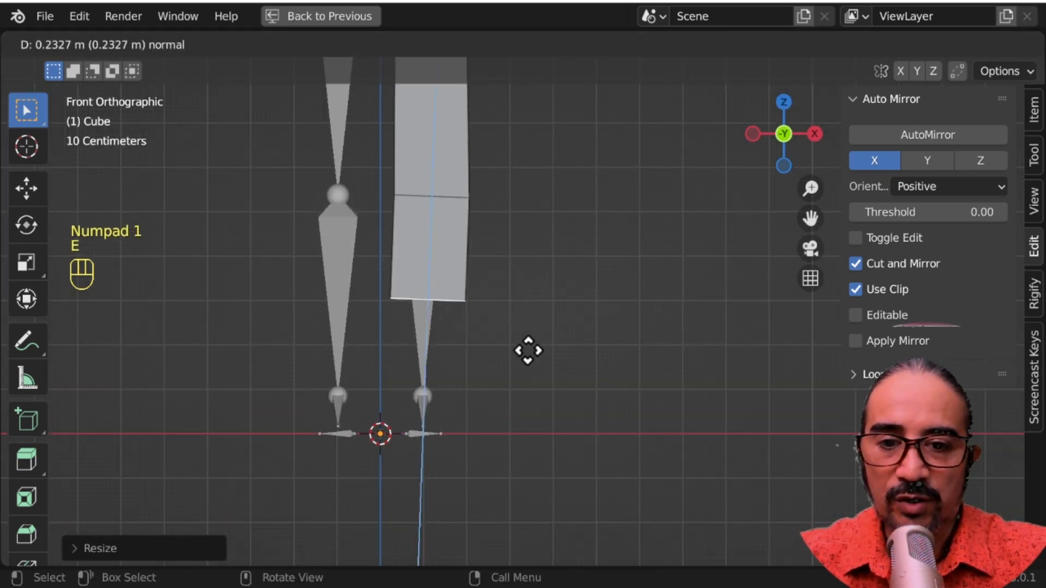
click(534, 422)
Move and rotate the shin's lower end face to sit nearly level at the ankle joint
key(g)
click(536, 426)
key(r)
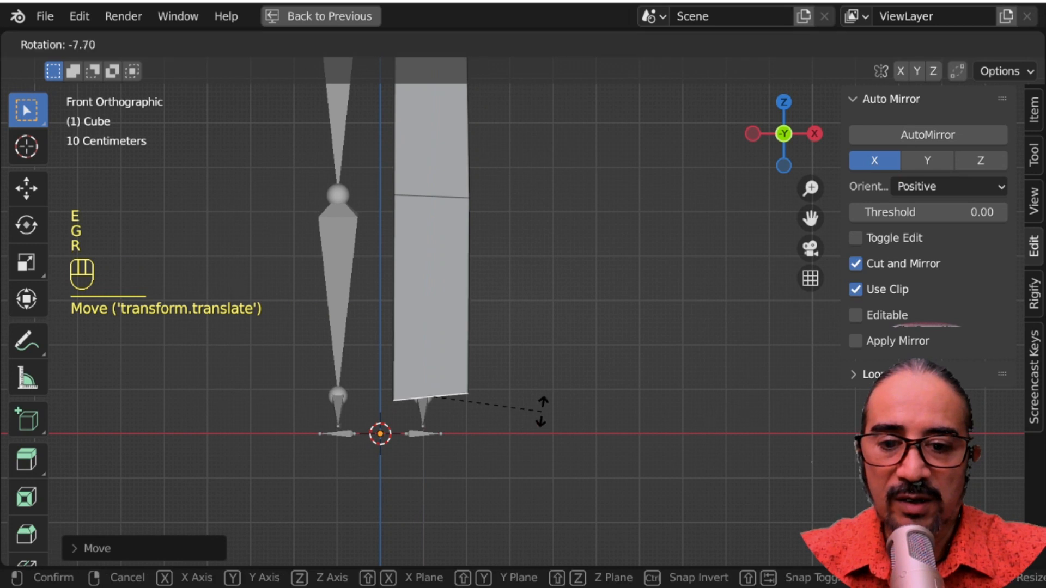
click(541, 420)
key(g)
click(482, 375)
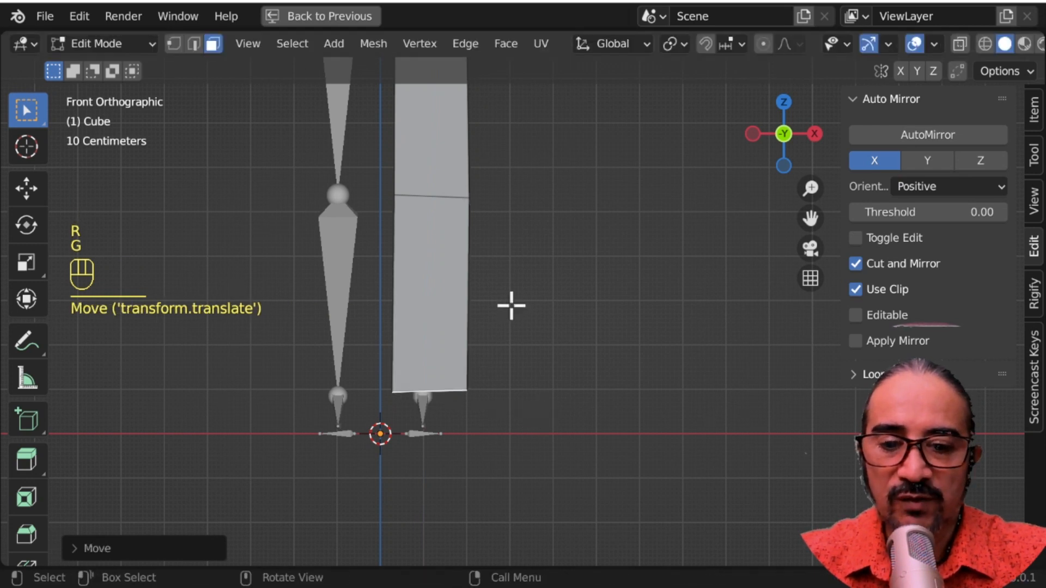
Extrude the ankle face down to just below the ground line and rotate the new end face slightly
key(e)
click(512, 357)
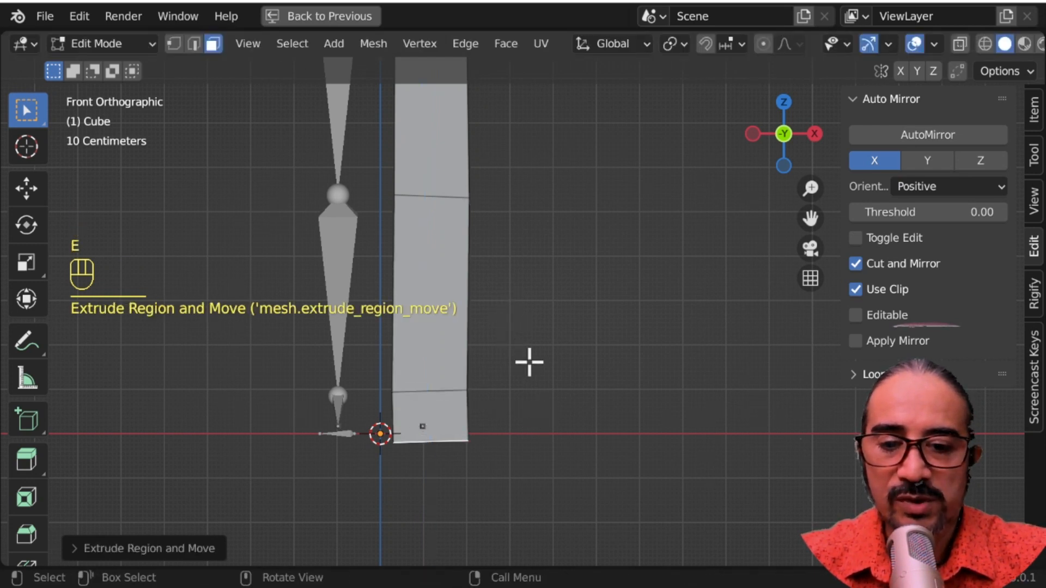
key(r)
click(528, 366)
Extrude the front face of the ankle block forward along the foot bone to form the foot
key(KP_3)
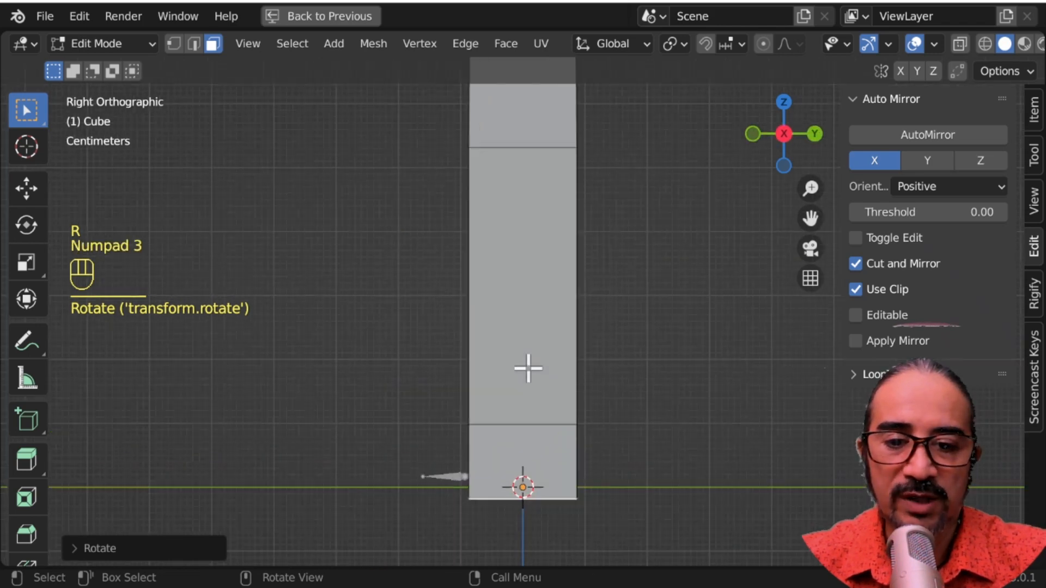
middle_drag(448, 341, 516, 263)
click(392, 322)
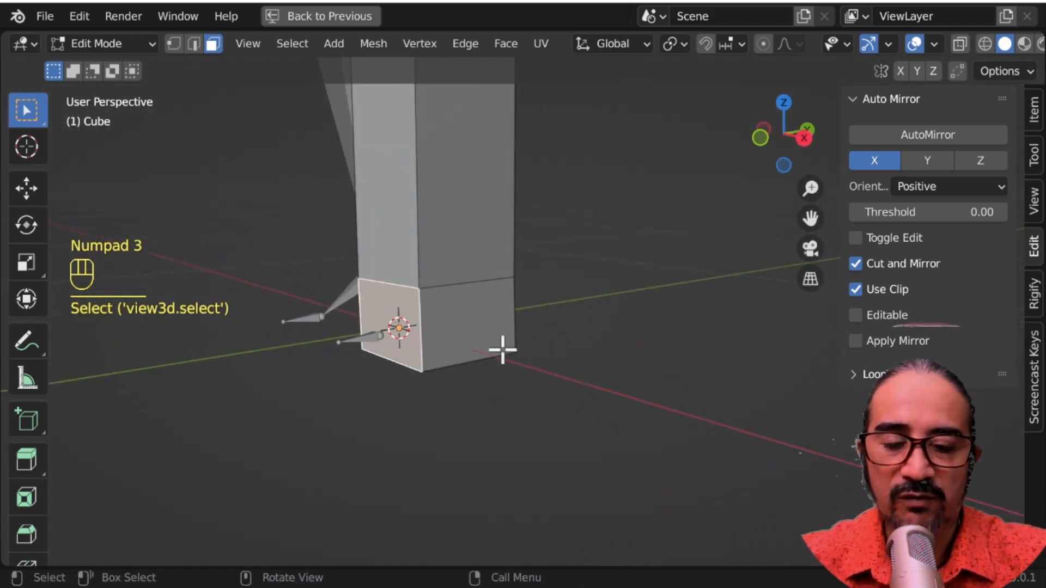
key(e)
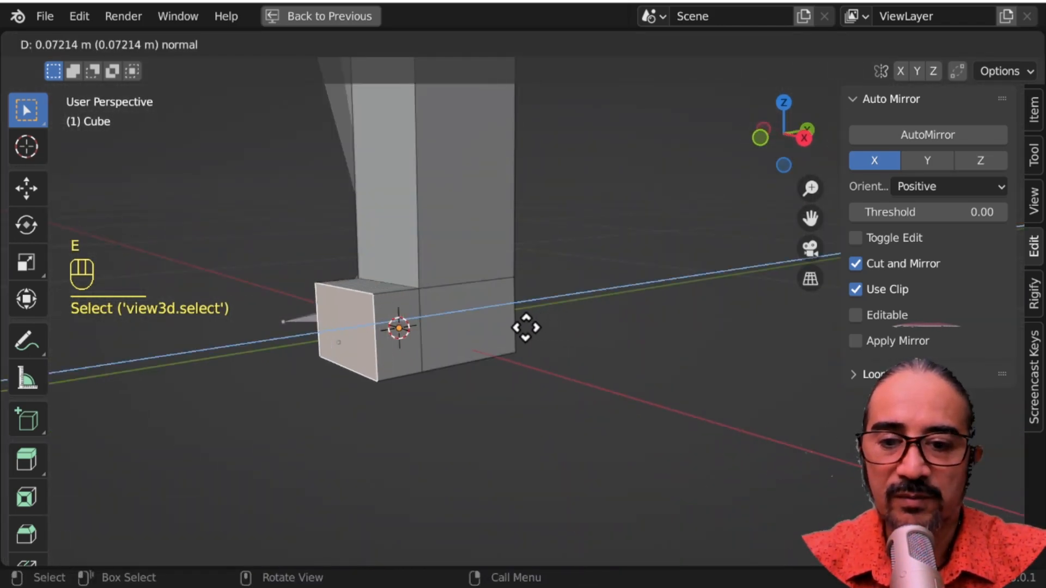
click(516, 329)
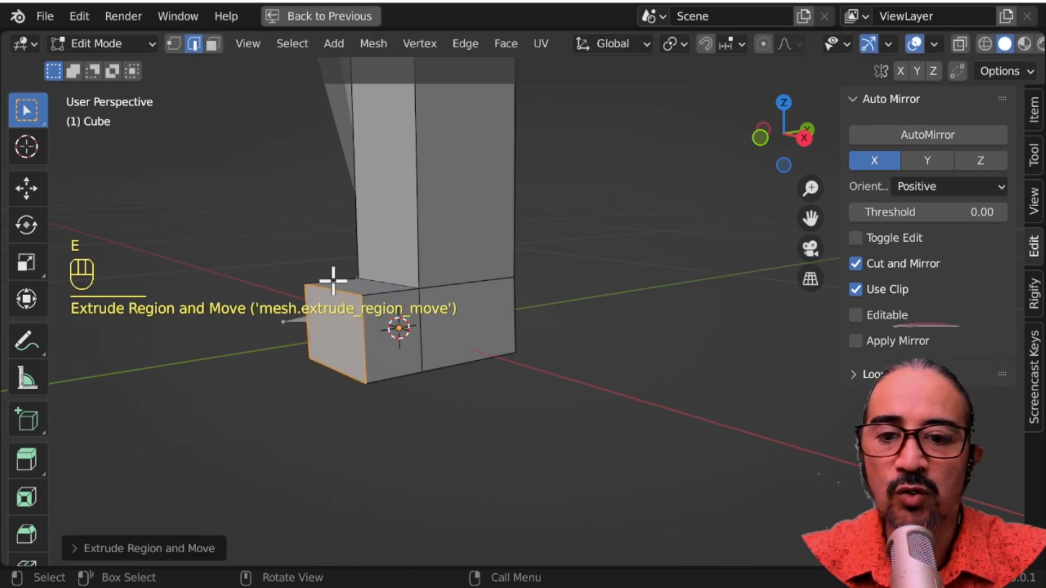
Switch to edge selection and lower the foot's upper front edge so the foot slopes down toward the toes
key(2)
click(341, 299)
key(g)
click(345, 345)
scroll(343, 345, down, 6)
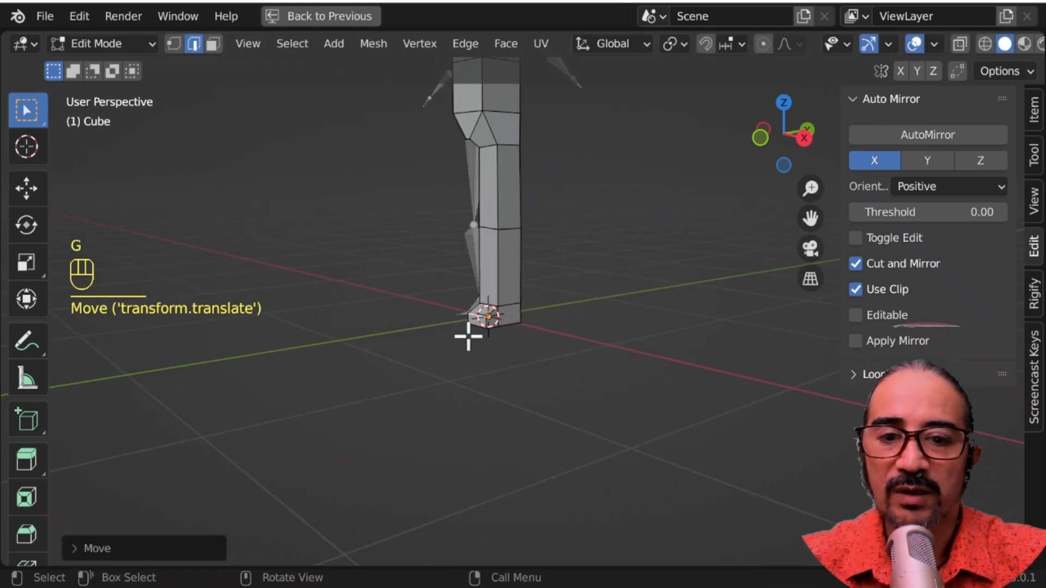
In face selection, extrude the outer side face of the upper torso outward in front view to the start of the upper arm bone
middle_drag(466, 336, 558, 334)
shift+middle_drag(550, 256, 545, 423)
scroll(475, 177, up, 4)
click(487, 167)
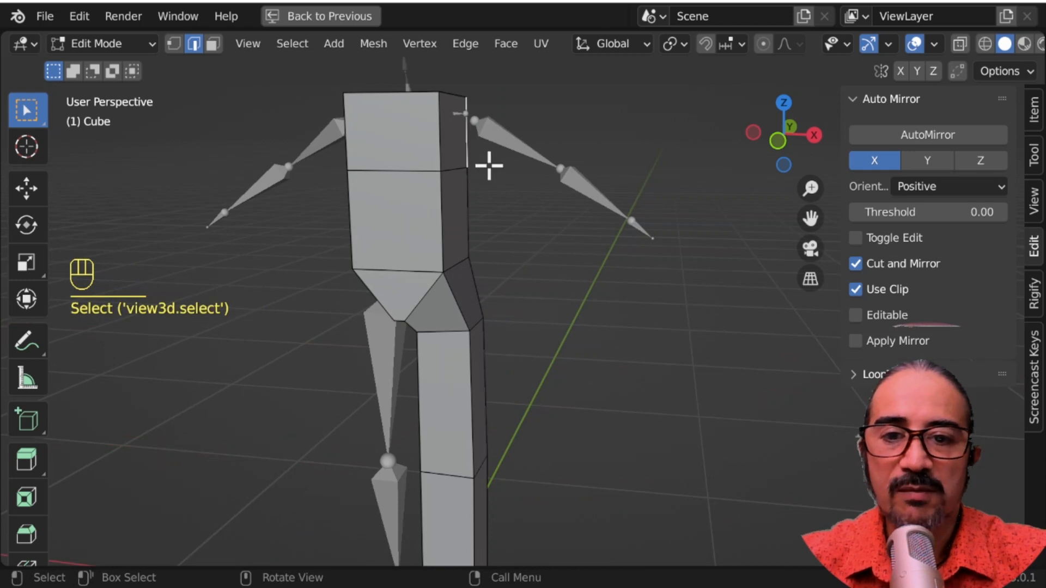
click(213, 43)
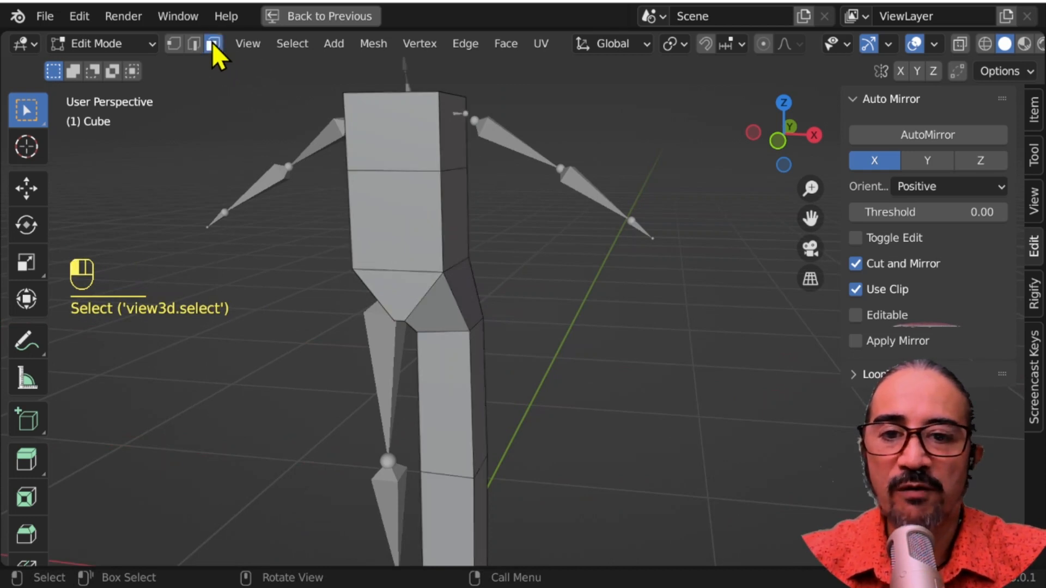
click(451, 140)
middle_drag(455, 285, 469, 283)
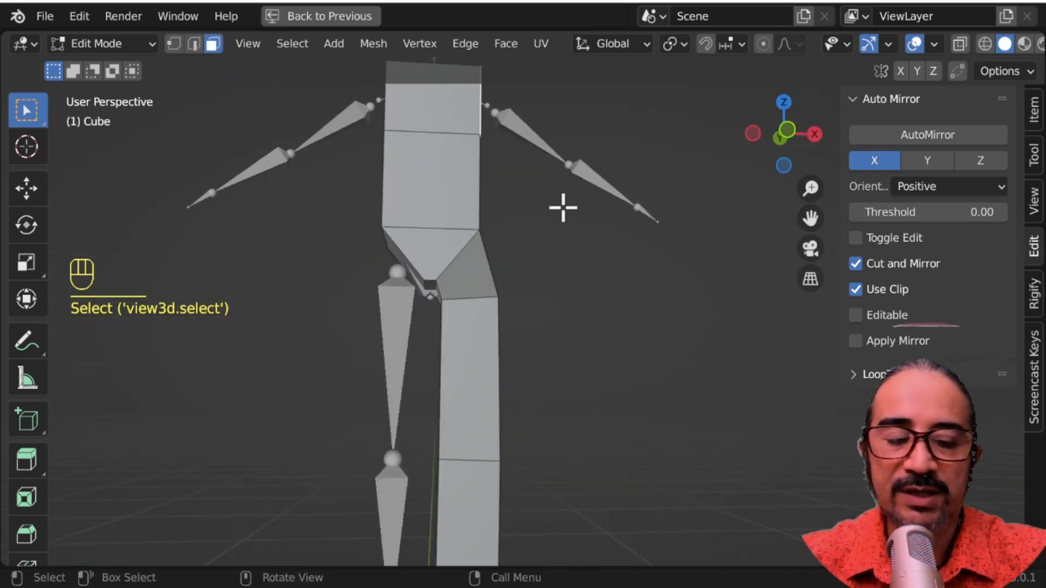
key(KP_1)
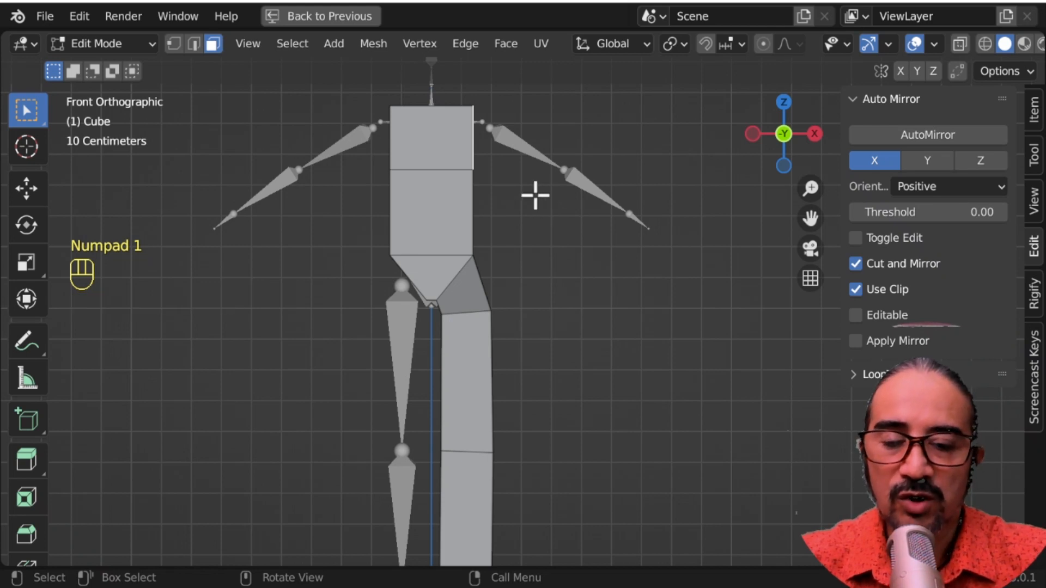
key(g)
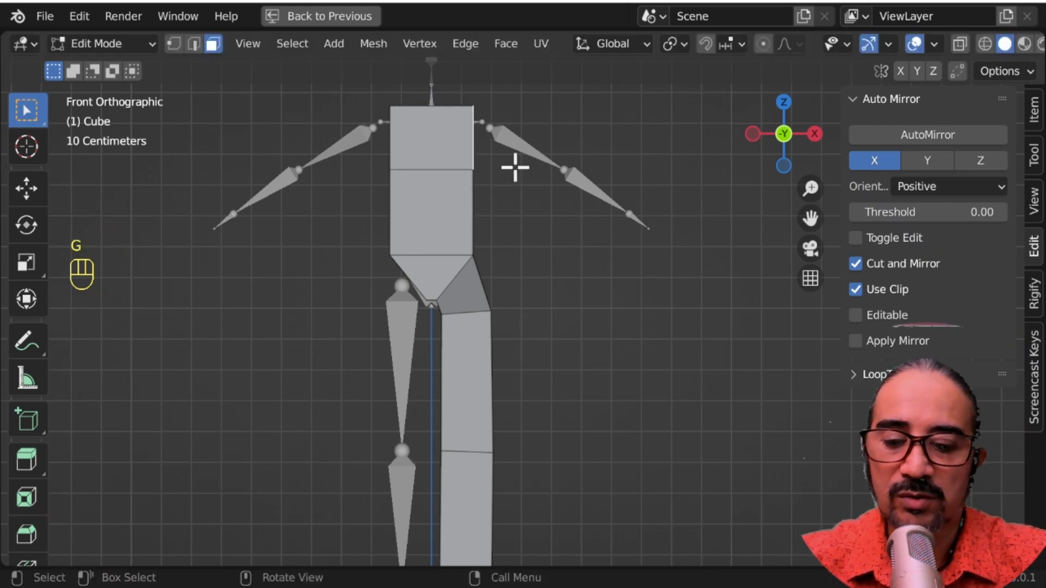
key(e)
click(539, 168)
shift+middle_drag(596, 208, 505, 287)
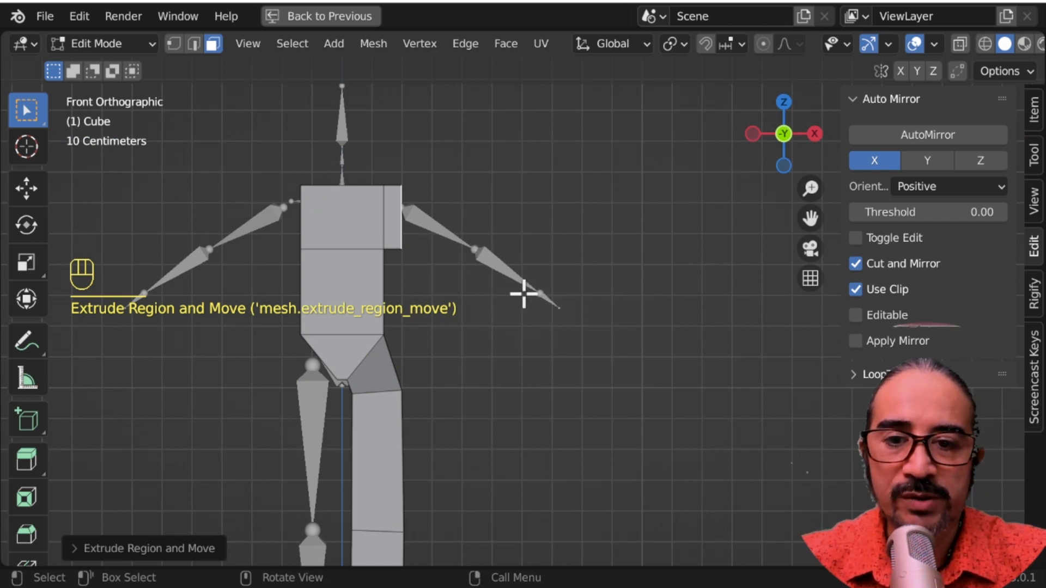
Scale down the shoulder's end face and move it slightly up and inward to line up with the shoulder joint
key(s)
key(g)
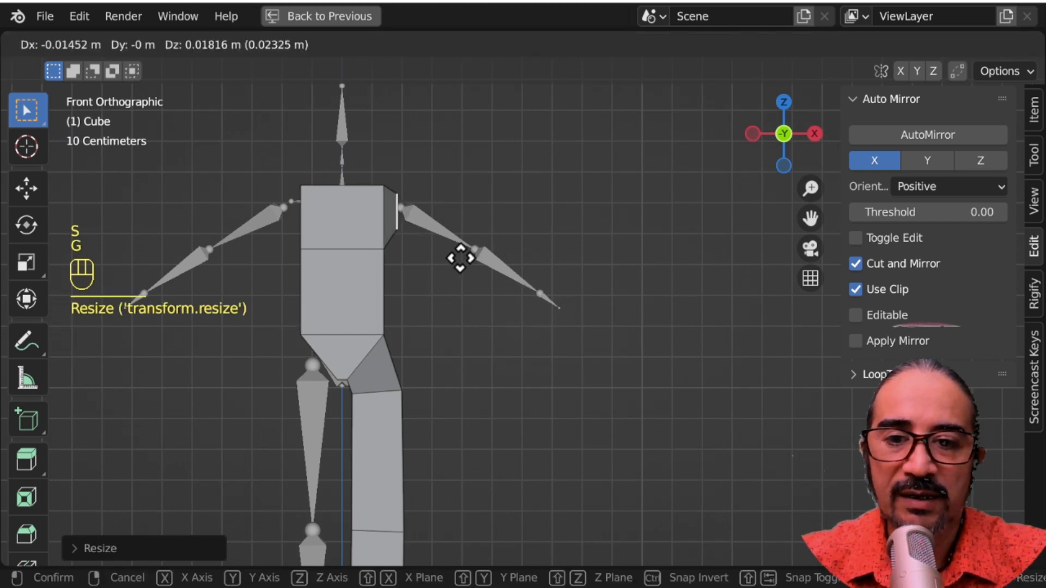
click(461, 255)
key(s)
click(469, 256)
Extrude the shoulder face straight outward three times to form the upper arm, forearm and a short hand segment
key(e)
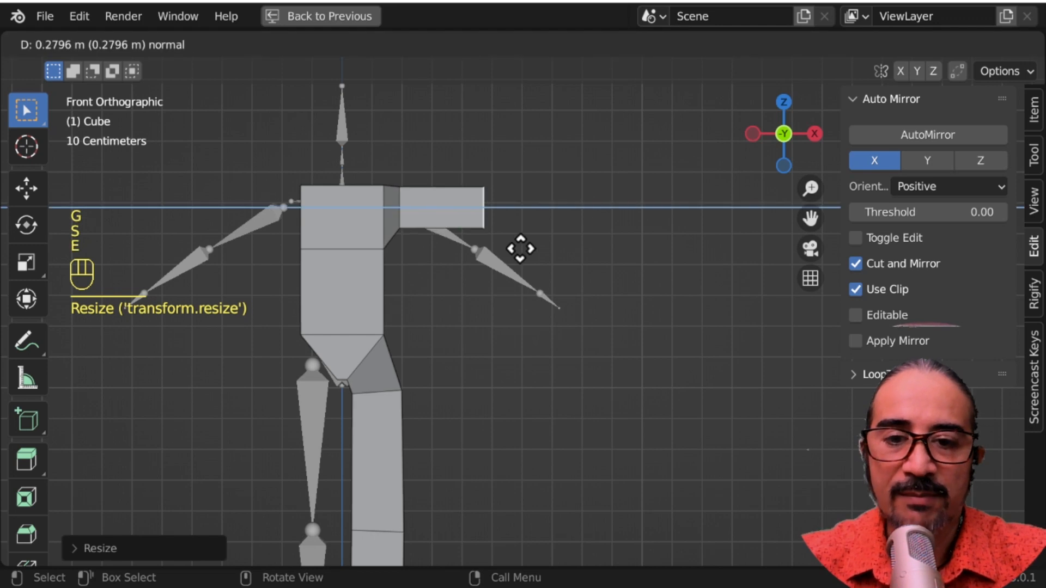
click(506, 246)
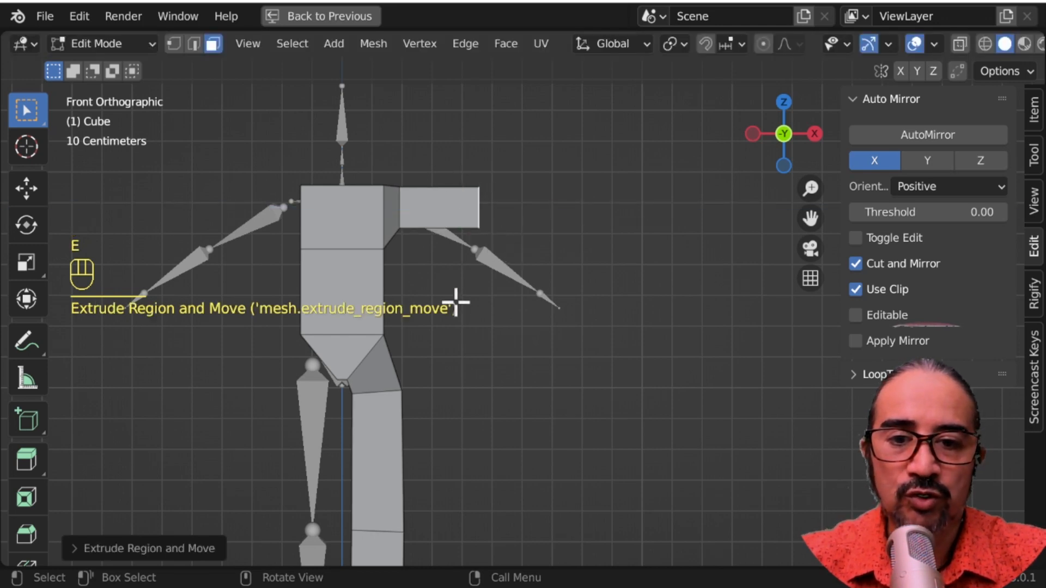
key(e)
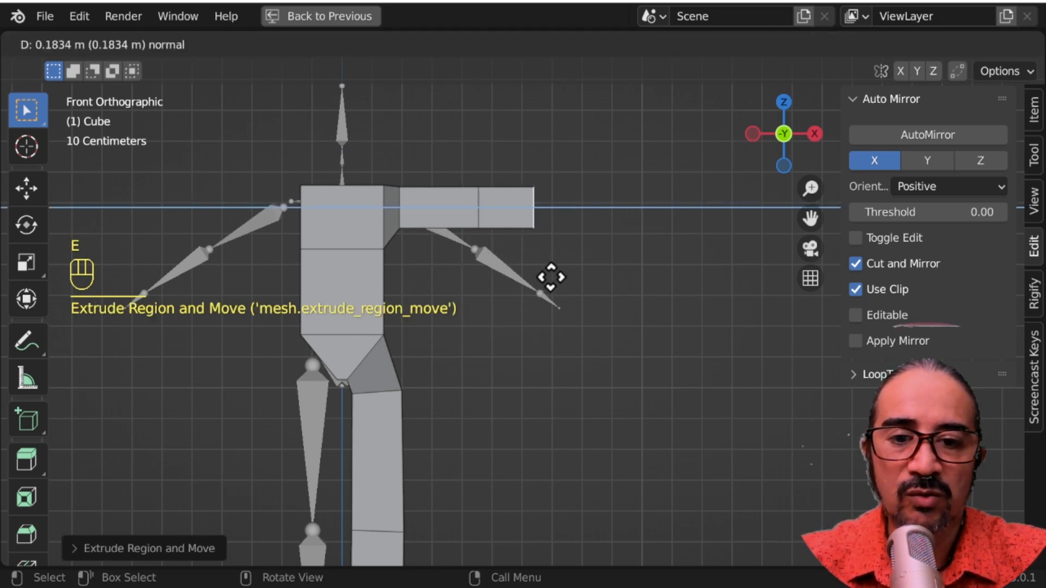
click(553, 279)
key(e)
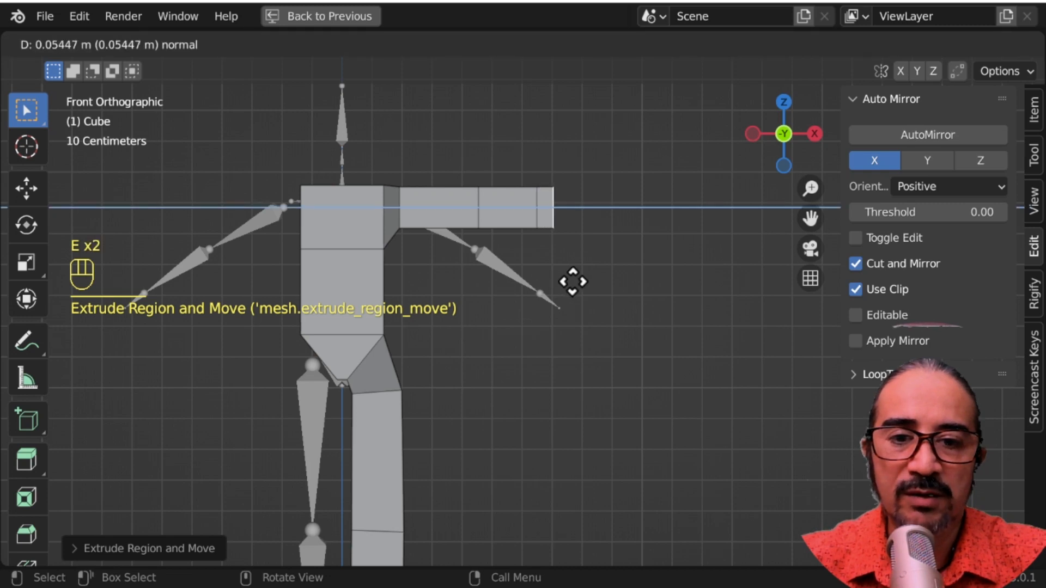
click(568, 282)
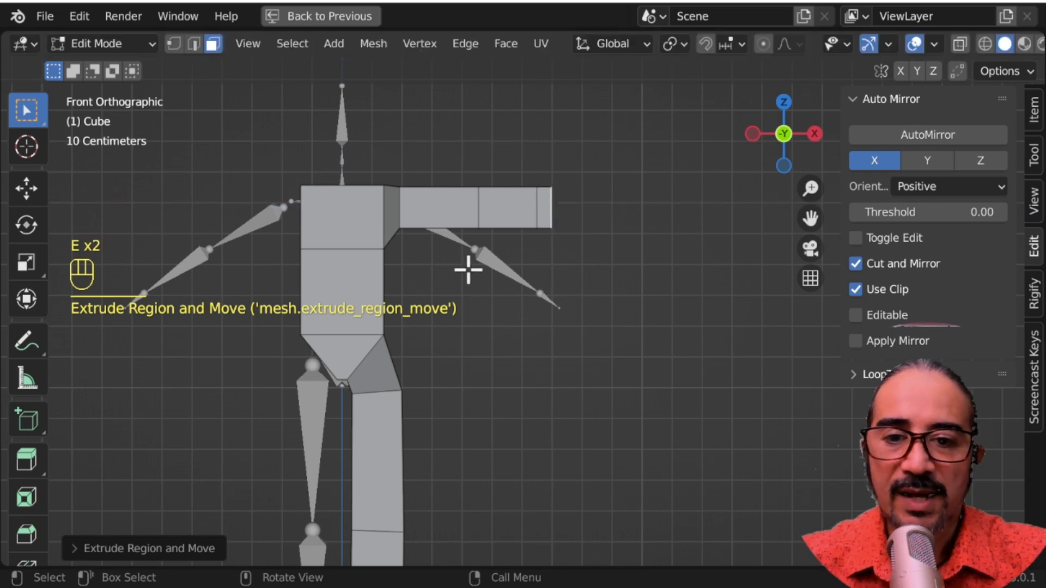
Extrude the torso's top face in place and scale it down to a small face at the neck base
key(Tab)
middle_drag(474, 289, 541, 342)
key(Tab)
scroll(381, 262, up, 2)
click(434, 277)
key(e)
key(s)
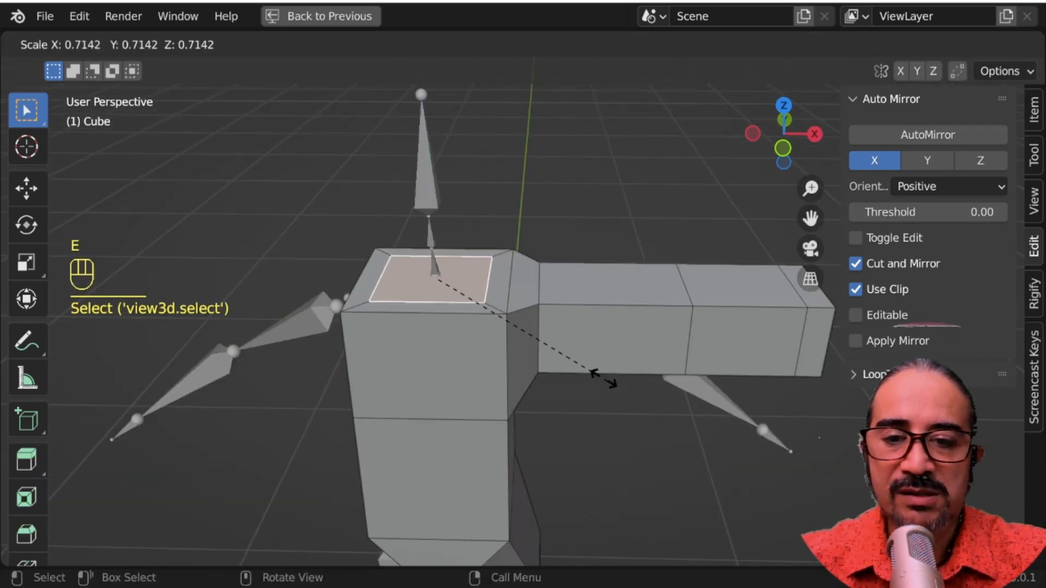
click(463, 305)
Move the small neck face along the global Y axis toward the base of the neck bone
scroll(462, 307, up, 1)
key(KP_Decimal)
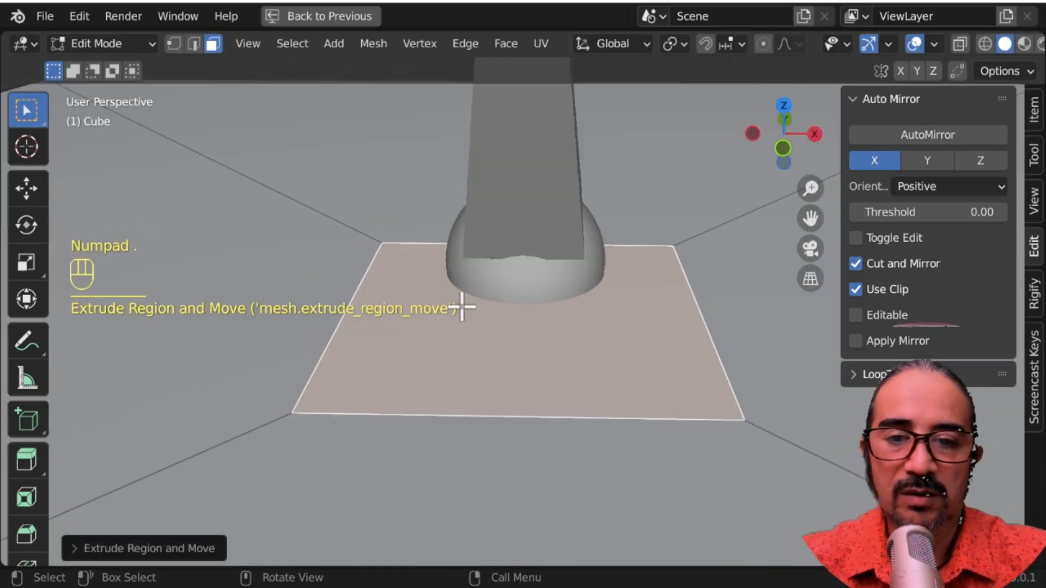
scroll(461, 306, down, 4)
middle_drag(571, 376, 436, 423)
key(KP_3)
key(g)
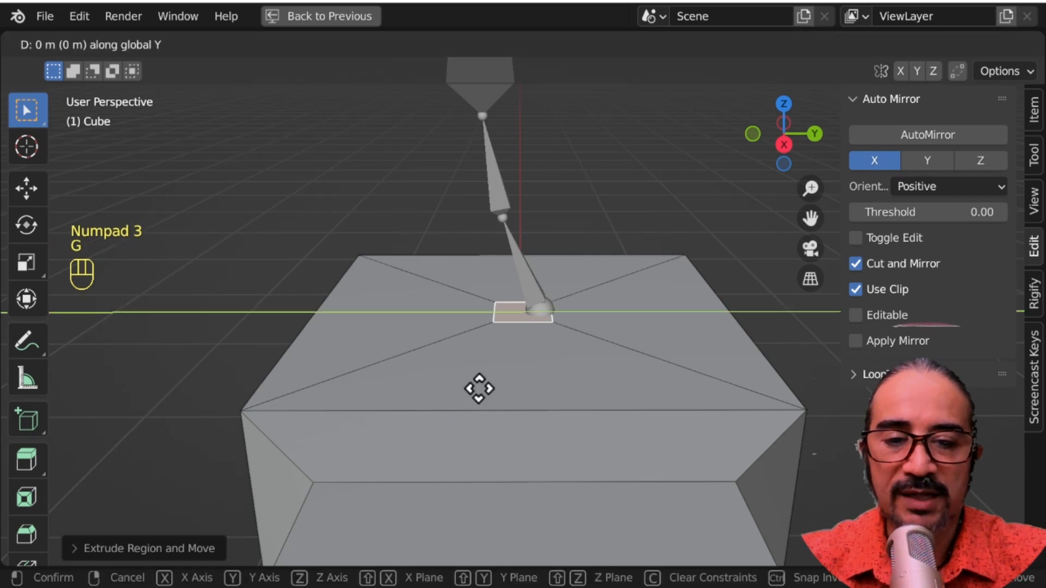
click(493, 390)
key(KP_3)
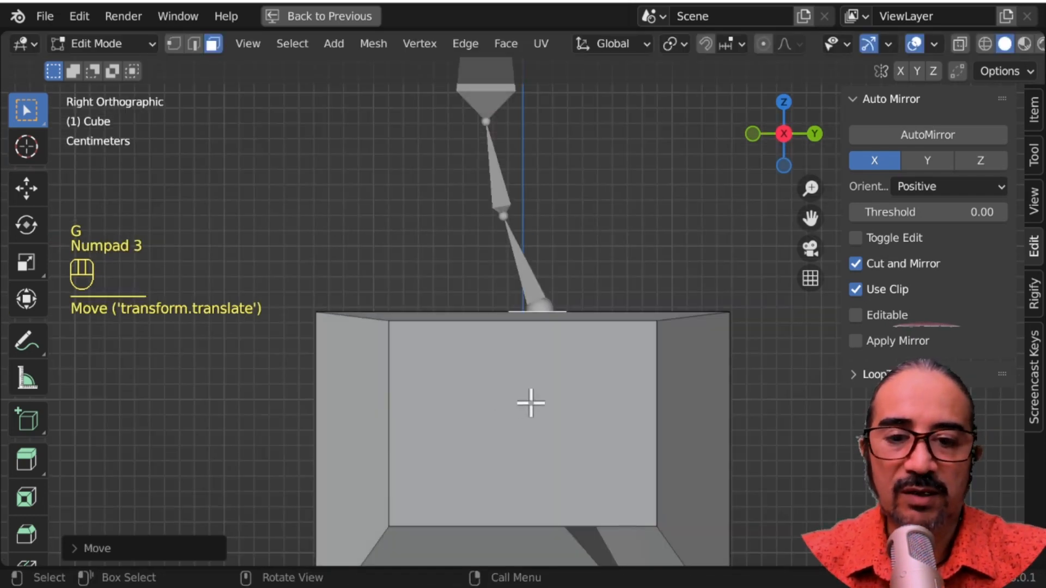
In right view, extrude the neck face up to the first neck joint, then rotate and move its end to follow the bone
key(e)
click(566, 329)
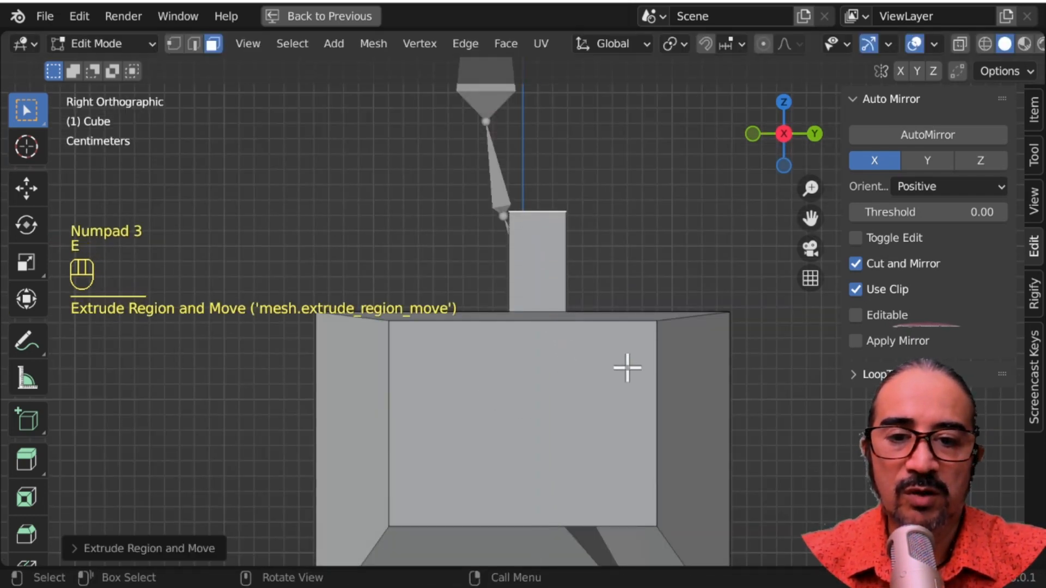
key(r)
click(637, 320)
key(g)
click(613, 338)
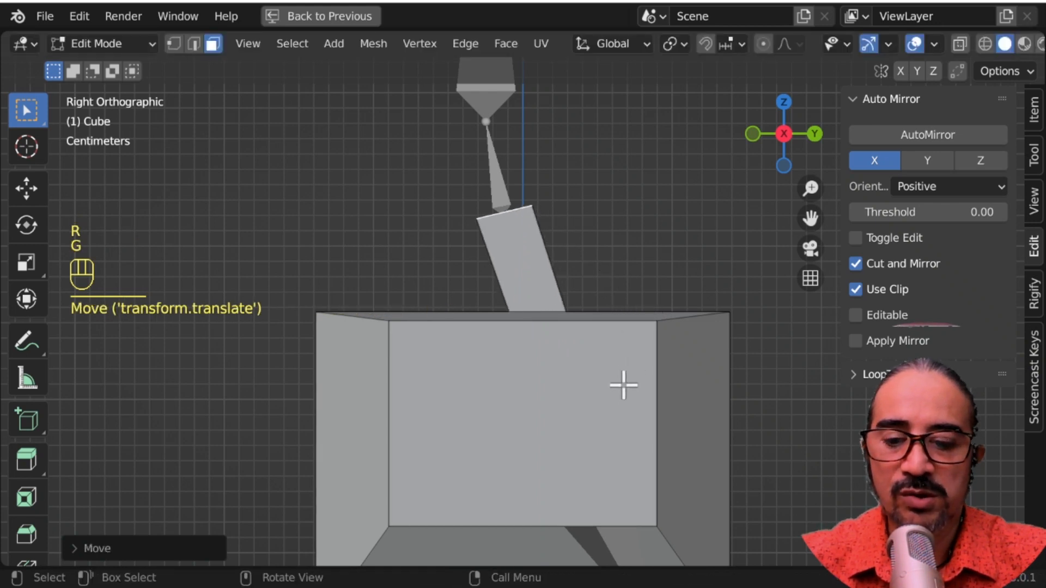
key(g)
click(619, 388)
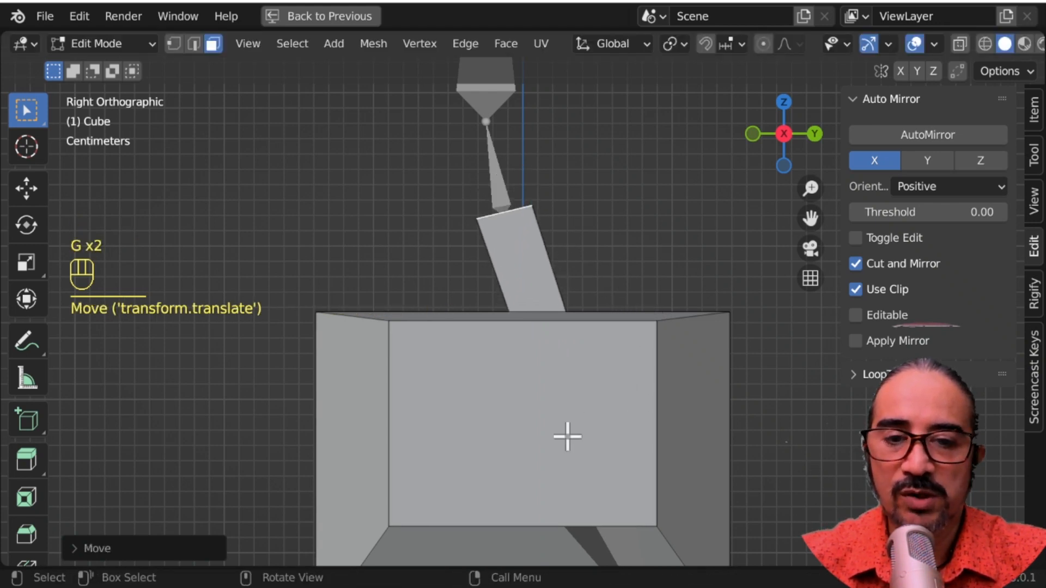
Extrude a second neck segment up to the base of the head bone, rotating and moving its end face into line
key(e)
click(547, 348)
key(r)
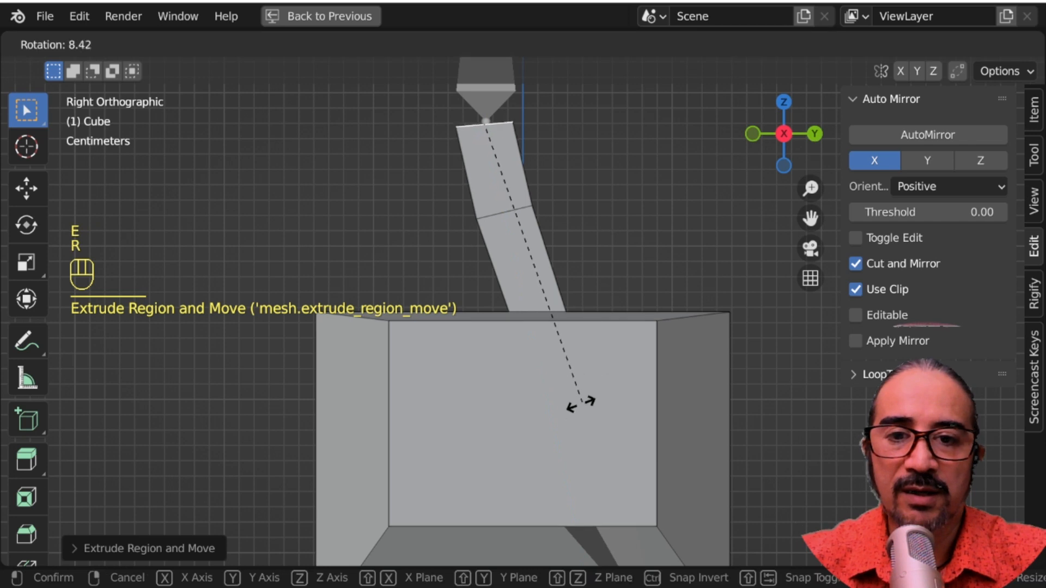
click(554, 417)
key(g)
click(572, 364)
scroll(572, 338, down, 3)
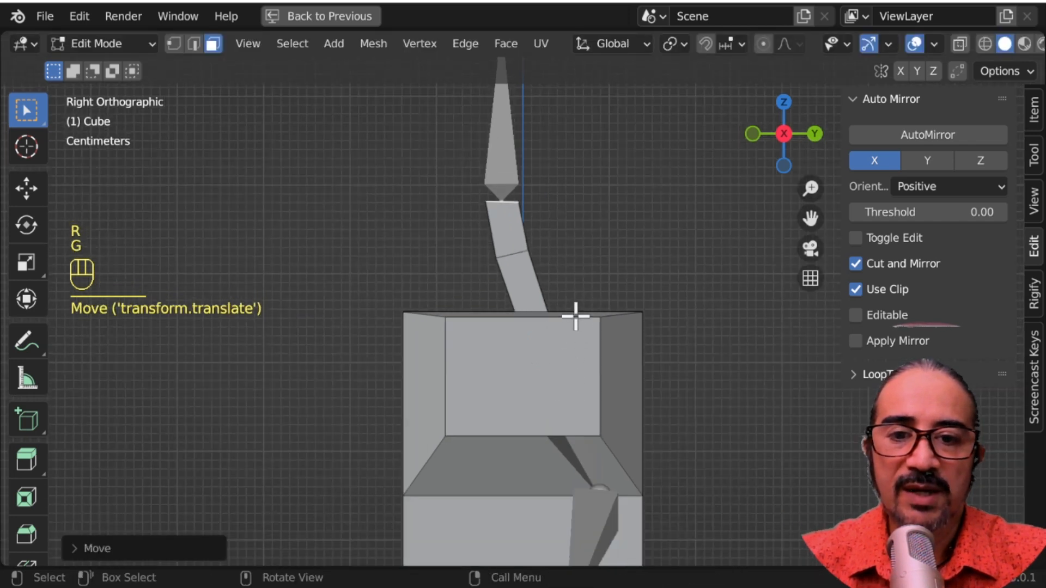
In Object Mode, add a level 1 subdivision to the body mesh and shade it smooth
shift+middle_drag(574, 315, 564, 394)
middle_drag(555, 439, 570, 324)
key(Tab)
scroll(663, 417, down, 6)
middle_drag(662, 417, 685, 409)
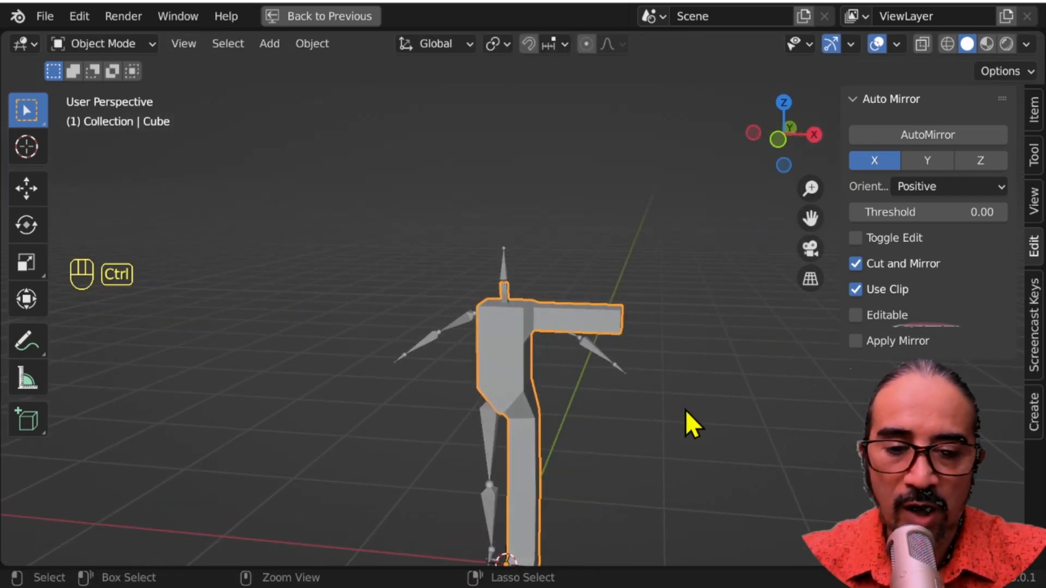
key(ctrl+1)
scroll(606, 410, up, 2)
middle_drag(606, 411, 579, 319)
right_click(580, 319)
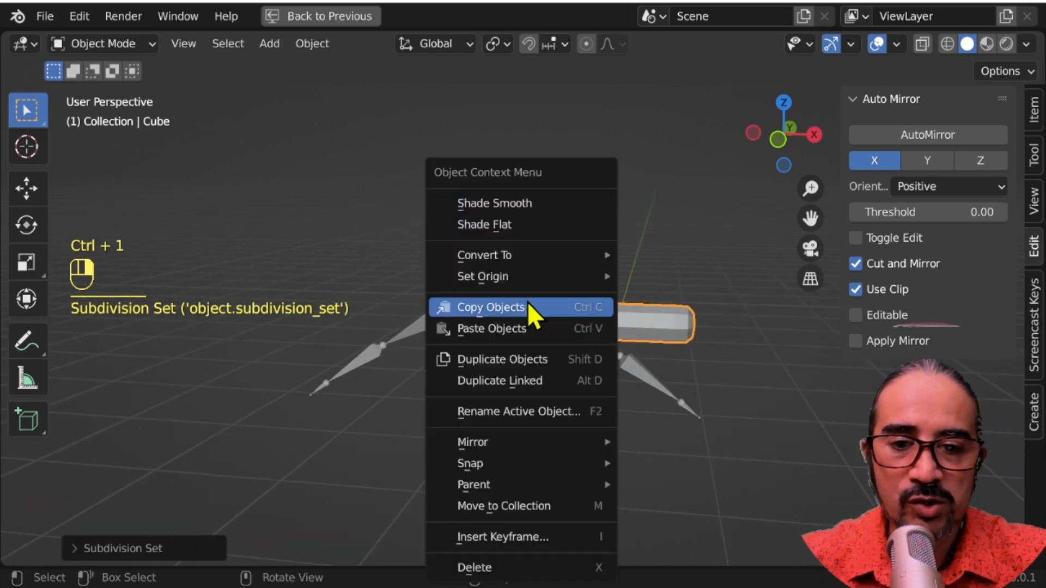
click(504, 202)
Mirror the body across the X axis with AutoMirror and inspect the result from several angles
middle_drag(509, 414, 513, 326)
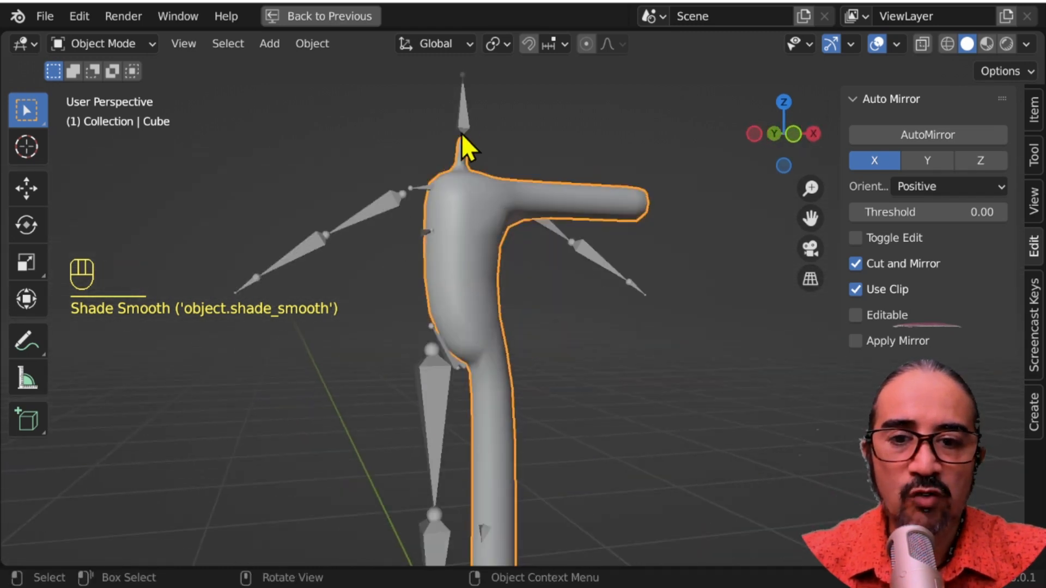
click(954, 134)
middle_drag(659, 357, 708, 448)
scroll(707, 435, up, 3)
middle_drag(717, 404, 355, 328)
scroll(433, 387, up, 3)
middle_drag(433, 388, 462, 332)
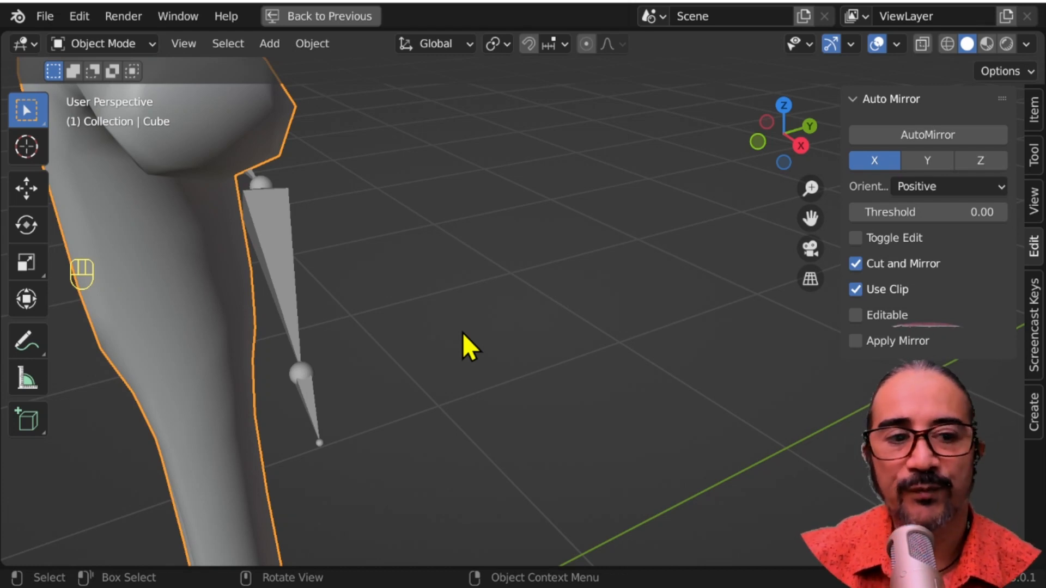
Restore the full workspace layout from the maximized viewport and leave the body mesh in Object Mode
scroll(463, 332, down, 6)
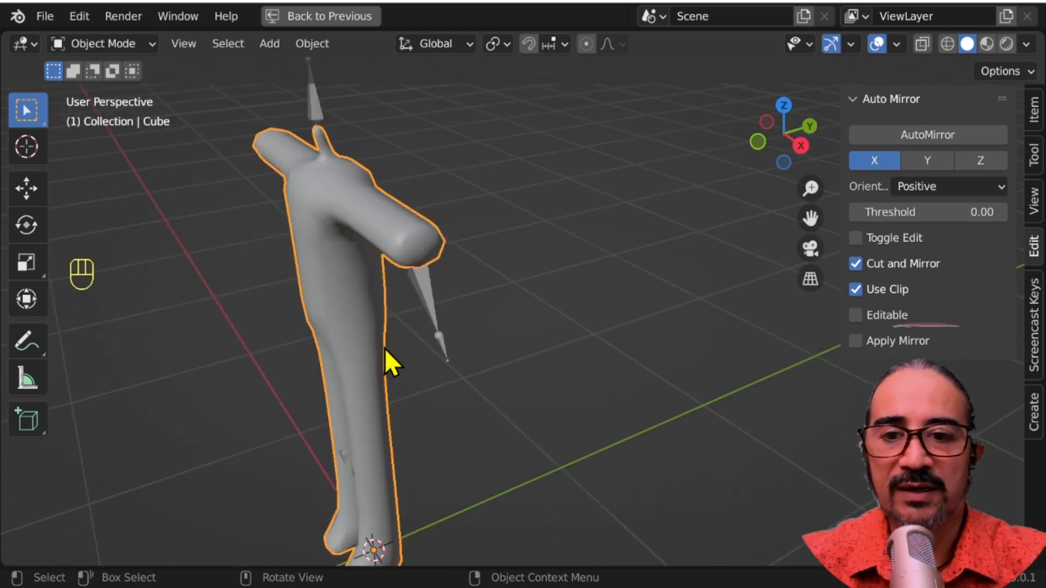
shift+middle_drag(385, 348, 449, 380)
scroll(449, 380, up, 5)
shift+middle_drag(457, 316, 540, 423)
key(Tab)
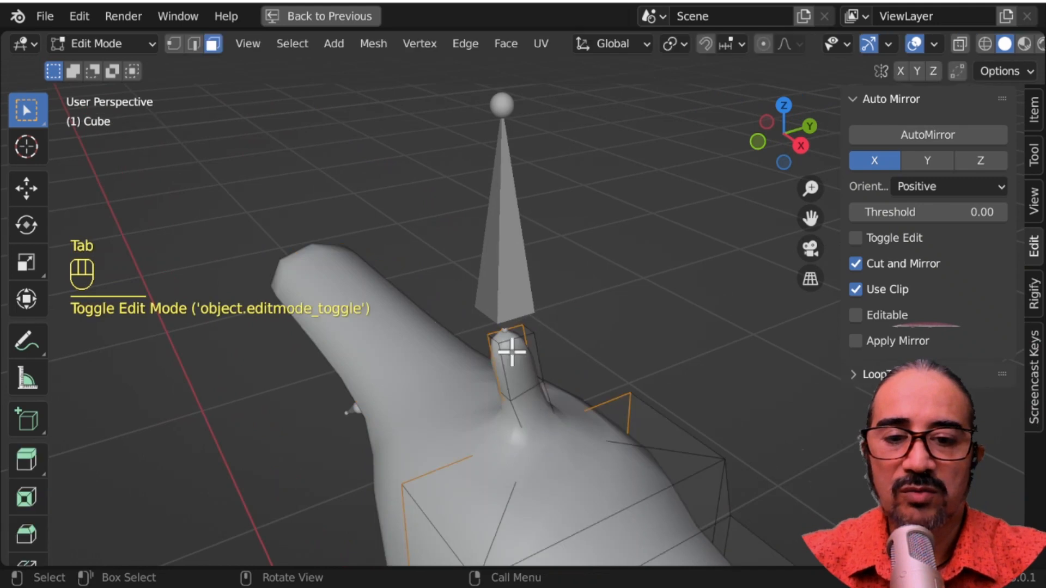
key(ctrl+space)
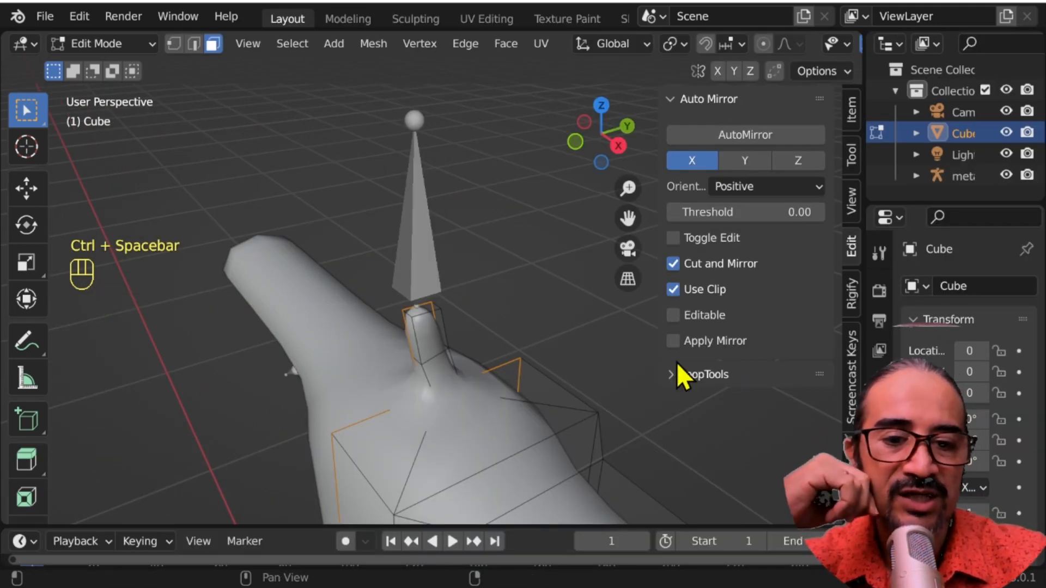
click(103, 44)
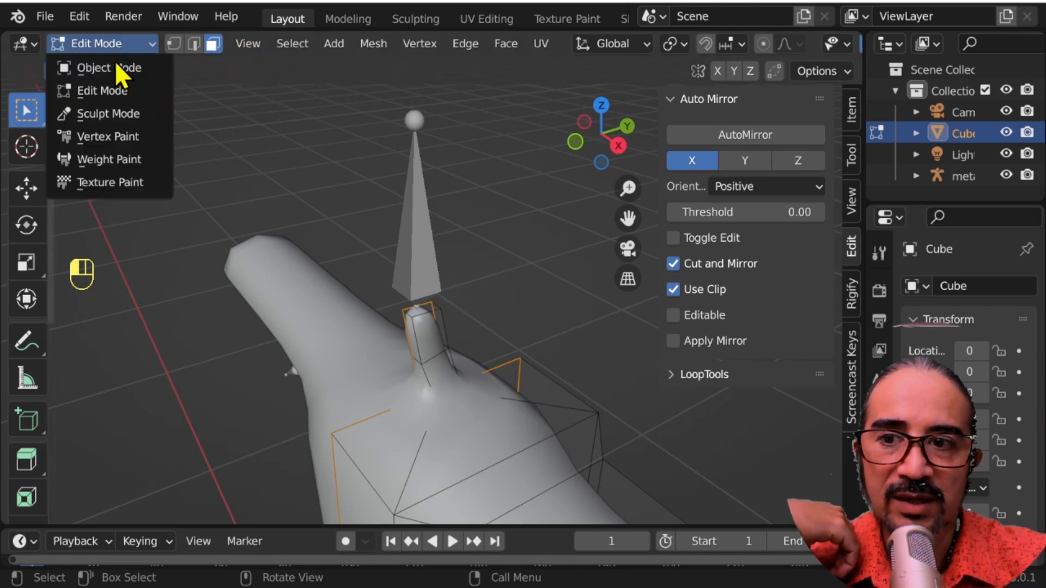
click(116, 66)
middle_drag(359, 335, 477, 355)
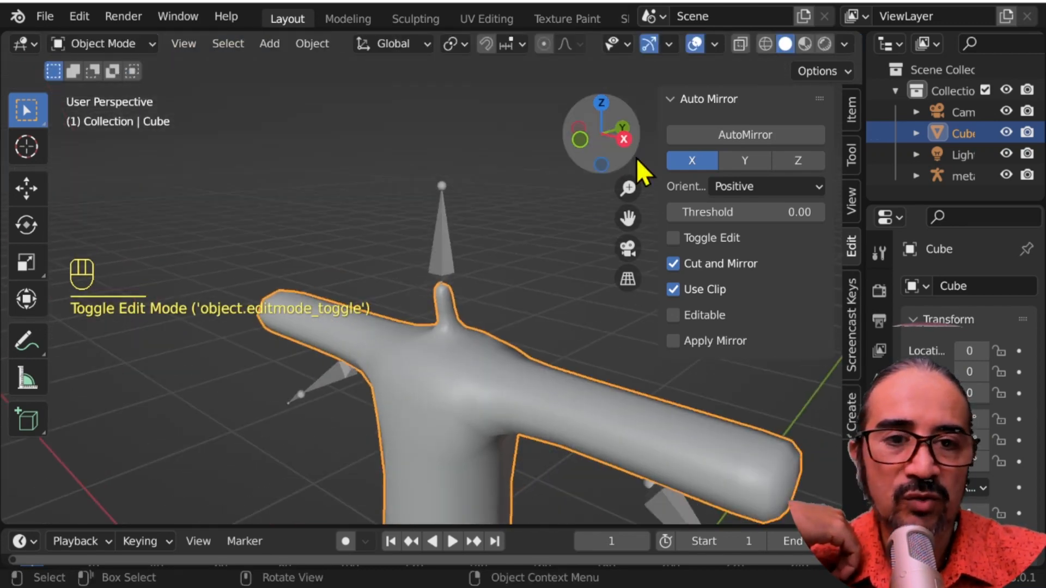
Open the body mesh's modifier settings in Object Mode and widen the properties area until the modifier options are readable
middle_drag(476, 416, 459, 296)
key(Tab)
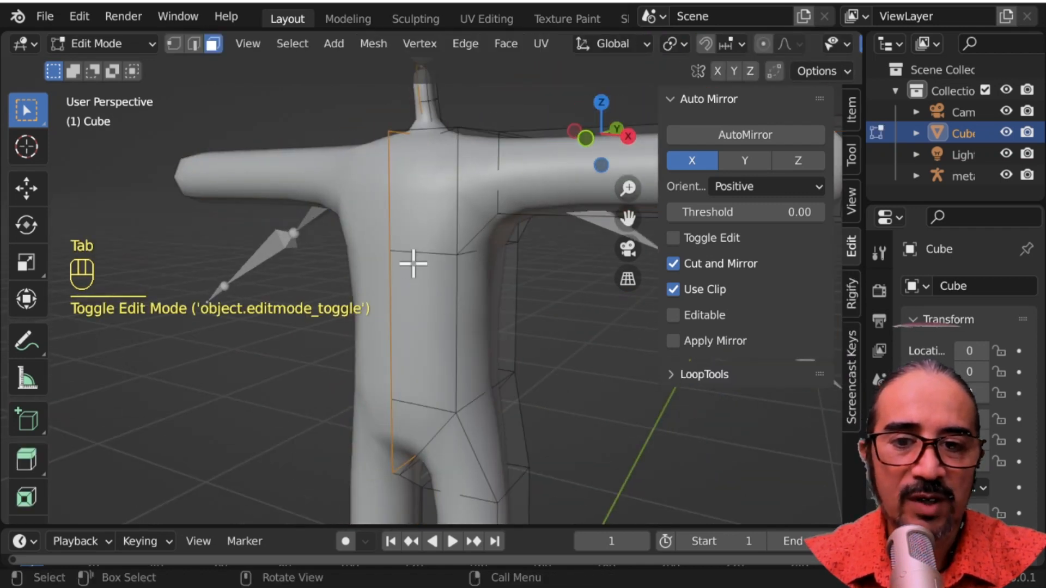
key(Tab)
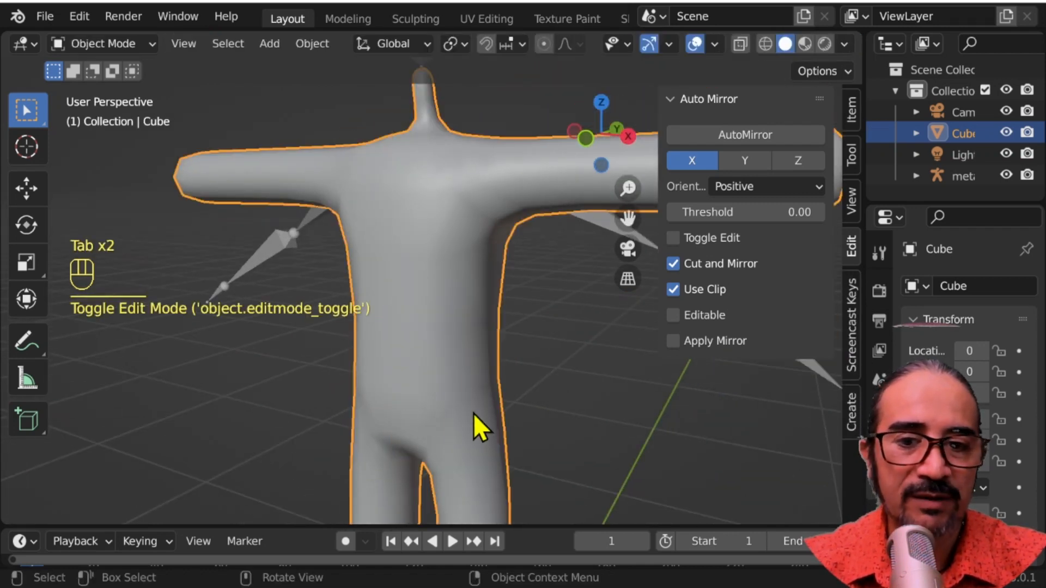
click(876, 380)
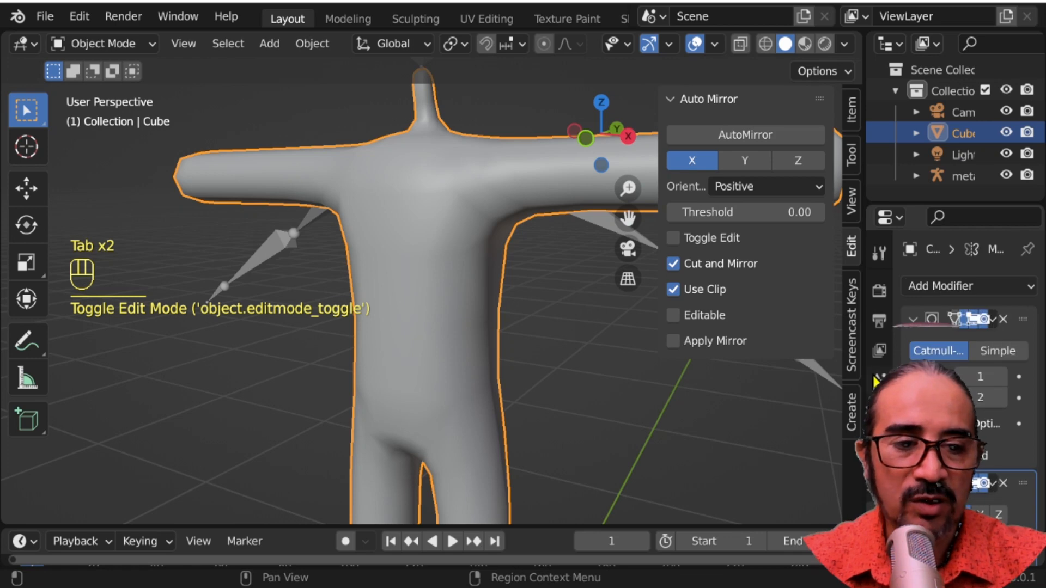
drag(865, 328, 774, 333)
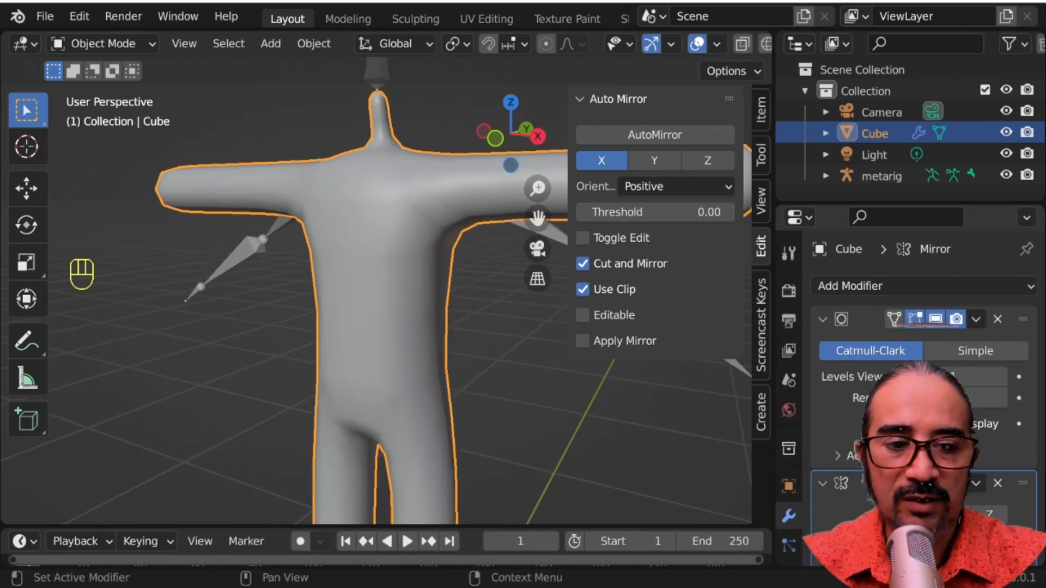
Enable on-cage display for the body's Subdivision modifier, check the cage in Edit Mode and return to Object Mode
key(Tab)
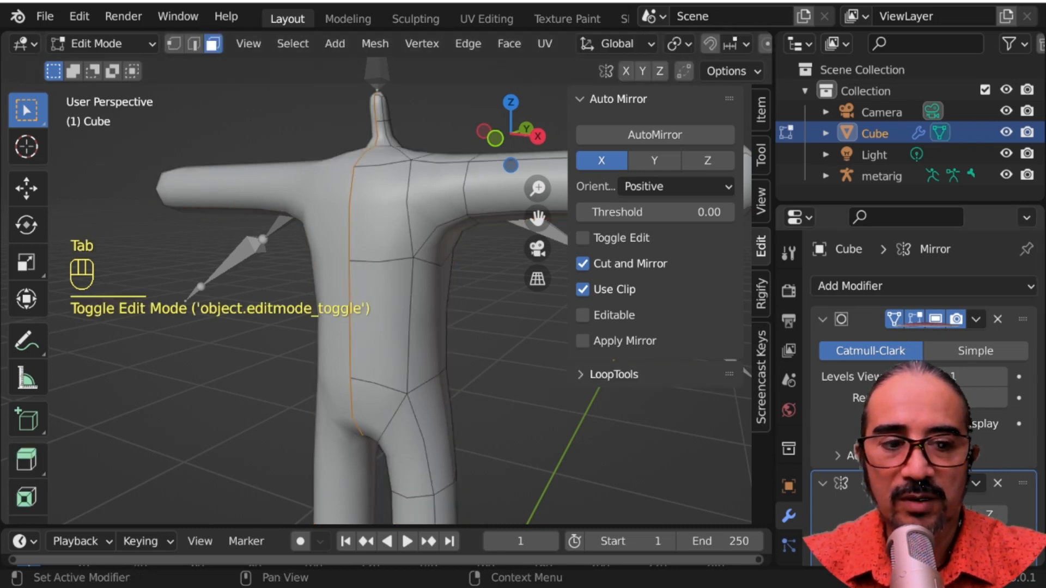
scroll(915, 335, down, 3)
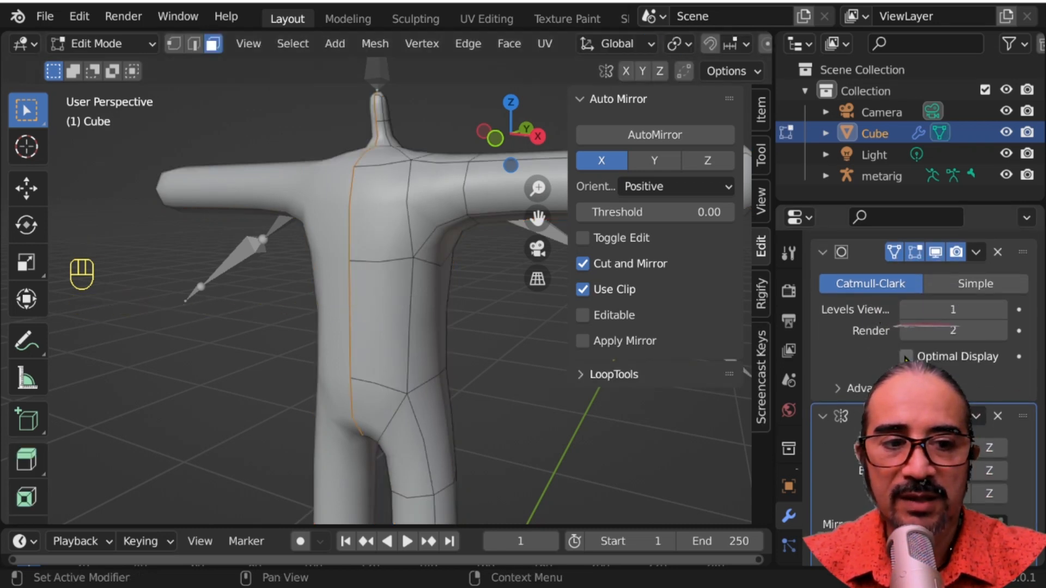
scroll(973, 311, up, 3)
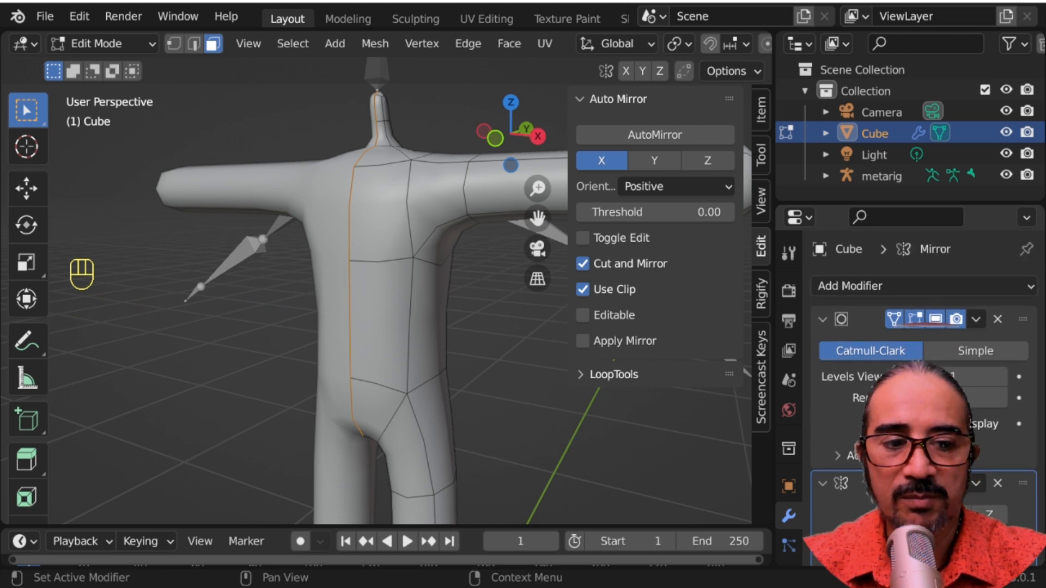
key(Tab)
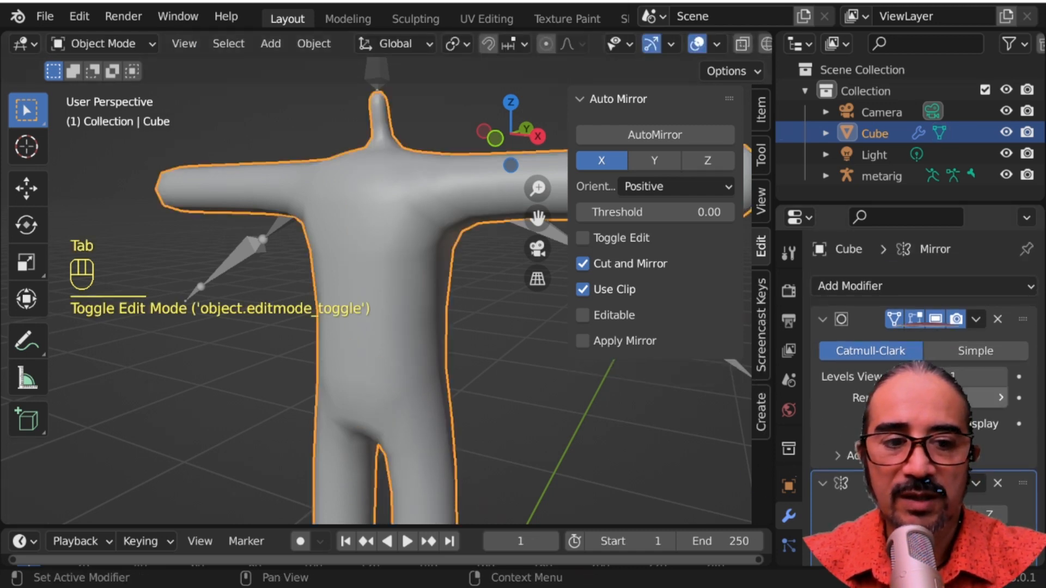
Show the wireframe overlay on the body to inspect its topology, and hide it again
click(716, 44)
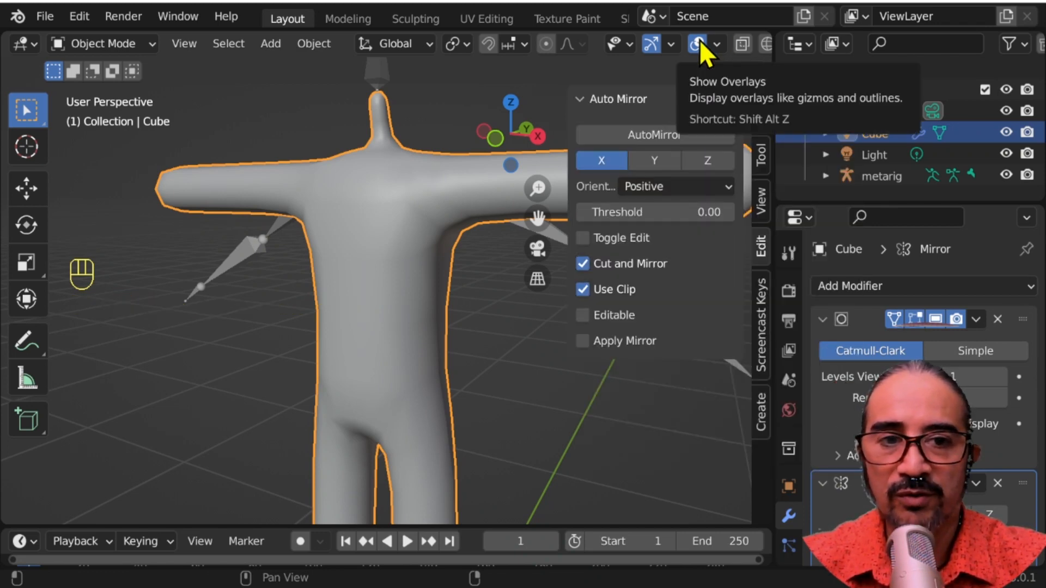
click(714, 44)
click(588, 395)
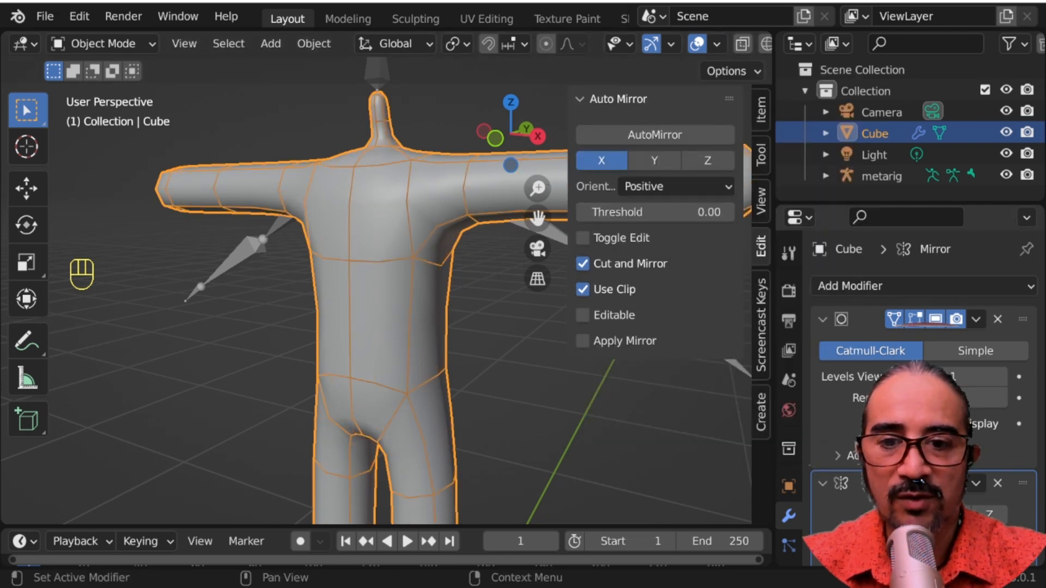
middle_drag(468, 447, 490, 442)
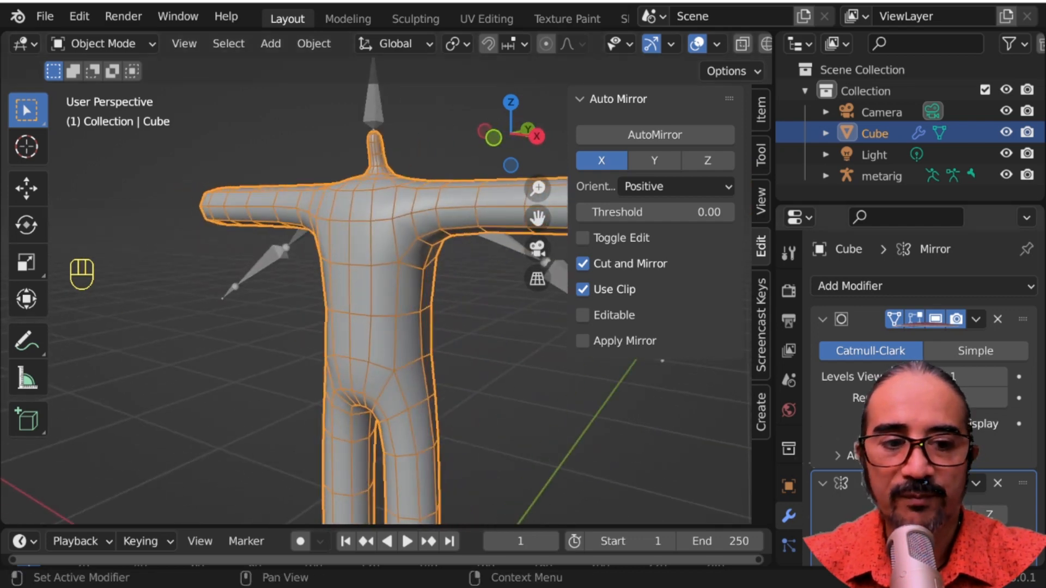
shift+middle_drag(467, 403, 283, 445)
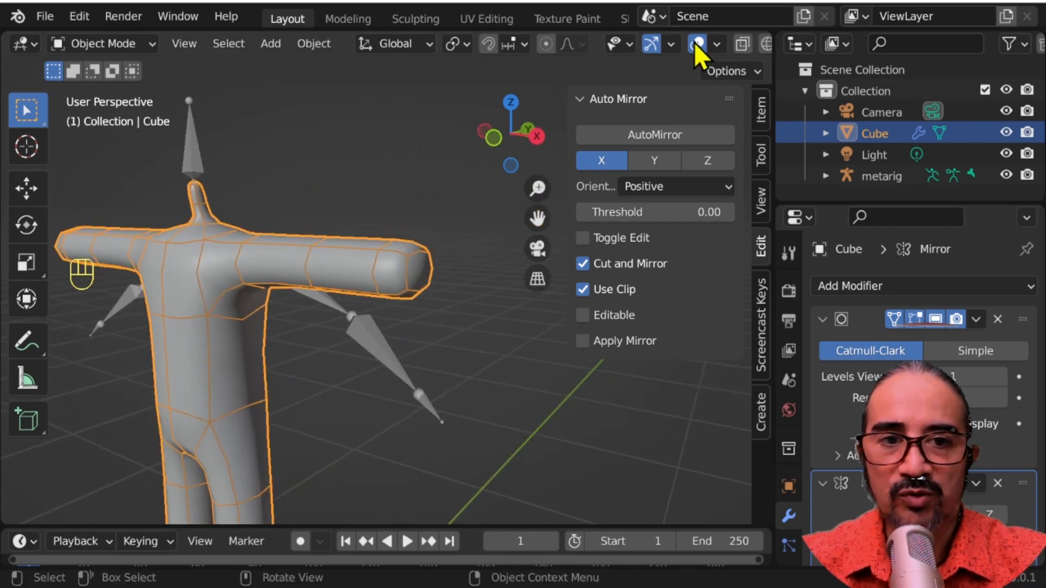
click(717, 45)
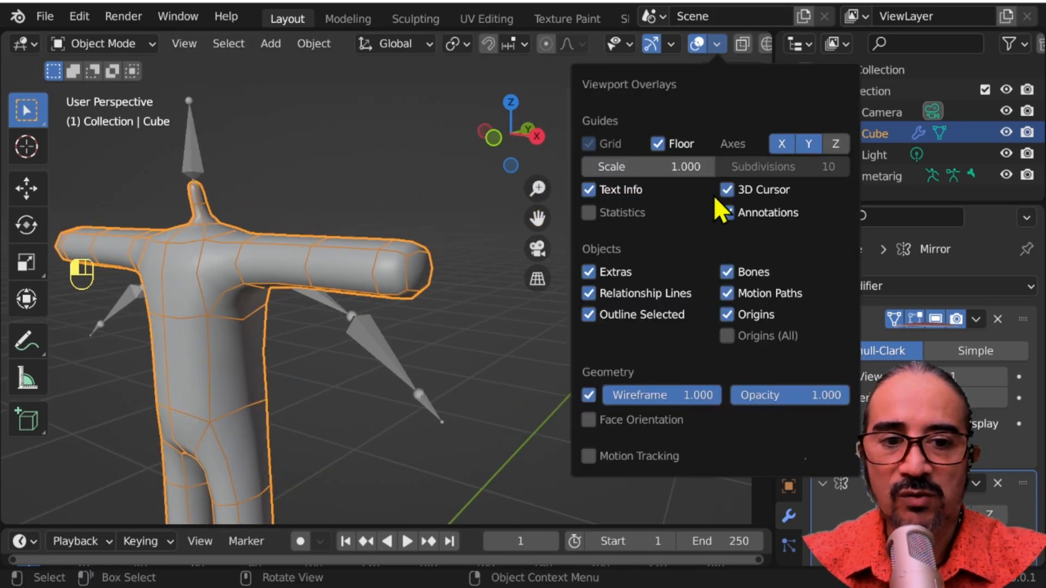
click(588, 396)
key(n)
In Edit Mode, select the end face of the arm
key(Tab)
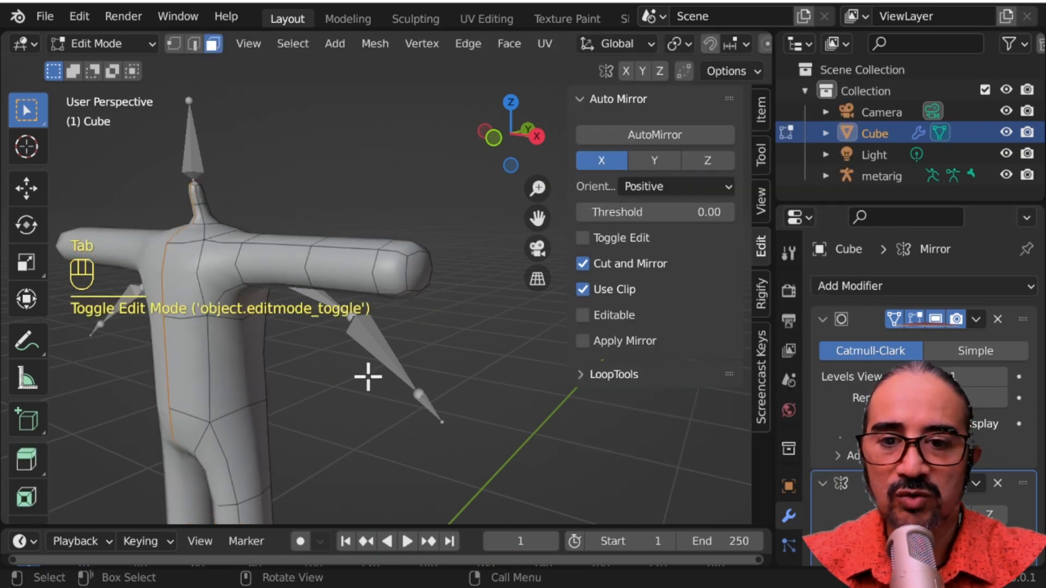
middle_drag(369, 376, 367, 283)
click(362, 295)
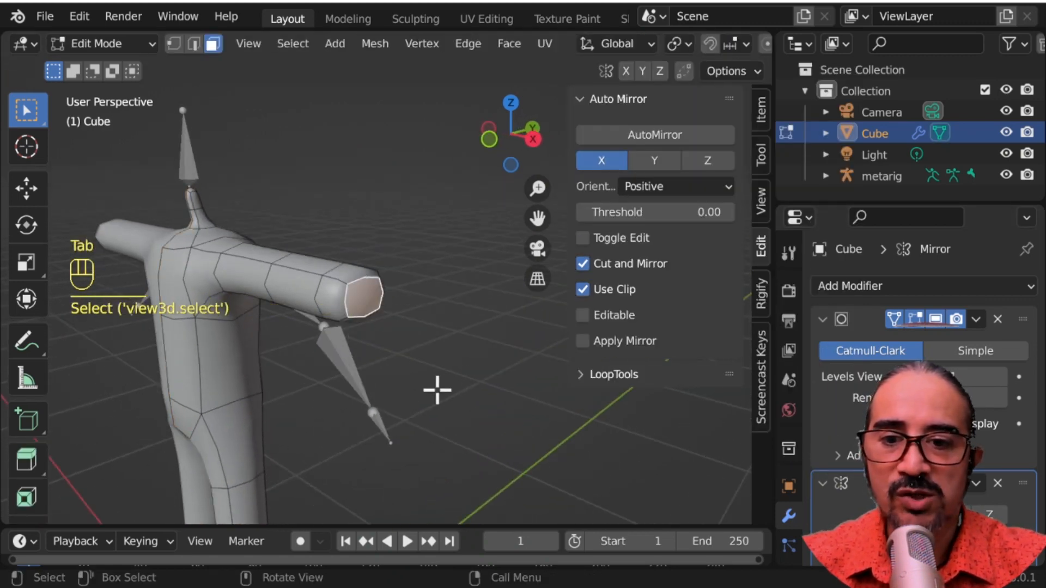
shift+middle_drag(437, 390, 334, 407)
Apply the Subdivision modifier to the body in Object Mode and collapse the Mirror modifier's settings
key(Tab)
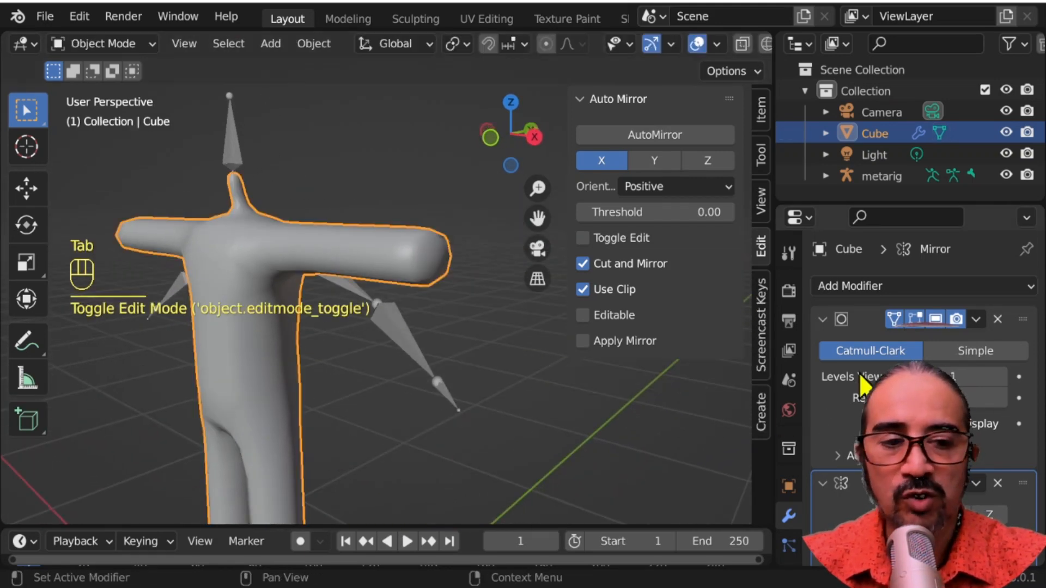
click(976, 319)
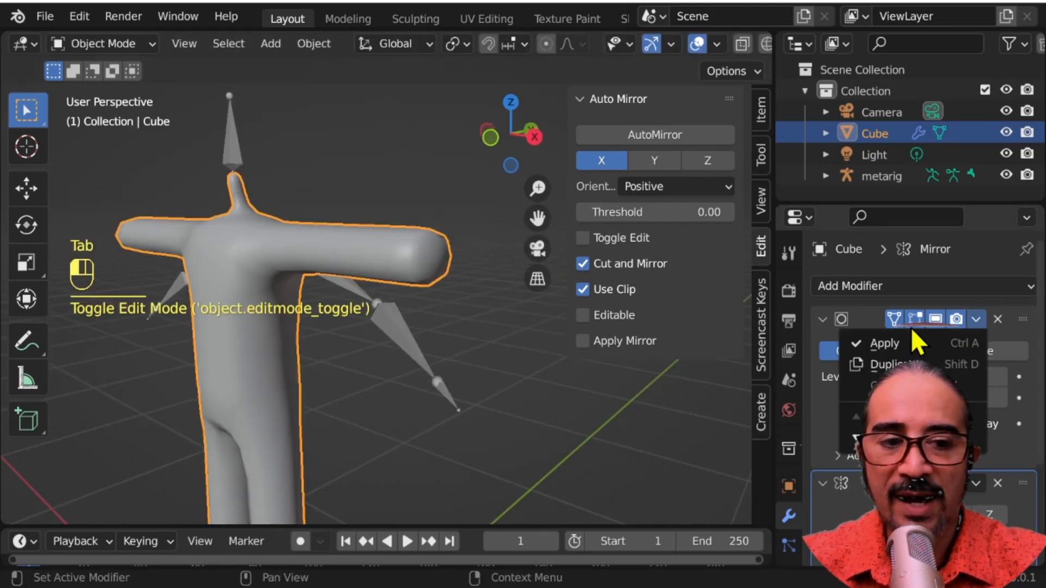
click(885, 349)
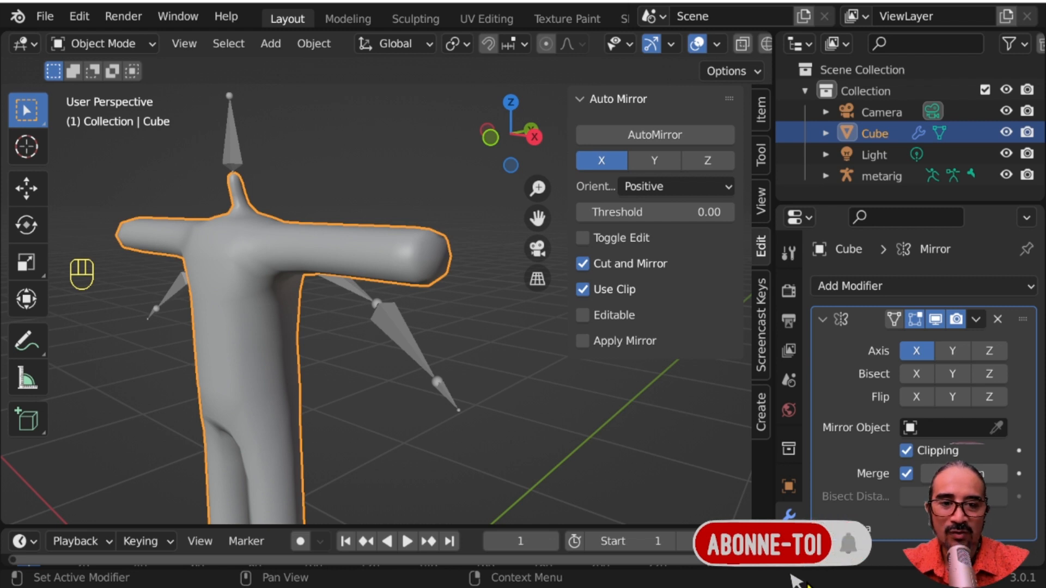
click(836, 320)
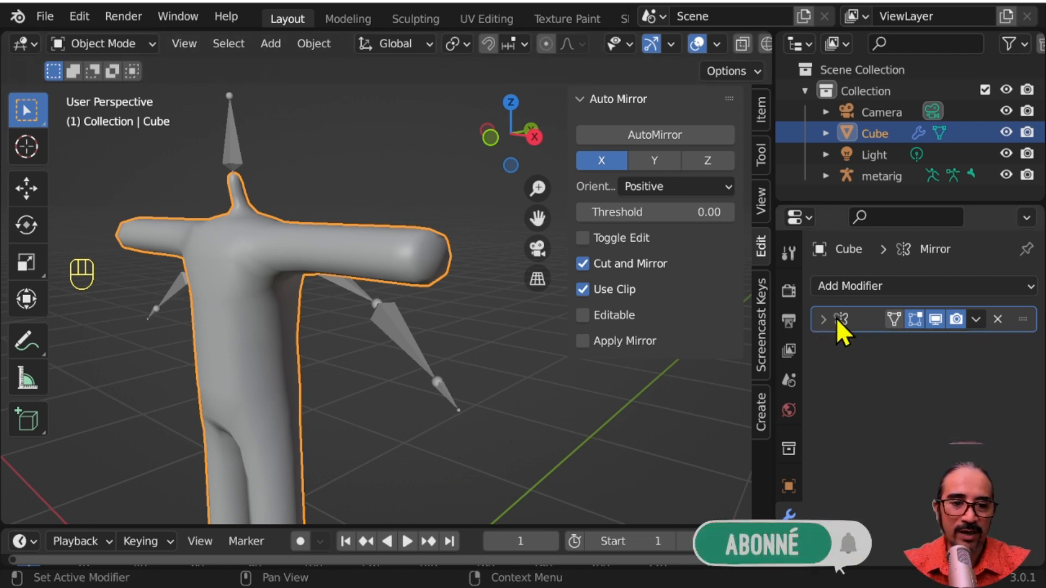
In Edit Mode with the viewport maximized, select the upper row of four faces at the end of the arm
key(Tab)
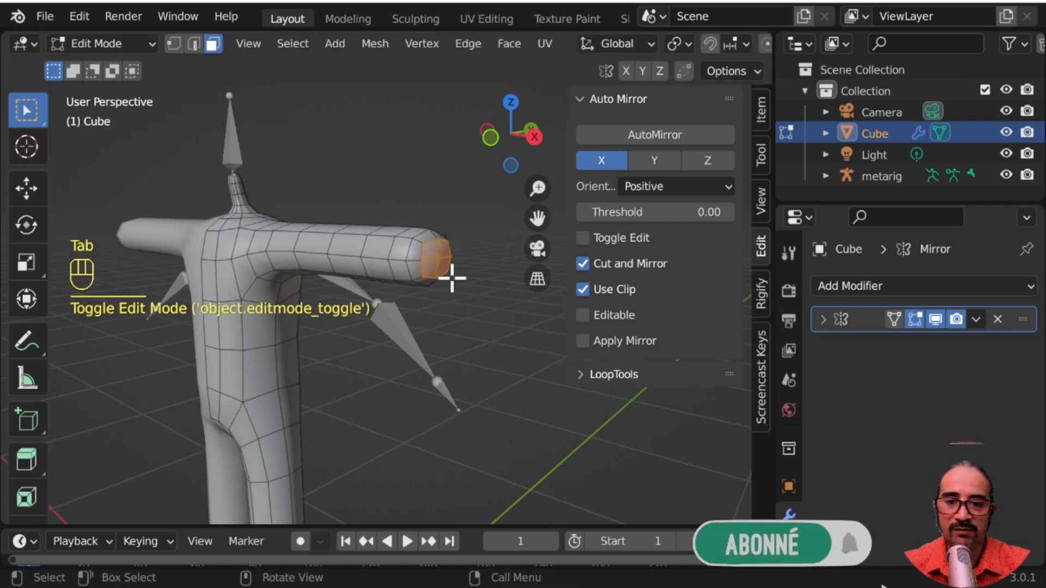
key(ctrl+space)
middle_drag(532, 344, 332, 316)
scroll(616, 368, up, 2)
click(308, 272)
shift+click(332, 276)
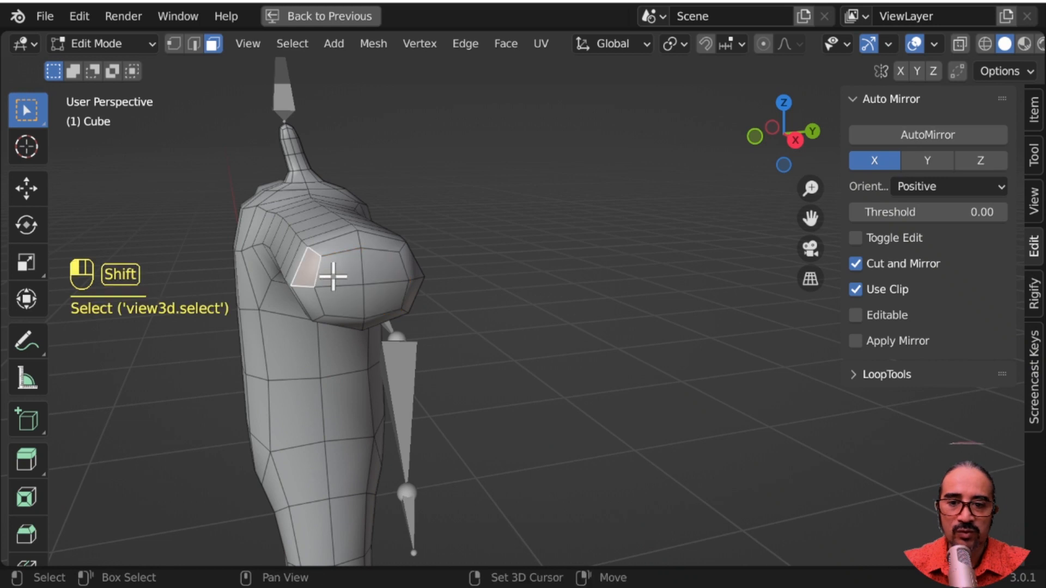
shift+click(383, 269)
shift+click(410, 271)
In front view, move the selected arm-end faces outward along the arm and rotate them
key(KP_1)
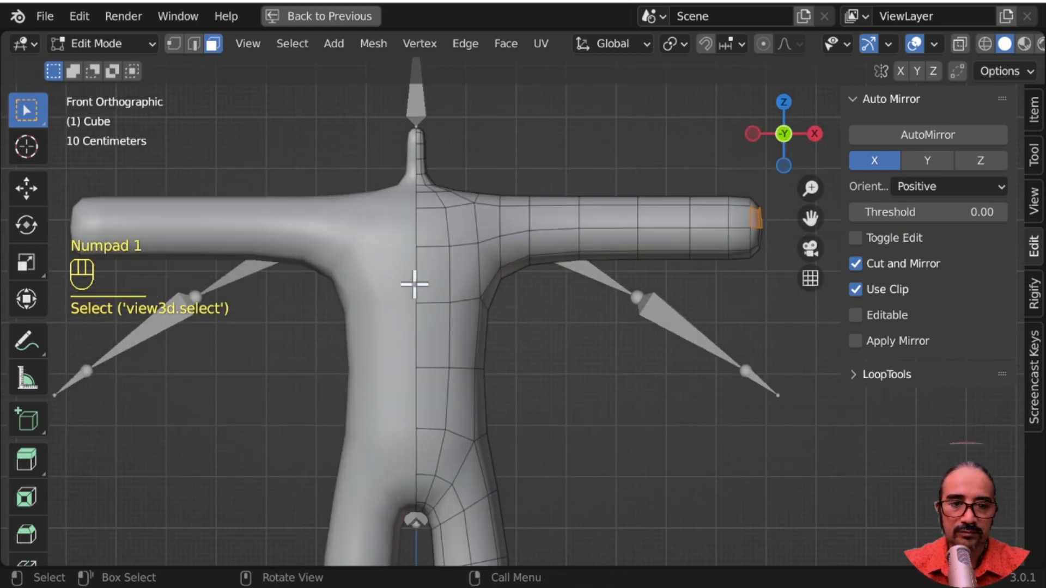
scroll(299, 315, up, 2)
scroll(515, 282, up, 2)
key(g)
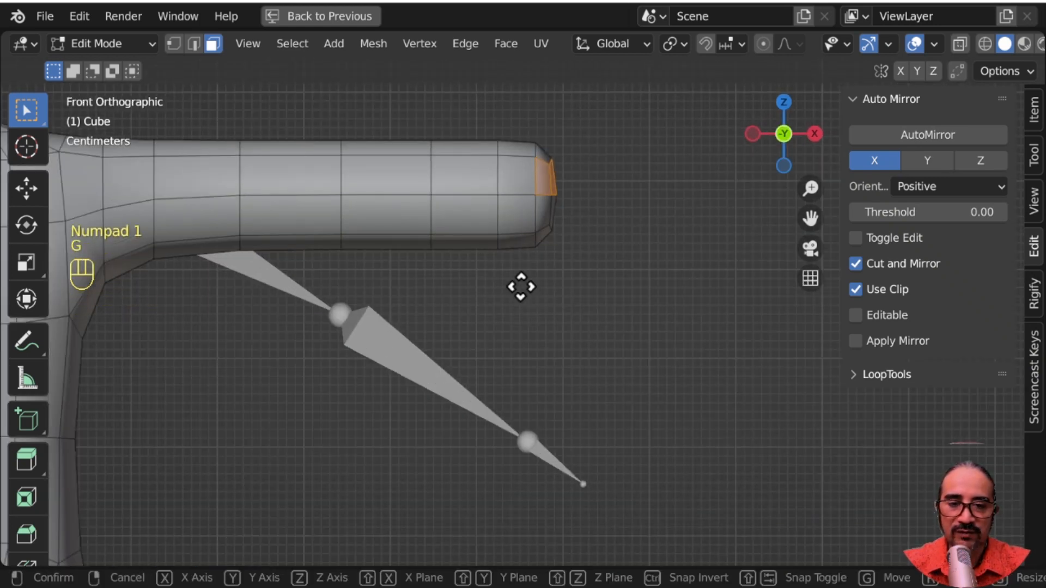
click(574, 284)
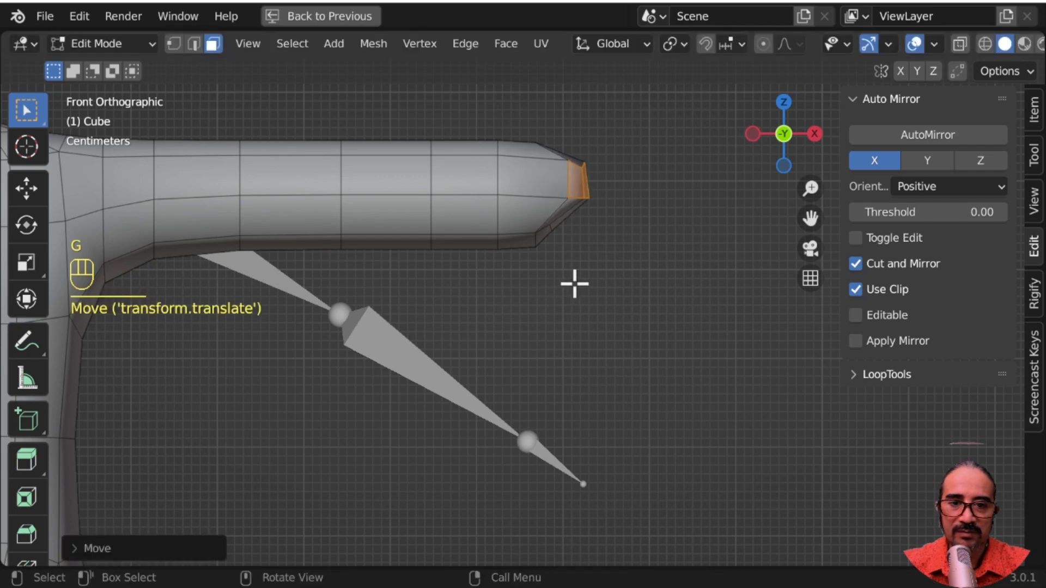
key(r)
click(628, 309)
Select the upper edge row of the pulled-out arm-end faces and flatten it by scaling to 0 on Z
middle_drag(628, 309, 654, 273)
key(KP_Decimal)
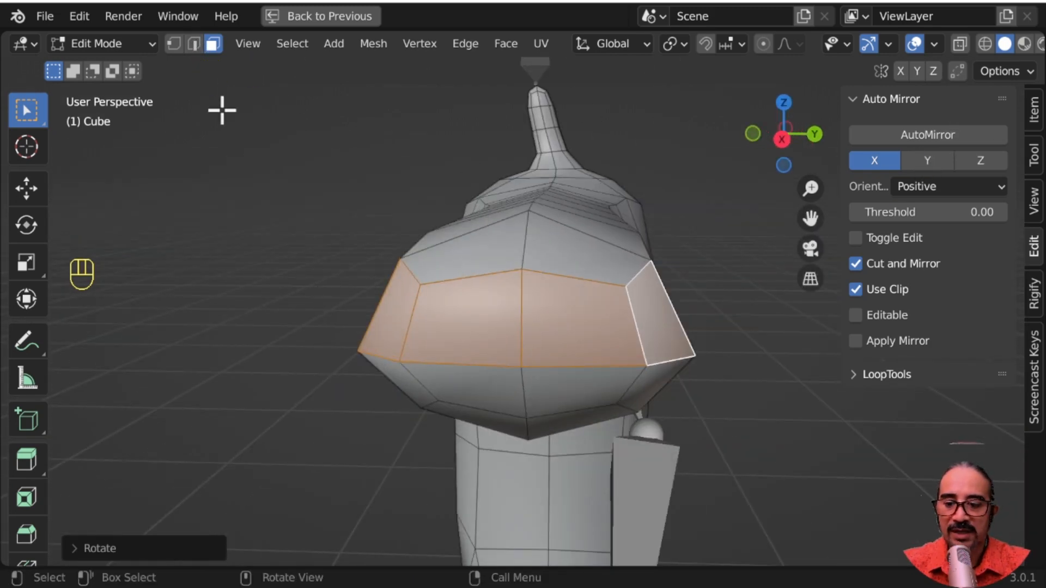
key(2)
click(453, 278)
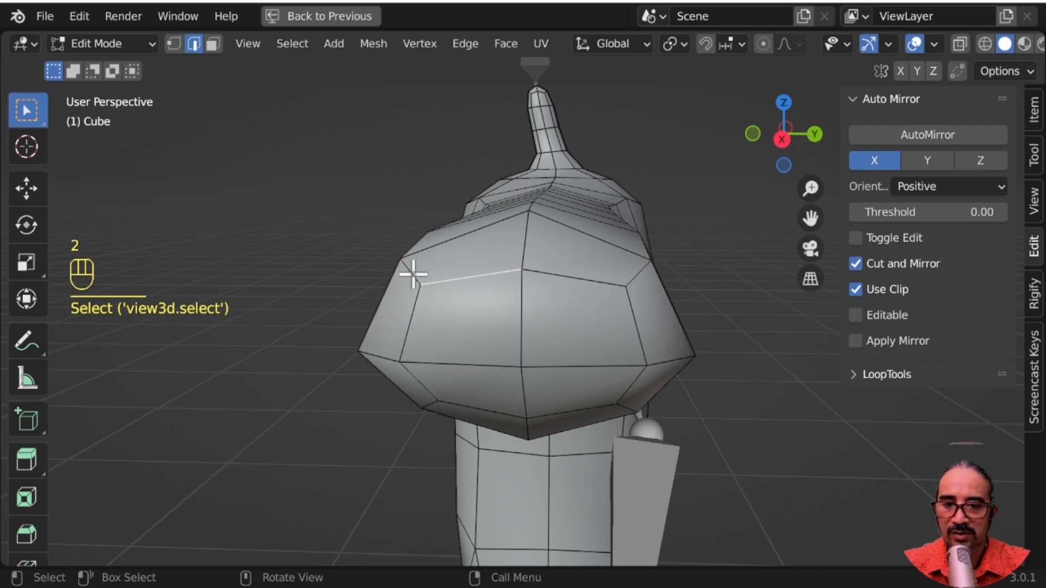
shift+click(413, 276)
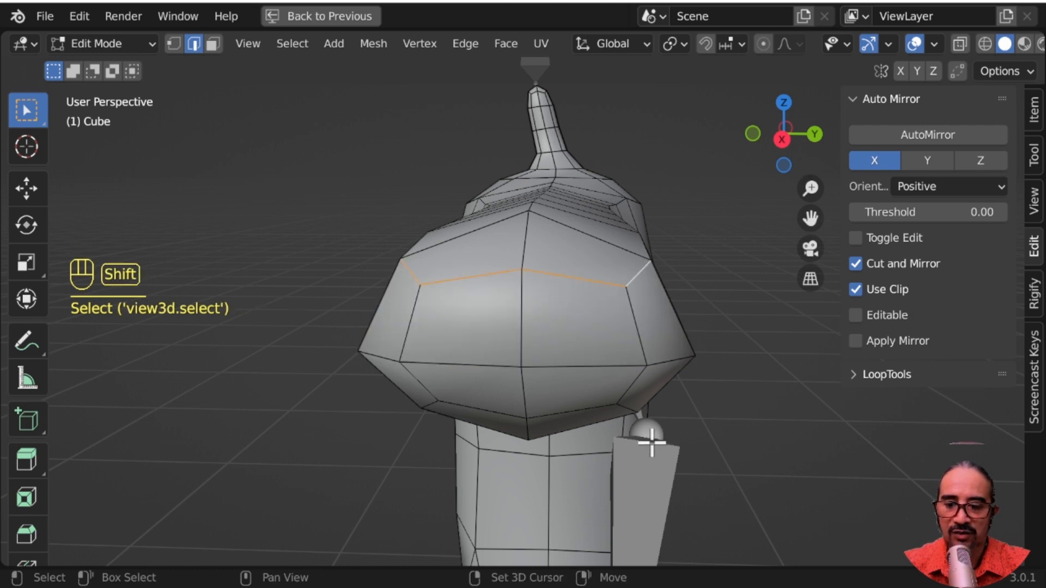
key(s)
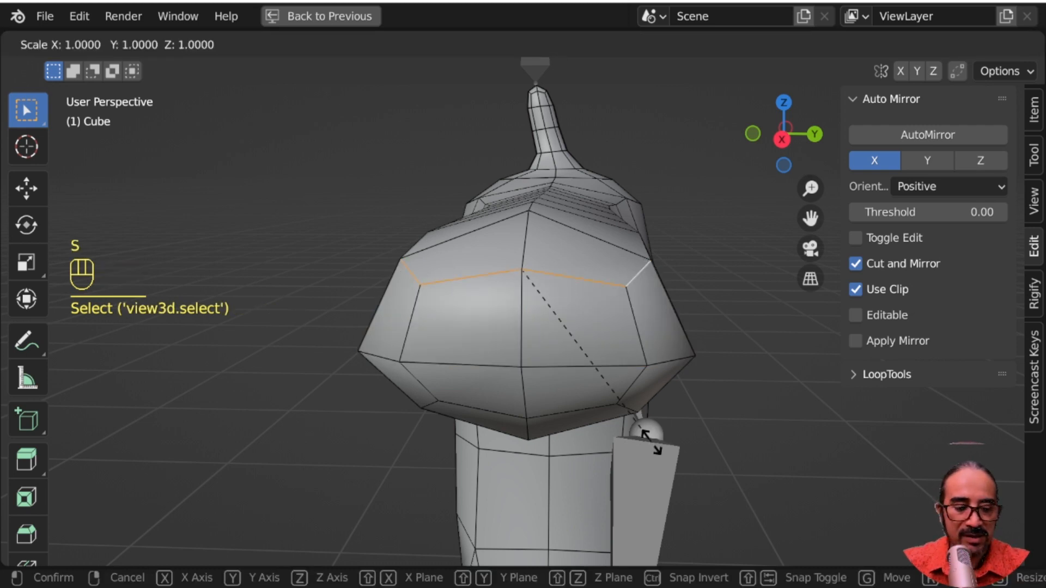
key(z)
key(0)
click(652, 444)
Select the lower edge row of the same arm-end faces and flatten it along the Z axis
middle_drag(505, 457, 583, 443)
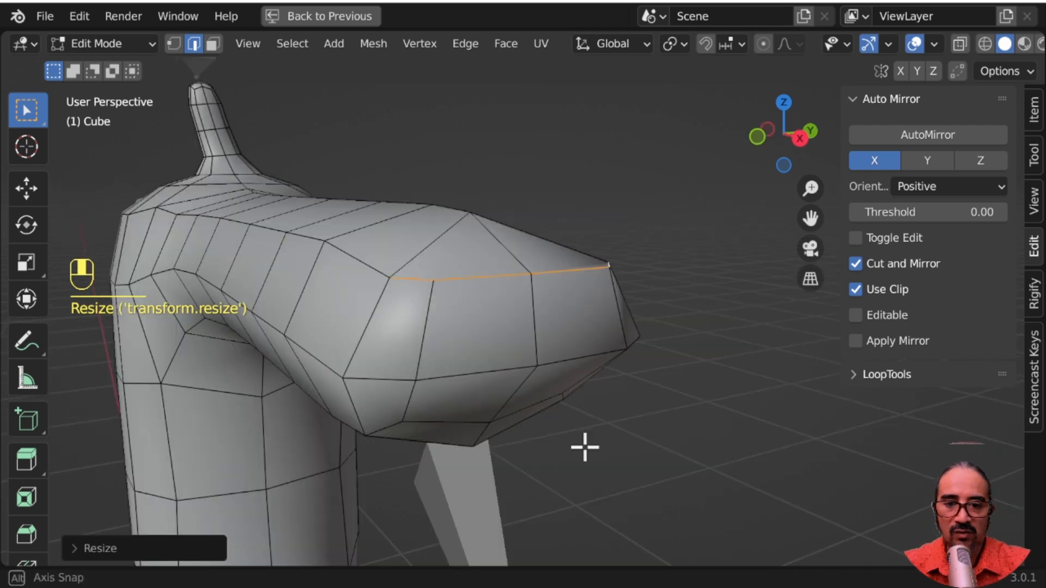
shift+click(509, 371)
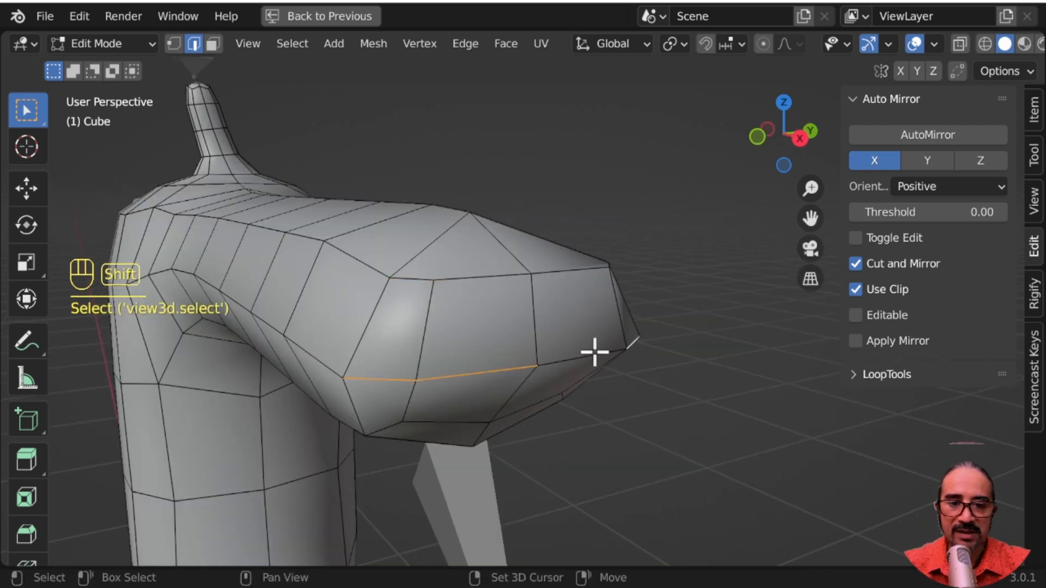
key(s)
click(603, 380)
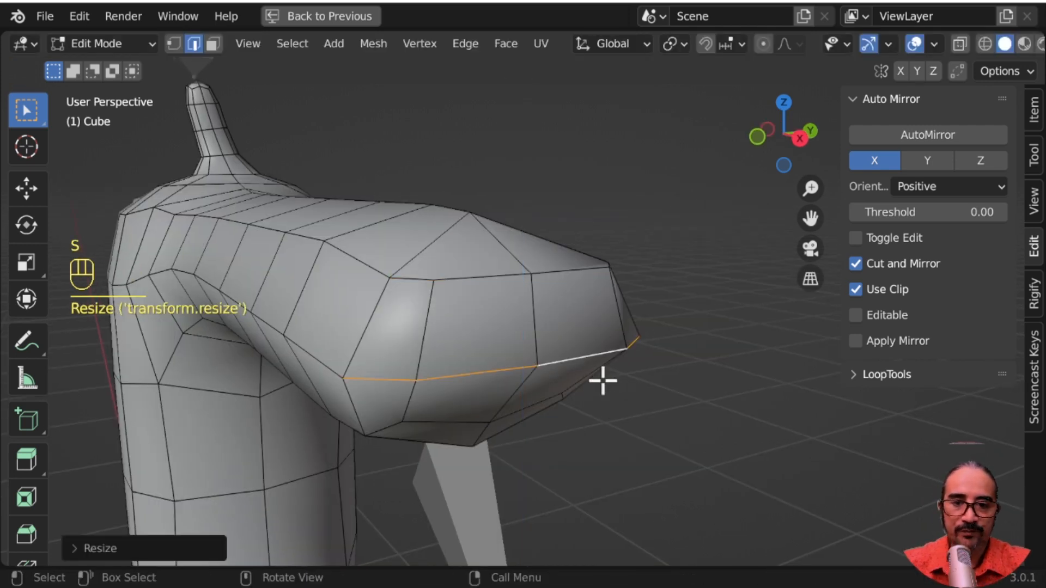
Reselect the four arm-end faces, flatten them by scaling to 0 on X, and show them in right view
click(216, 43)
shift+click(402, 303)
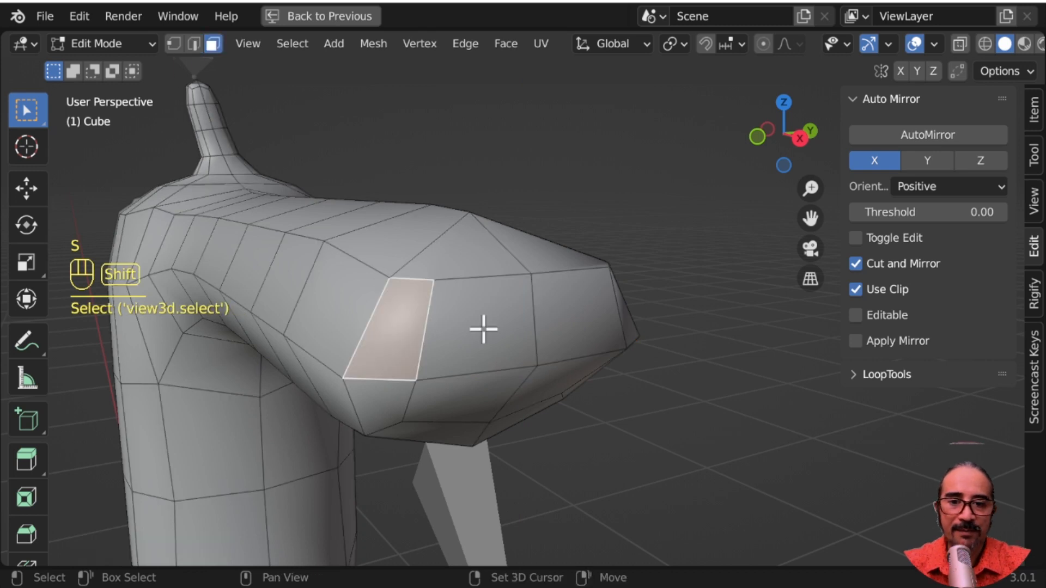
shift+click(483, 327)
shift+click(613, 317)
shift+click(627, 322)
middle_drag(616, 350, 638, 386)
text(s)
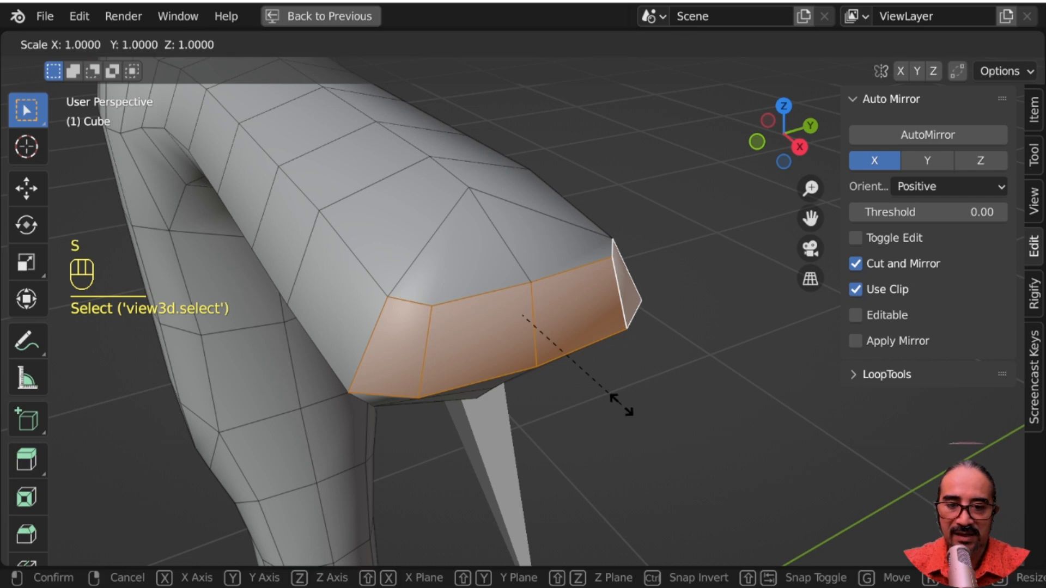
text(x)
text(0)
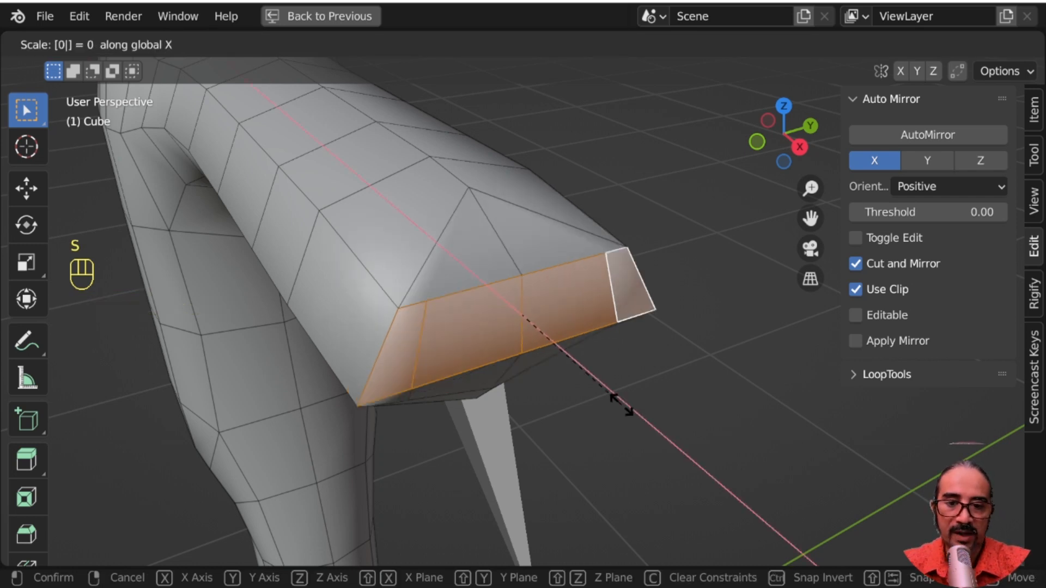
click(620, 403)
key(KP_3)
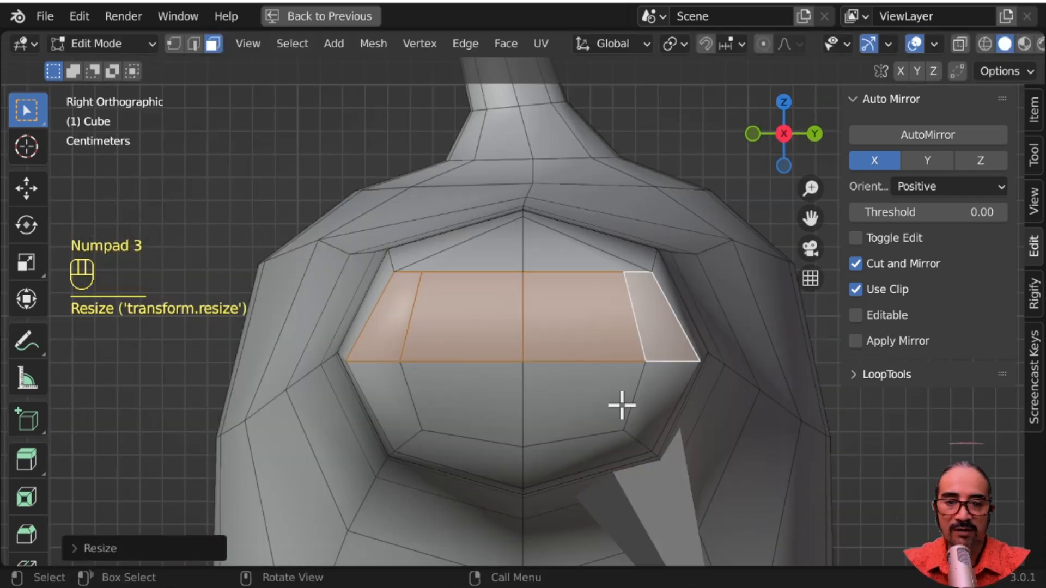
Rotate the front outer edge of the arm-end faces toward vertical and move it outward to widen the palm
click(194, 44)
click(446, 385)
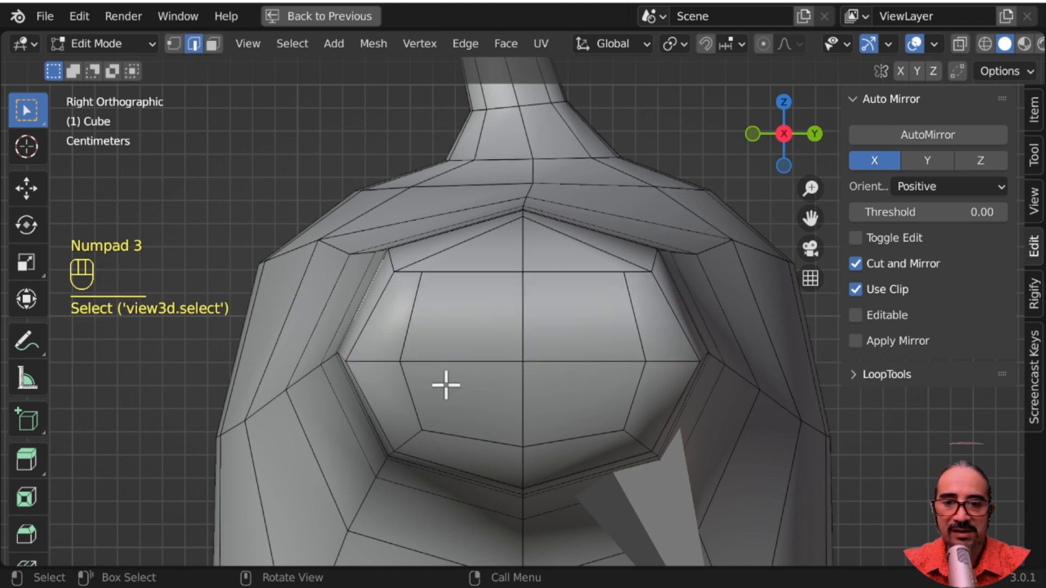
click(391, 318)
key(r)
click(536, 354)
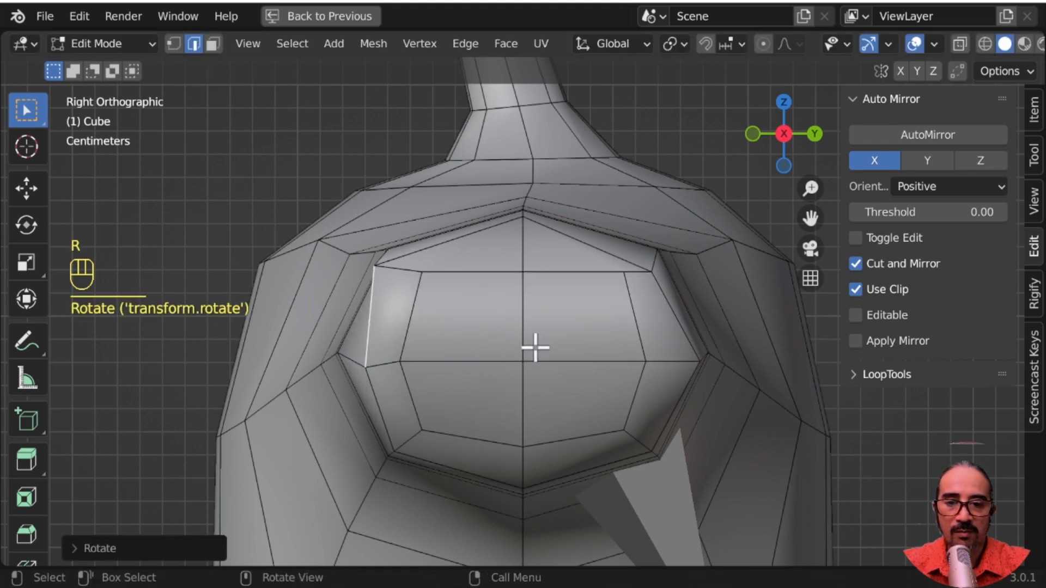
key(g)
click(521, 351)
Slide the front inner dividing edge of the arm-end faces toward the centre line and rotate it upright
click(421, 322)
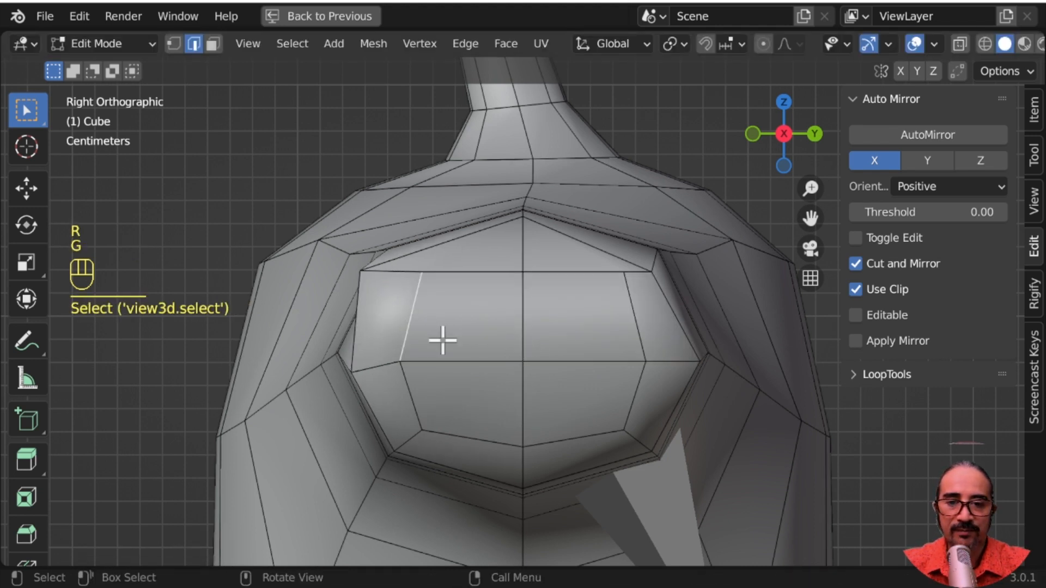
key(g)
key(g)
click(473, 342)
key(r)
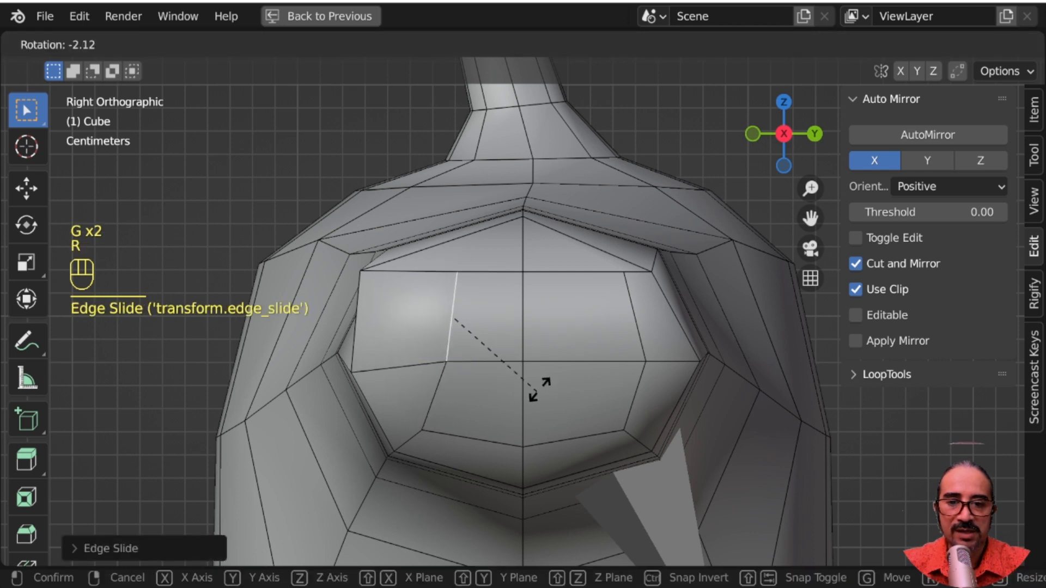
click(630, 310)
Slide the rear inner dividing edge of the arm-end faces toward the centre line and straighten it by rotating
click(629, 311)
key(g)
key(g)
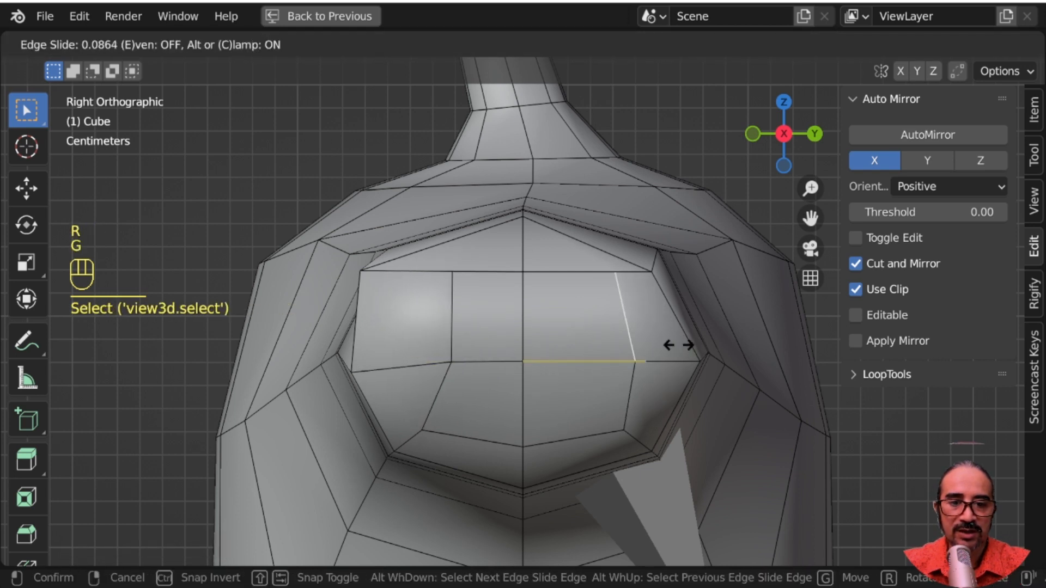
click(663, 344)
key(r)
click(678, 327)
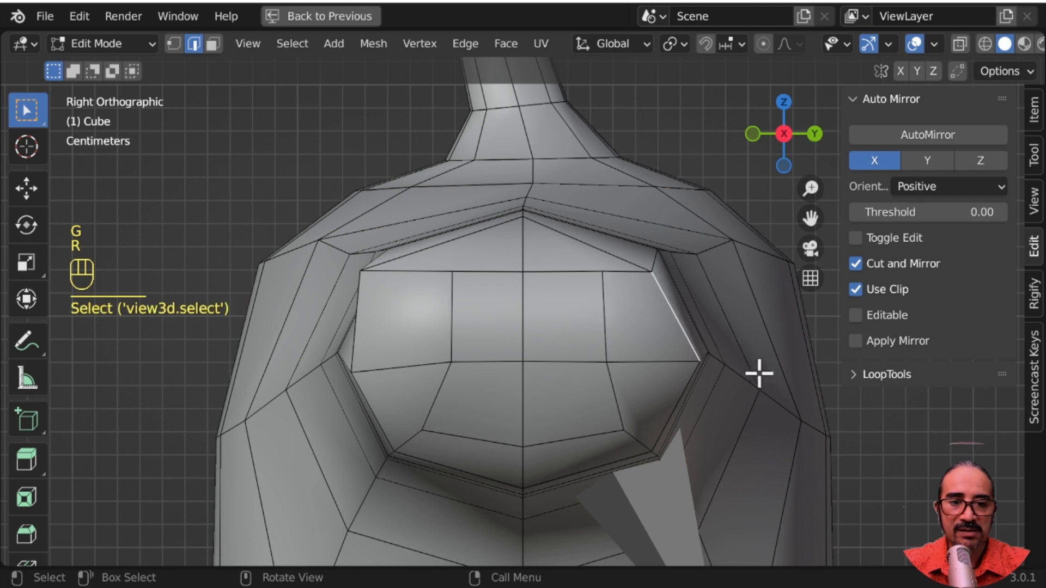
Rotate the rear outer edge of the arm-end faces nearly upright, move it outward and scale it to match the row height
key(r)
click(724, 415)
key(g)
click(763, 430)
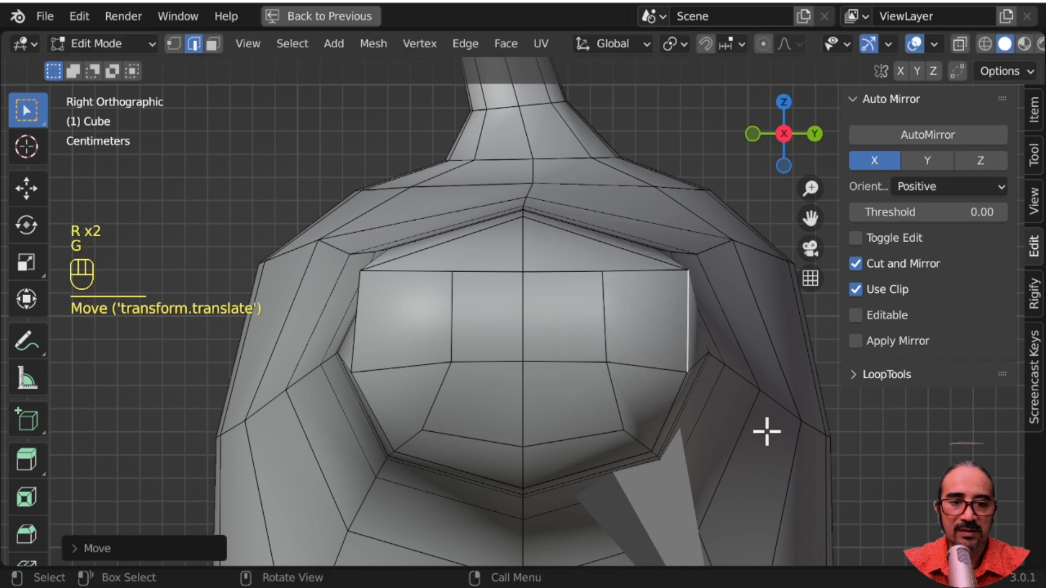
key(s)
click(748, 416)
key(g)
click(748, 412)
key(r)
click(758, 411)
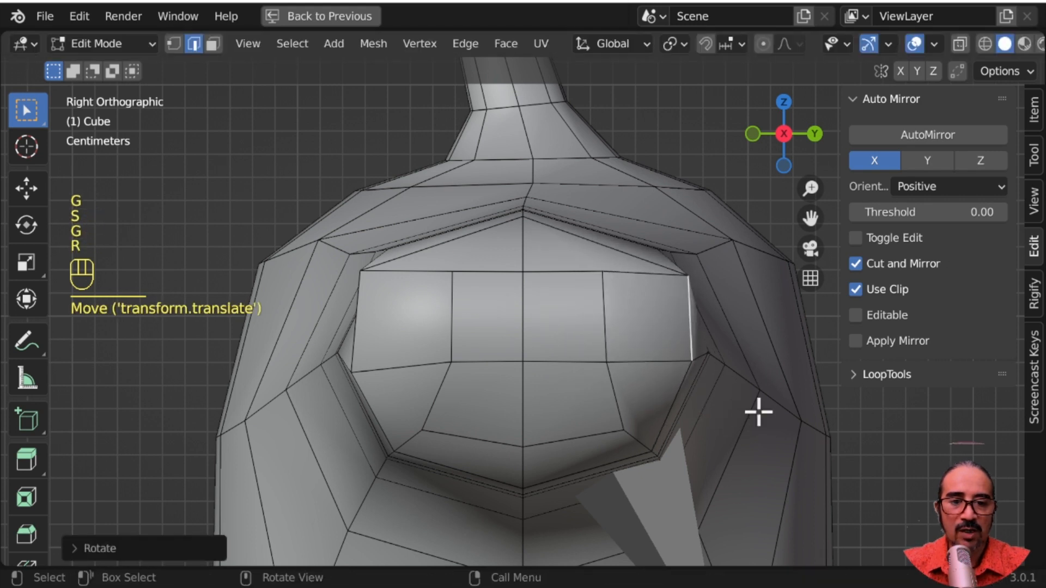
Slide the front inner dividing edge slightly forward to even out the widths of the four faces
click(454, 329)
key(g)
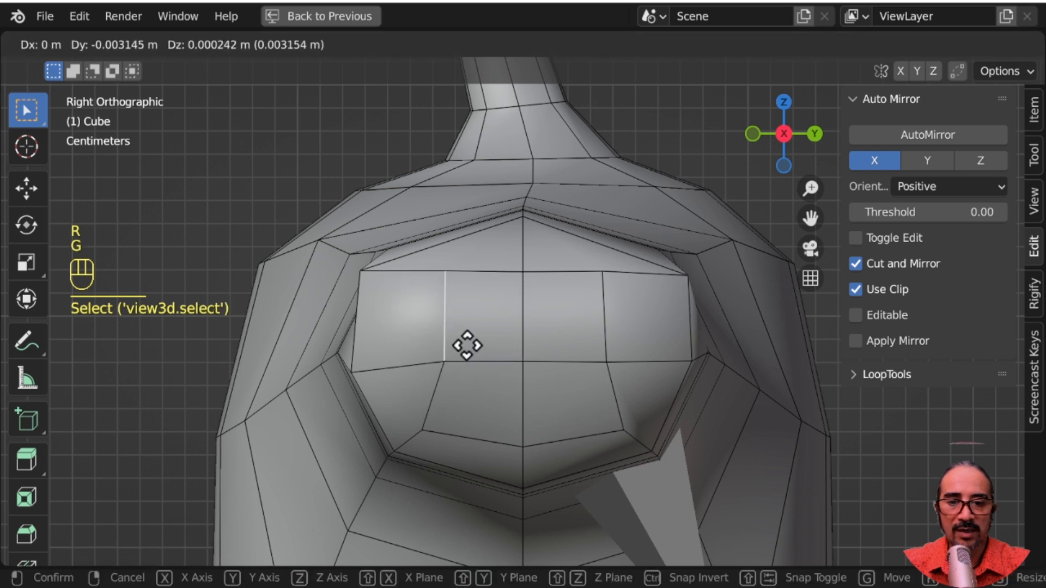
key(g)
click(357, 331)
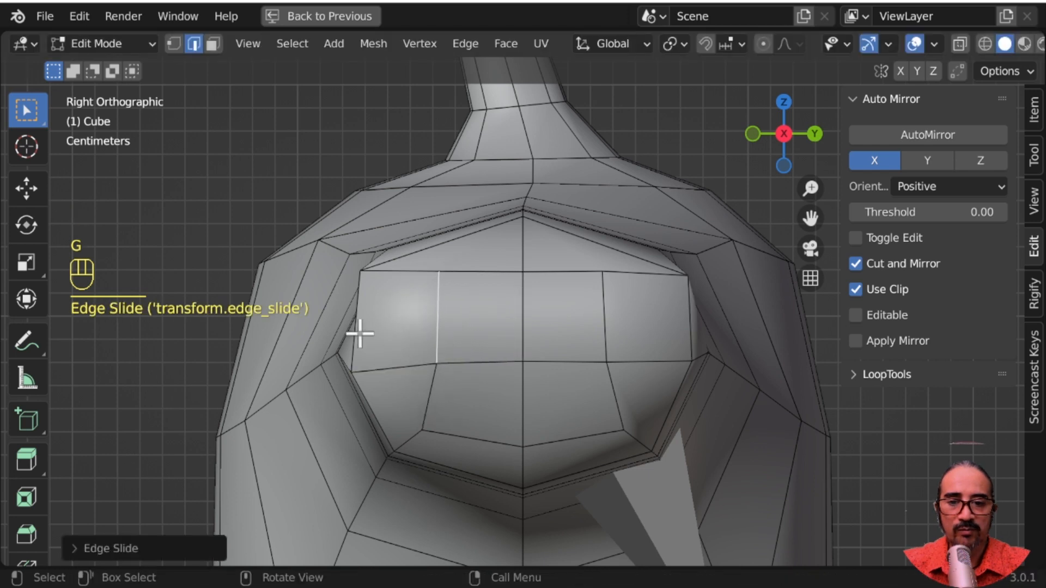
Scale the front outer edge of the arm-end faces and move it to line up with the row
click(359, 332)
key(s)
click(493, 374)
key(g)
click(495, 374)
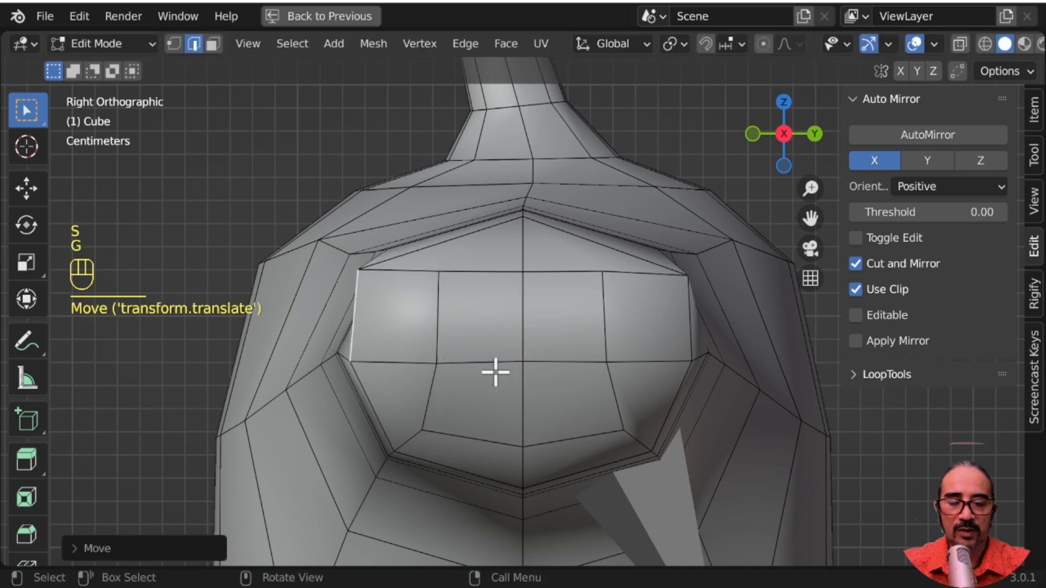
Select the four flattened arm-end faces and extrude them outward together to lengthen the palm
scroll(483, 392, down, 3)
middle_drag(484, 392, 646, 420)
click(213, 44)
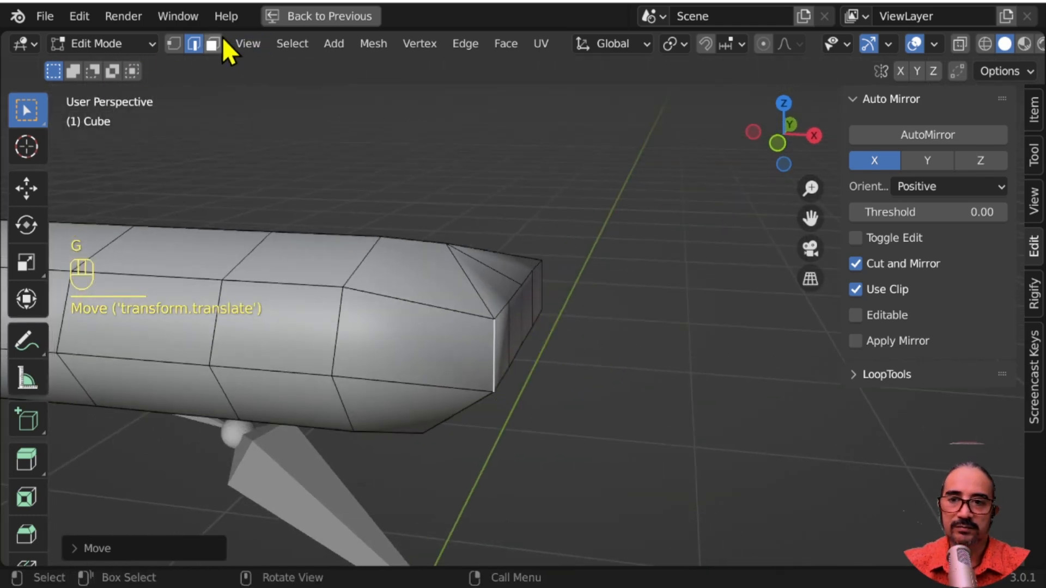
click(510, 326)
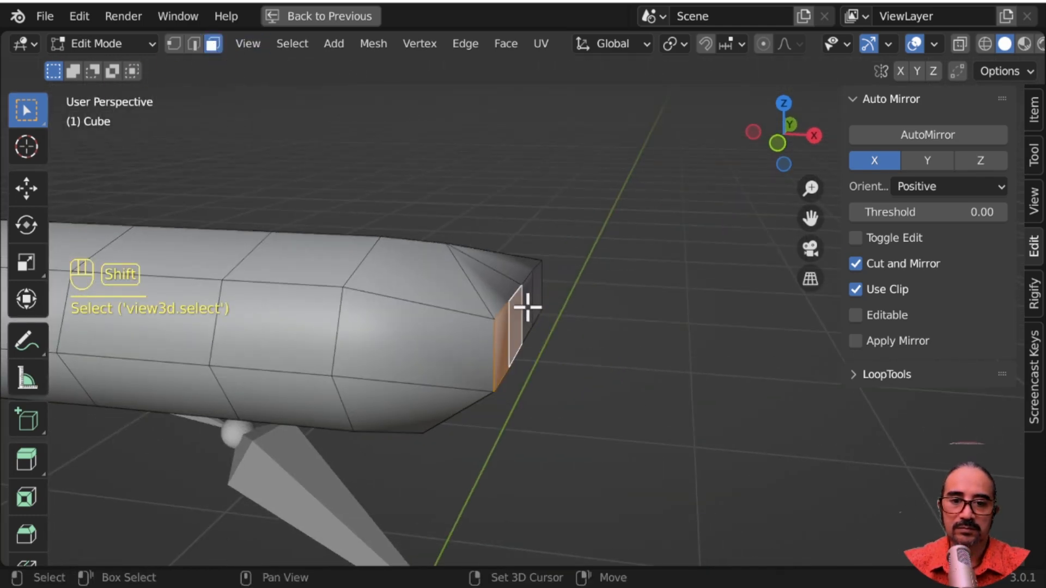
scroll(579, 427, down, 3)
middle_drag(579, 427, 550, 360)
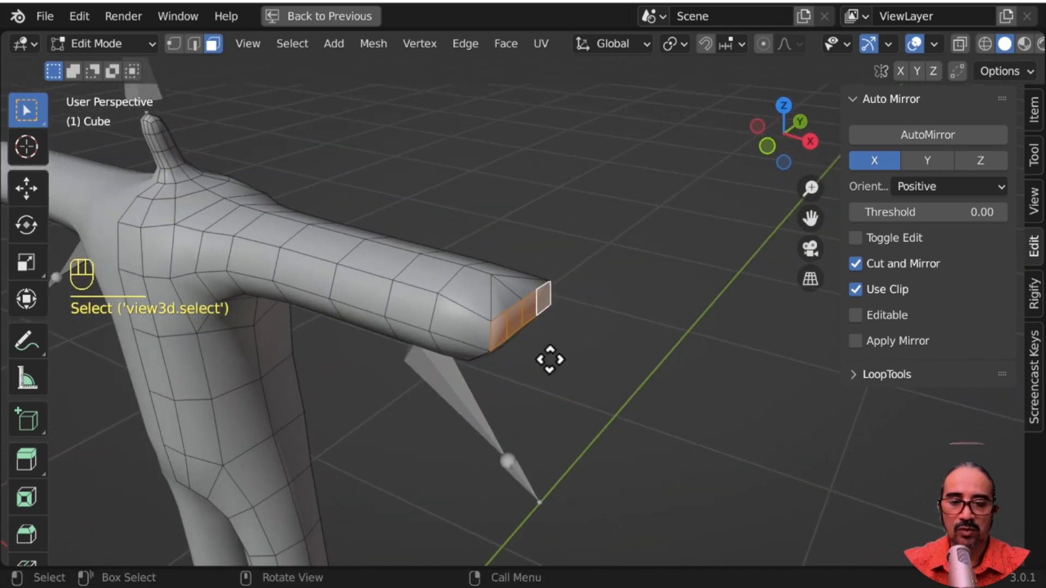
key(e)
click(600, 379)
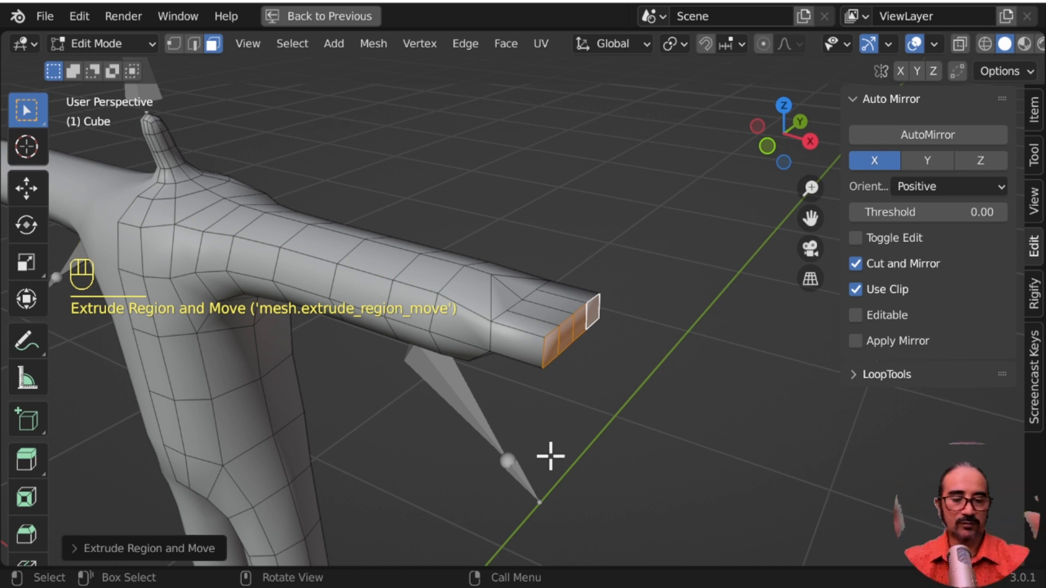
Extrude the four palm-end faces as individual faces by about 0.055 m to start the fingers
middle_drag(509, 448, 551, 306)
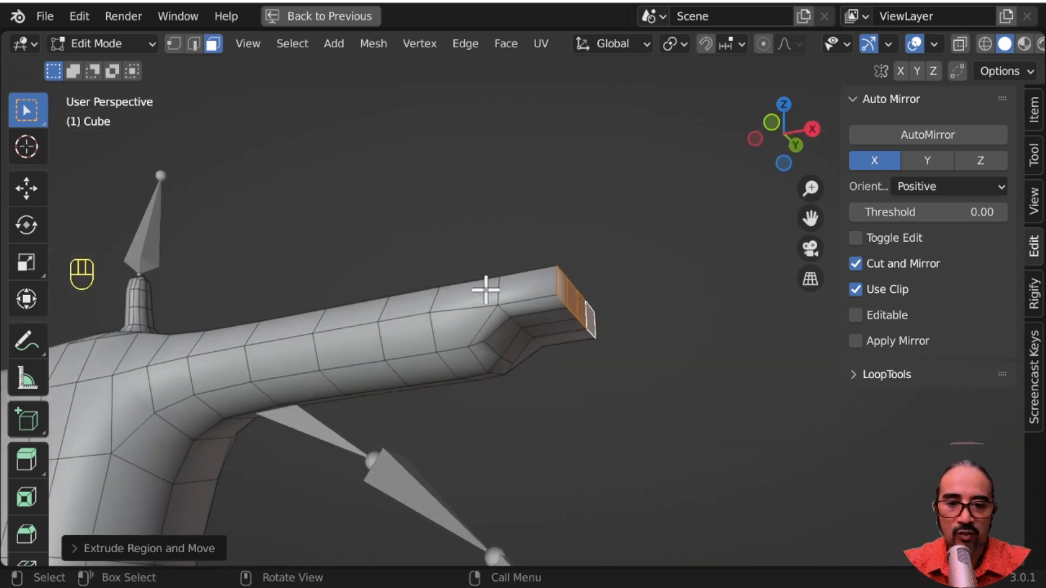
middle_drag(485, 289, 491, 400)
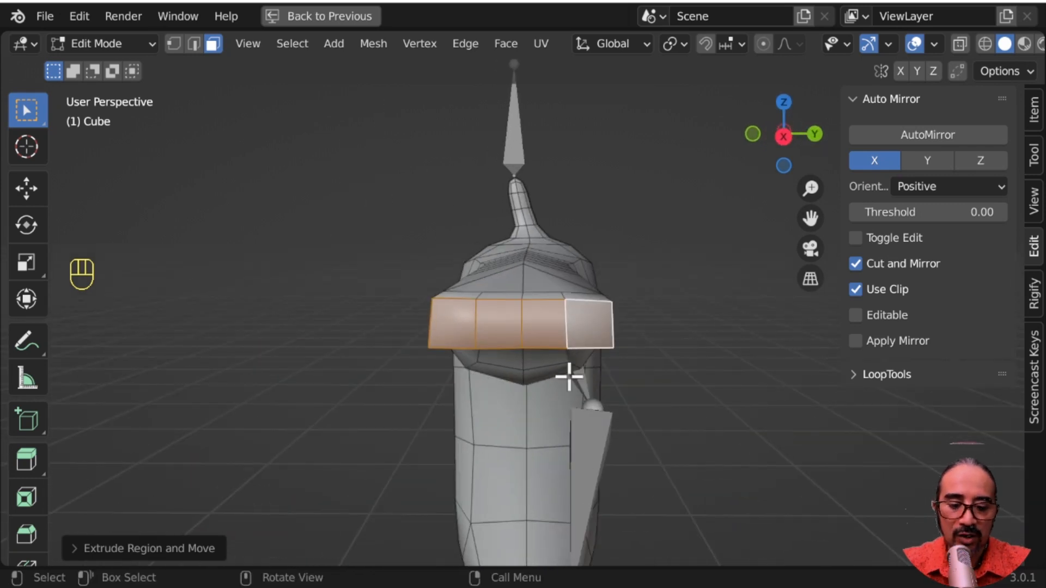
middle_drag(568, 376, 598, 393)
key(alt+e)
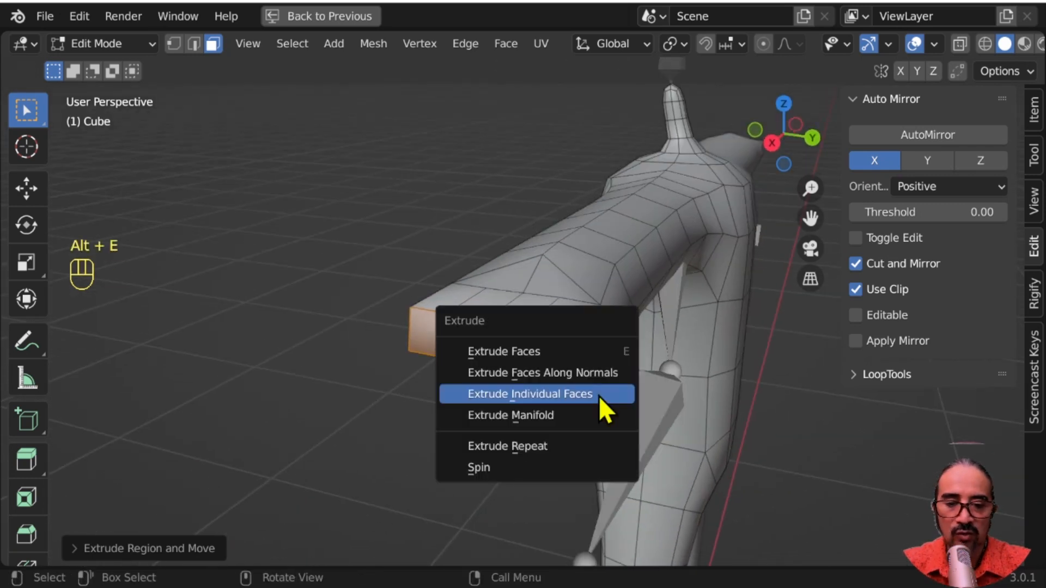
click(581, 401)
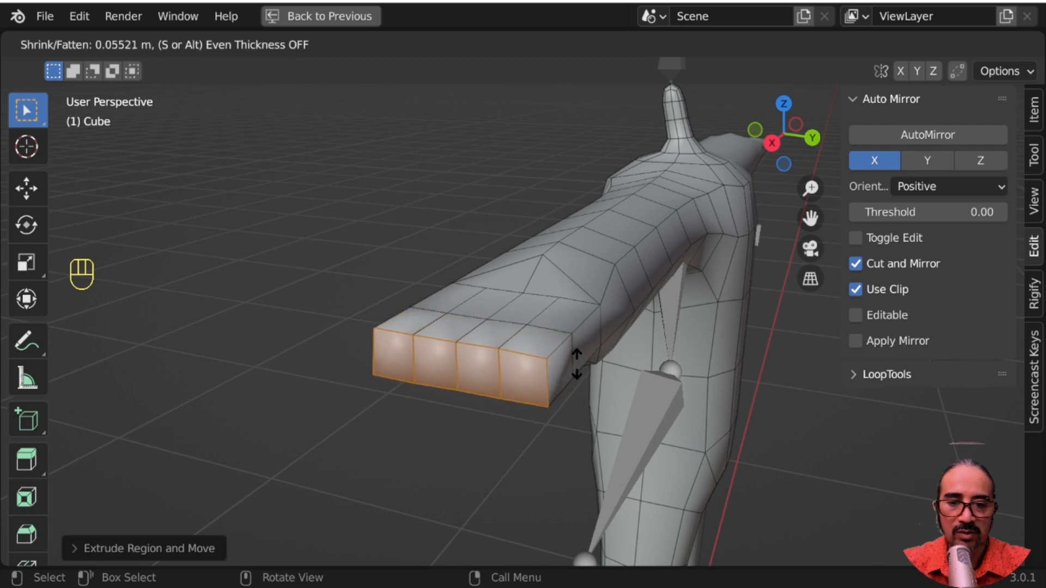
click(576, 364)
Extrude the four finger-end faces individually again by about 0.062 m to add a second finger segment
middle_drag(625, 373, 563, 427)
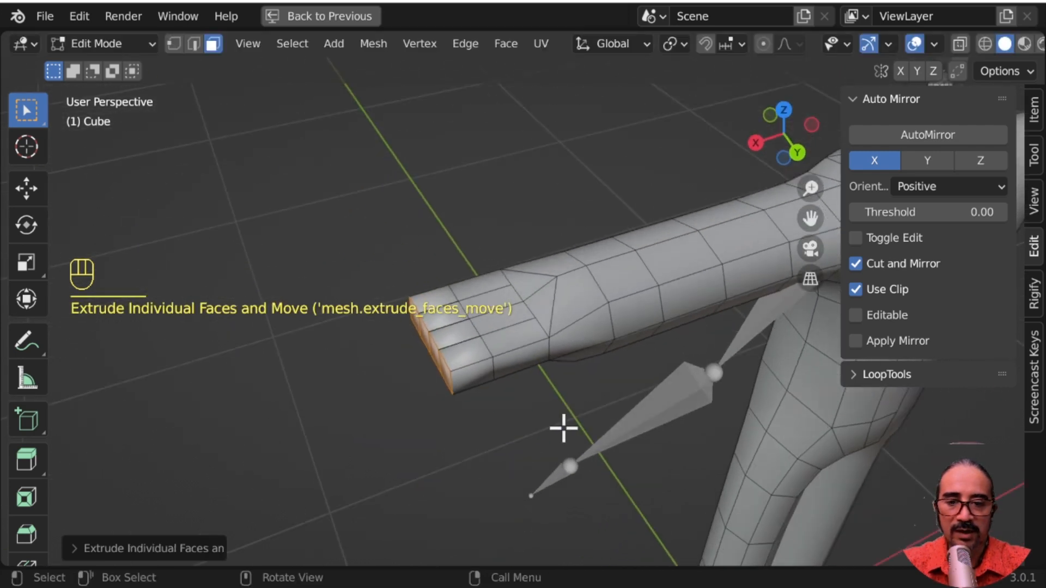
key(alt+e)
click(613, 437)
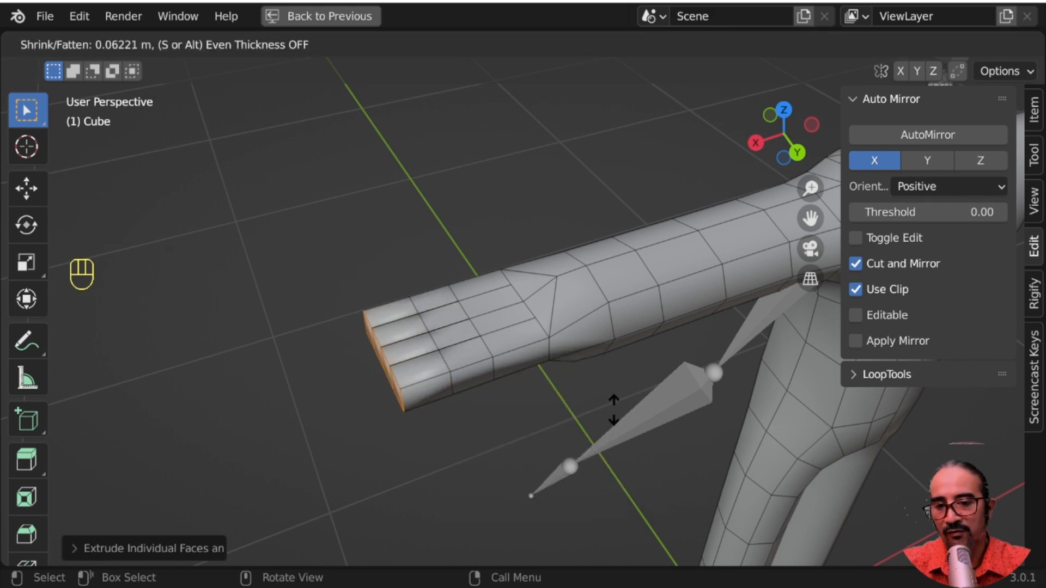
click(613, 409)
On the underside of the hand, slide the two outer vertices of the palm-base row toward the fingers
middle_drag(588, 420, 393, 127)
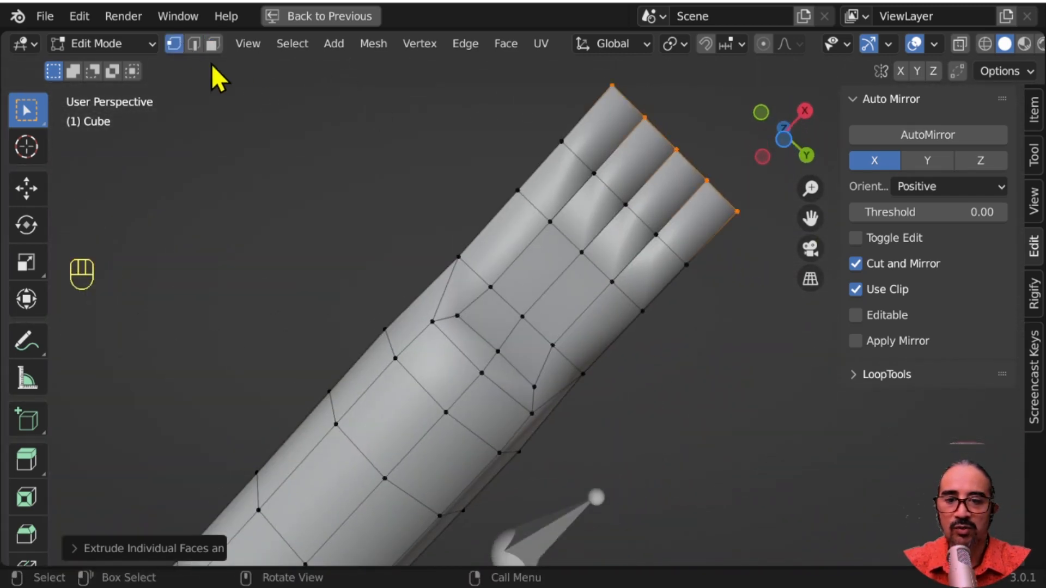
click(467, 327)
key(g)
key(g)
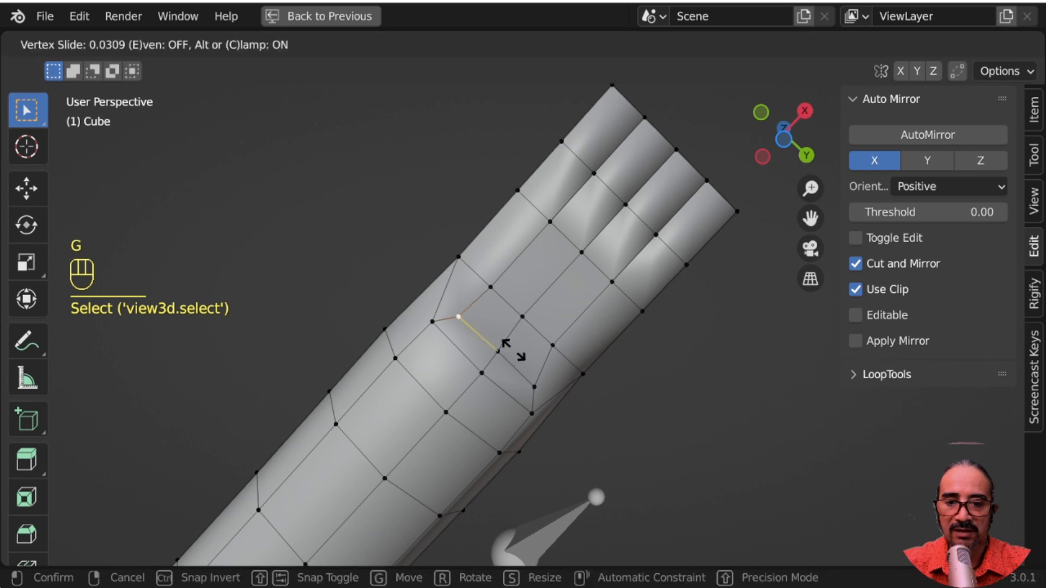
click(529, 354)
click(537, 386)
key(g)
key(g)
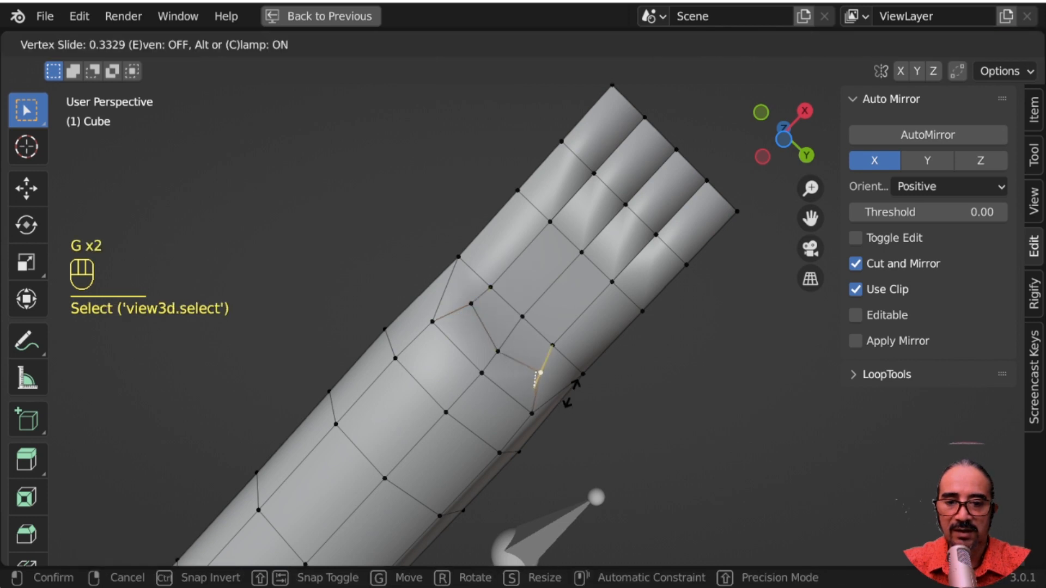
click(538, 421)
Slide the two outer wrist vertices behind the palm base on the underside along their edges
click(534, 415)
key(g)
key(g)
click(561, 411)
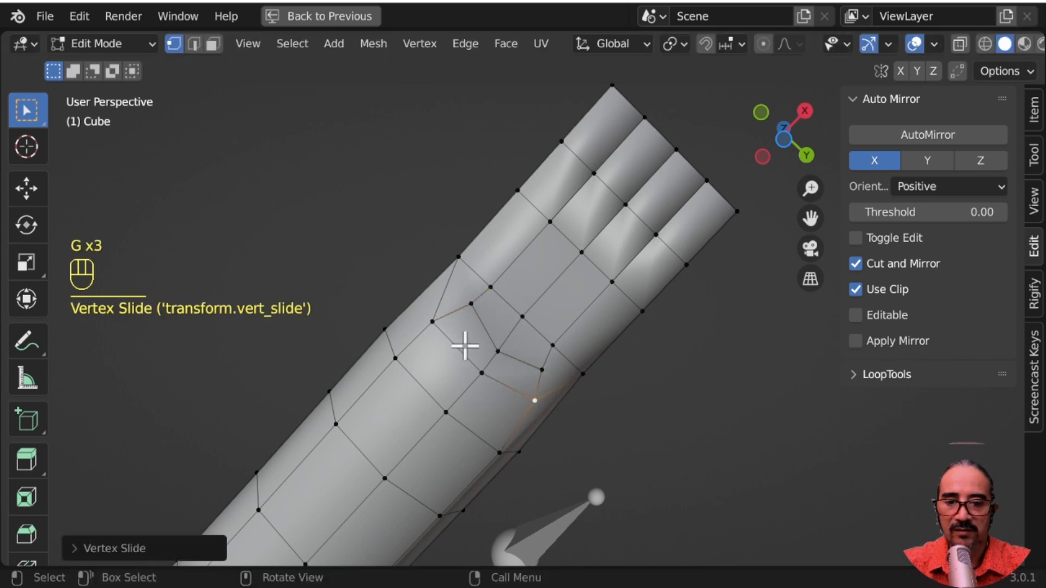
click(433, 322)
key(g)
key(g)
click(518, 357)
On the back of the hand, slide the front vertex of the row behind the knuckles toward the fingers
middle_drag(517, 355, 559, 71)
click(524, 305)
key(g)
key(g)
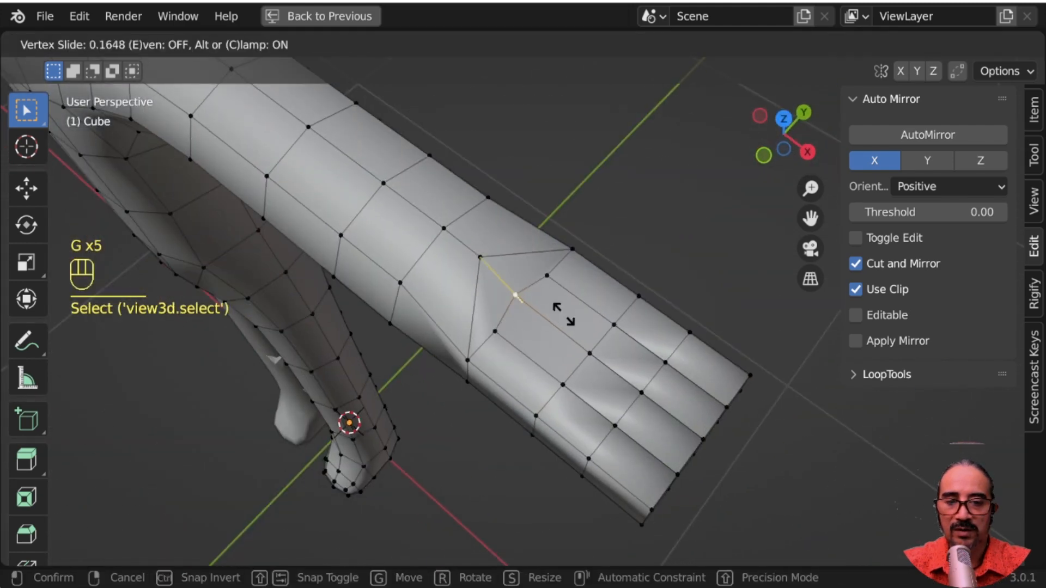
click(547, 314)
click(462, 364)
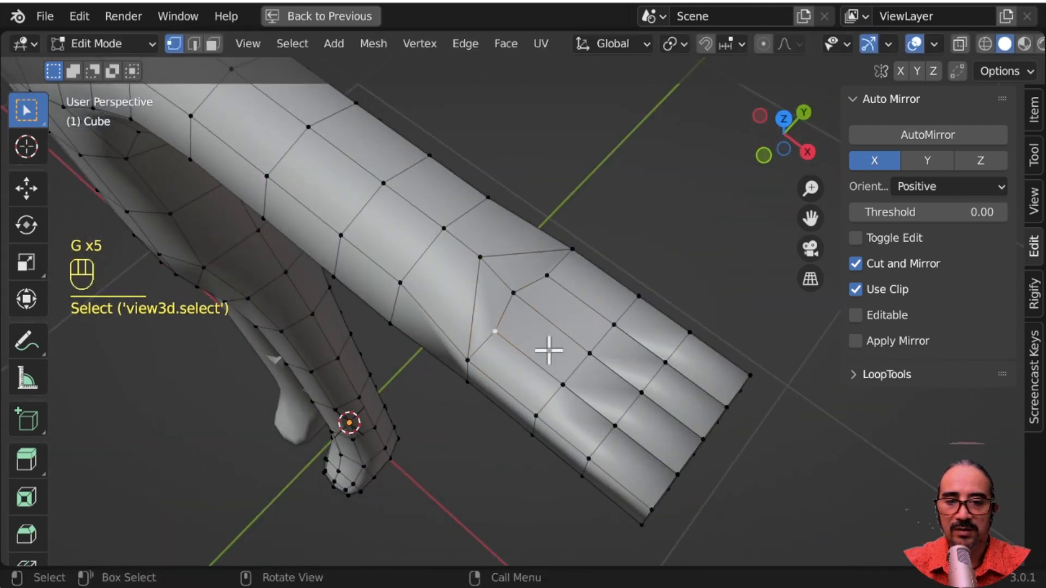
key(g)
key(g)
click(536, 312)
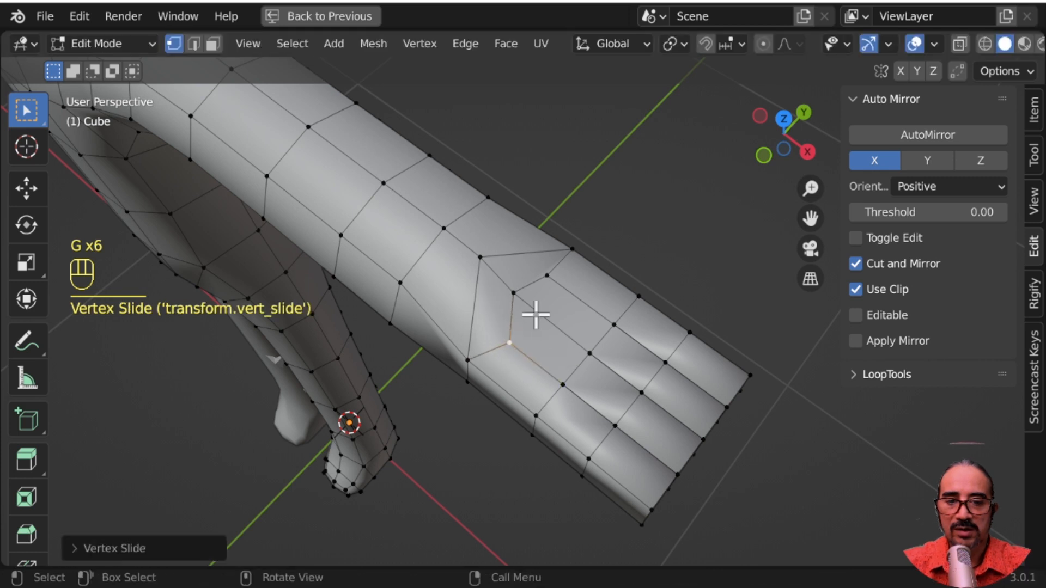
Slide the middle and rear vertices of the same row on the back of the hand toward the fingers
click(528, 309)
key(g)
key(g)
click(553, 332)
click(550, 281)
key(g)
key(g)
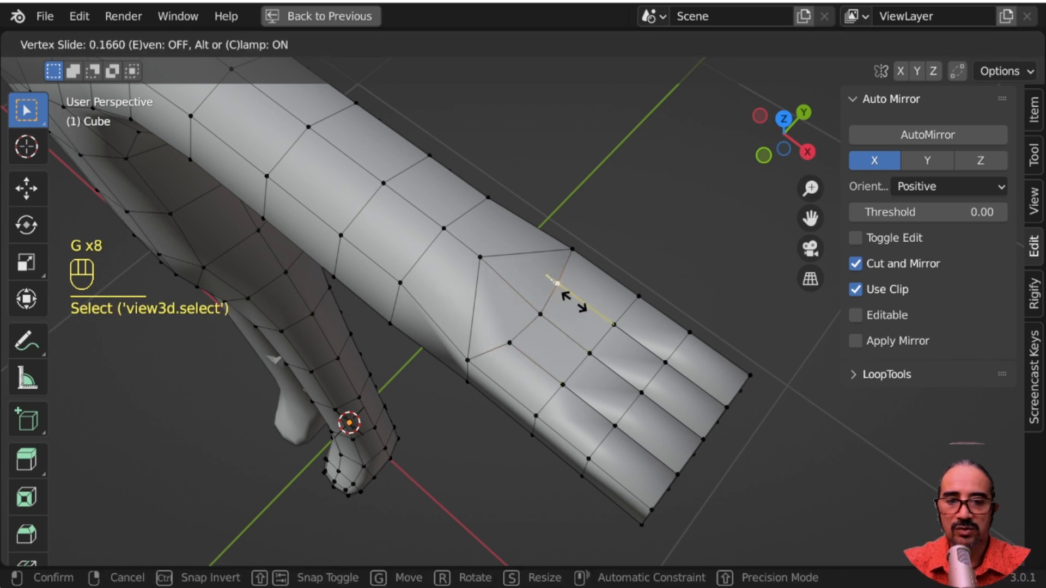
click(582, 307)
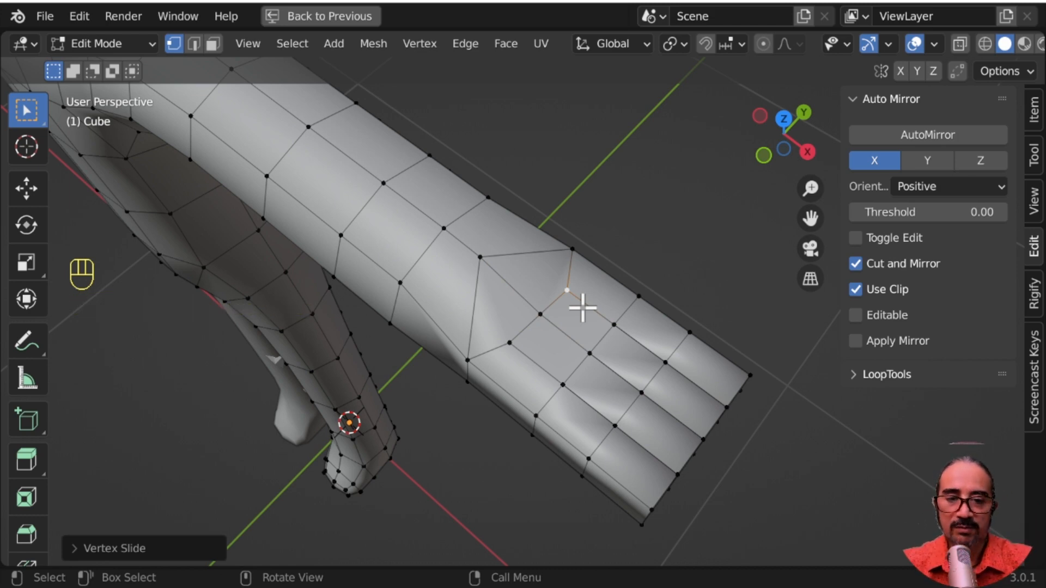
Select vertices on the front side of the wrist and slide them along their edges
middle_drag(467, 420, 562, 361)
click(409, 338)
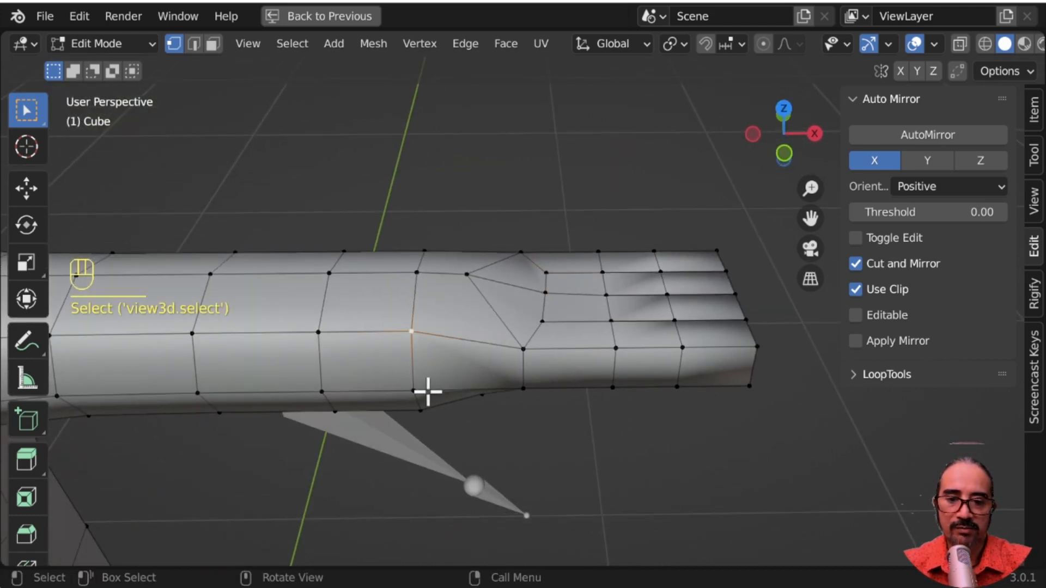
shift+click(430, 390)
middle_drag(434, 391, 478, 355)
middle_drag(411, 319, 439, 212)
key(g)
key(g)
click(494, 383)
click(513, 355)
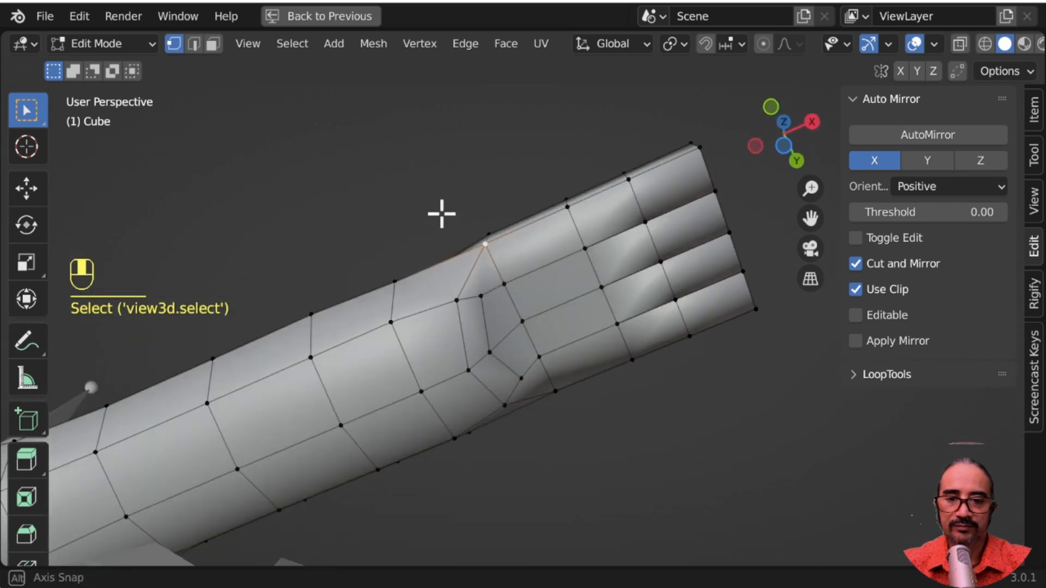
Extrude the front-side wrist face outward slightly as the thumb base and scale its end to about 0.8
click(213, 43)
click(414, 289)
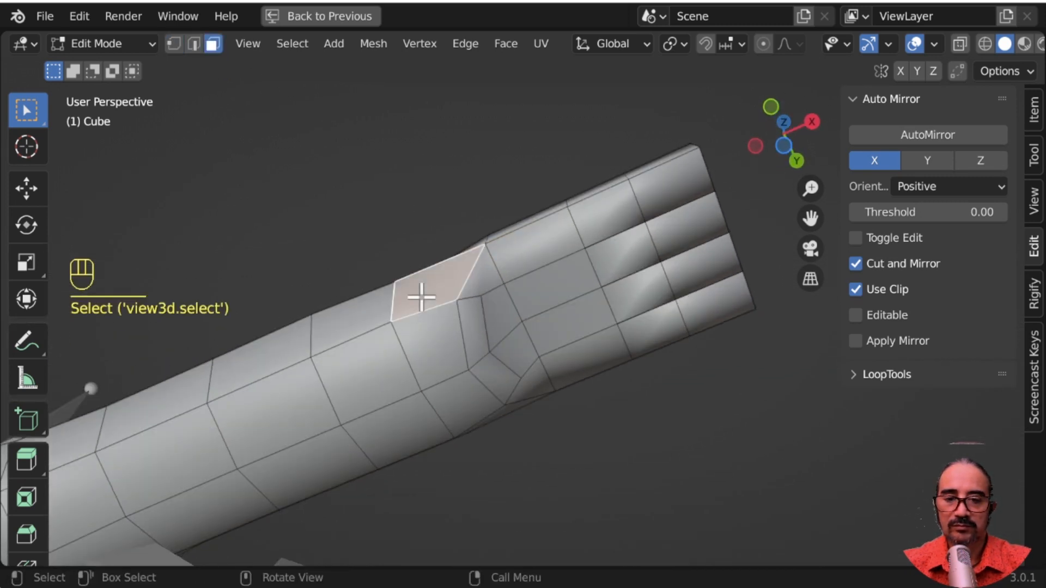
middle_drag(416, 294, 575, 375)
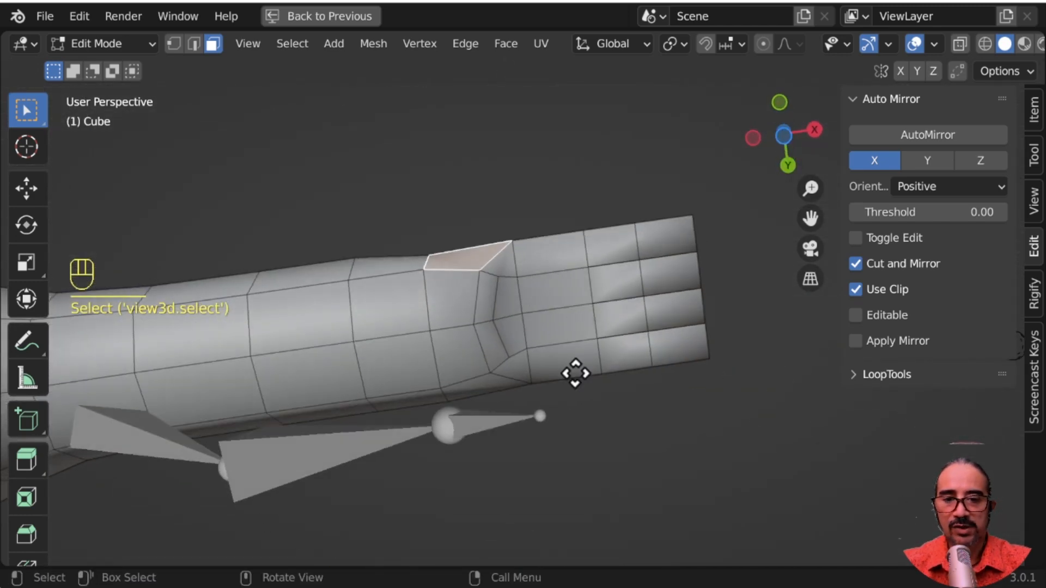
key(e)
click(571, 355)
key(s)
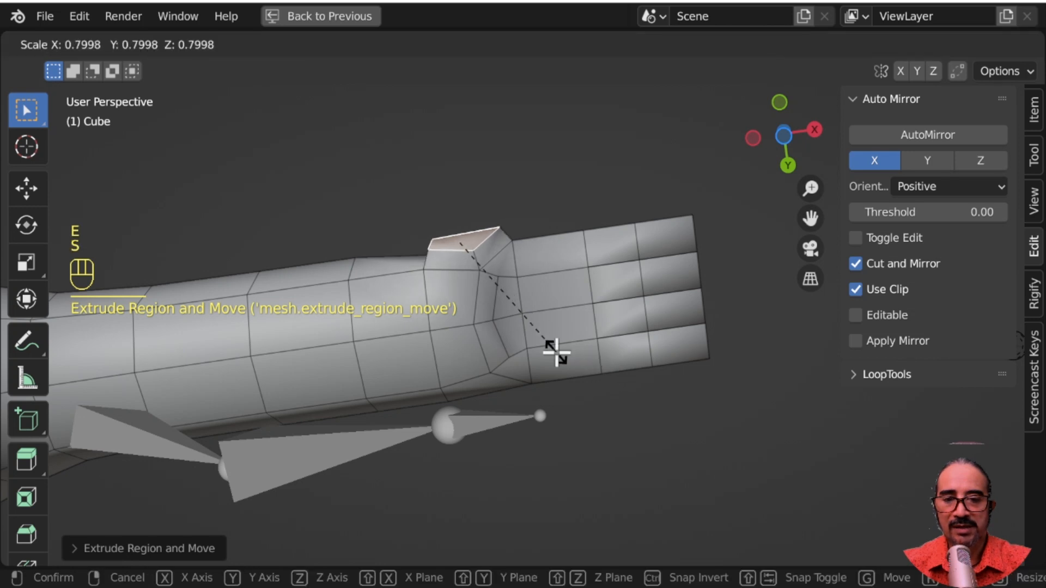
click(556, 353)
middle_drag(556, 354, 462, 314)
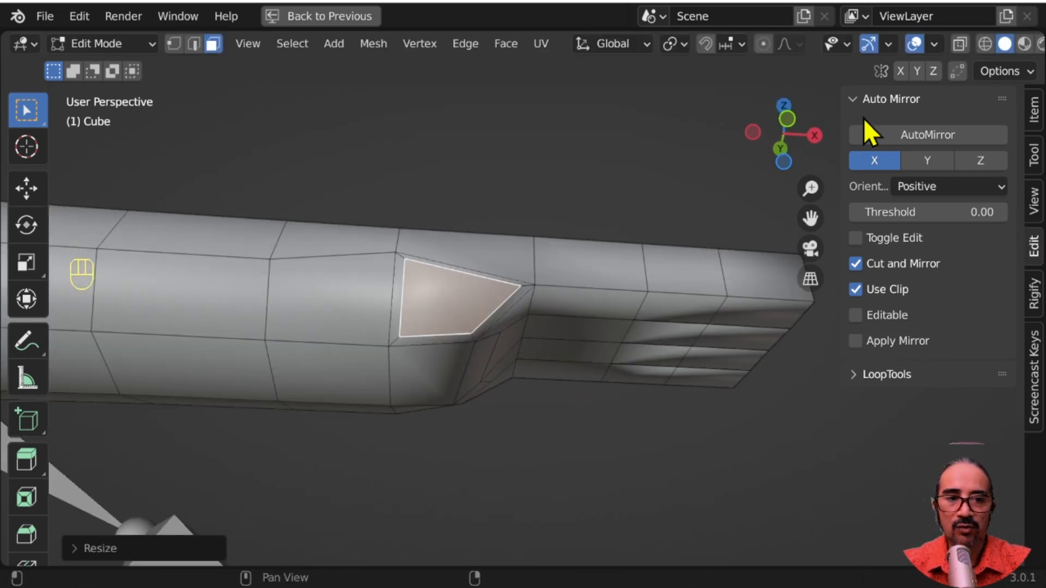
Regularize the thumb base face into a square with LoopTools Circle and rotate it about -19° to line up with the arm
click(851, 99)
click(853, 127)
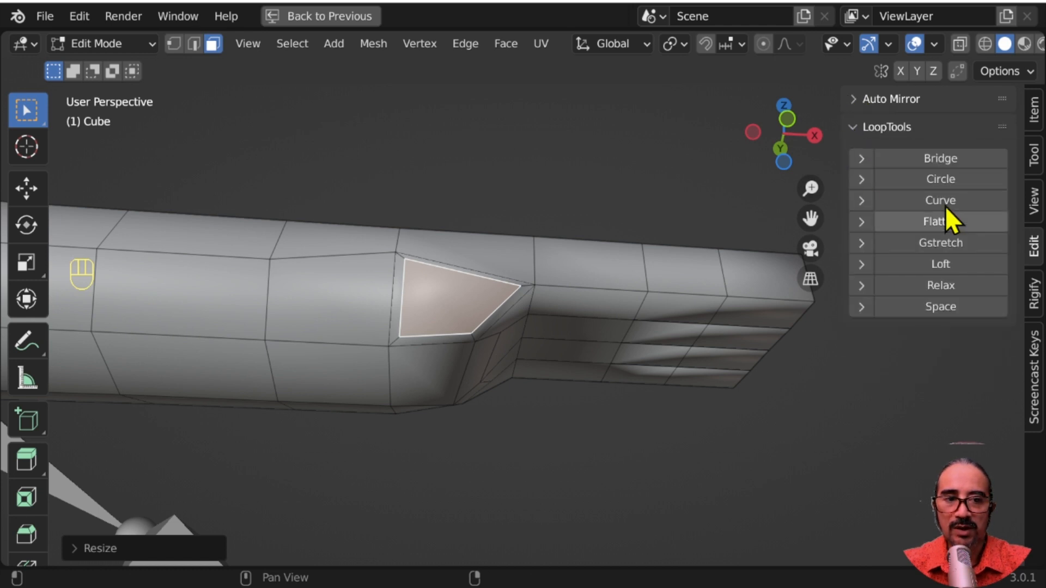
click(941, 179)
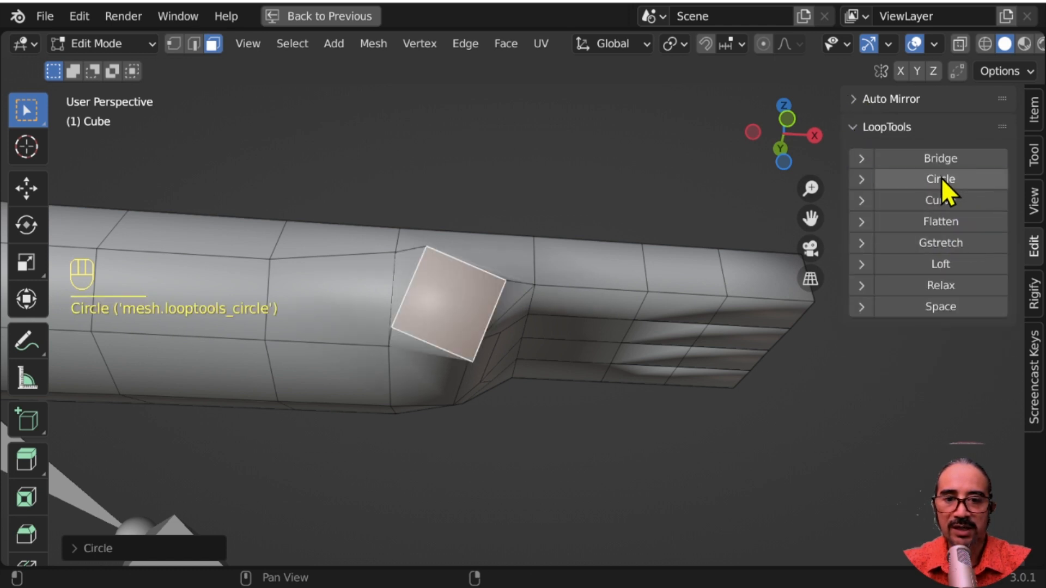
middle_drag(639, 303, 600, 398)
key(r)
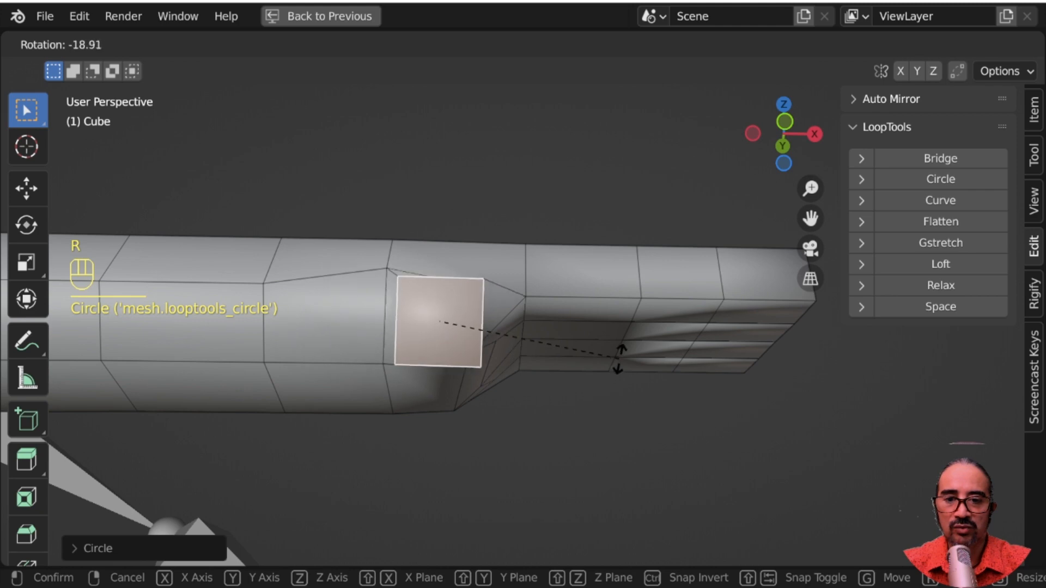
click(620, 357)
key(s)
click(547, 383)
key(s)
click(572, 389)
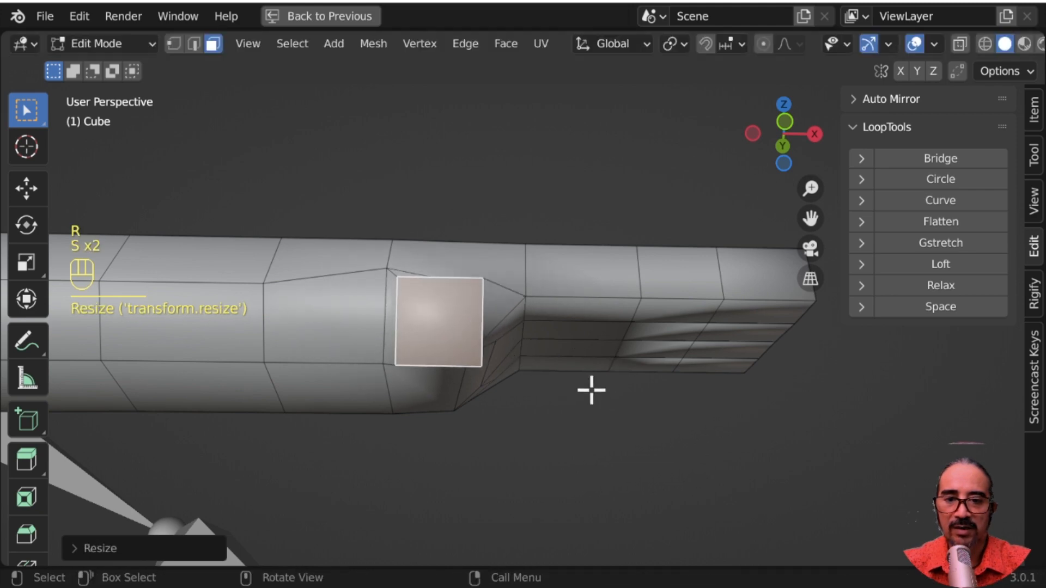
From the top view, angle and reposition the thumb base face, then extrude it outward as a thumb segment
middle_drag(590, 390, 589, 67)
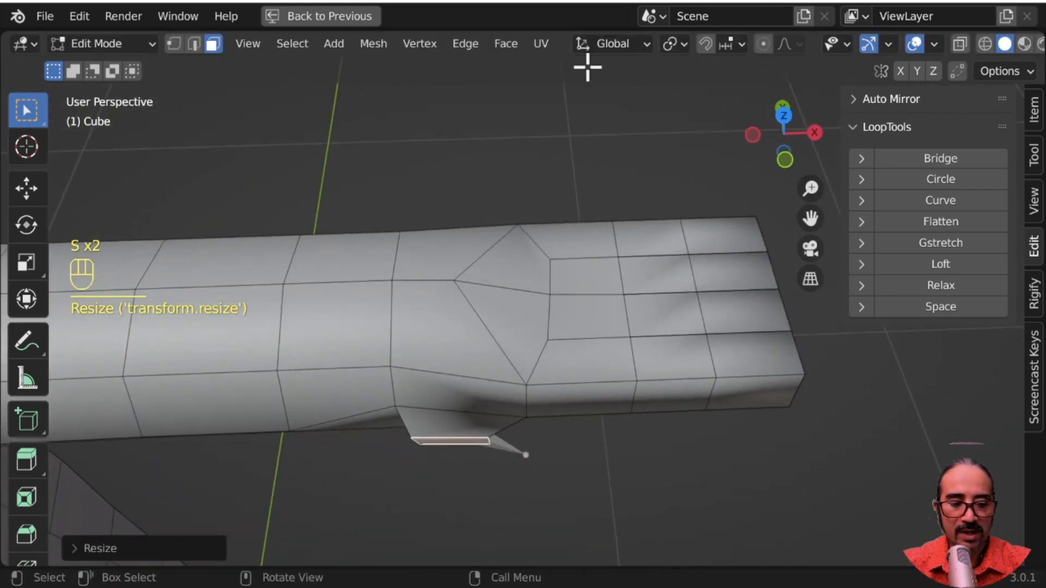
key(KP_7)
key(r)
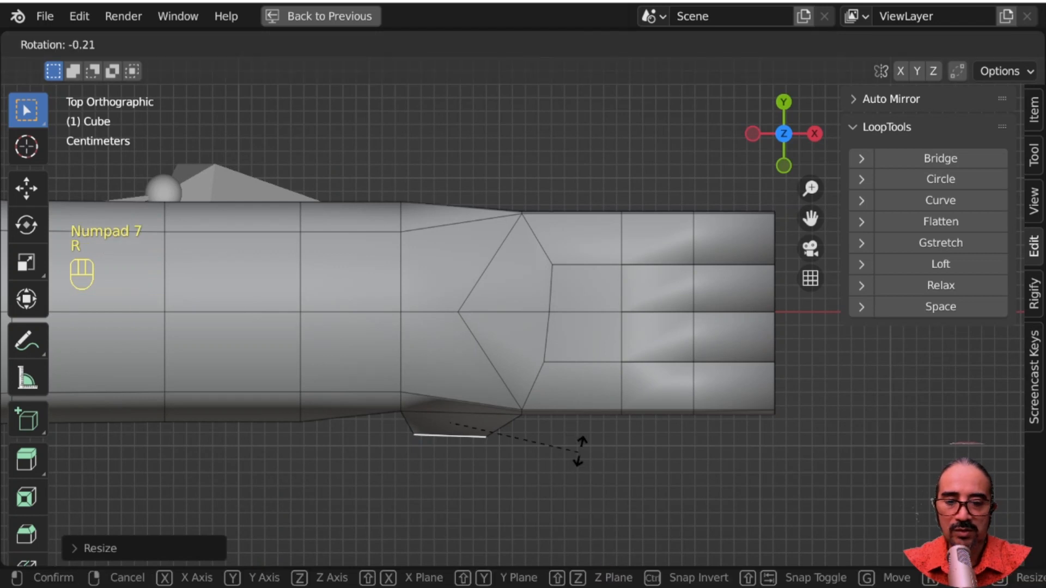
click(587, 410)
key(g)
click(560, 399)
key(e)
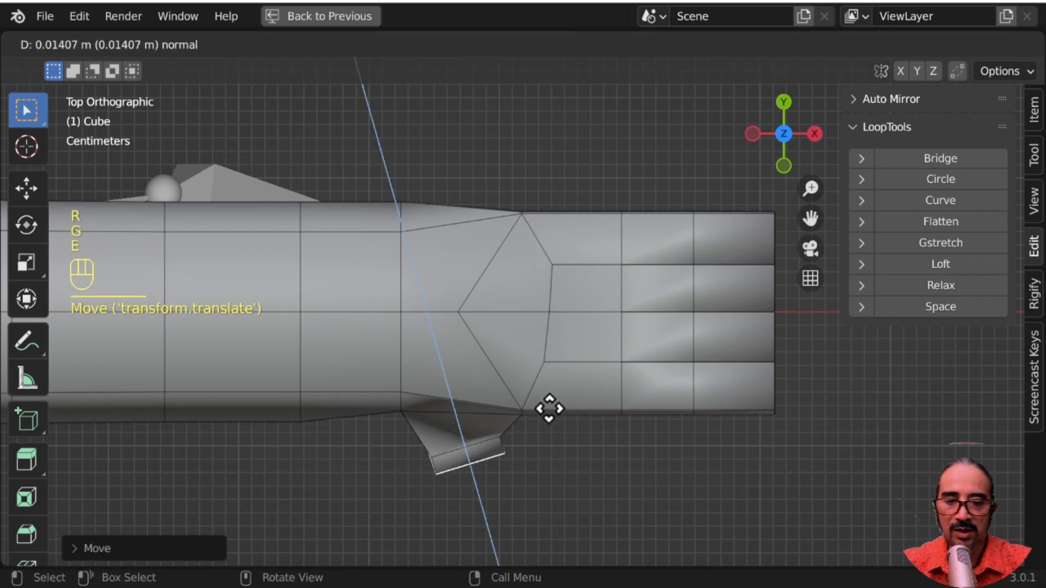
click(561, 449)
Scale the thumb's end face and extrude it again to form the outer thumb segment
middle_drag(548, 451, 679, 226)
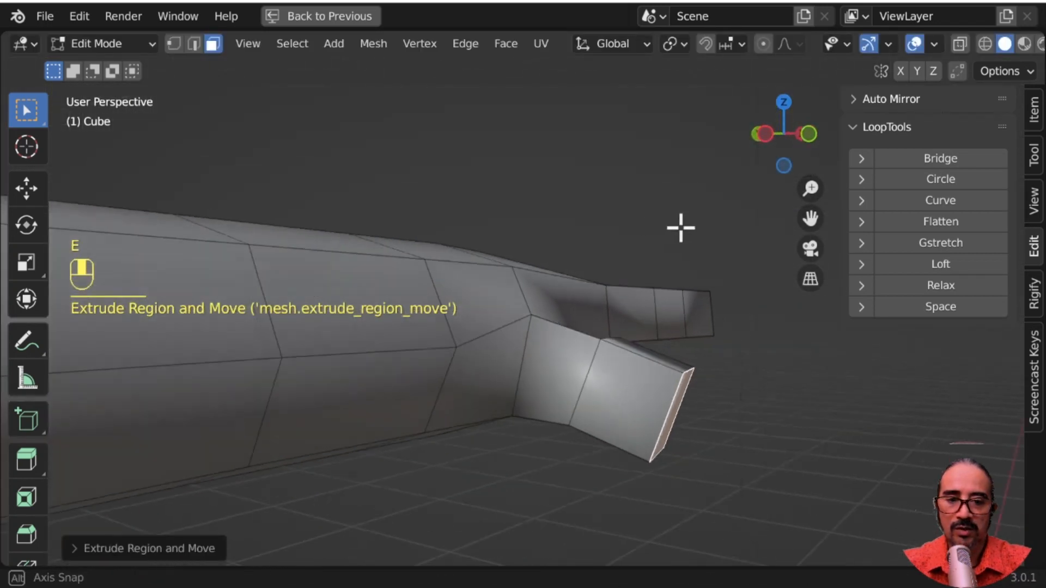
key(s)
click(693, 432)
middle_drag(693, 432, 543, 488)
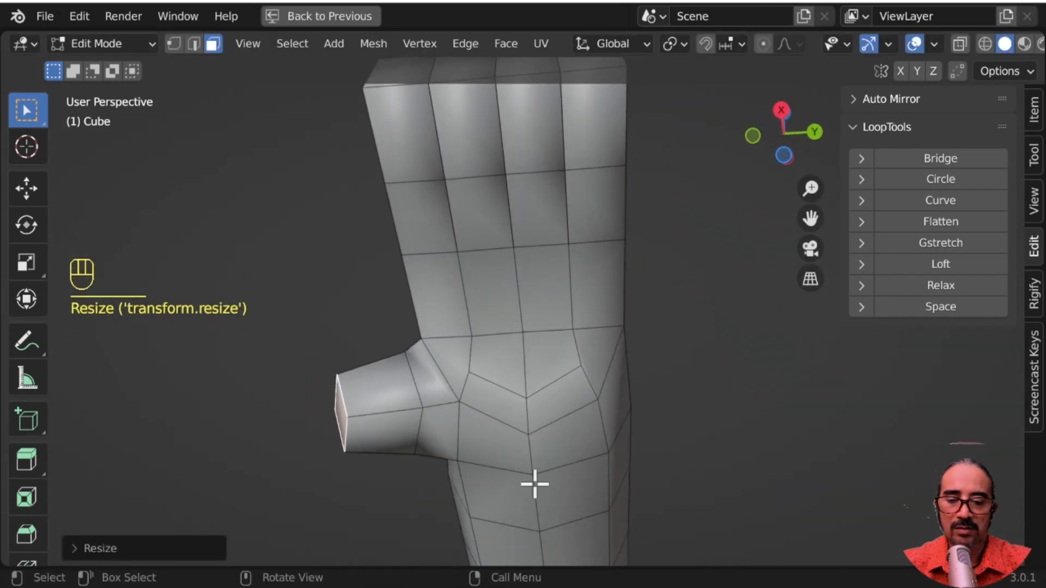
key(e)
click(463, 465)
Apply level 1 subdivision to the body mesh in Object Mode and return to mesh editing
middle_drag(462, 466, 554, 410)
scroll(593, 437, down, 6)
key(Tab)
scroll(553, 410, up, 4)
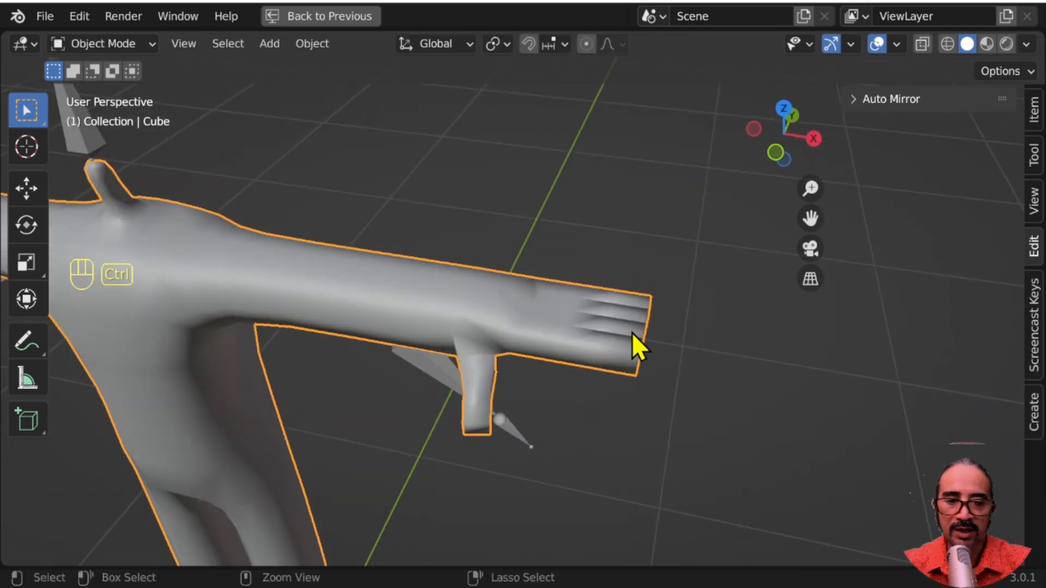
key(ctrl+1)
middle_drag(678, 390, 600, 382)
key(Tab)
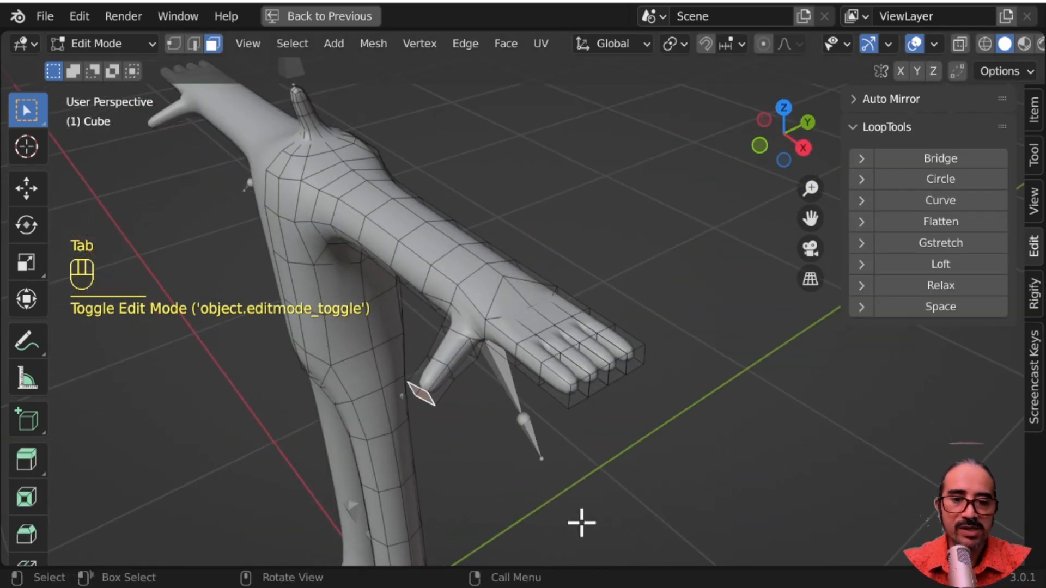
Select the four fingertip end faces and extrude them about 0.04 m to lengthen the fingers
shift+click(577, 390)
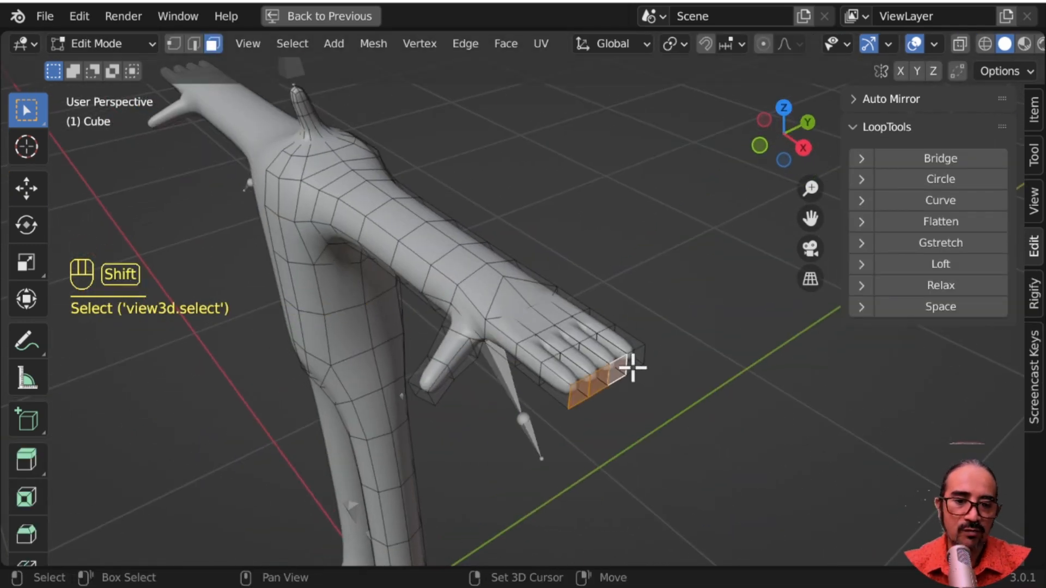
key(e)
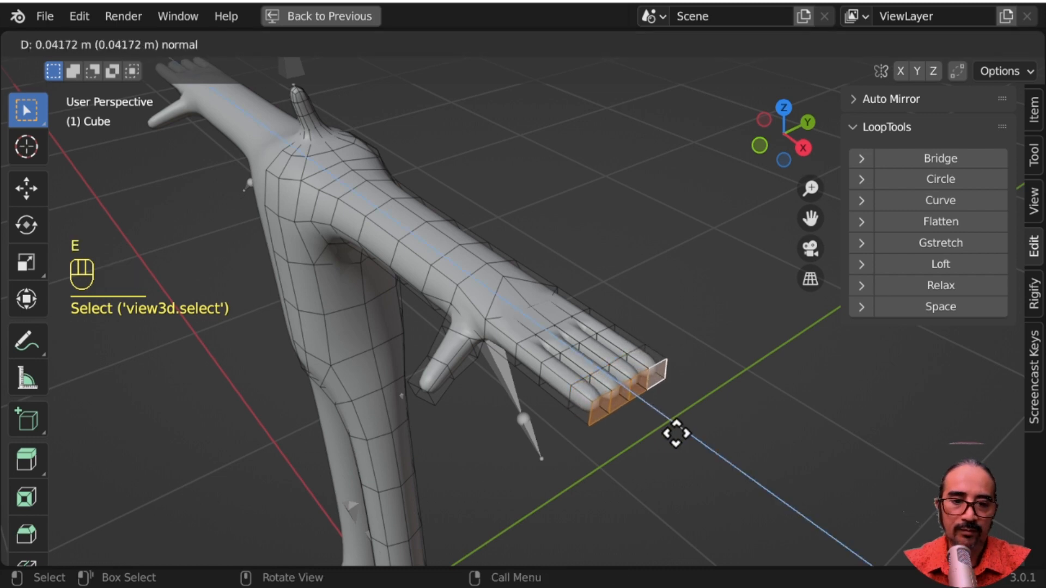
key(Tab)
Select a face on the back of the hand, switch to edge selection, and turn on the Subdivision modifier's on-cage display
middle_drag(550, 381, 548, 315)
key(Tab)
click(531, 300)
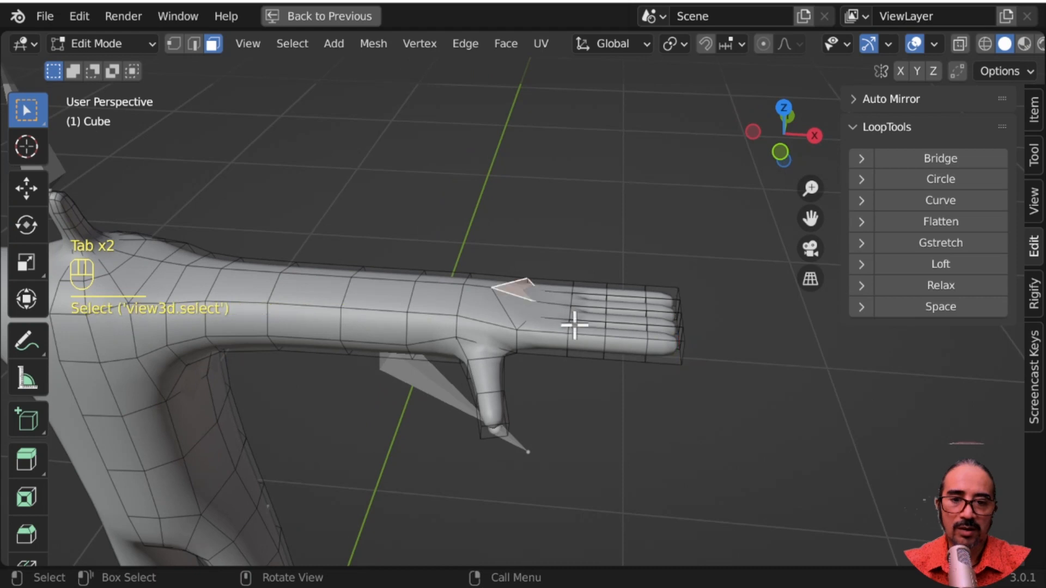
click(192, 48)
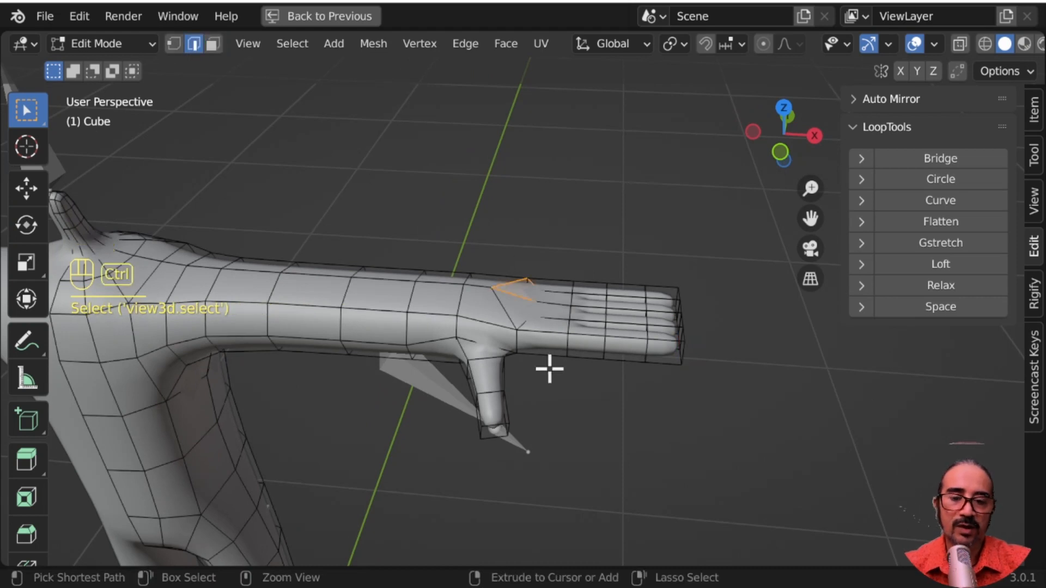
key(ctrl+space)
scroll(430, 310, up, 2)
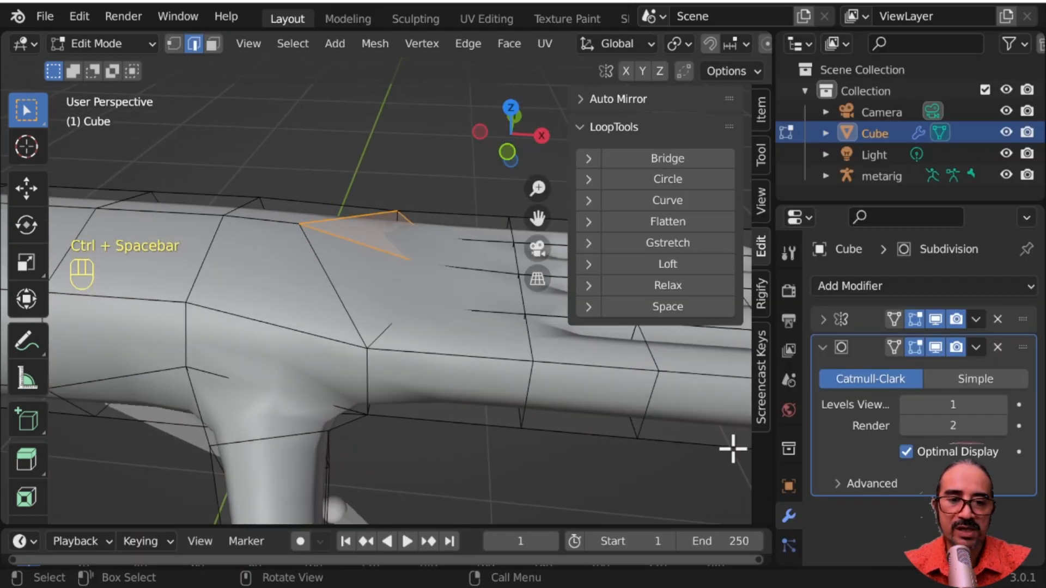
click(892, 348)
scroll(428, 288, down, 5)
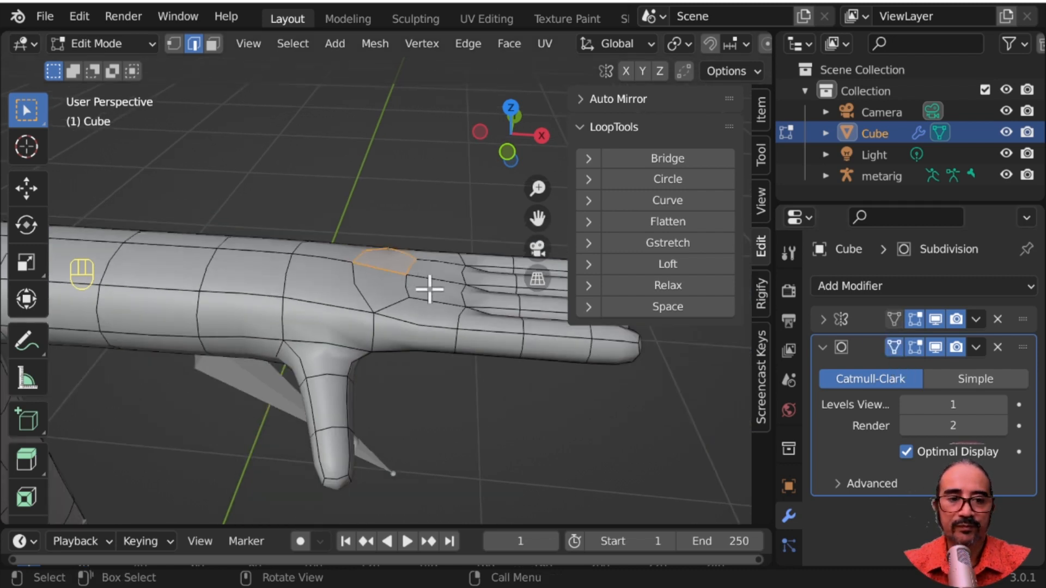
Adjust the height of the selected edges on the back of the hand along global Z
mouse_move(430, 290)
middle_down()
mouse_move(345, 299)
mouse_move(419, 297)
middle_up()
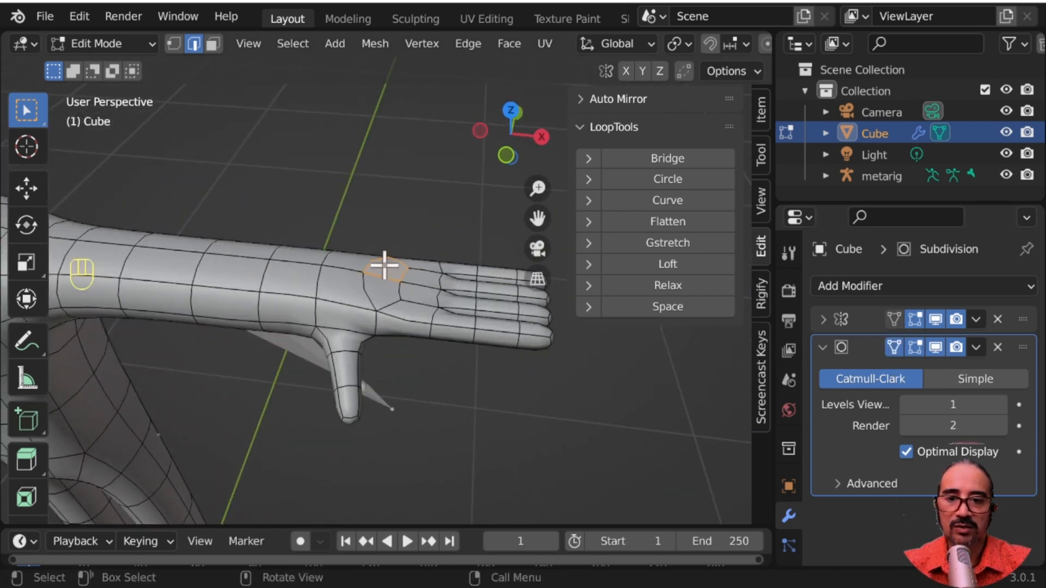
middle_drag(416, 412, 436, 311)
key(g)
key(z)
click(472, 371)
key(g)
middle_click(436, 313)
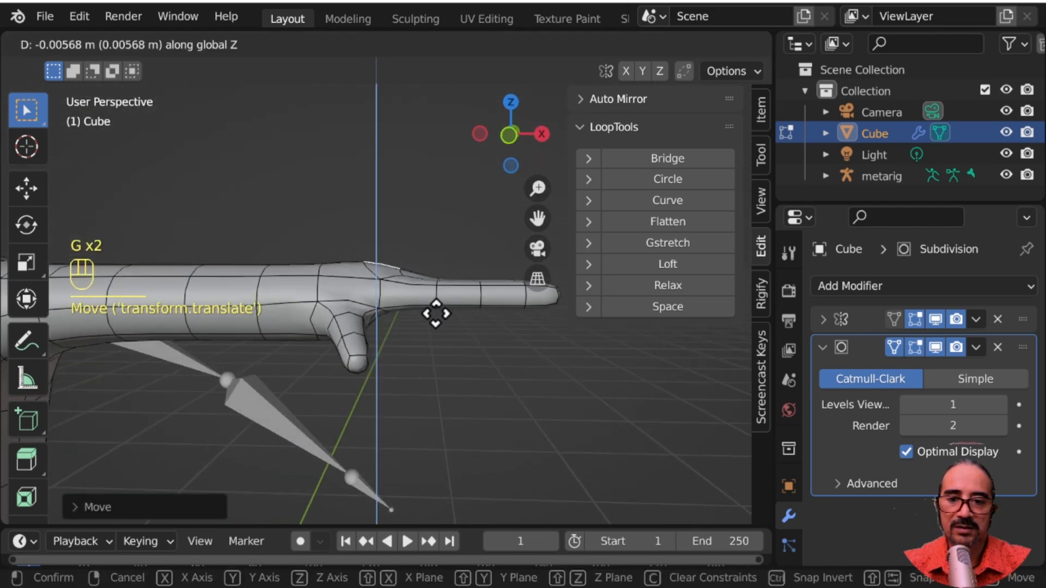
click(434, 348)
Select an edge at the palm base on the underside of the hand and move it to refine the shape
middle_drag(434, 351, 387, 209)
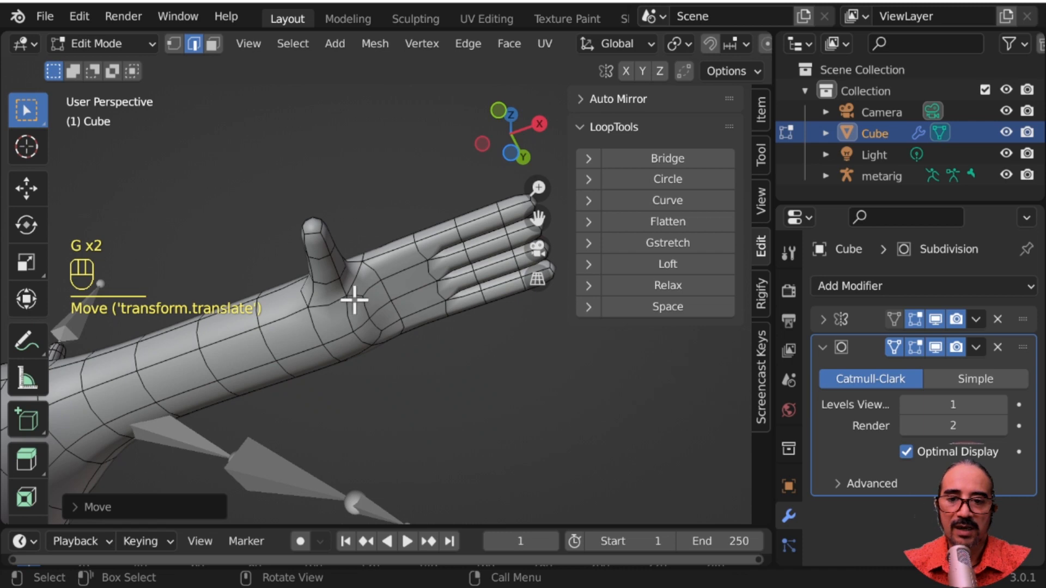
click(386, 341)
middle_drag(386, 341, 483, 376)
key(g)
click(420, 380)
click(364, 368)
Scale down the wrist edge loop at the thumb base, then the next loop toward the forearm
alt+click(310, 334)
middle_drag(310, 334, 411, 451)
key(s)
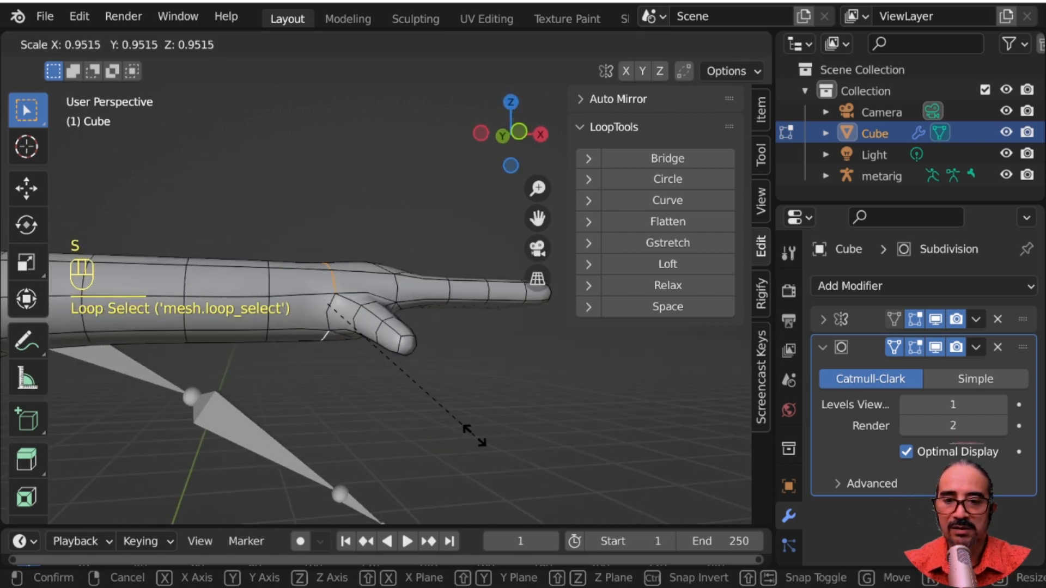
click(478, 436)
alt+click(288, 306)
key(s)
click(438, 411)
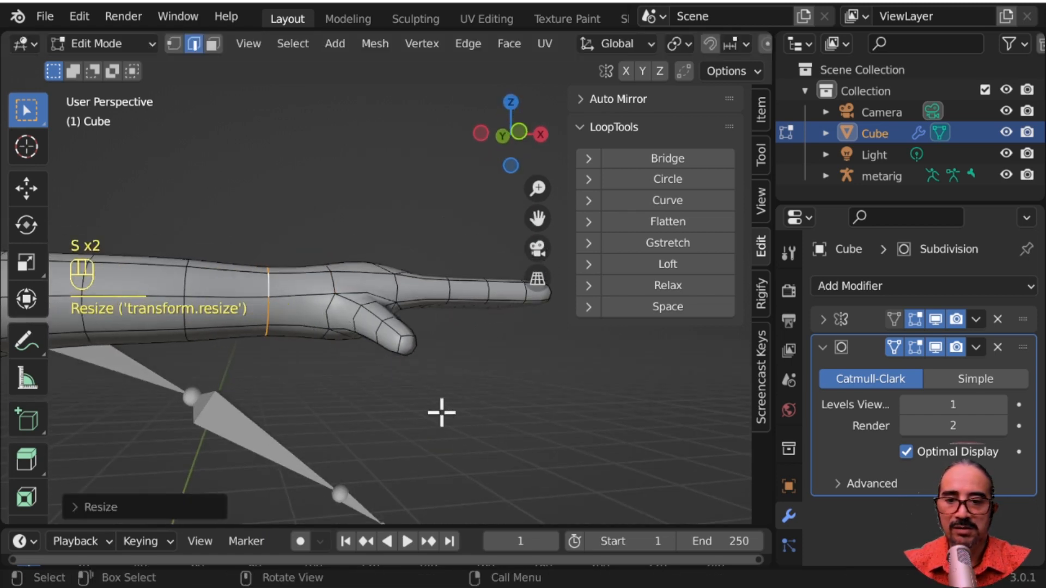
Slide the forearm edge loop behind the wrist toward the hand and rescale it to narrow the wrist
middle_drag(438, 411, 374, 380)
key(g)
key(g)
click(417, 388)
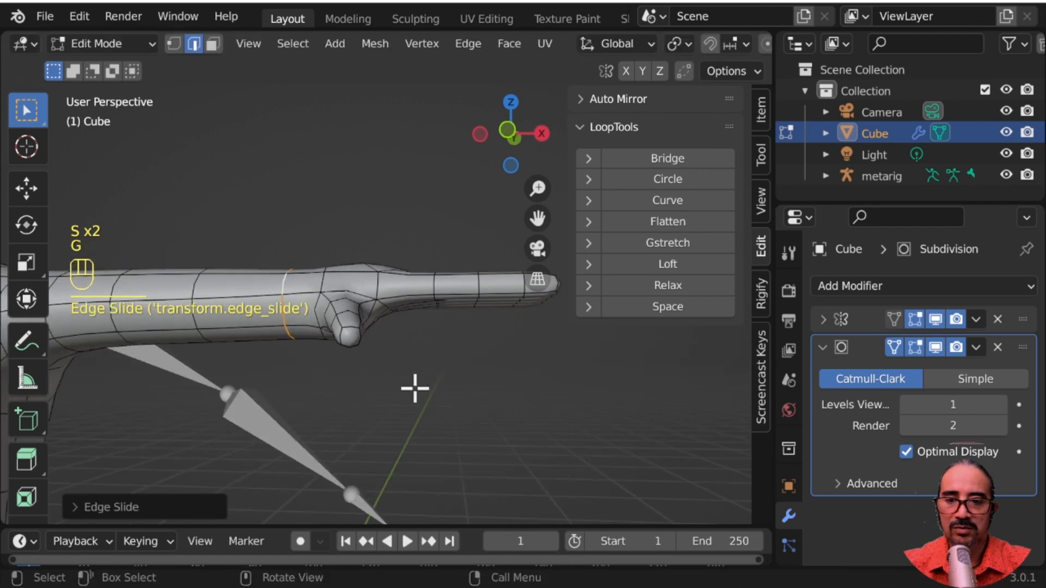
key(s)
click(362, 377)
middle_drag(363, 379, 491, 348)
key(s)
click(401, 342)
Delete the faces capping the top of the neck to leave it open
key(Tab)
scroll(417, 294, up, 3)
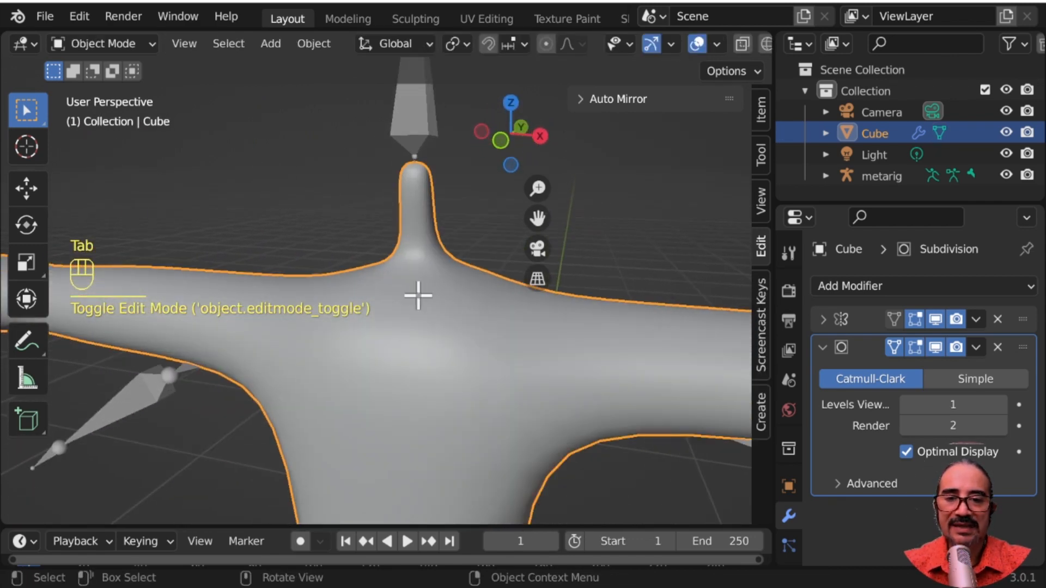
key(Tab)
middle_drag(418, 294, 425, 273)
shift+middle_drag(439, 190, 435, 301)
click(213, 44)
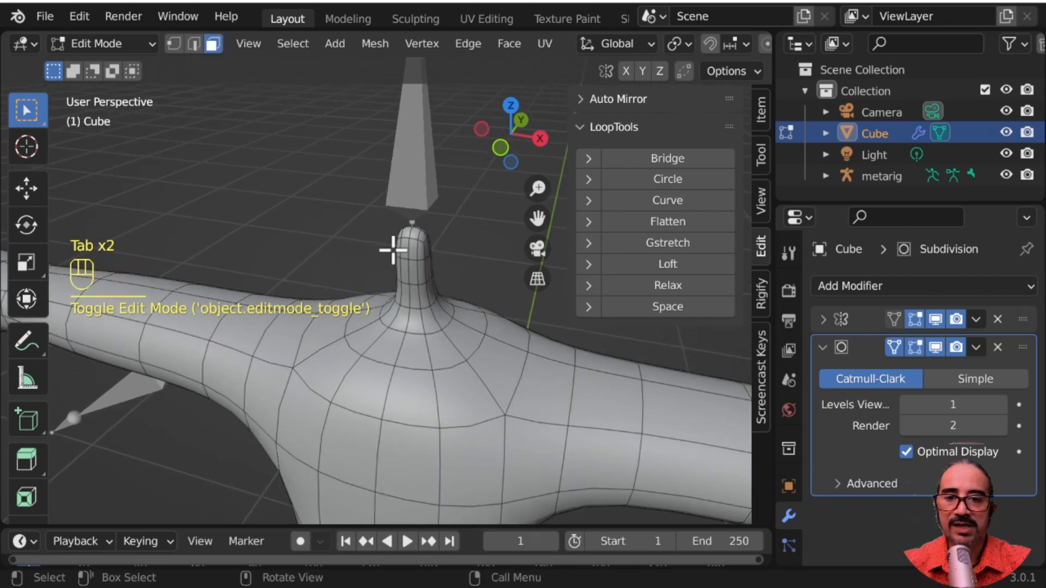
click(408, 234)
key(KP_Decimal)
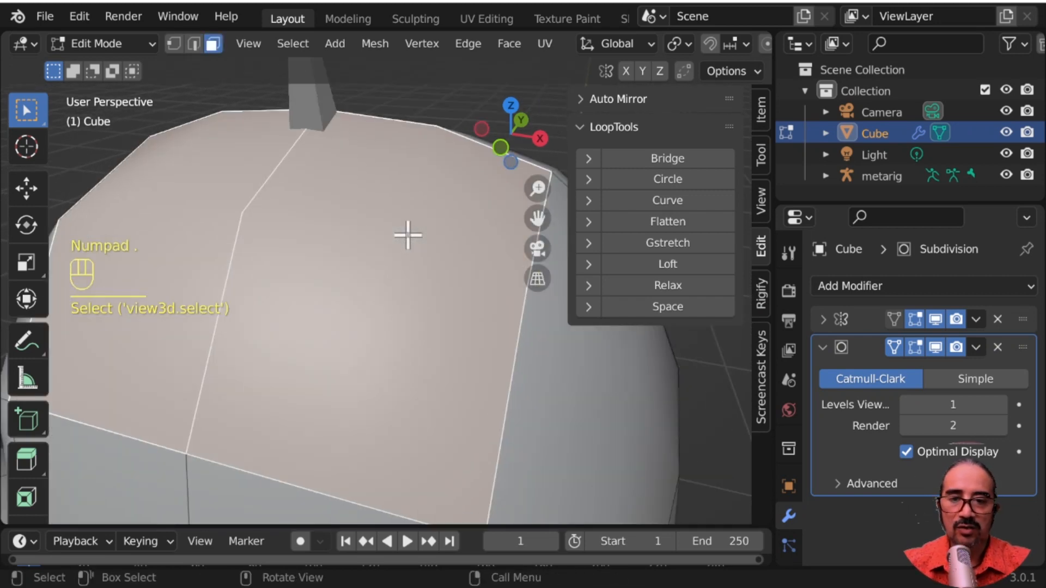
scroll(439, 262, down, 8)
middle_drag(449, 284, 393, 336)
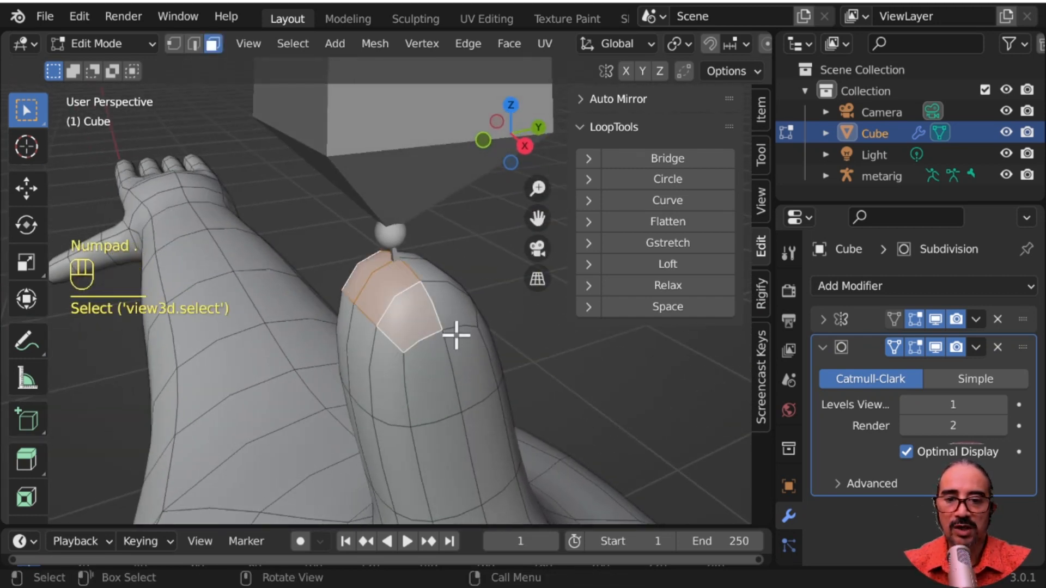
middle_drag(455, 334, 409, 311)
shift+click(444, 296)
key(x)
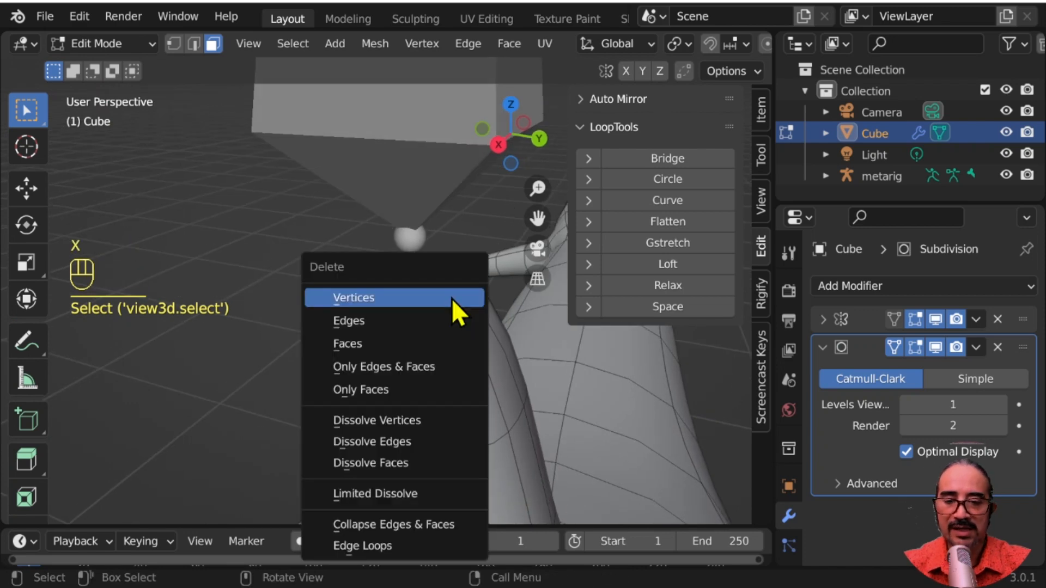
click(359, 342)
Select the open edge loop at the top of the neck and round it with LoopTools Circle
middle_drag(358, 342, 253, 171)
click(193, 46)
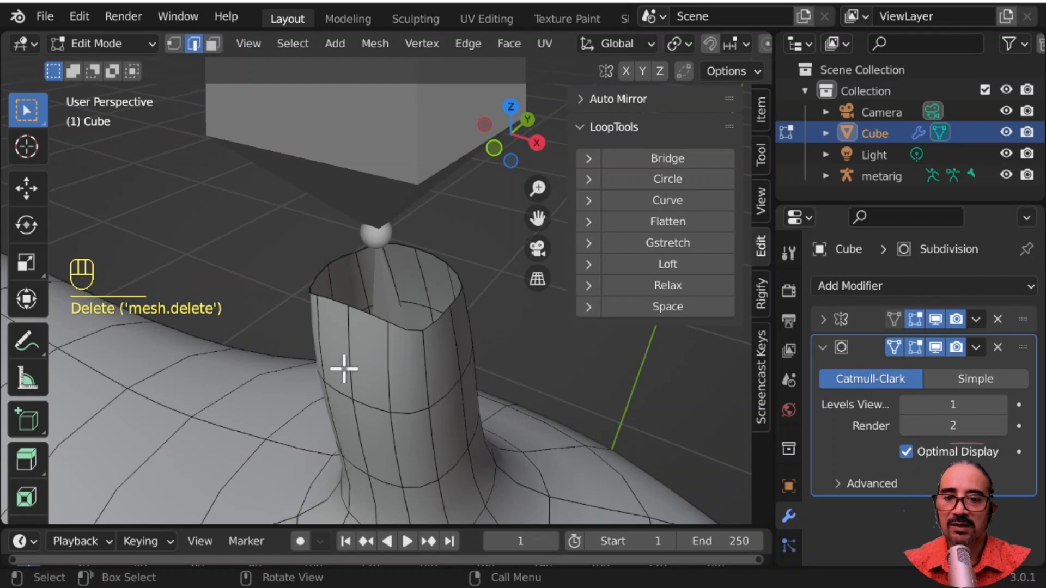
alt+click(370, 312)
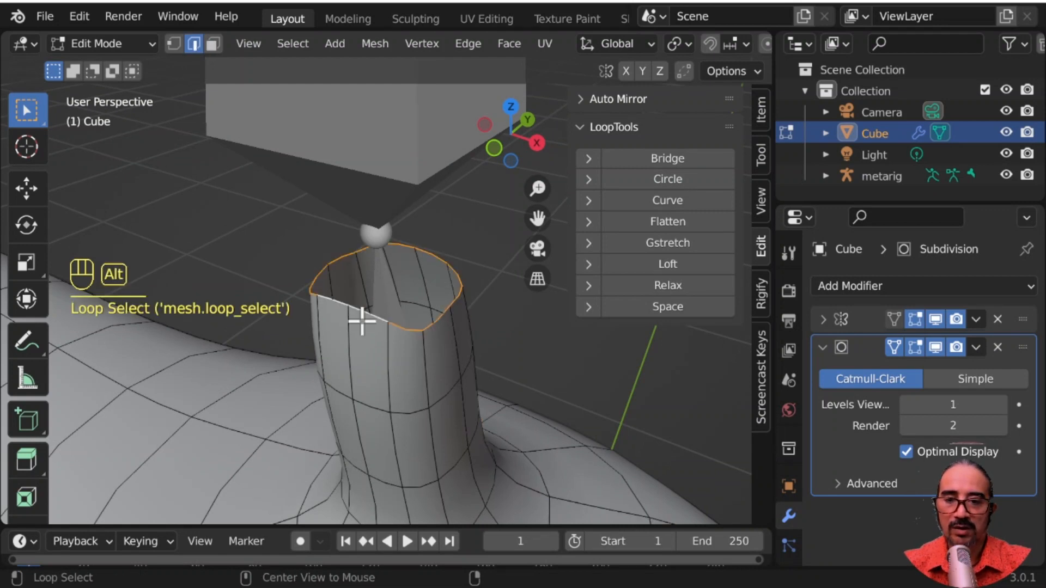
click(648, 178)
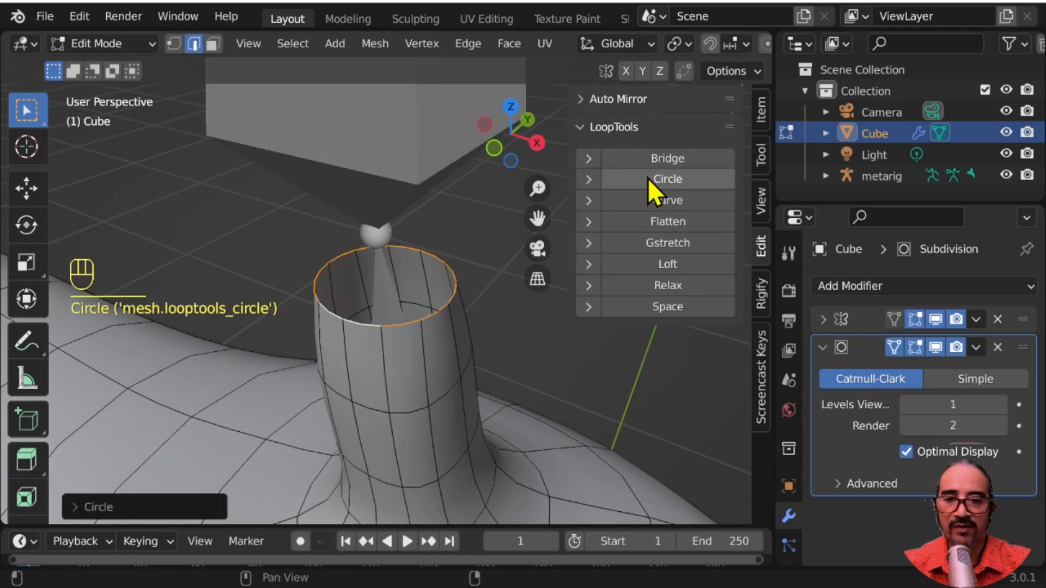
Count the edges around the open neck rim, checking it from the front and back
middle_drag(387, 420, 412, 356)
key(KP_3)
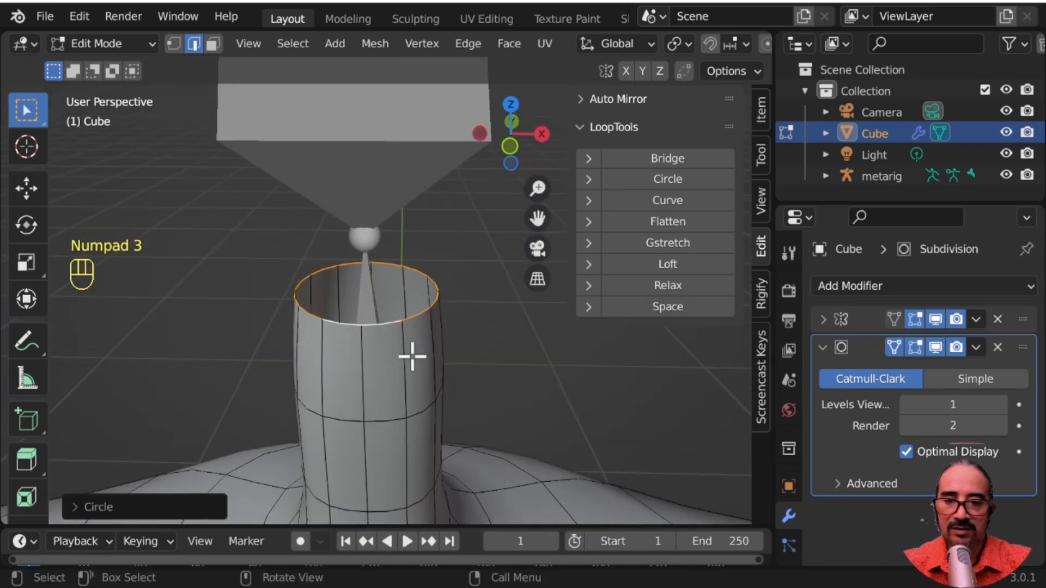
click(411, 325)
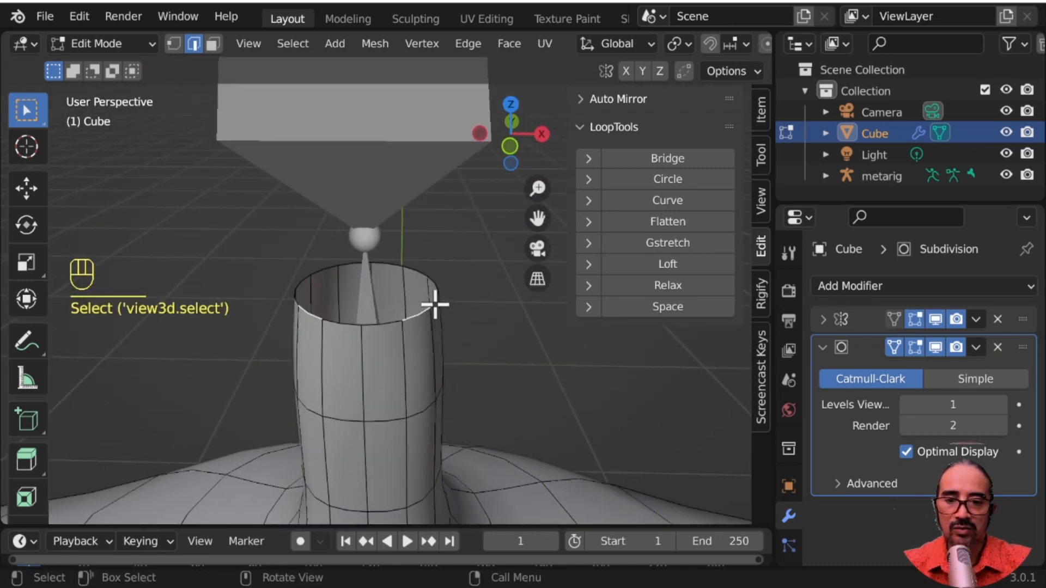
middle_drag(435, 305, 419, 283)
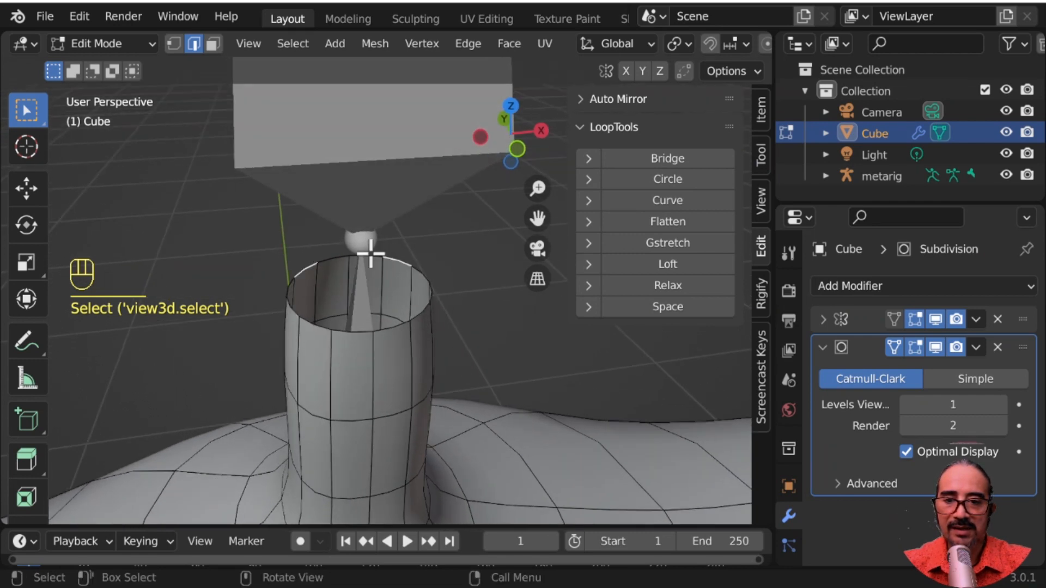
middle_drag(433, 375, 401, 339)
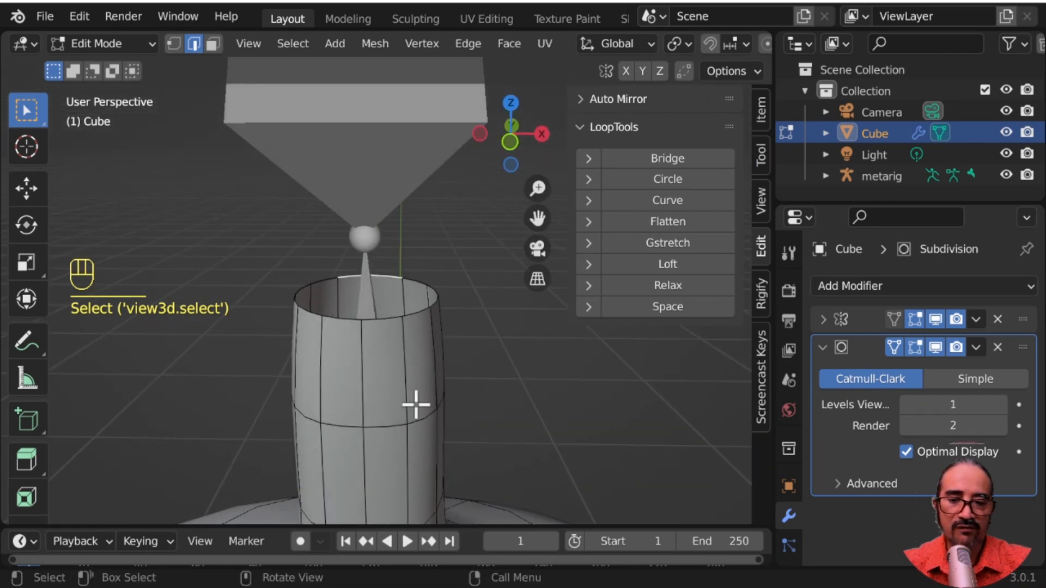
Leave mesh editing and add a UV sphere at the world origin with a radius of 0.085 m
key(Tab)
scroll(440, 417, down, 10)
shift+middle_drag(445, 422, 439, 322)
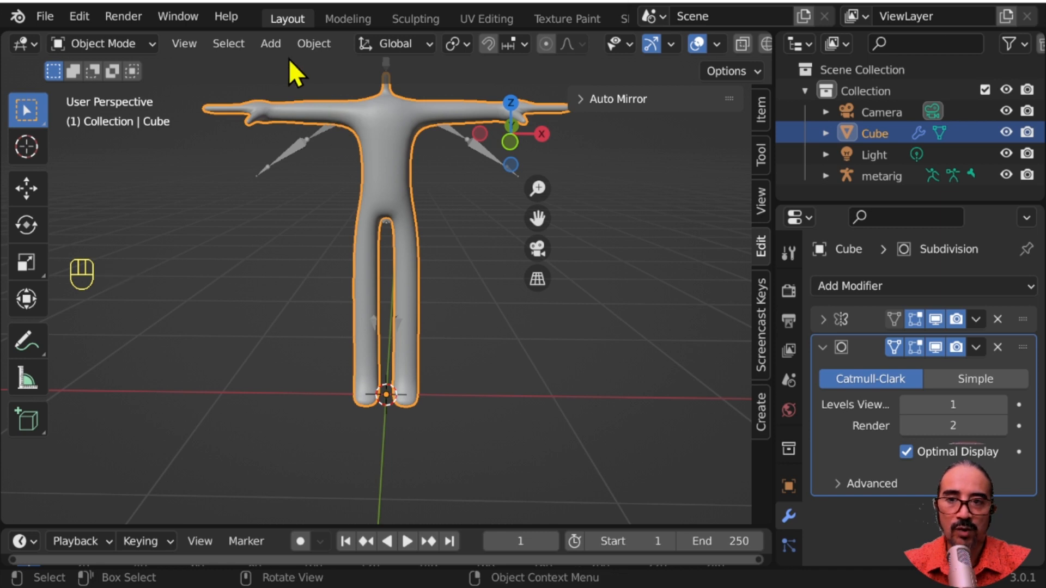
click(265, 44)
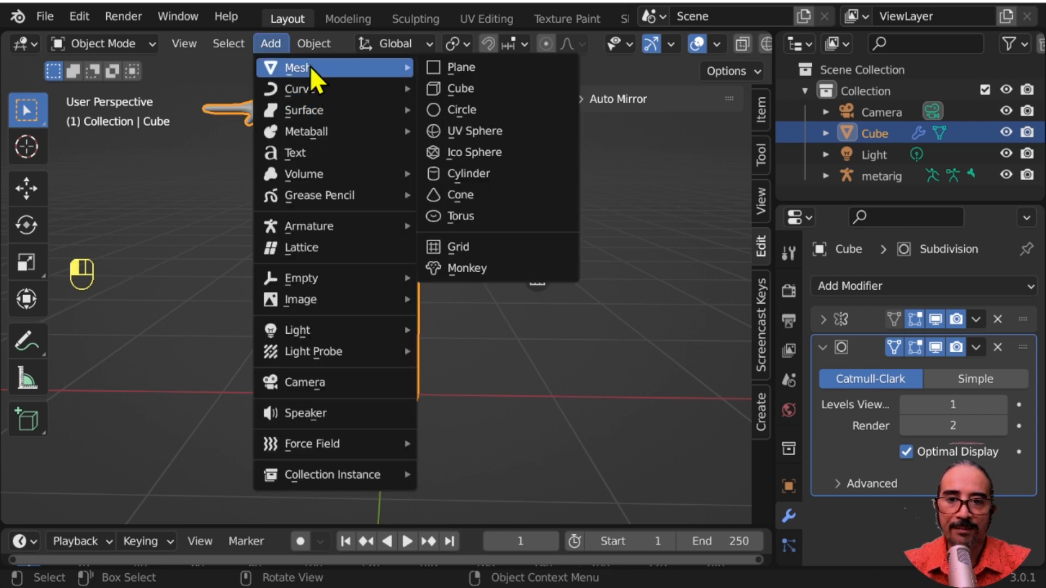
click(489, 134)
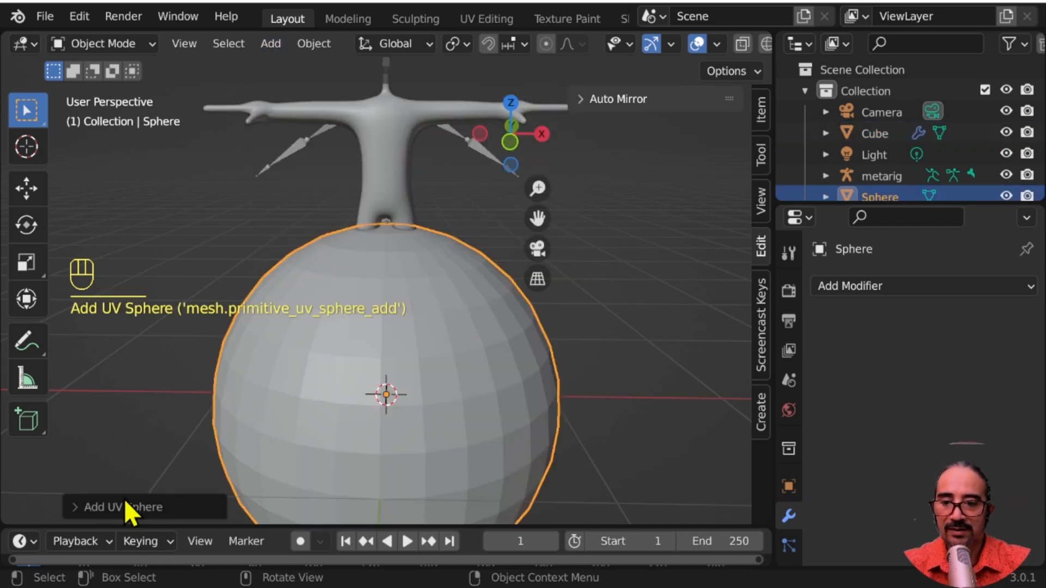
click(81, 507)
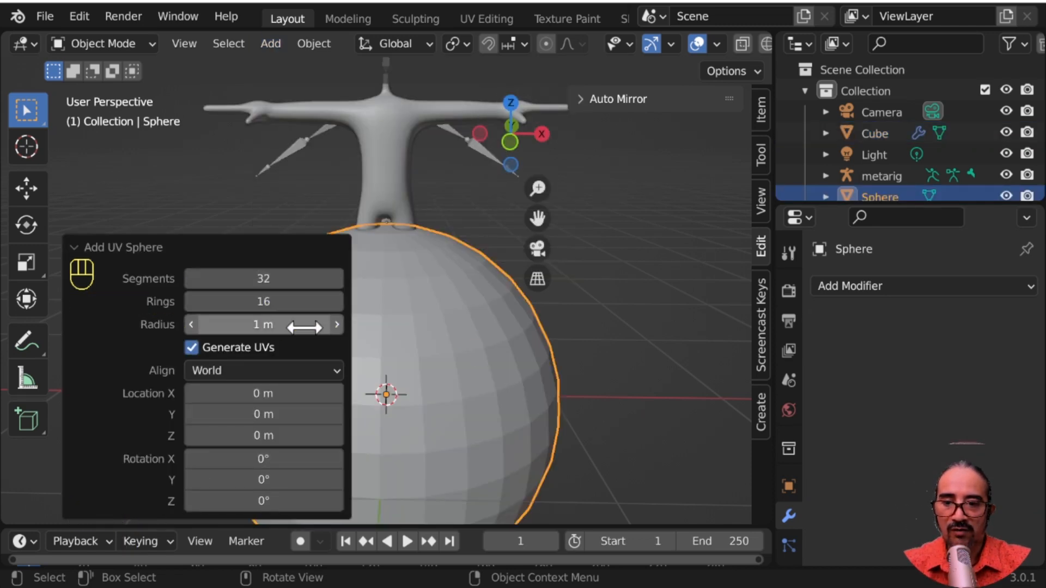
shift+drag(292, 331, 886, 343)
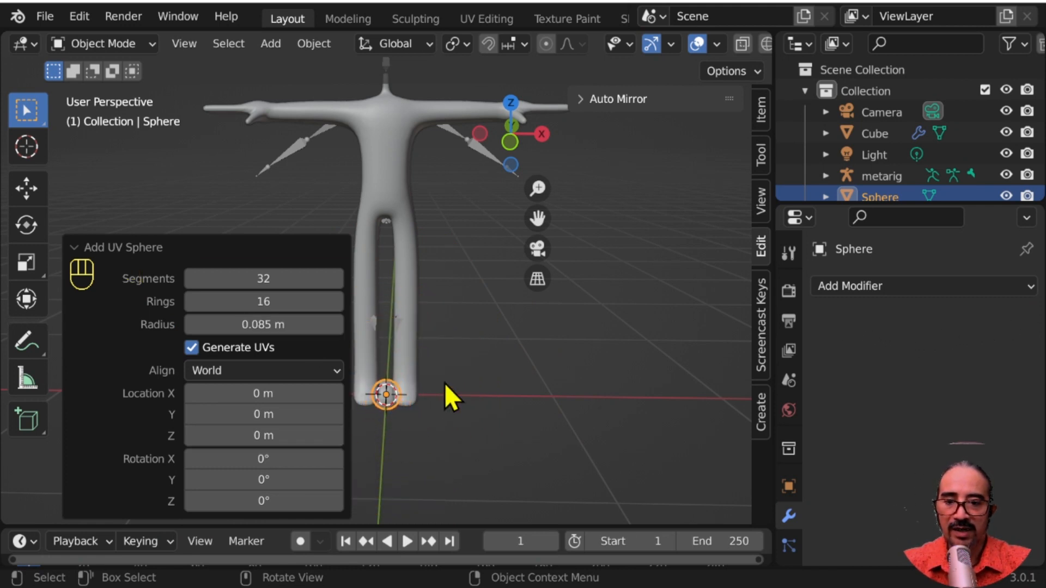
Try raising the sphere about 1.81 m along Z to the head position, and delete it
key(g)
key(z)
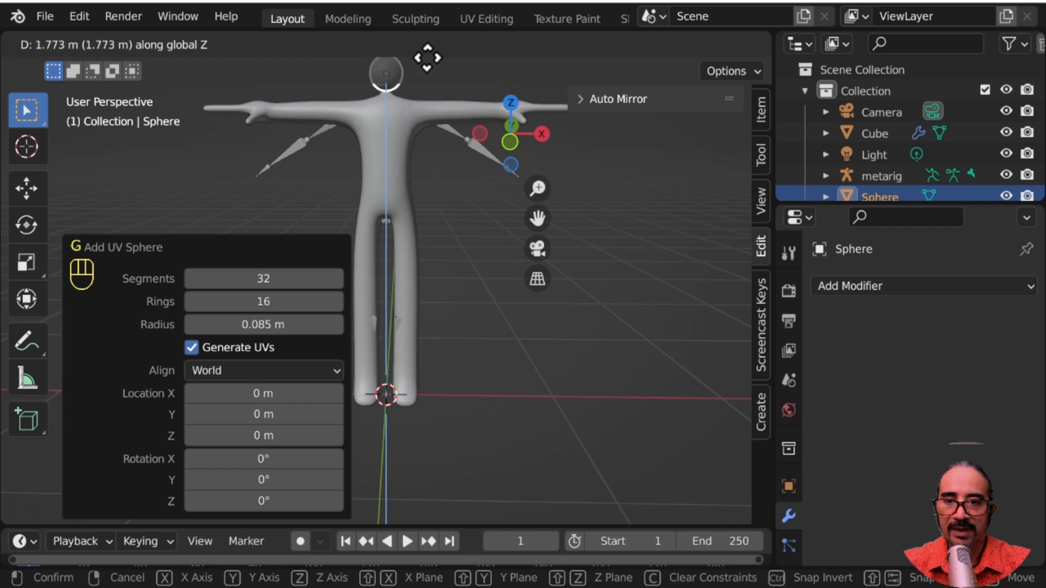
click(425, 521)
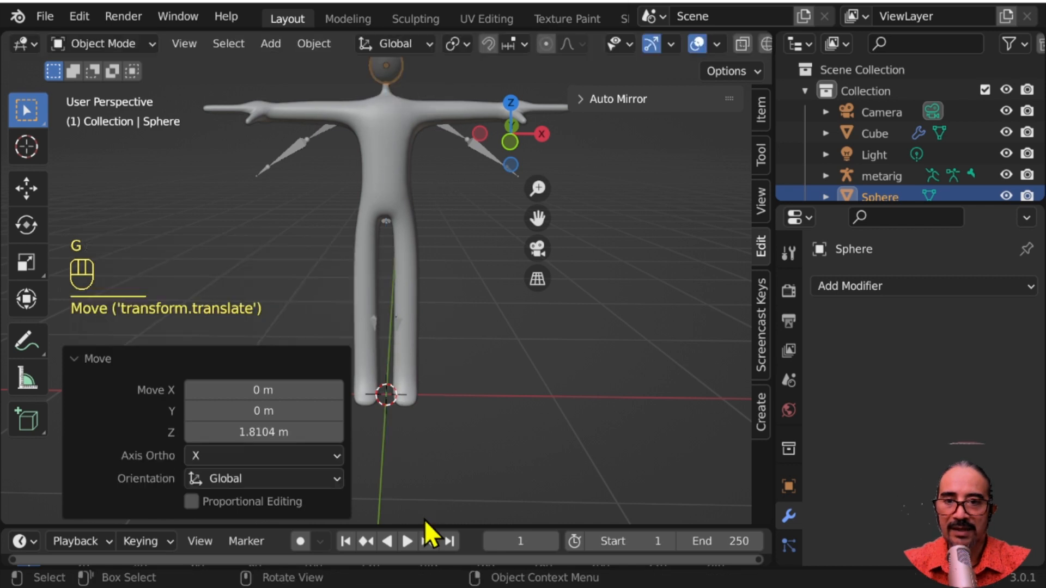
key(x)
click(437, 208)
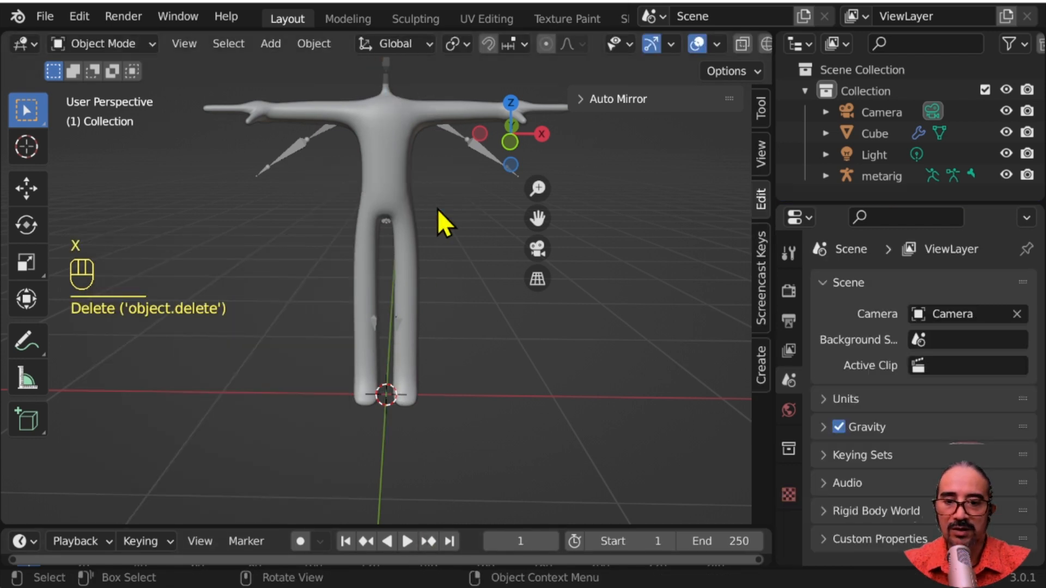
Add a new UV sphere at the world origin with 12 segments
key(shift+a)
mouse_move(437, 208)
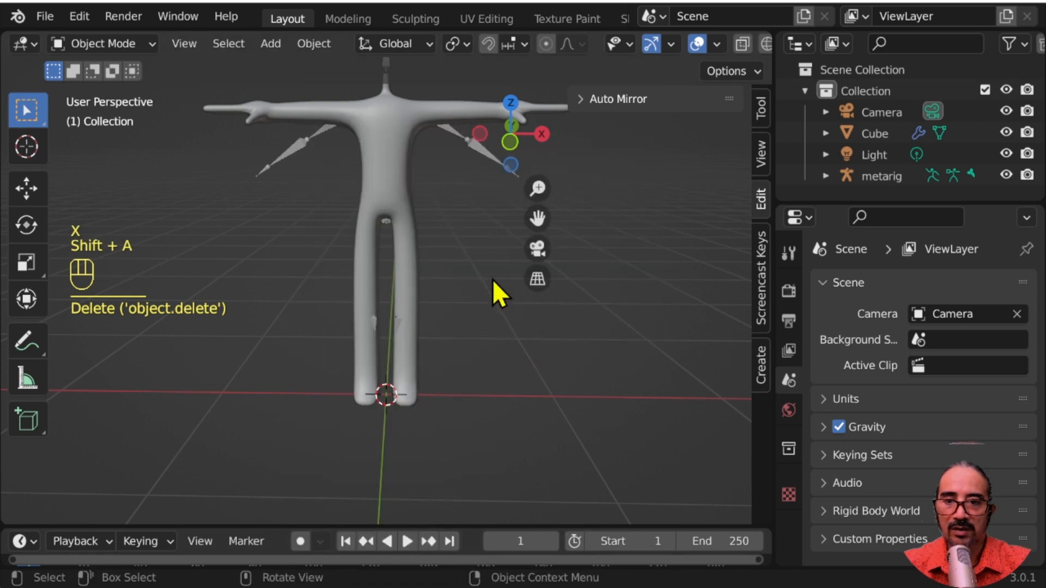
key(shift+a)
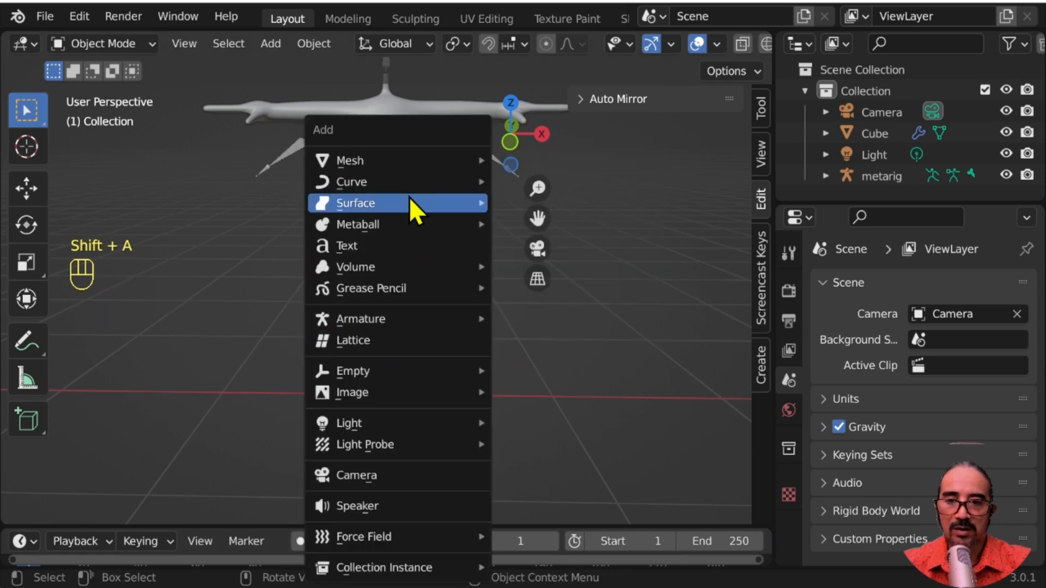
mouse_move(407, 167)
click(561, 224)
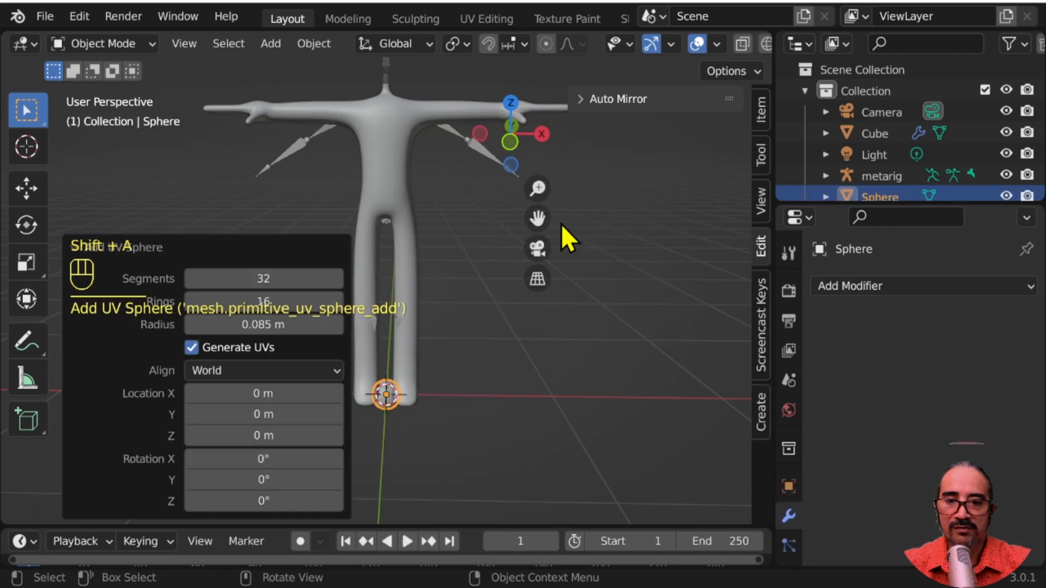
shift+middle_drag(402, 469, 583, 403)
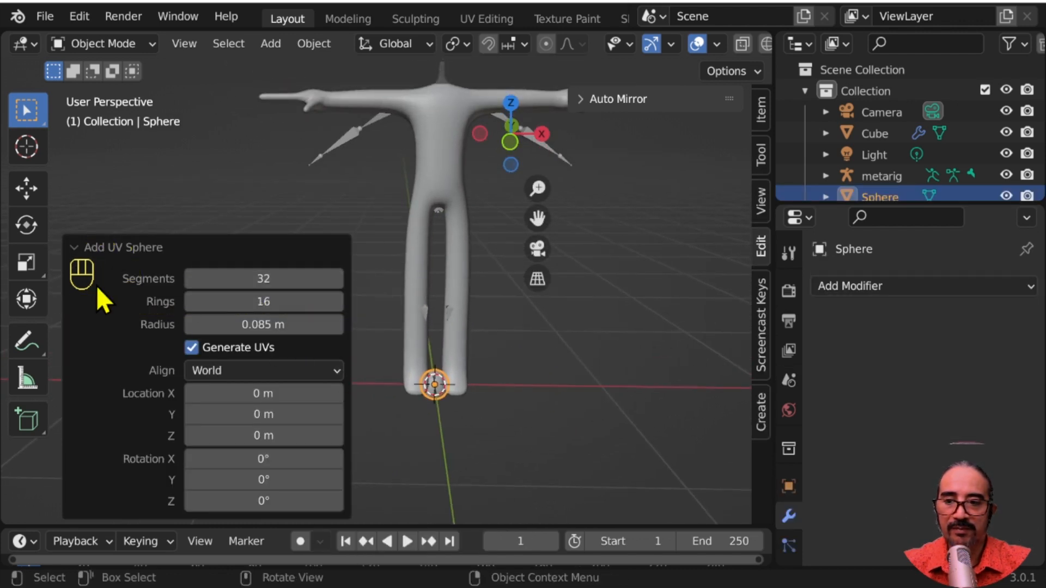
click(264, 277)
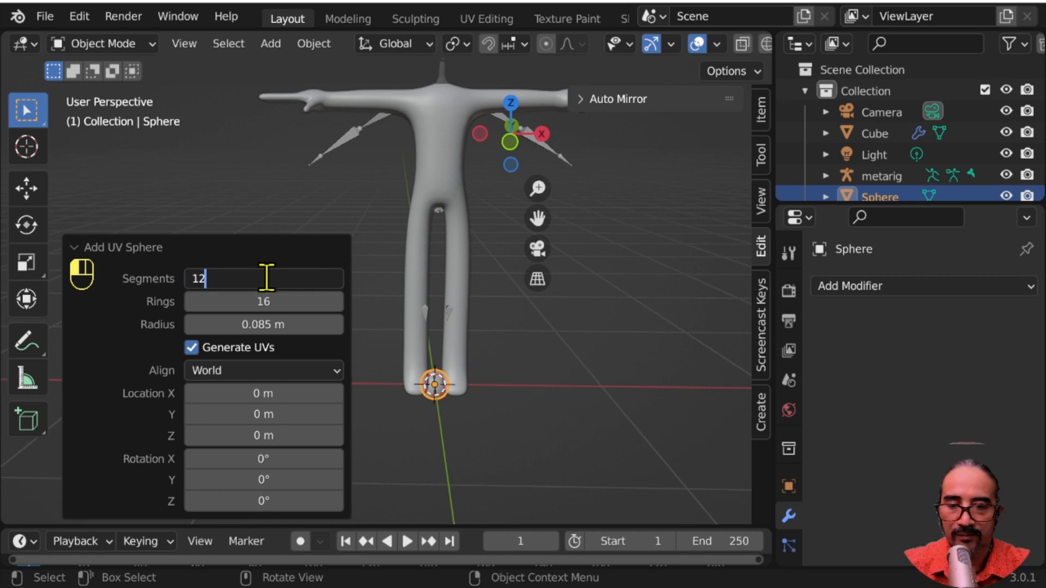
text(12)
key(Return)
Reduce the new sphere's rings to 6 while keeping 12 segments
key(KP_Decimal)
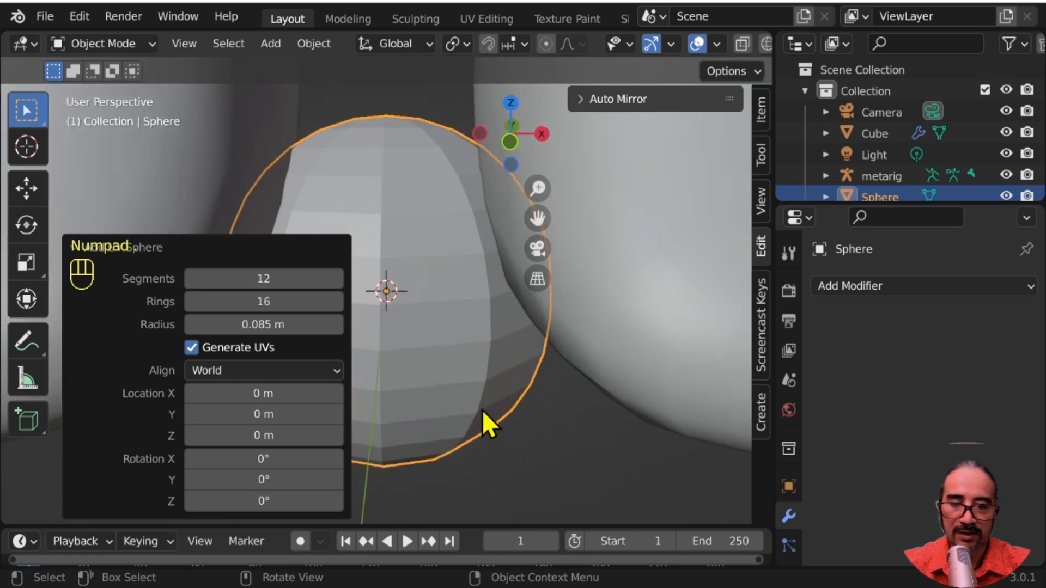
scroll(499, 412, down, 3)
drag(289, 278, 321, 279)
click(273, 279)
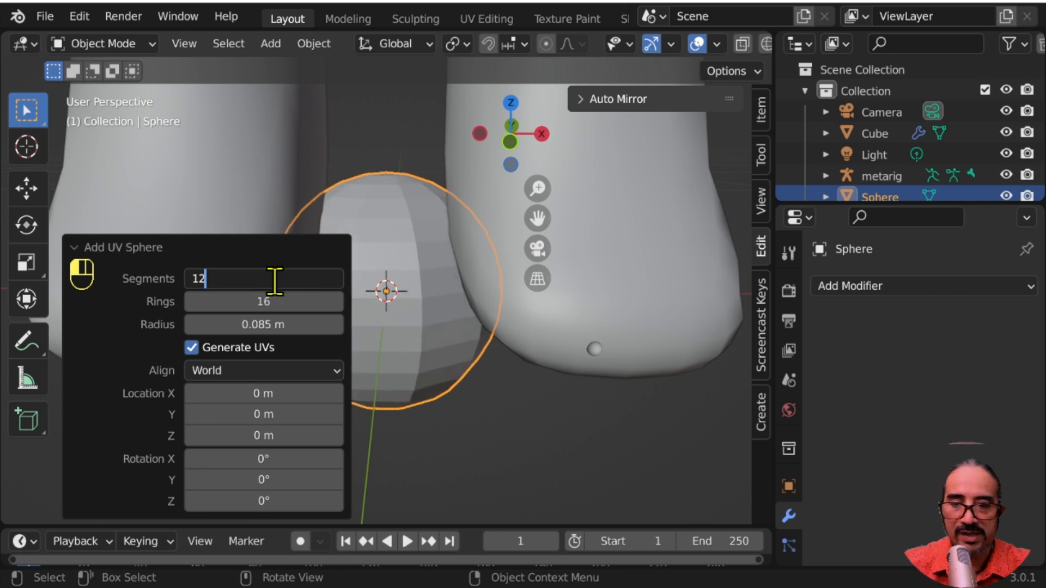
text(12)
key(Return)
mouse_move(261, 301)
mouse_down()
mouse_move(276, 301)
mouse_move(264, 301)
mouse_up()
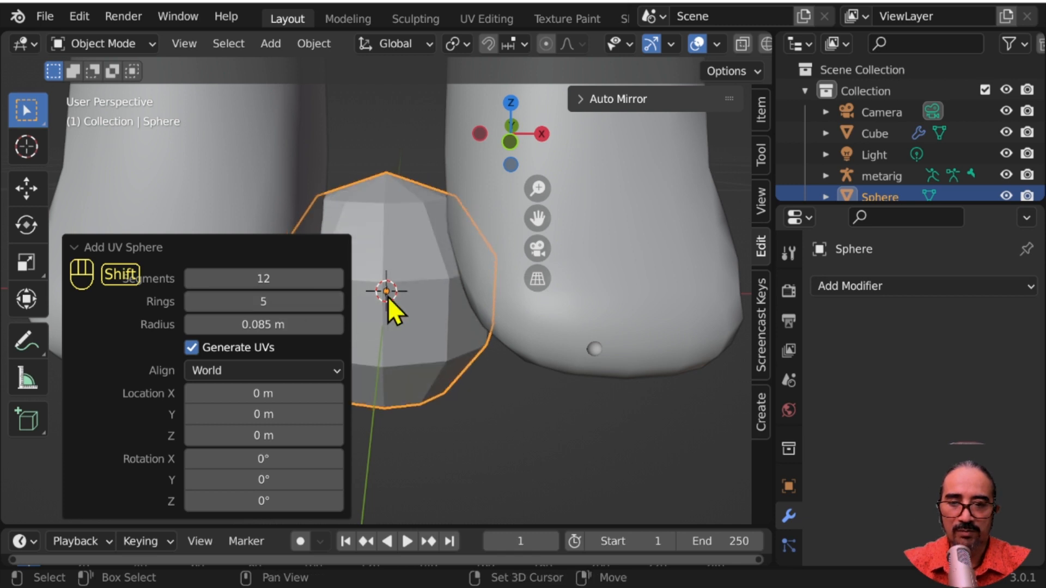
click(338, 304)
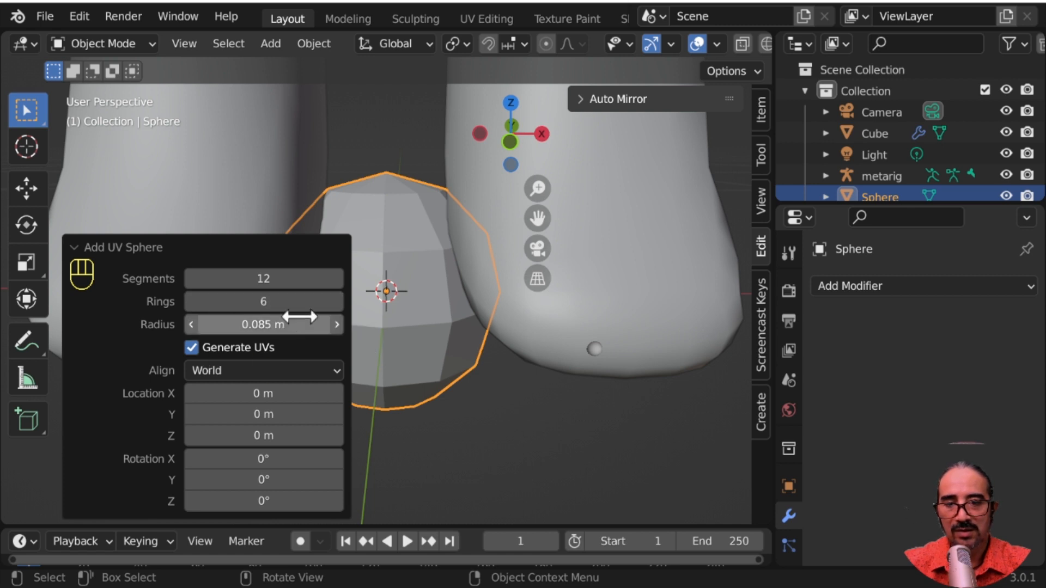
click(338, 303)
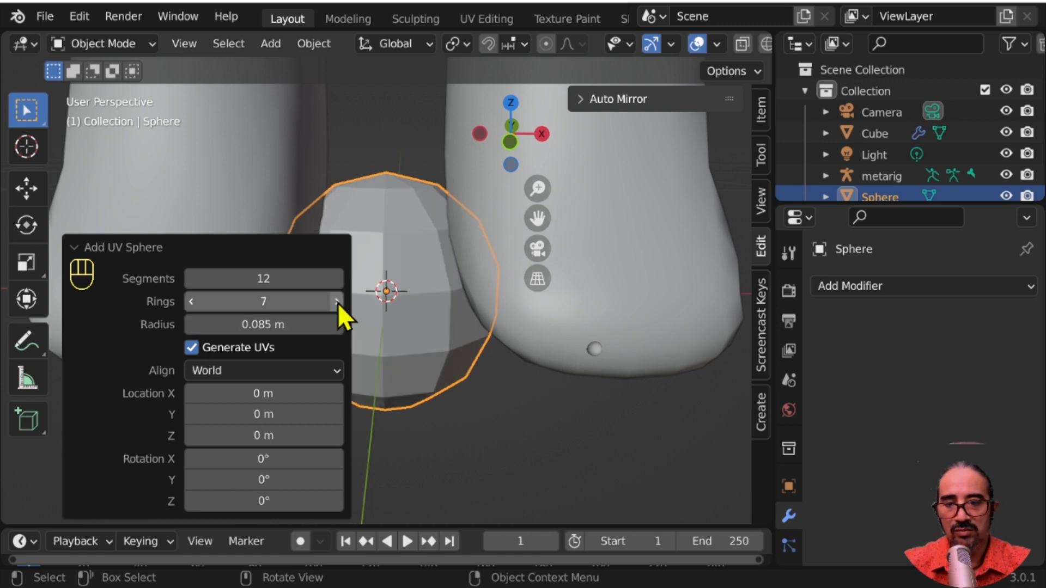
click(190, 302)
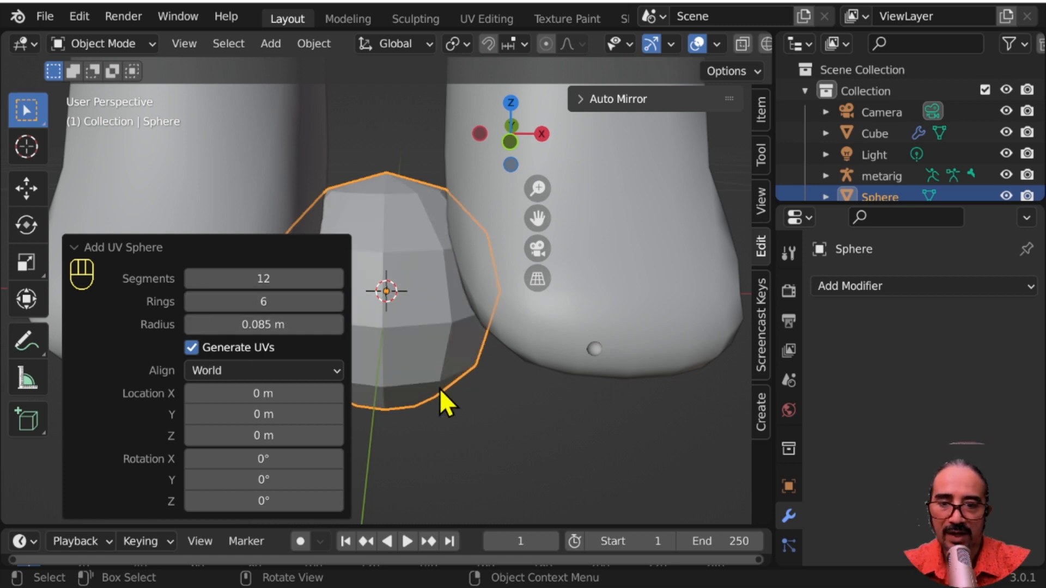
key(Tab)
middle_drag(492, 384, 465, 385)
scroll(464, 387, down, 10)
key(Tab)
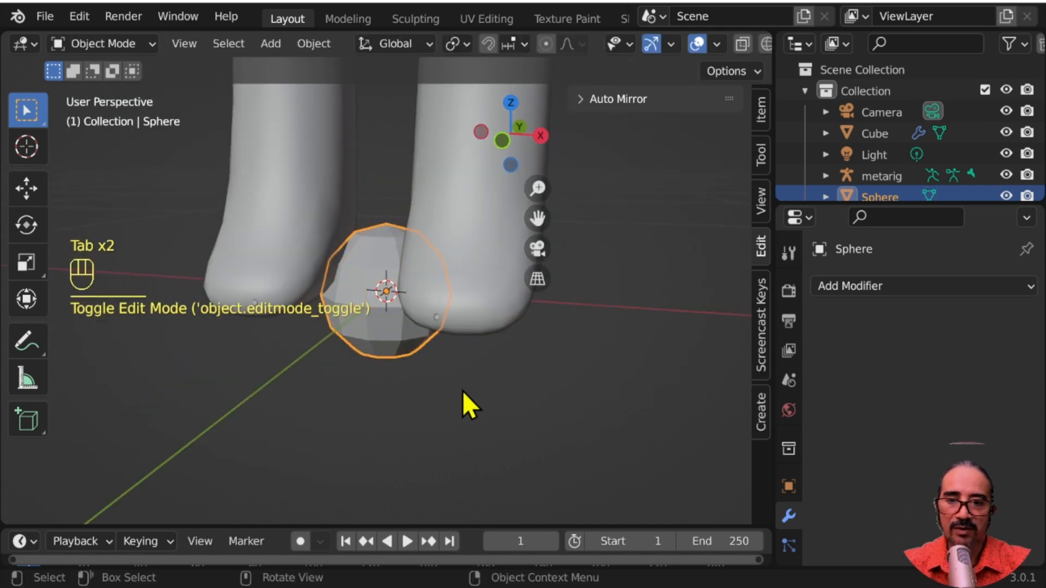
Raise the sphere from the feet along Z in two moves, about 0.986 m and 0.829 m, to head height
key(g)
key(z)
click(426, 199)
shift+middle_drag(427, 198, 460, 385)
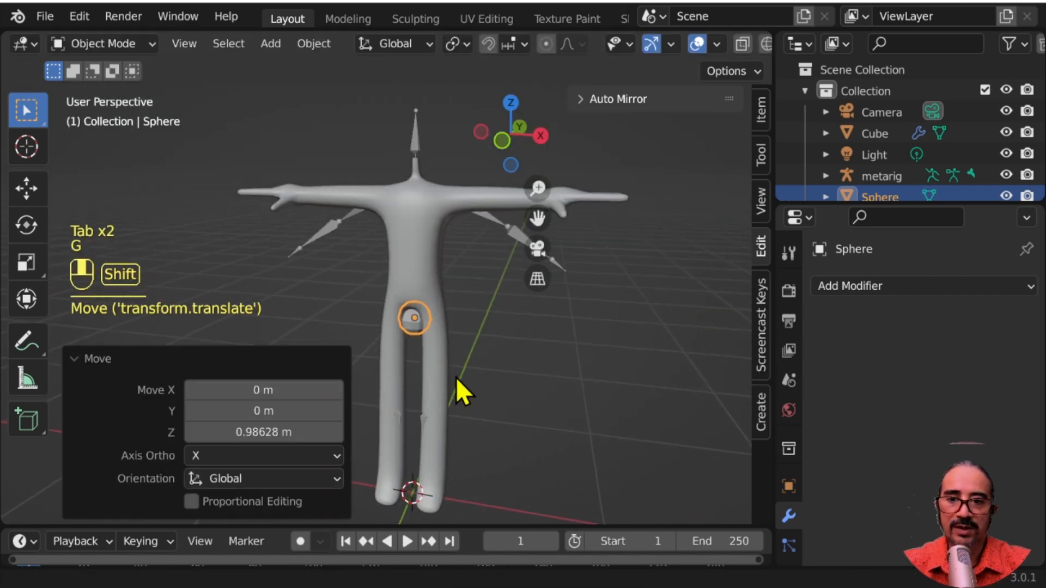
key(g)
key(z)
click(440, 216)
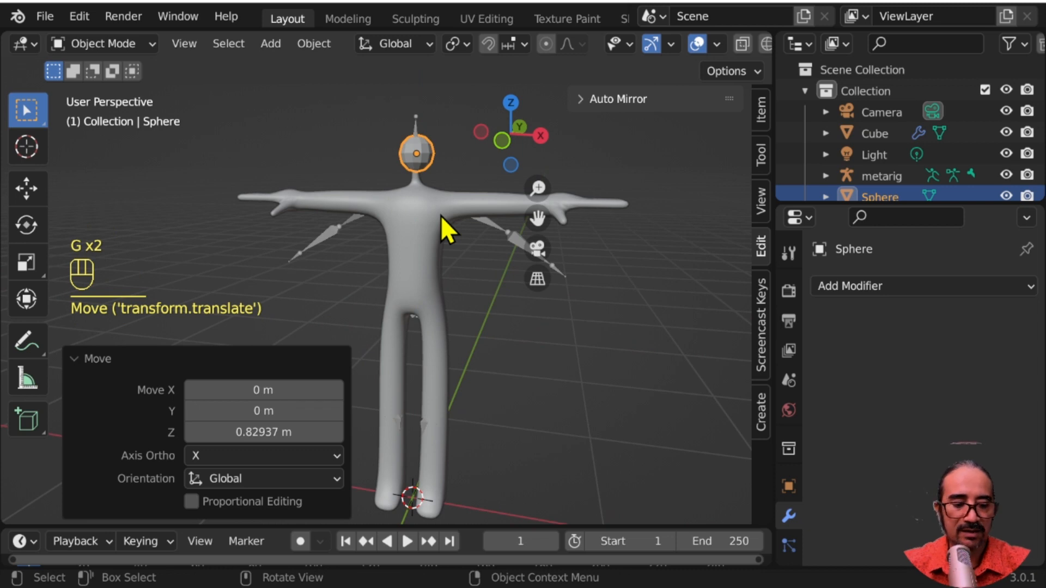
From the front view, scale the sphere up by about 1.165 and raise it about 0.056 m along Z above the neck
key(KP_1)
scroll(440, 216, up, 3)
shift+middle_drag(447, 252, 389, 394)
scroll(441, 379, up, 3)
key(s)
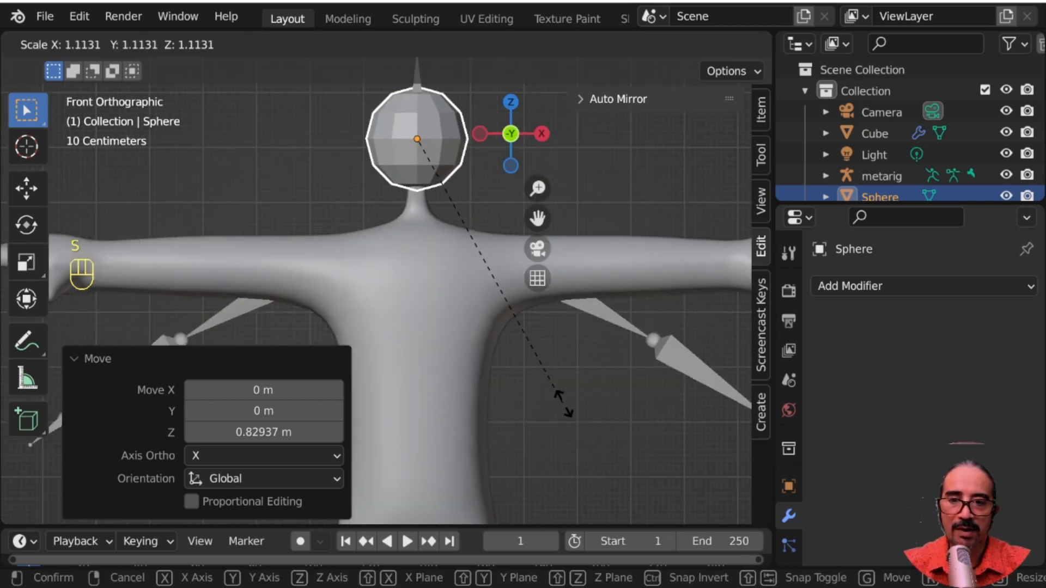
click(574, 416)
key(g)
key(z)
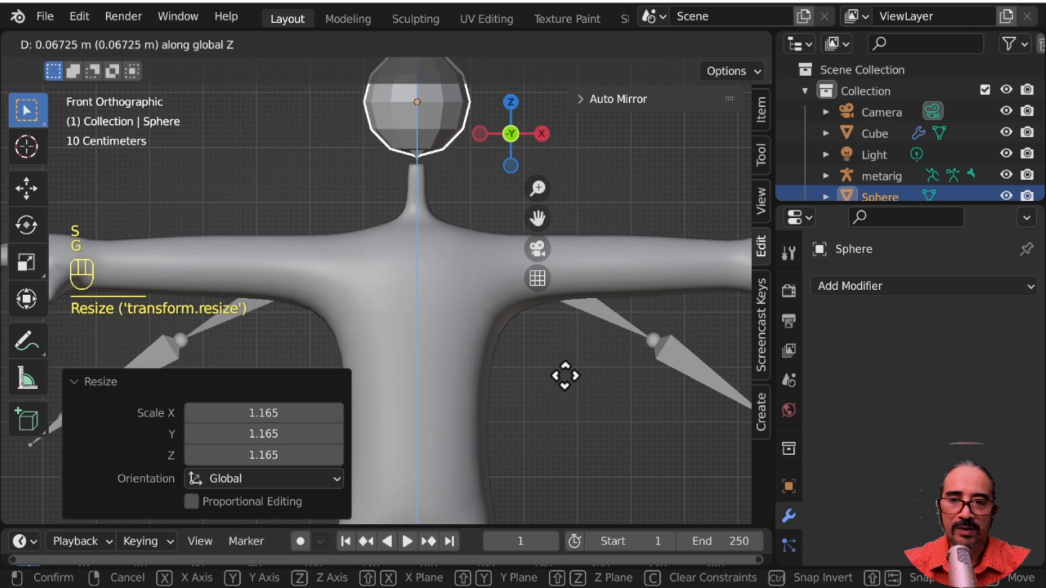
click(567, 397)
key(KP_Decimal)
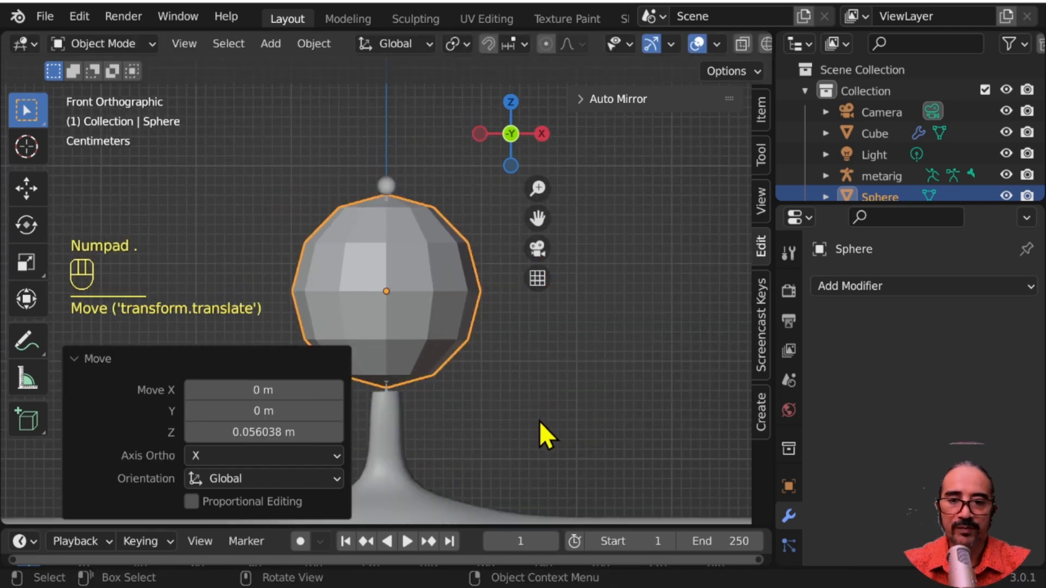
click(72, 359)
In the right side view, reposition the sphere so it sits centred over the neck
middle_drag(414, 395, 259, 374)
key(KP_3)
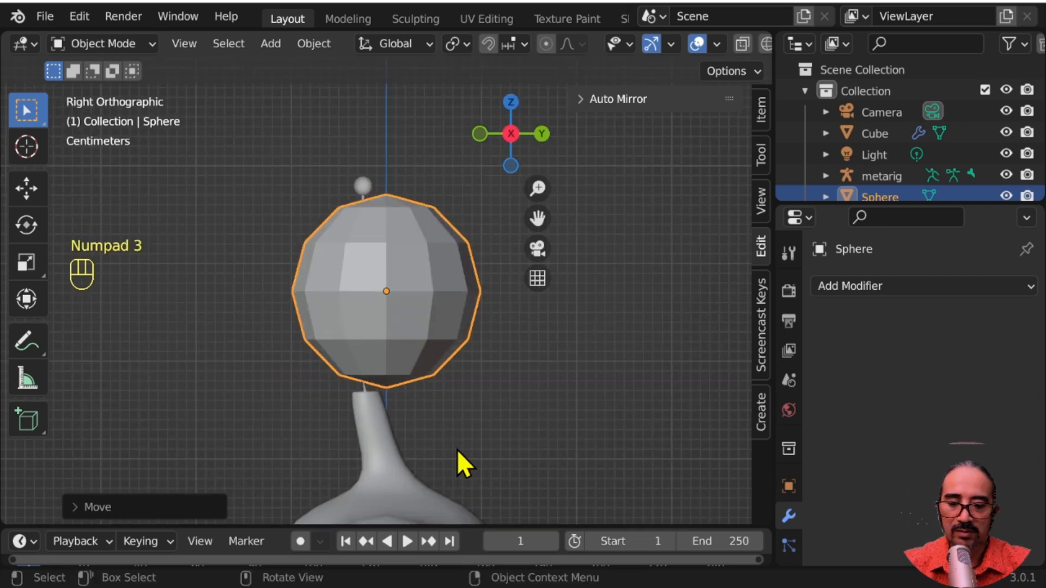
key(g)
click(372, 401)
Delete the bottom pole vertex of the sphere to open a hole facing the neck
middle_drag(372, 401, 423, 329)
key(Tab)
click(174, 41)
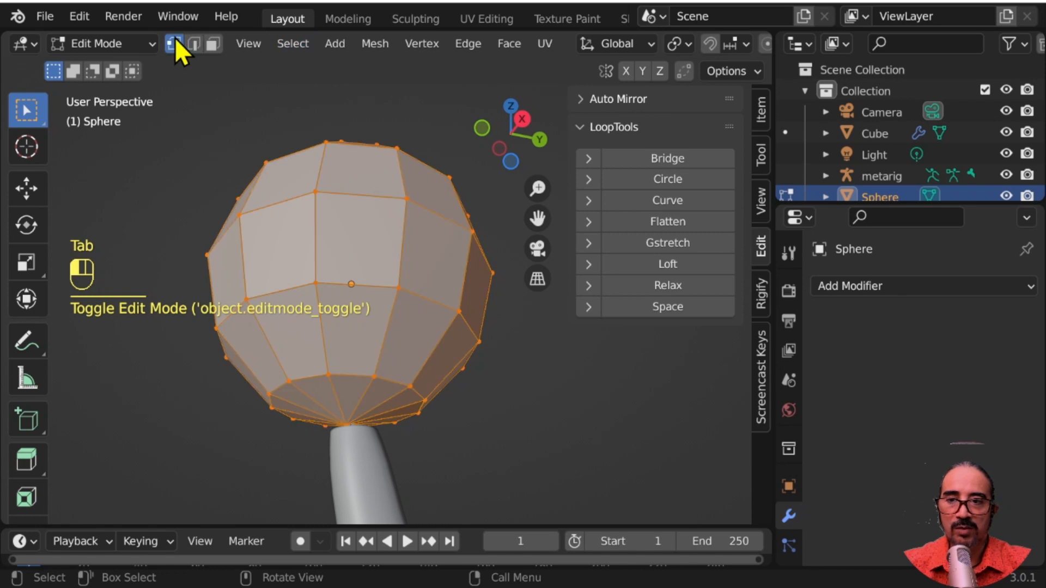
click(352, 420)
middle_drag(352, 420, 455, 403)
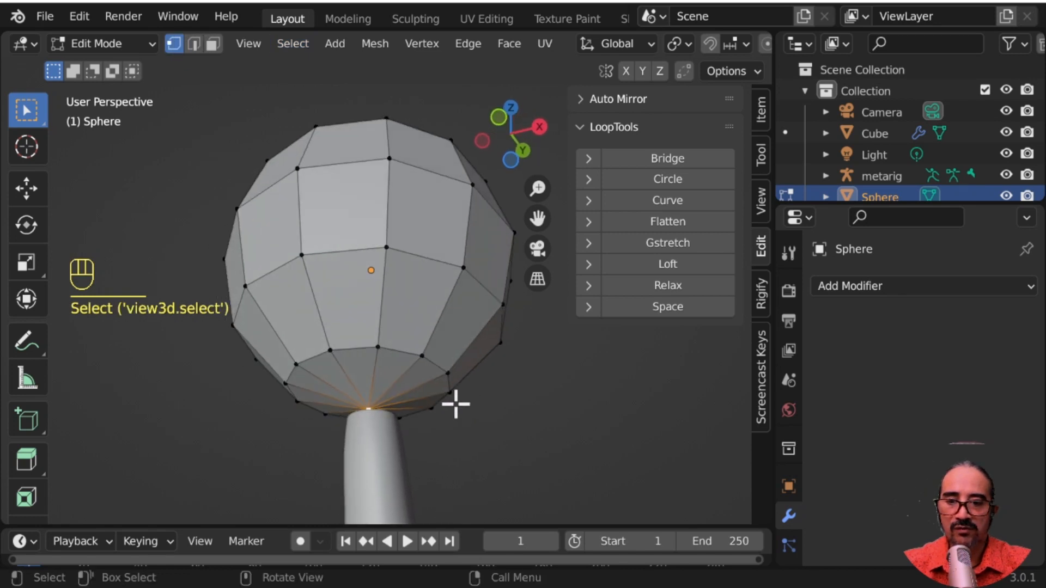
key(x)
click(404, 321)
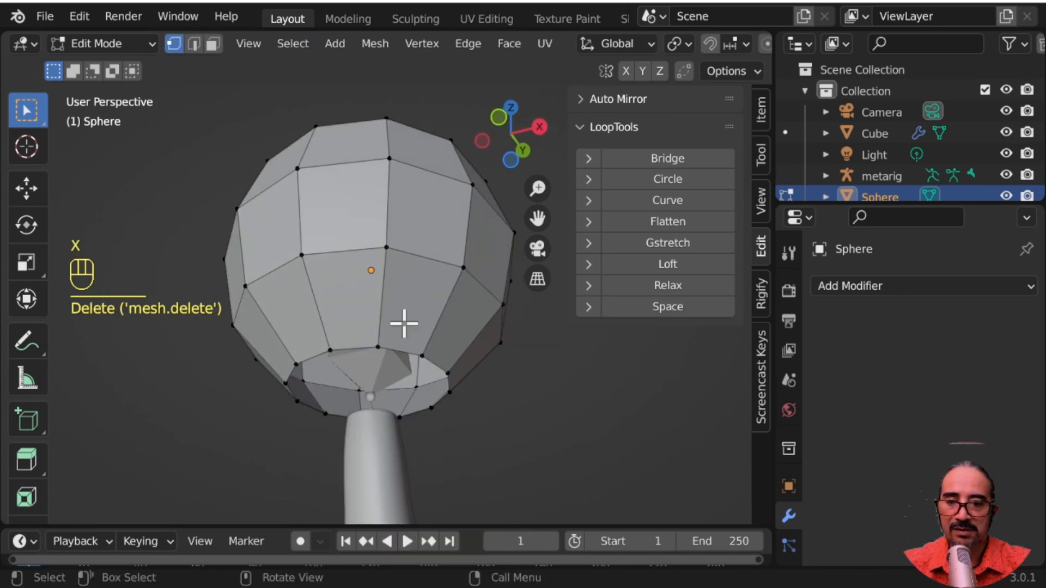
Apply AutoMirror to the sphere on the X axis with positive orientation
middle_drag(403, 319, 524, 394)
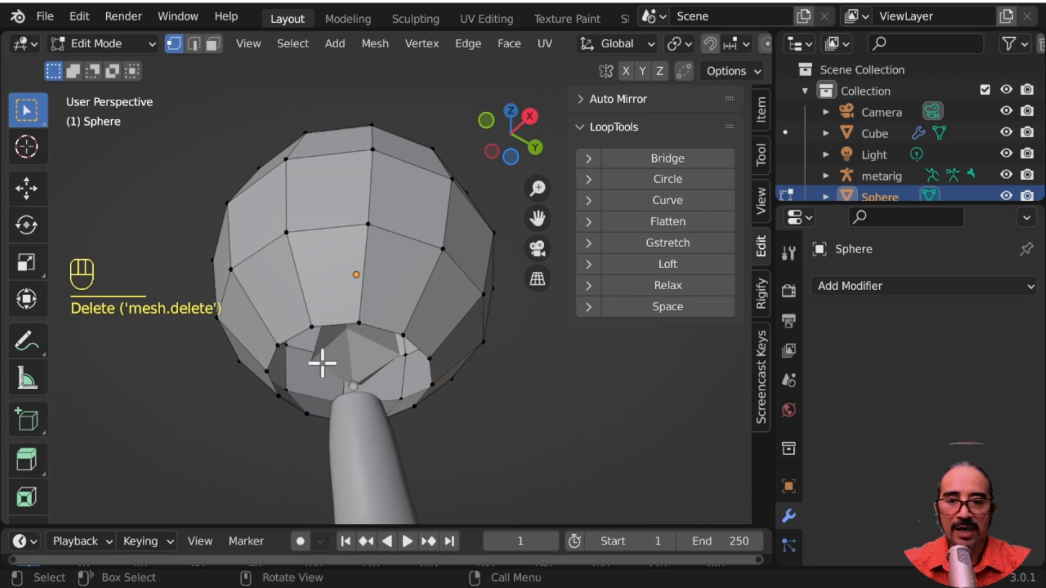
click(629, 101)
click(651, 139)
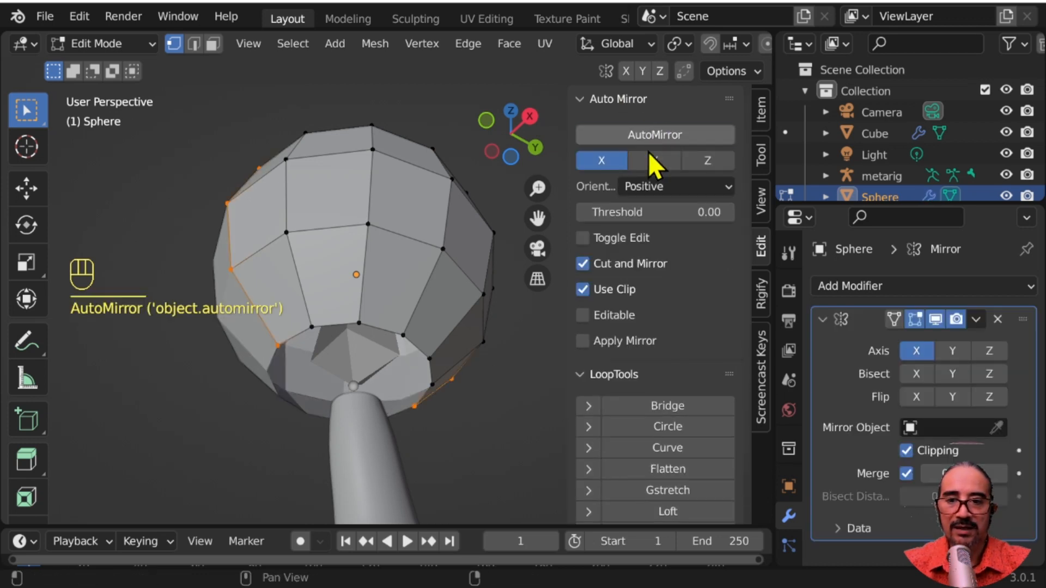
Join the head sphere into the body mesh, keeping the body as the active object
middle_drag(348, 406, 390, 251)
key(Tab)
scroll(393, 462, down, 3)
click(403, 204)
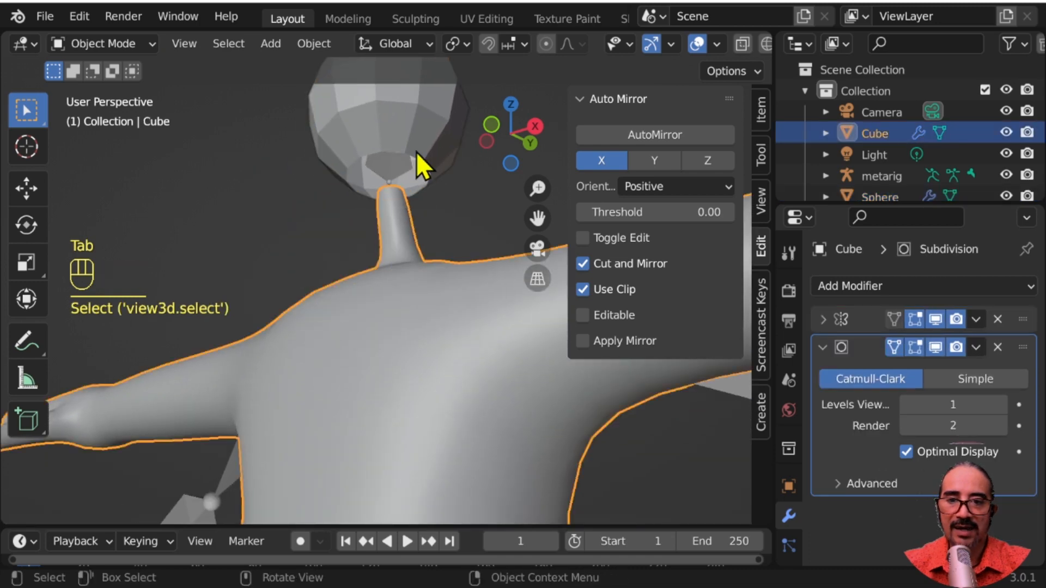
shift+click(416, 152)
shift+click(408, 202)
middle_drag(385, 338, 460, 130)
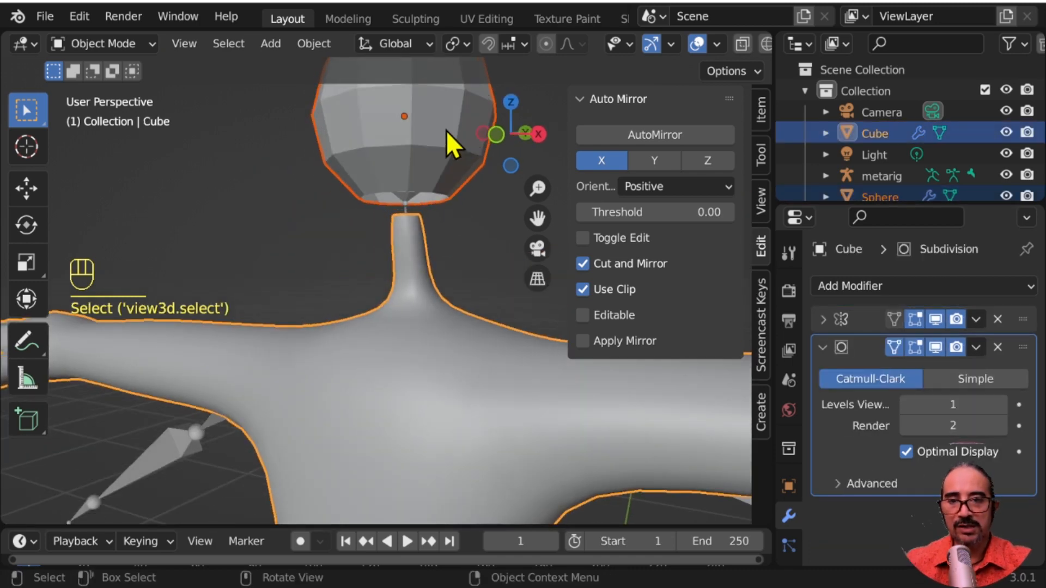
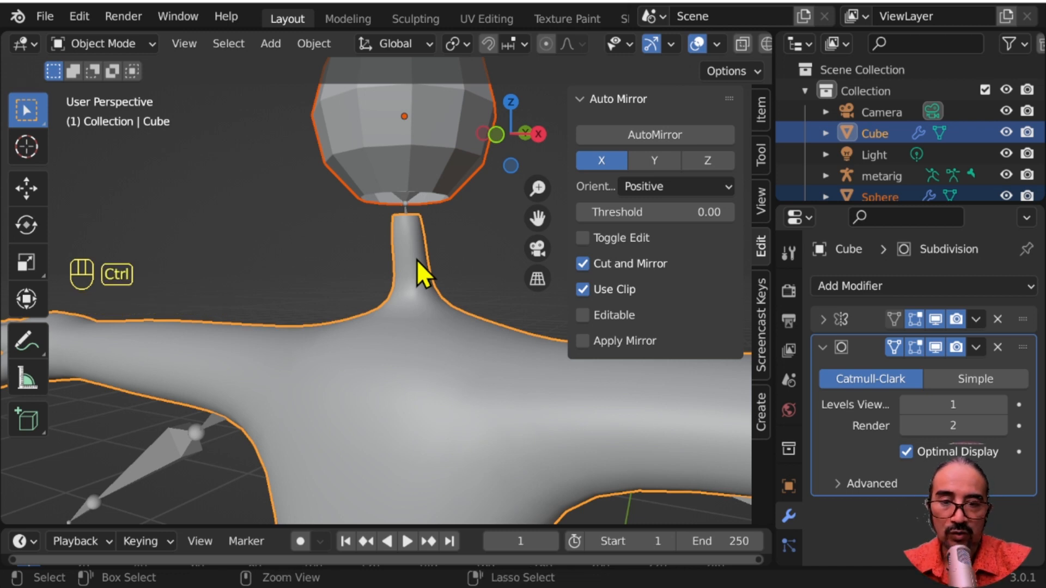
key(ctrl+j)
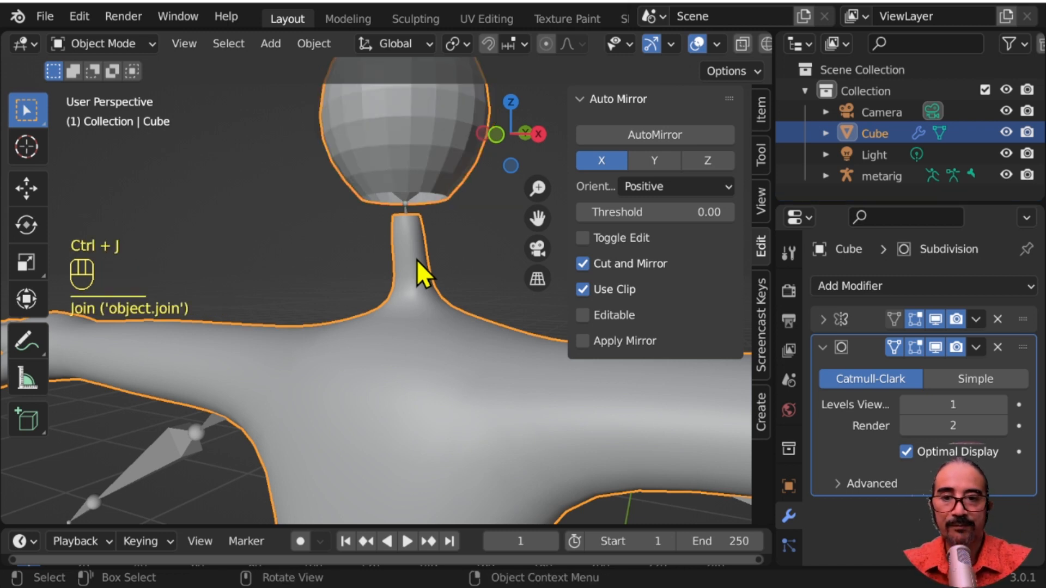
Apply smooth shading to the joined character mesh
shift+middle_drag(417, 260, 415, 360)
right_click(349, 203)
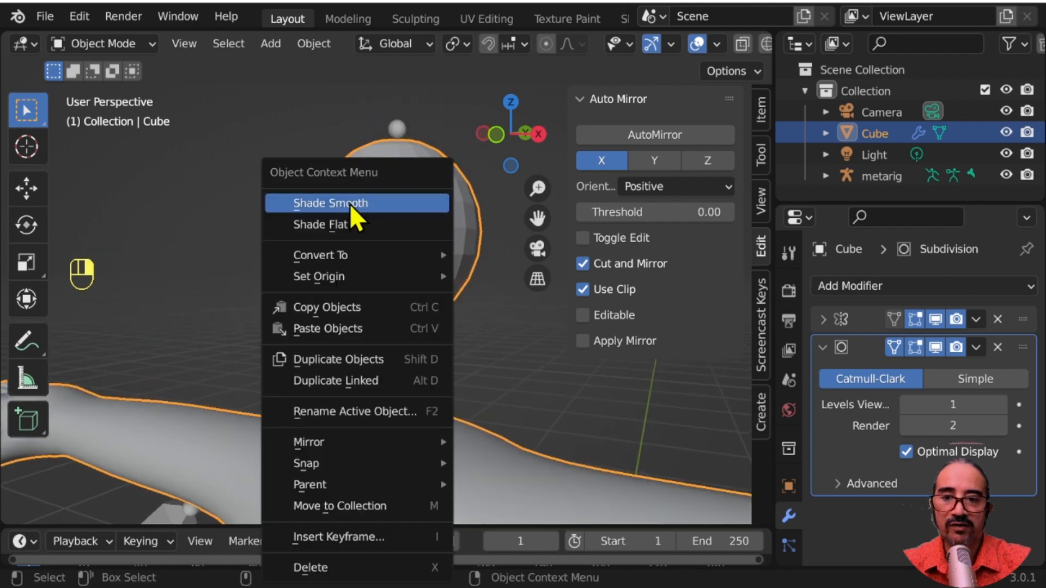
click(349, 205)
Connect the head's open bottom edge loop to the neck's top edge loop with the LoopTools Bridge
scroll(460, 322, up, 4)
key(Tab)
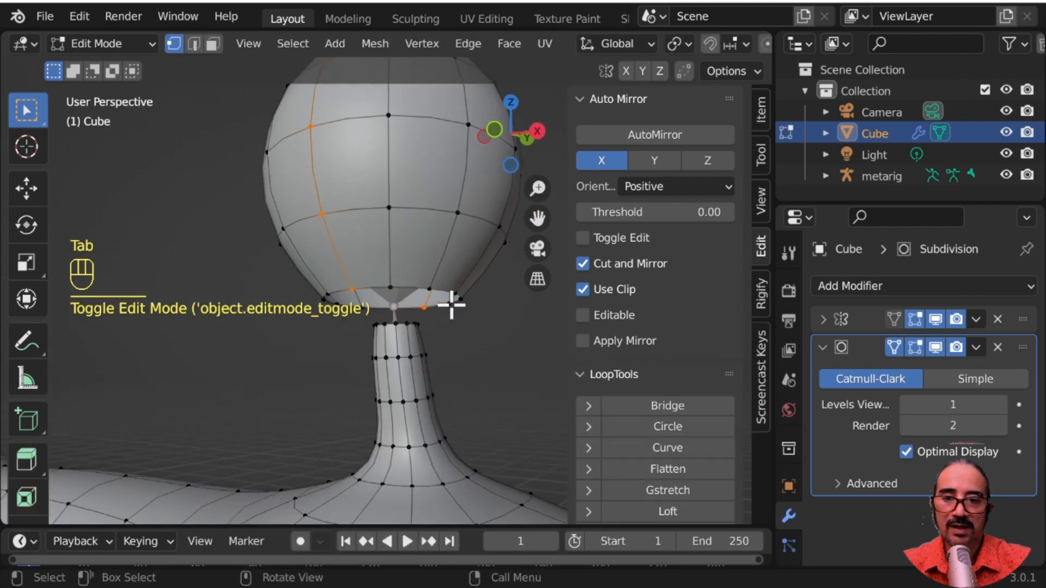
click(414, 289)
alt+click(410, 285)
scroll(419, 355, up, 3)
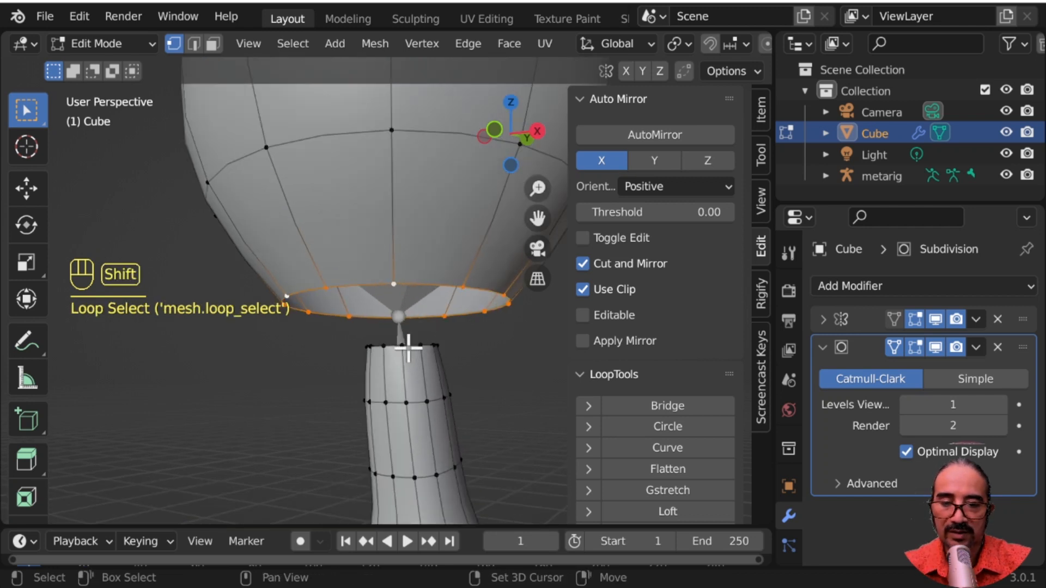
alt+shift+click(410, 345)
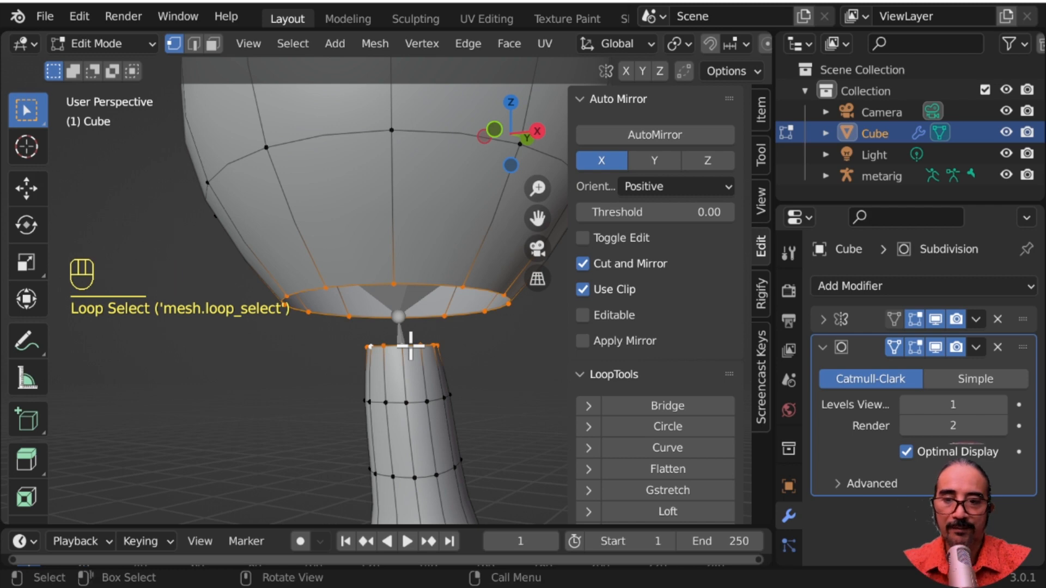
click(577, 97)
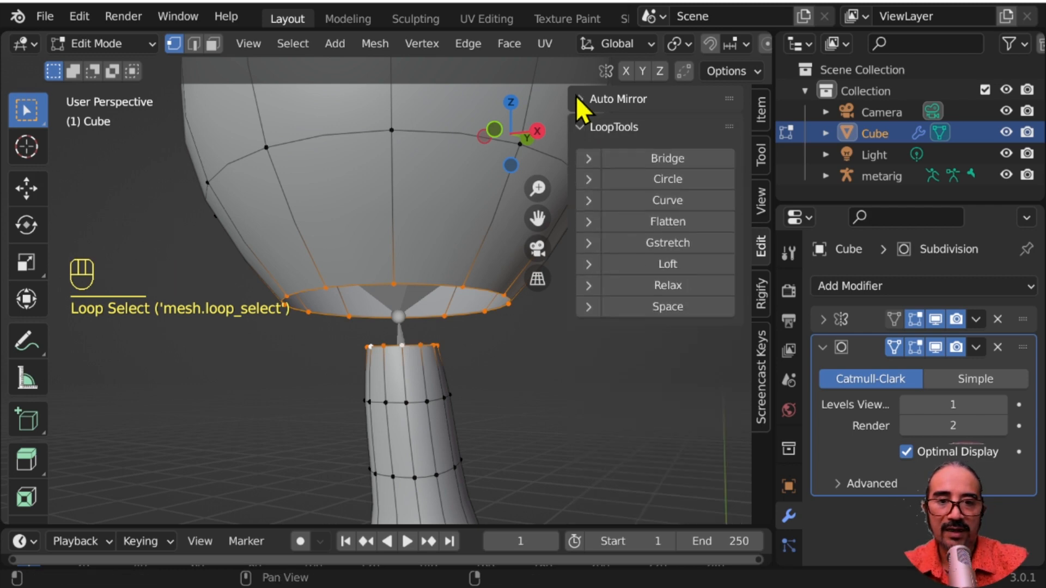
click(672, 159)
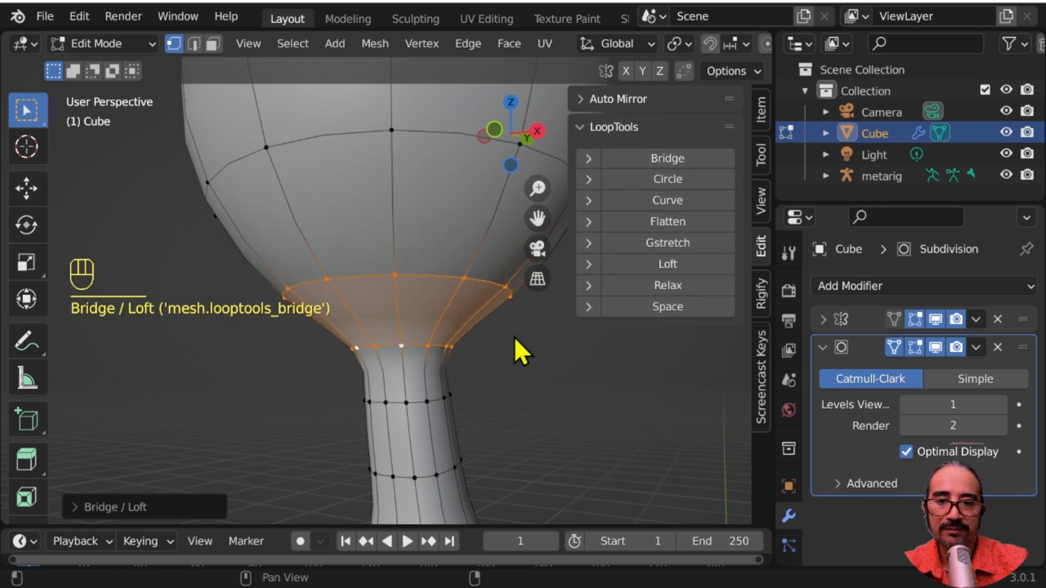
Select the whole head above the bridged section and lower it about 0.0045 m along Z
scroll(515, 337, down, 6)
middle_drag(411, 381, 423, 338)
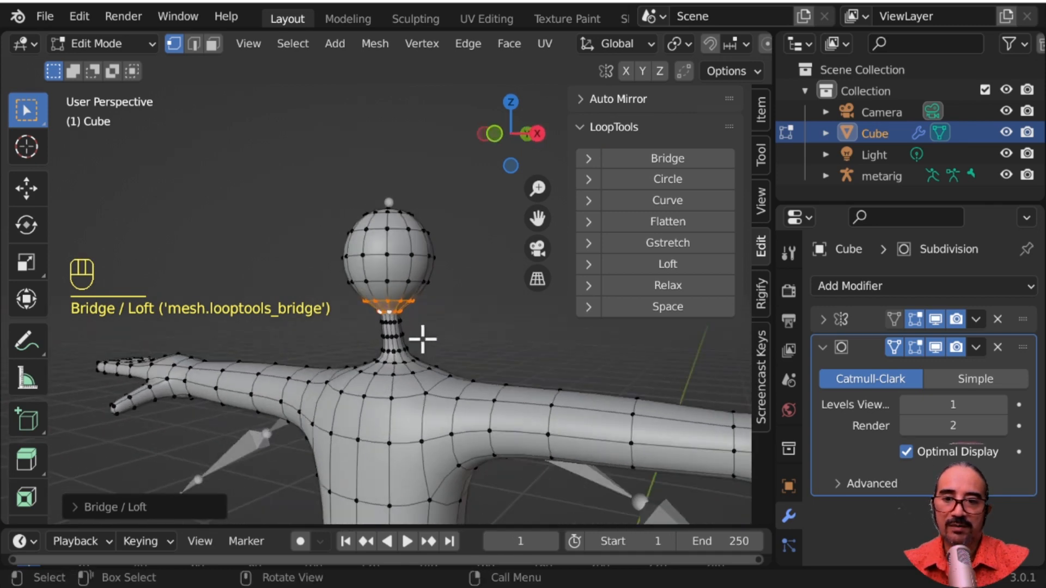
scroll(442, 324, up, 4)
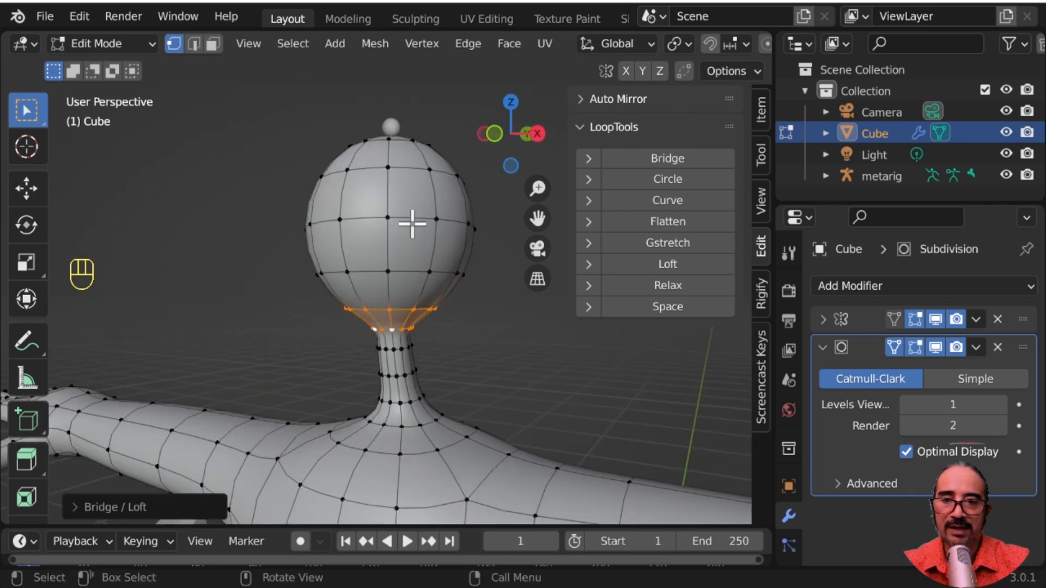
alt+click(405, 140)
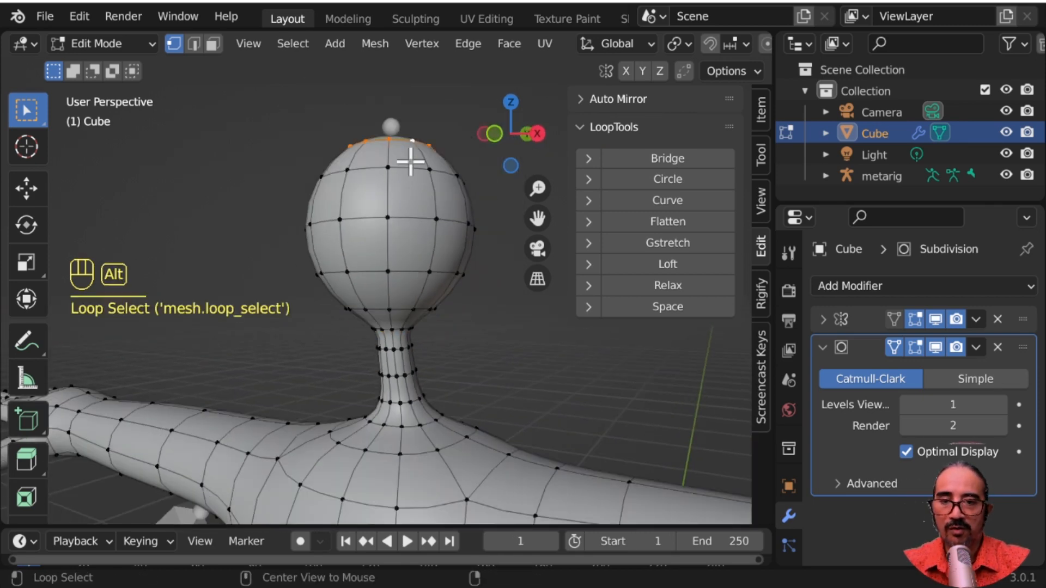
key(ctrl+KP_Add)
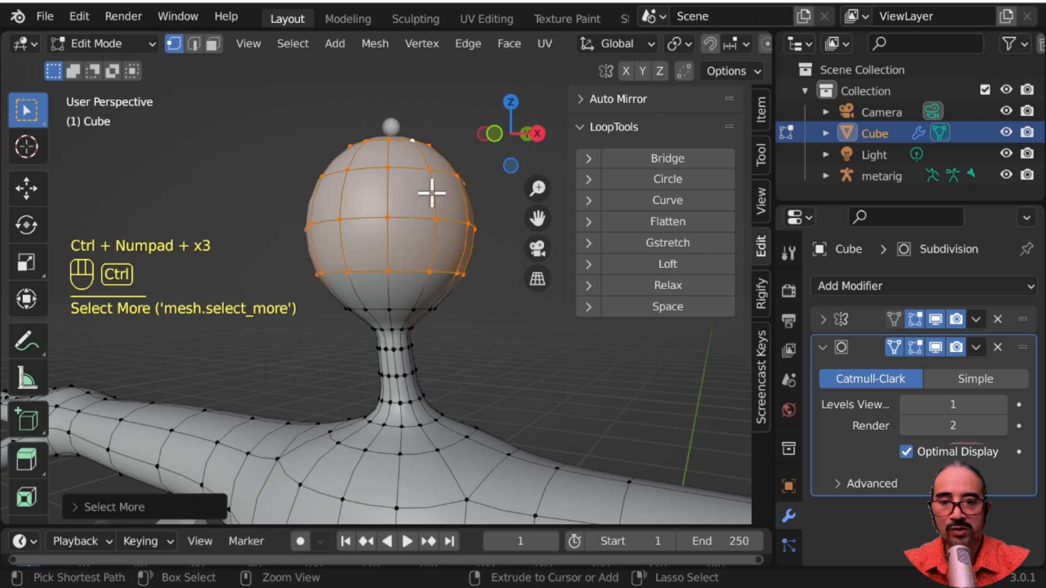
key(g)
middle_click(431, 191)
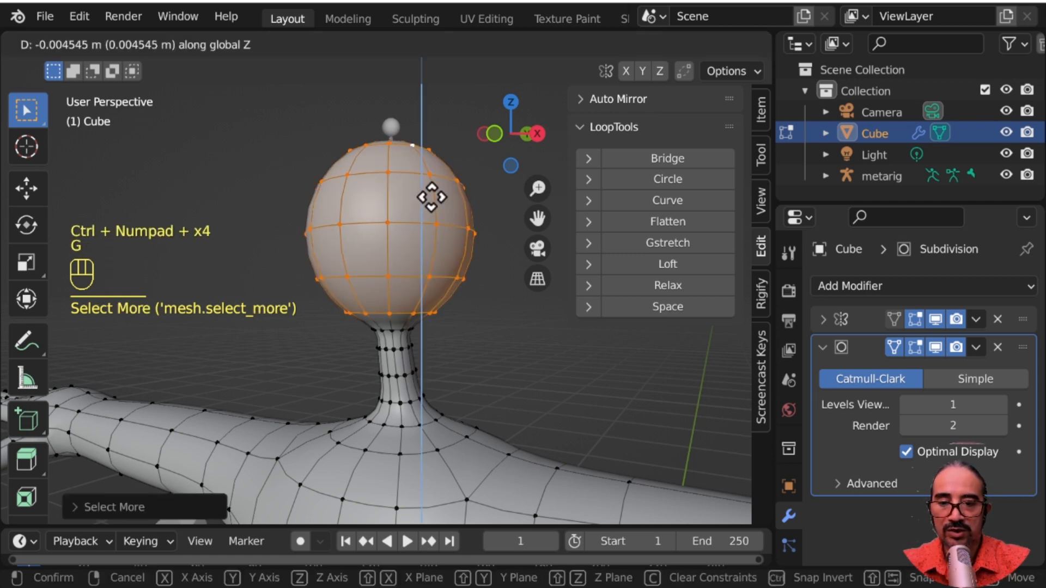
click(430, 197)
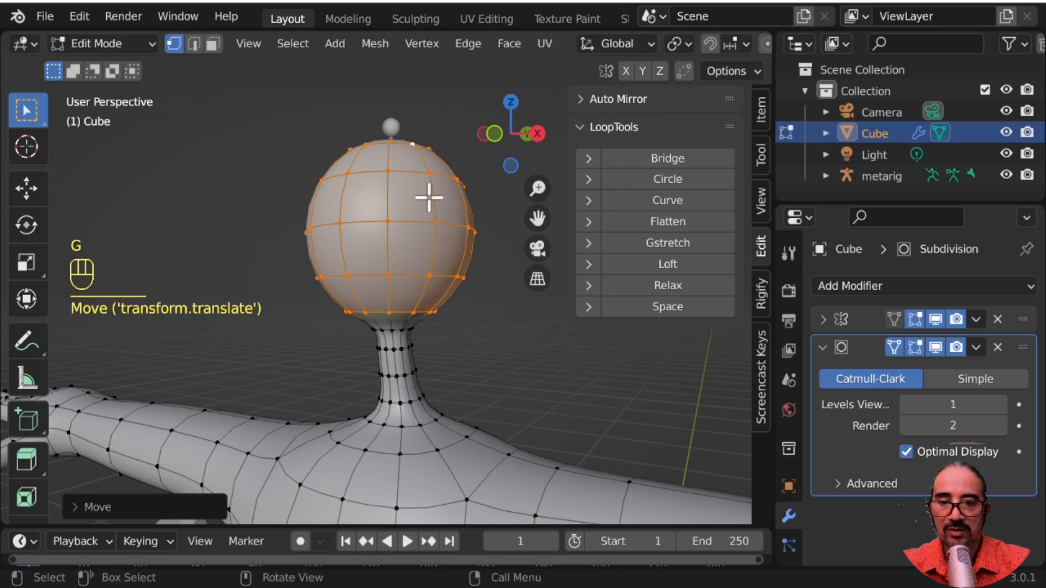
Check the head's silhouette in Object Mode and lower the selected head vertices slightly further along Z
key(Tab)
middle_drag(407, 424, 459, 402)
scroll(461, 401, up, 5)
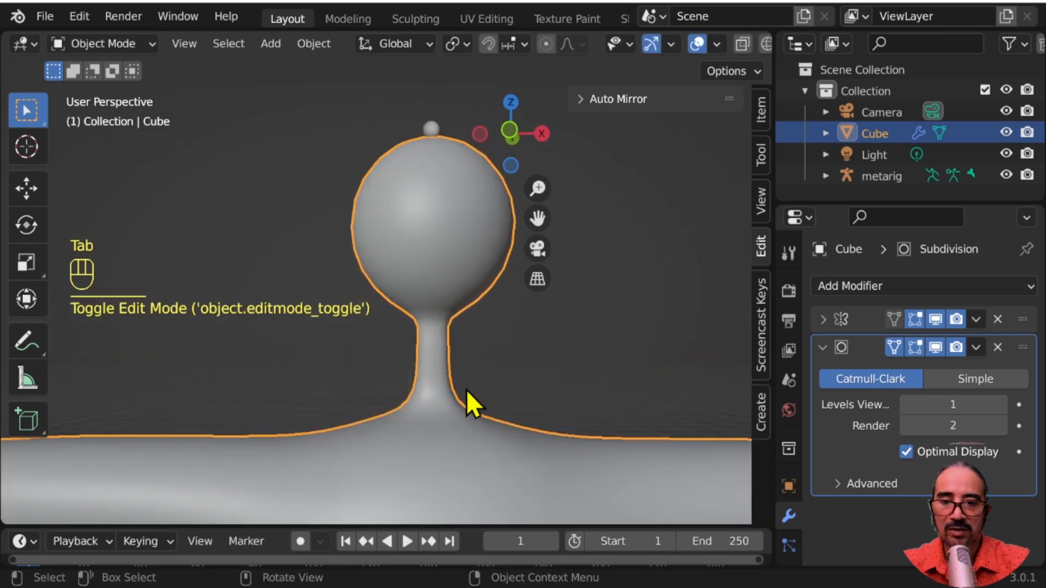
key(Tab)
key(g)
middle_click(467, 388)
click(466, 397)
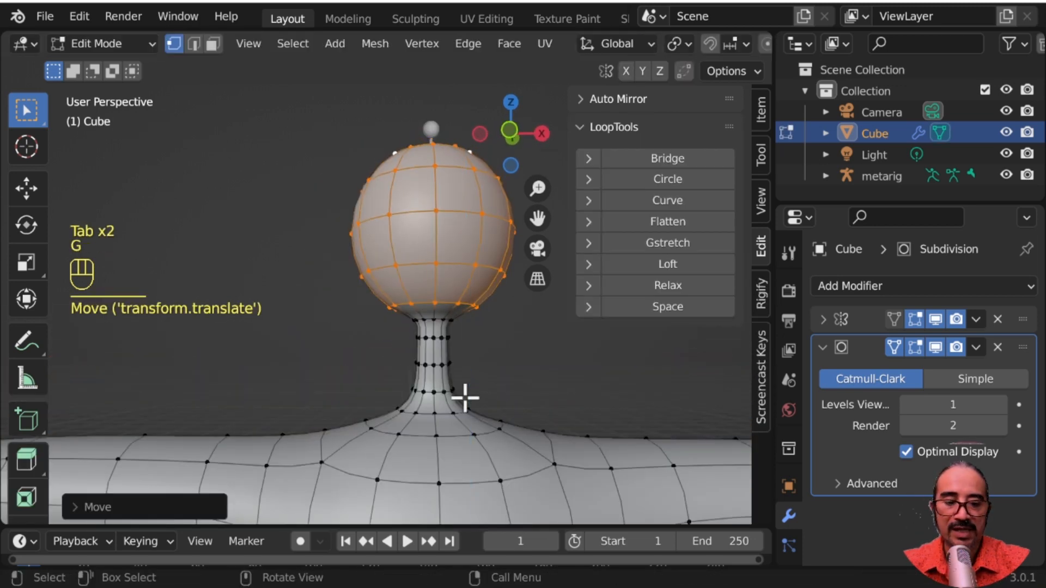
Extend the head selection to include the top neck loop and lower it about 0.01 m along Z
key(ctrl+KP_Add)
key(g)
middle_click(464, 400)
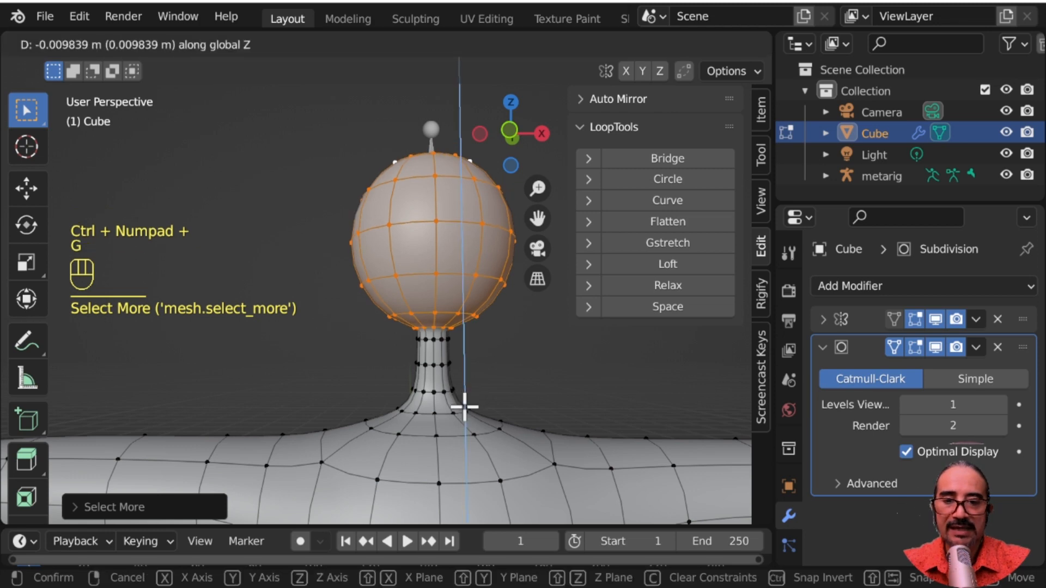
click(465, 407)
key(Tab)
Reposition individual vertices on the upper back near the shoulder to even out the mesh
scroll(465, 409, down, 5)
middle_drag(466, 410, 399, 396)
key(Tab)
click(393, 413)
middle_drag(397, 465, 355, 472)
scroll(381, 373, up, 3)
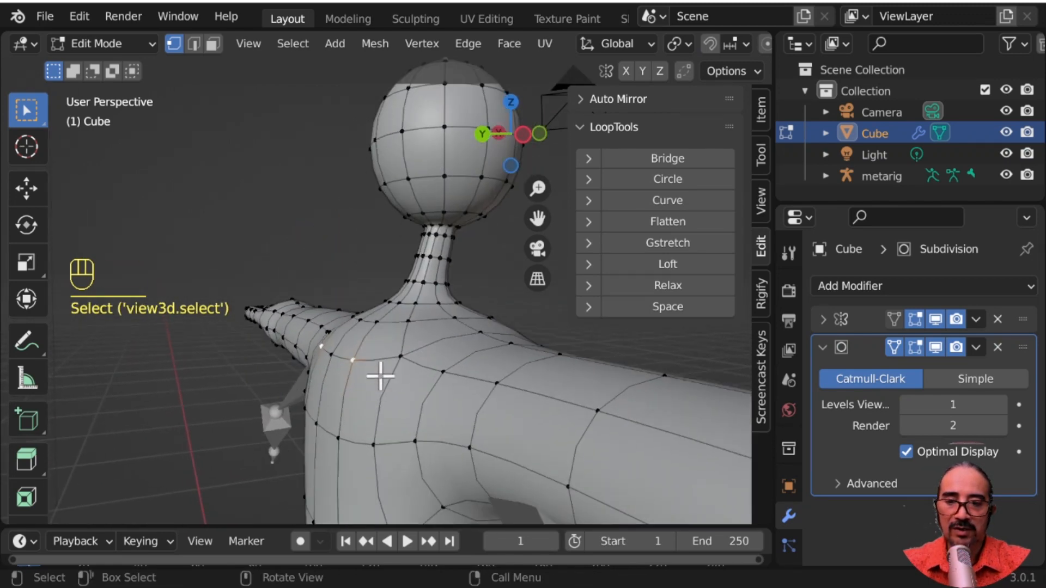
key(g)
click(381, 376)
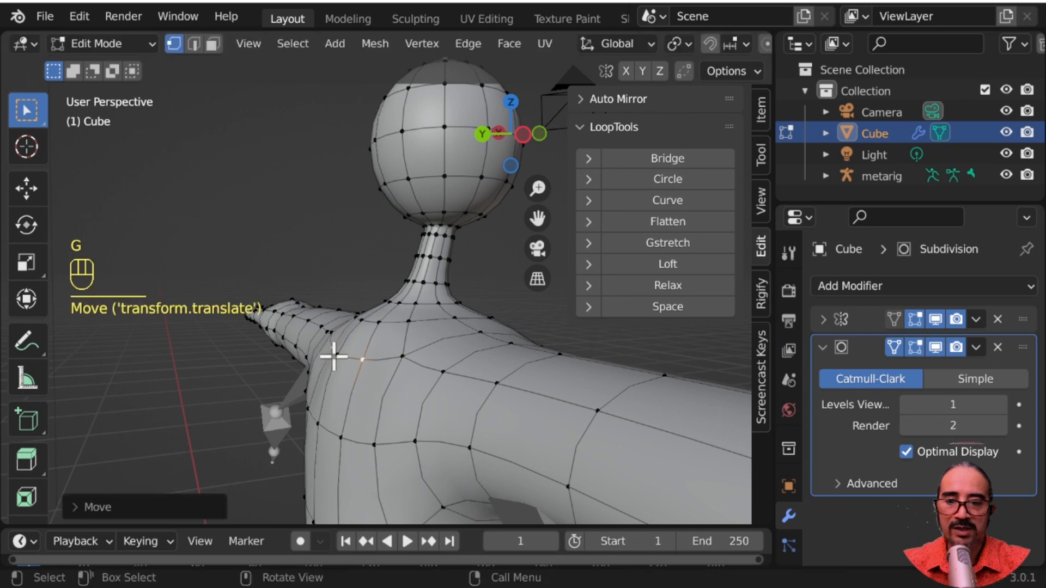
mouse_move(334, 355)
middle_down()
mouse_move(350, 373)
mouse_move(345, 354)
middle_up()
click(374, 366)
key(g)
click(383, 366)
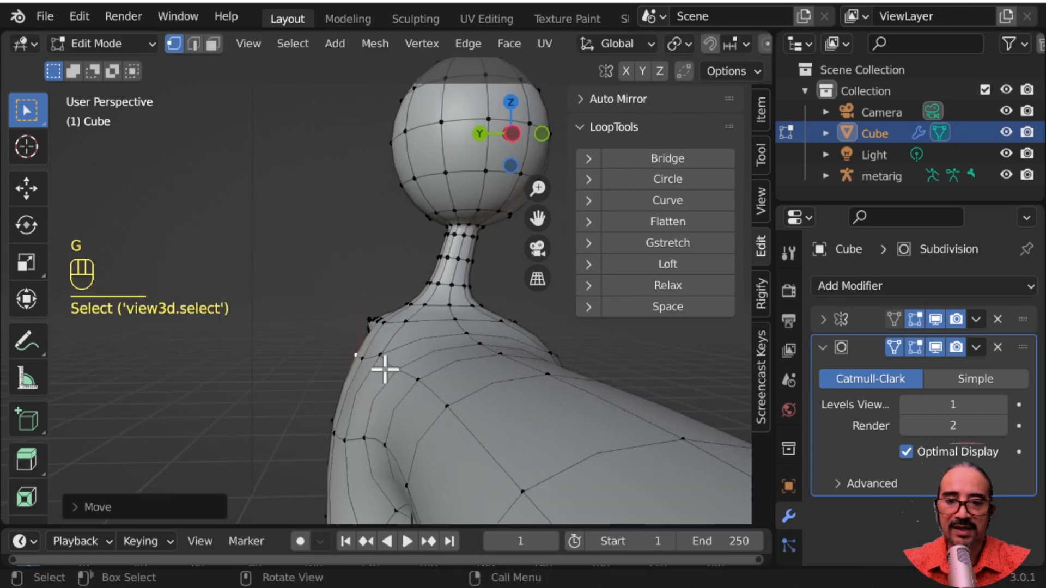
Select the horizontal edge loop around the torso below the armpits and adjust its scale
scroll(349, 403, down, 5)
middle_drag(320, 436, 548, 430)
alt+click(321, 474)
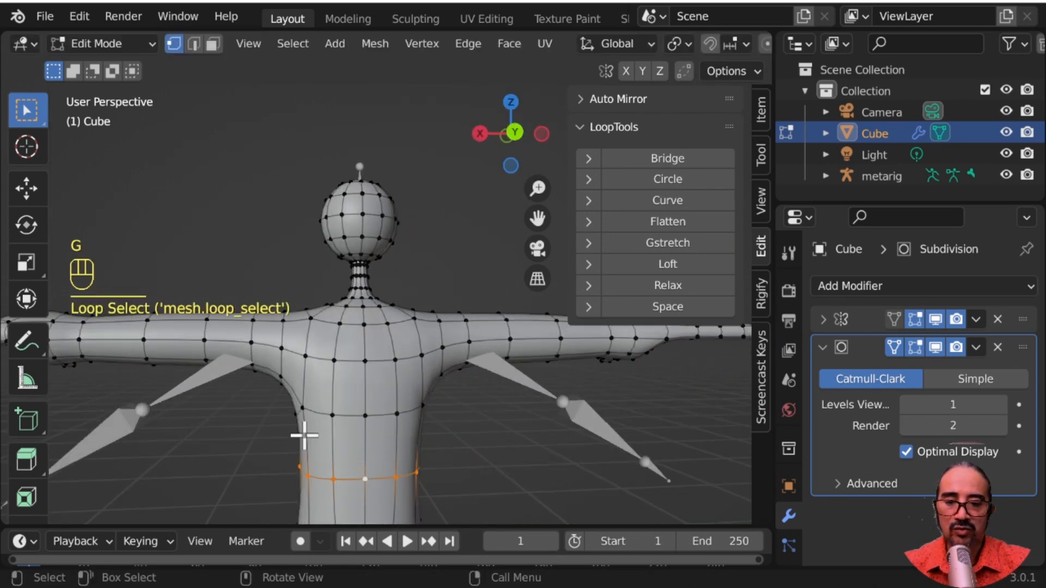
middle_drag(303, 434, 515, 398)
key(s)
click(510, 410)
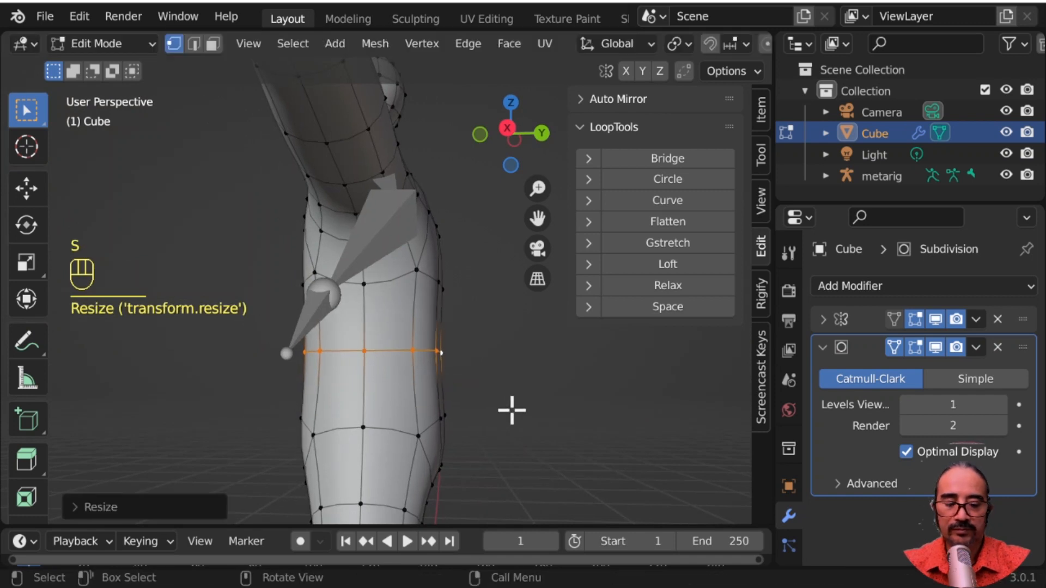
Resize the waist edge loop and shift it toward the front of the torso in side view, undoing the last move
key(KP_3)
key(s)
click(501, 390)
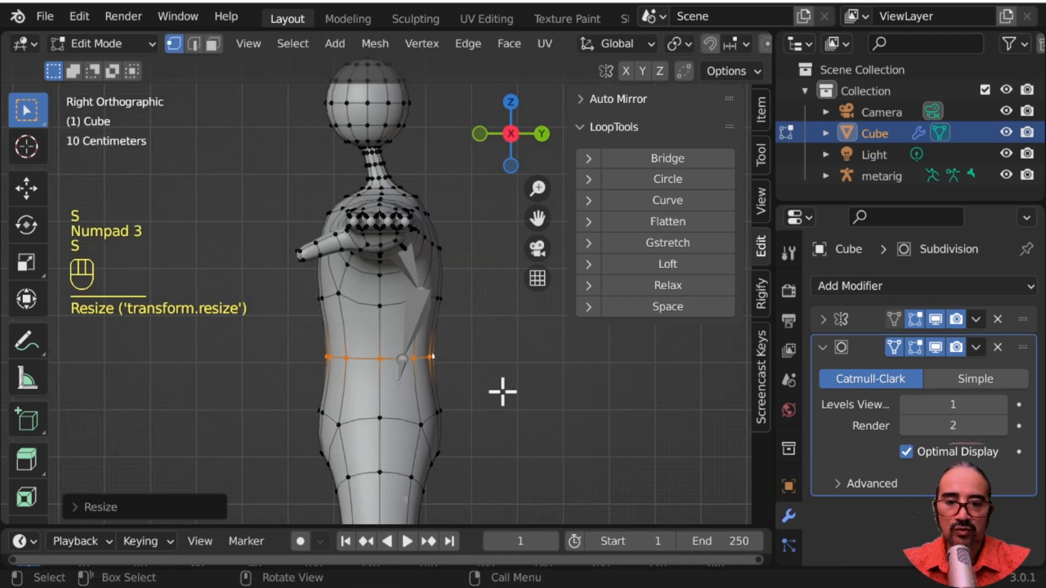
key(g)
click(490, 392)
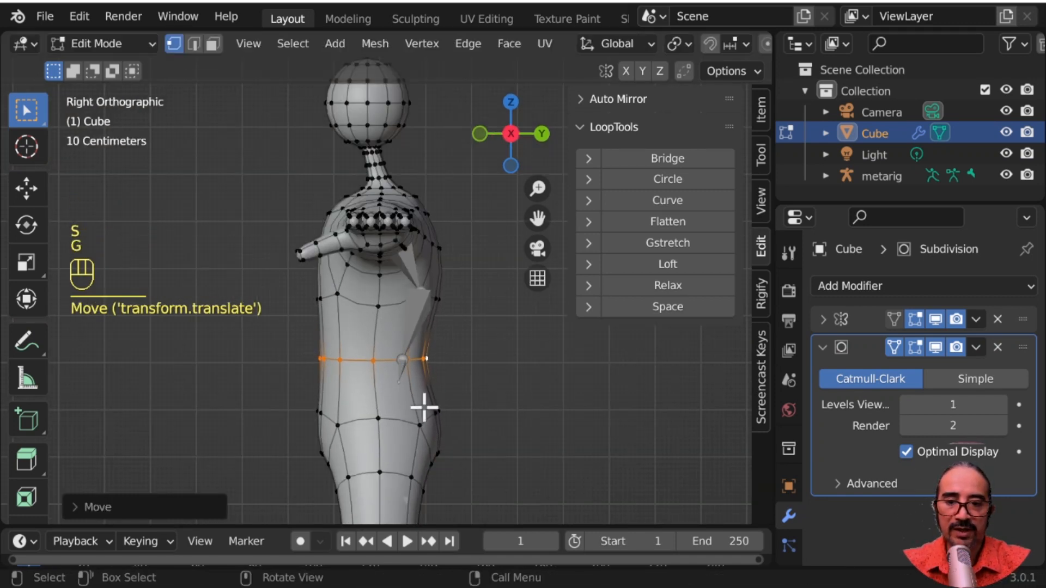
key(g)
click(465, 407)
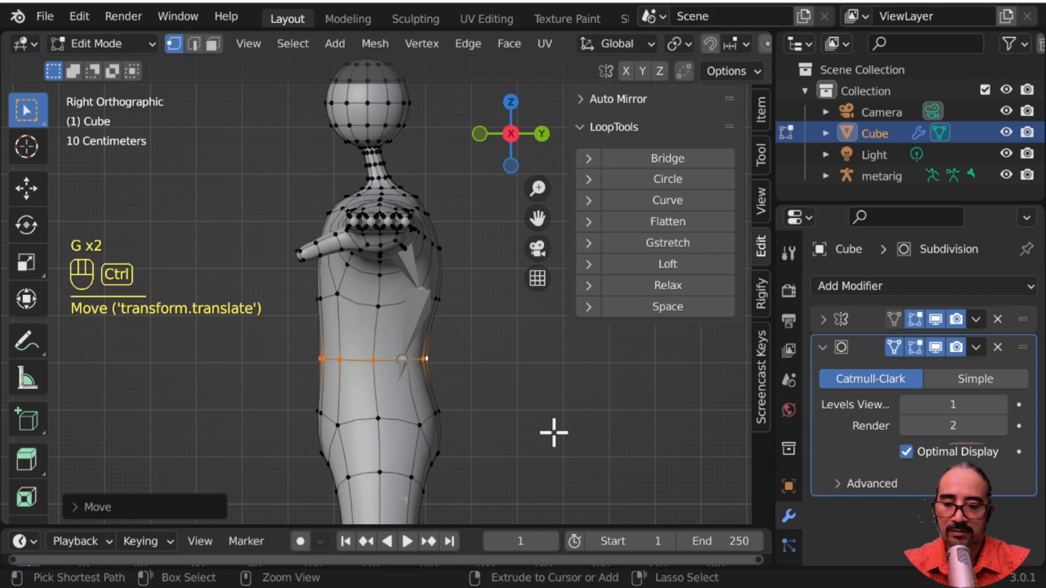
key(ctrl+z)
middle_drag(437, 427, 363, 423)
key(Tab)
scroll(472, 429, down, 4)
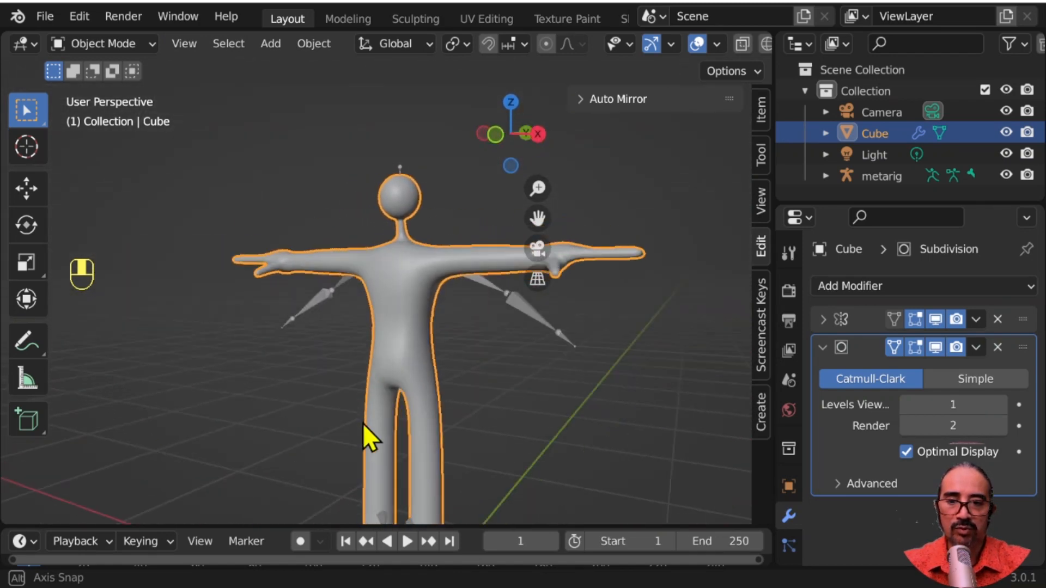
shift+middle_drag(462, 441, 362, 268)
Duplicate the two stacked faces on the side of the head and place the copy just outside the head as an ear base
key(Tab)
scroll(463, 392, up, 6)
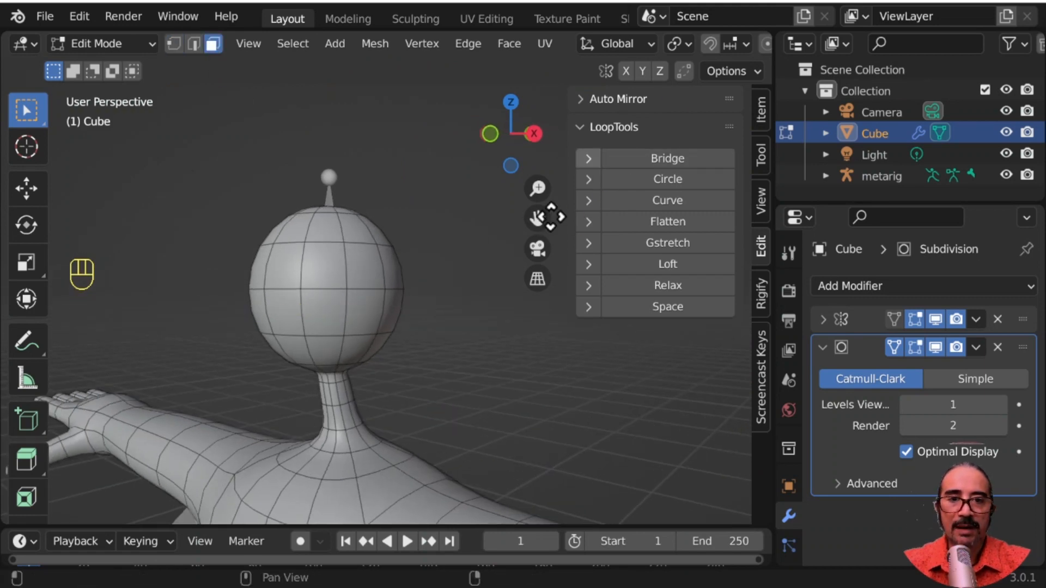
key(KP_3)
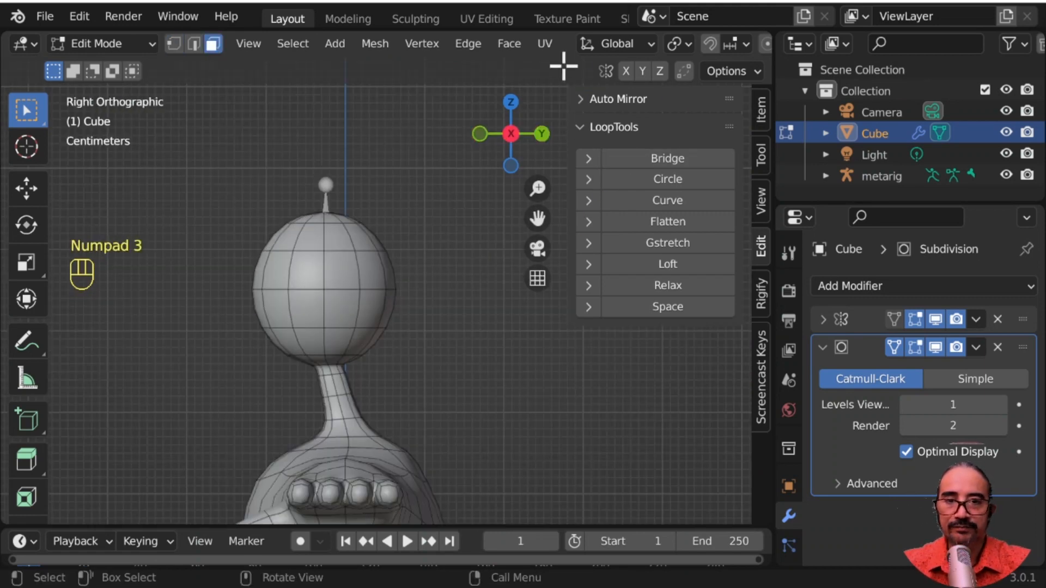
scroll(550, 47, down, 10)
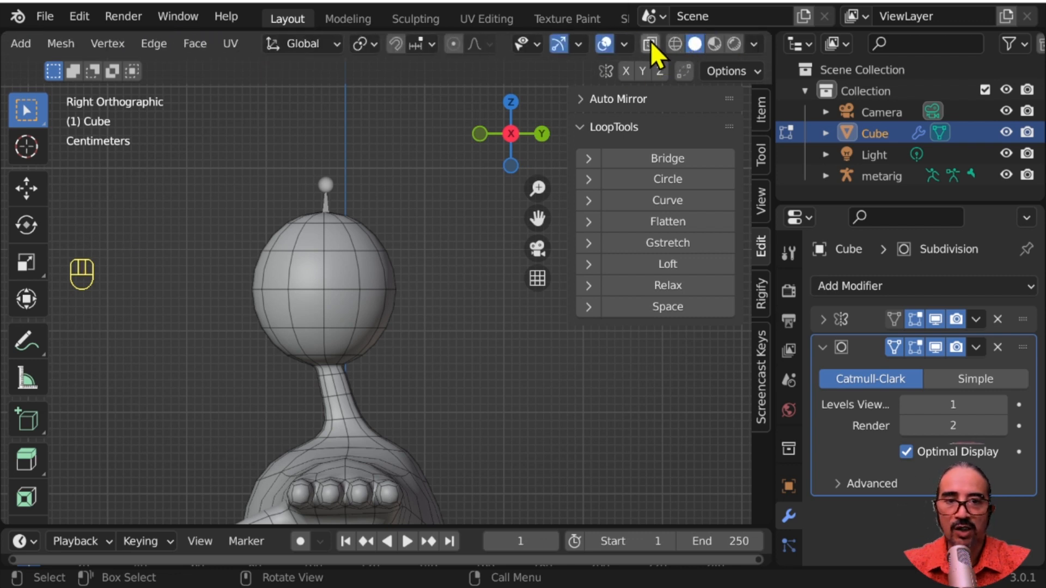
click(650, 43)
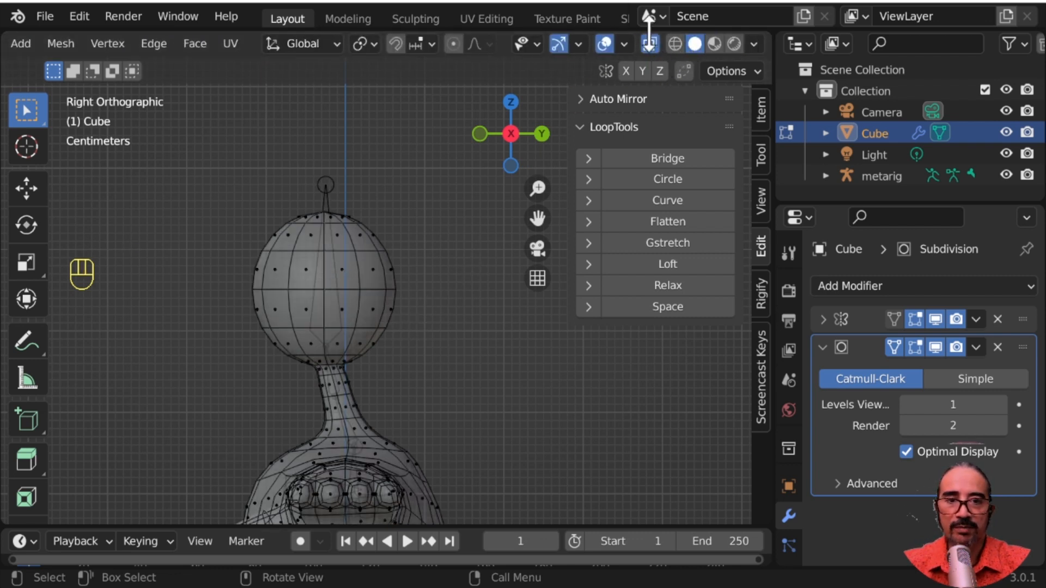
click(648, 44)
click(339, 310)
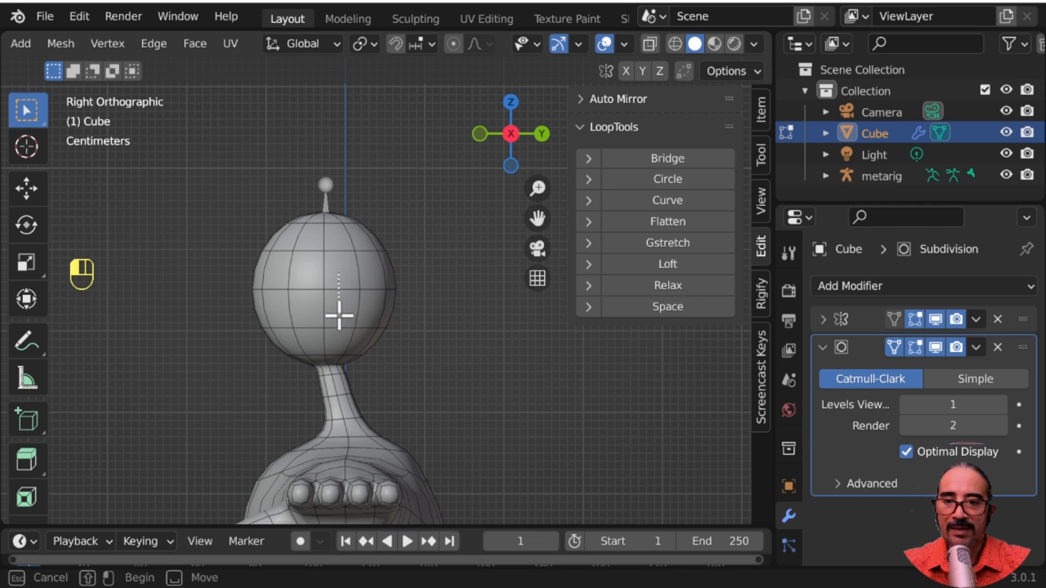
shift+click(346, 280)
shift+click(353, 319)
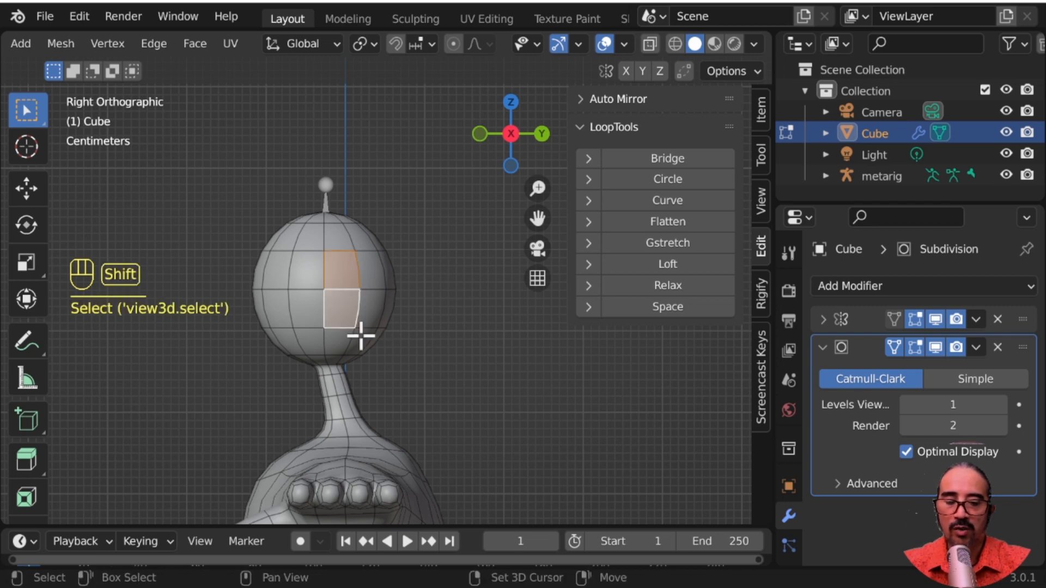
key(KP_1)
scroll(364, 334, up, 4)
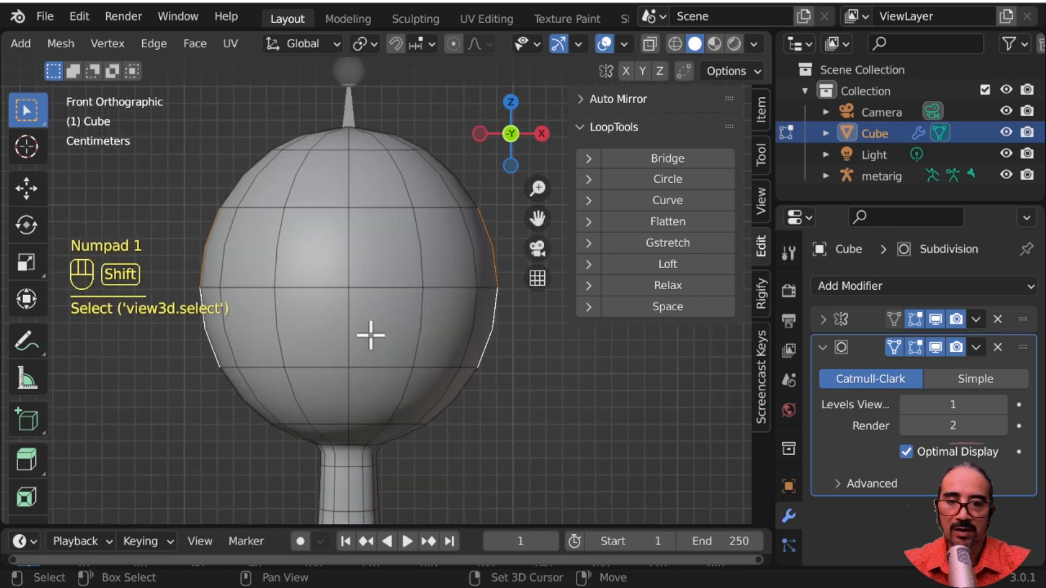
shift+middle_drag(369, 334, 266, 380)
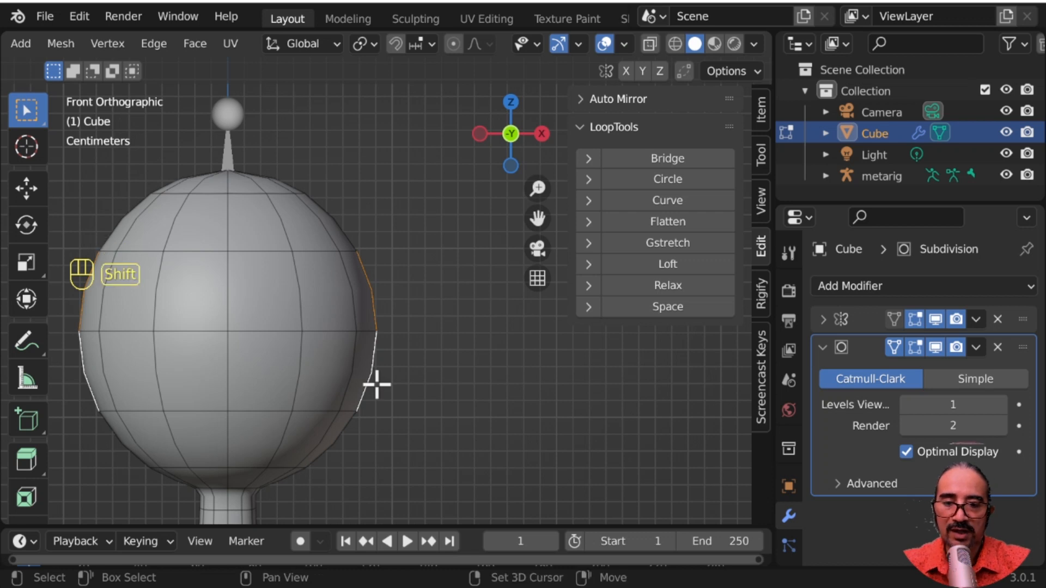
key(shift+d)
click(401, 384)
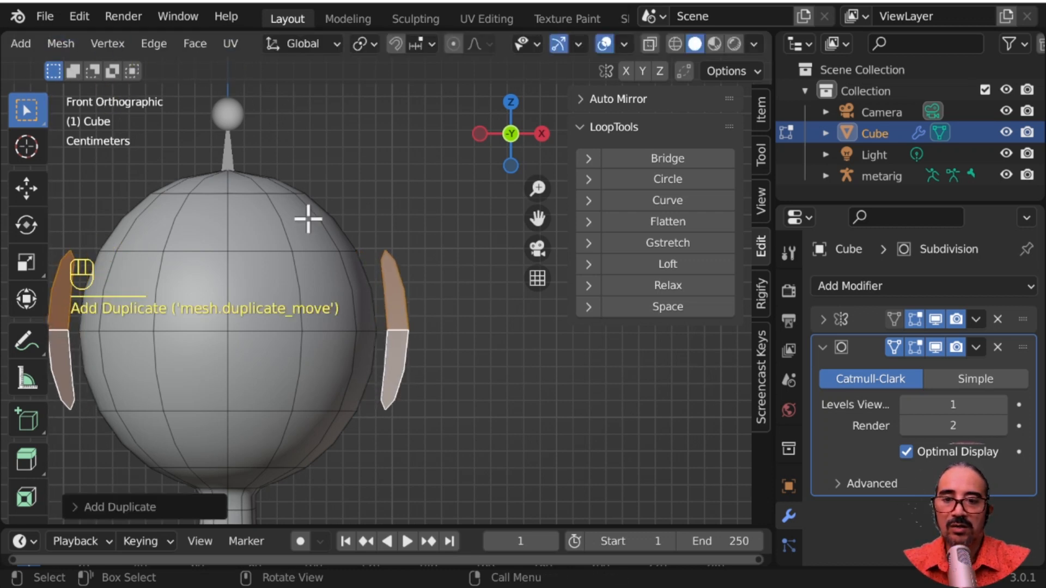
Pull the upper outer edge of the duplicated ear faces away from the head
scroll(167, 47, up, 6)
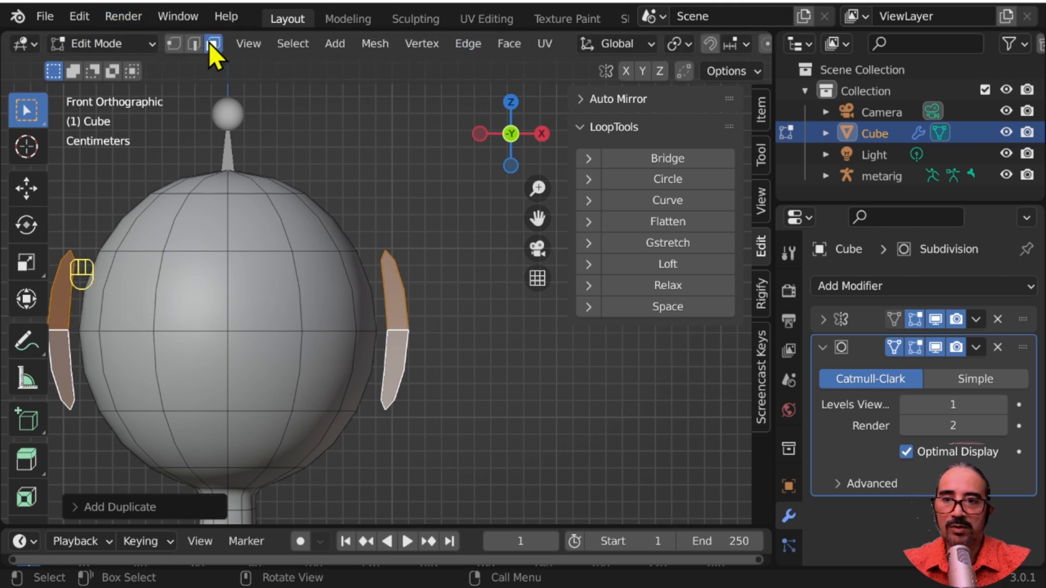
click(201, 44)
click(410, 301)
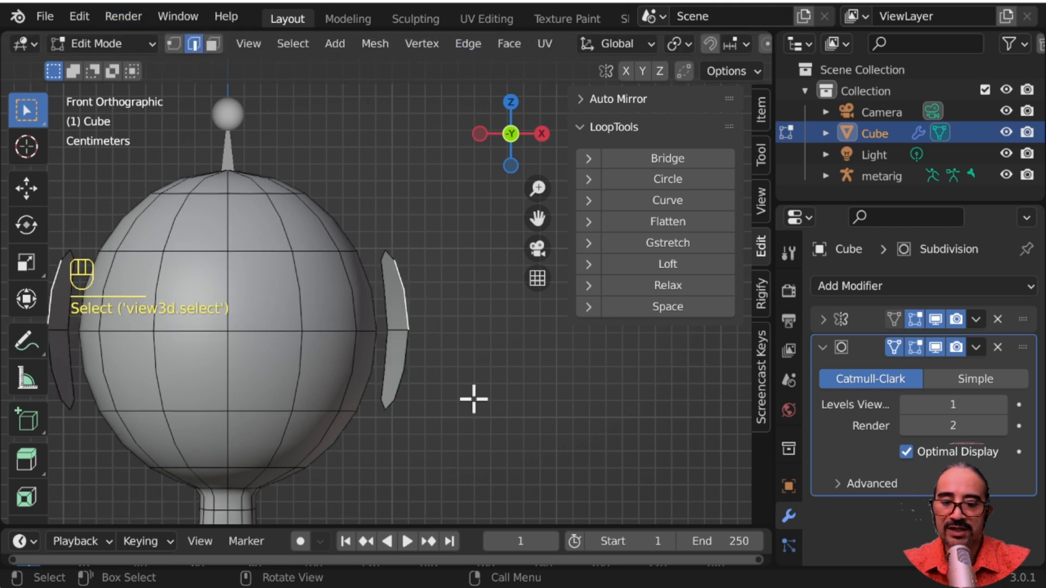
key(g)
click(459, 392)
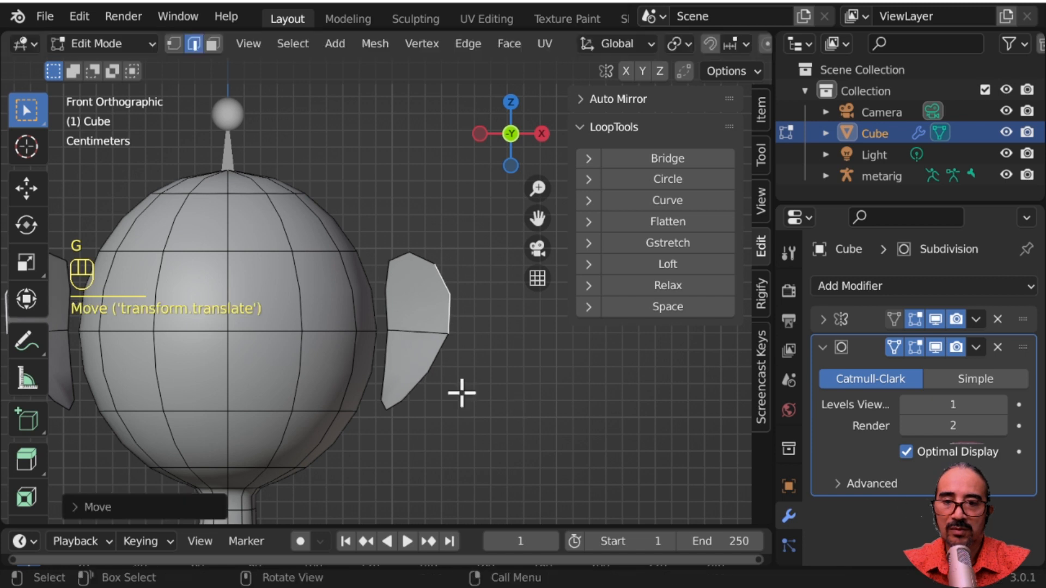
Move the lower outer edge of the ear faces outward and adjust its scale and position to round the outline
click(420, 373)
key(g)
click(483, 386)
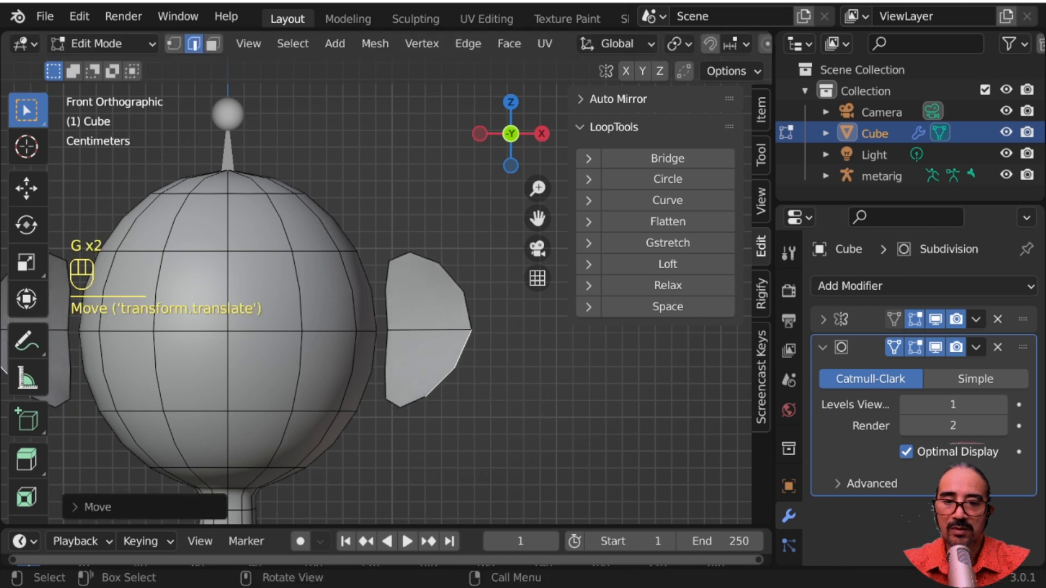
key(s)
click(509, 397)
key(g)
click(420, 387)
Raise the ear's bottom edge and rotate it until it lies roughly horizontal
click(468, 431)
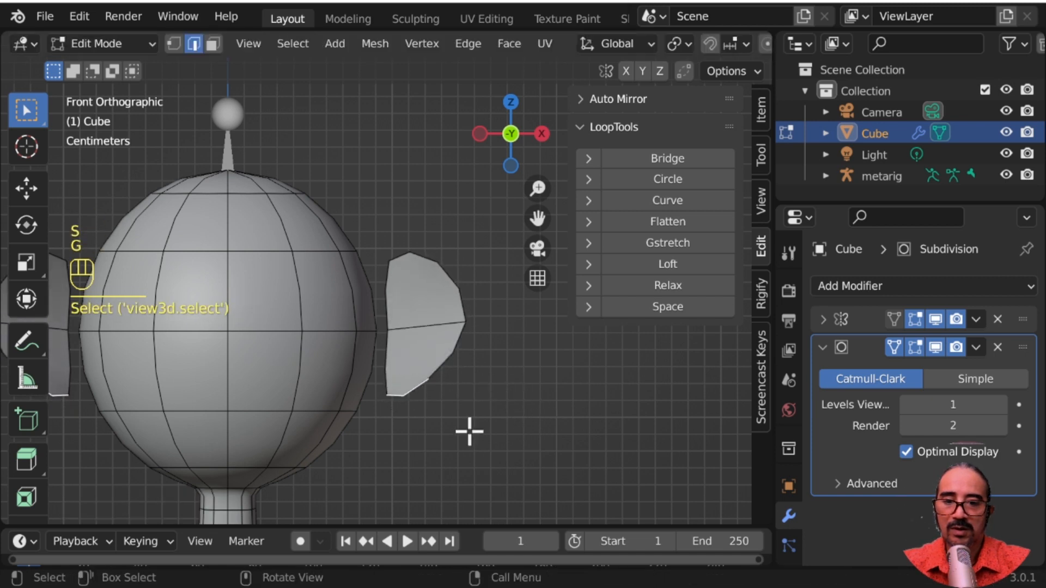
key(g)
click(478, 387)
key(r)
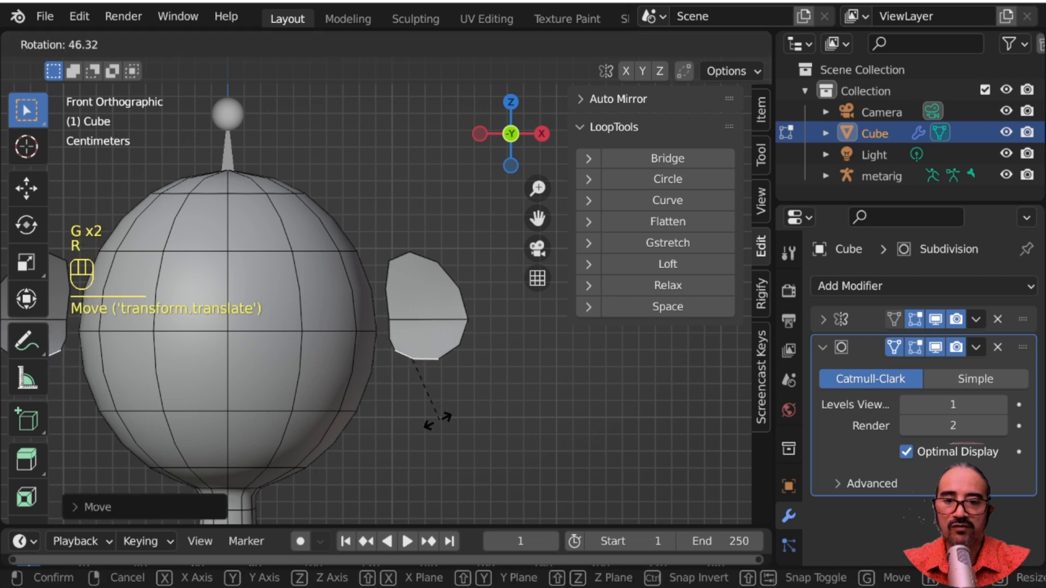
click(438, 421)
Rotate the ear's top edge and shift it slightly outward and down
click(406, 260)
key(r)
click(529, 346)
key(g)
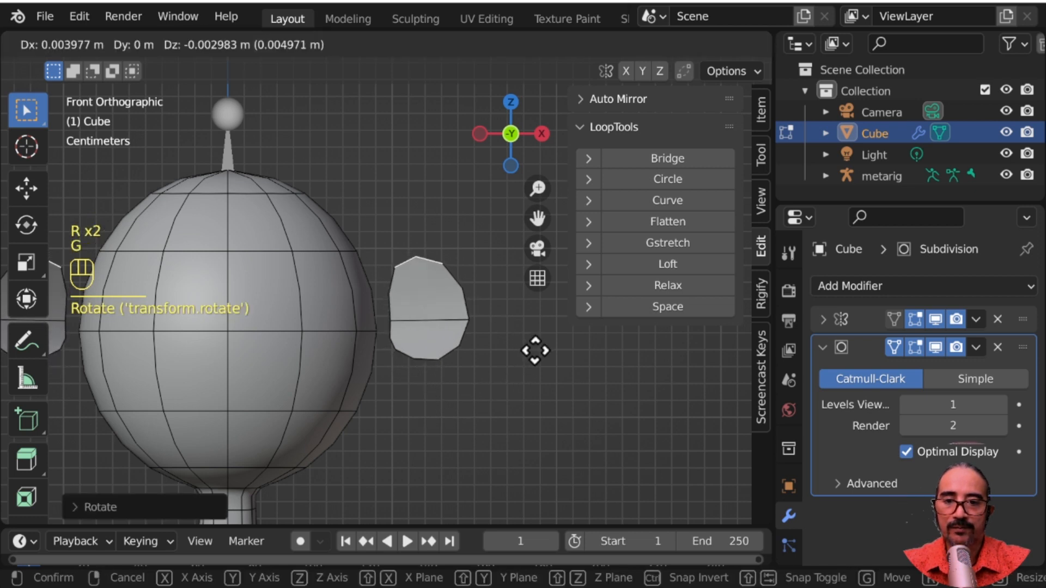
click(543, 352)
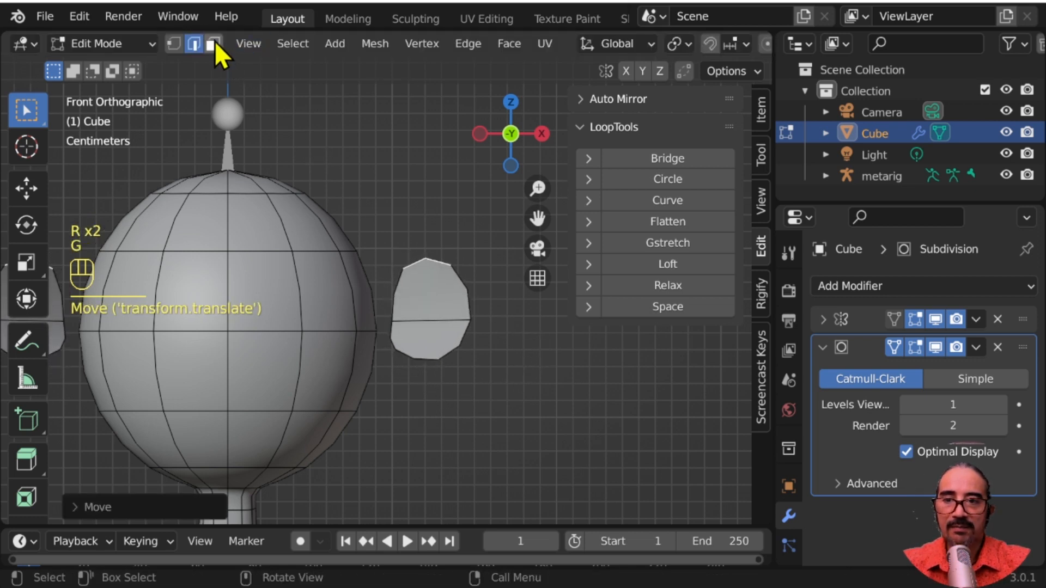
Extrude both flat ear faces to give the ear thickness
click(213, 44)
click(427, 314)
middle_drag(427, 315, 518, 435)
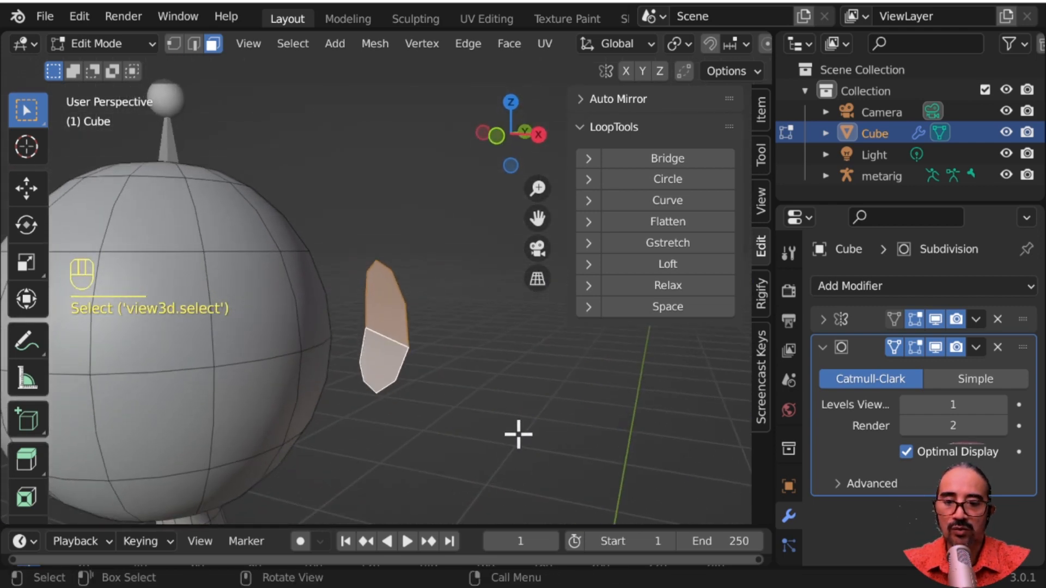
click(479, 425)
mouse_move(481, 421)
middle_down()
mouse_move(393, 437)
mouse_move(487, 426)
middle_up()
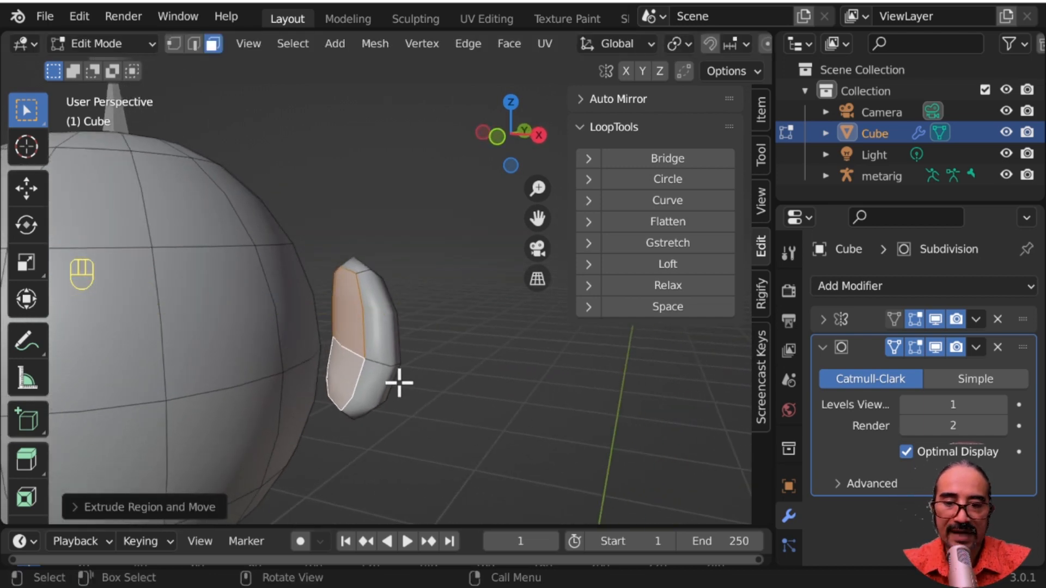
Select the whole linked ear piece and rotate it in top view so it flares backward from the head, fine-tuning with trackball rotation
key(l)
key(KP_7)
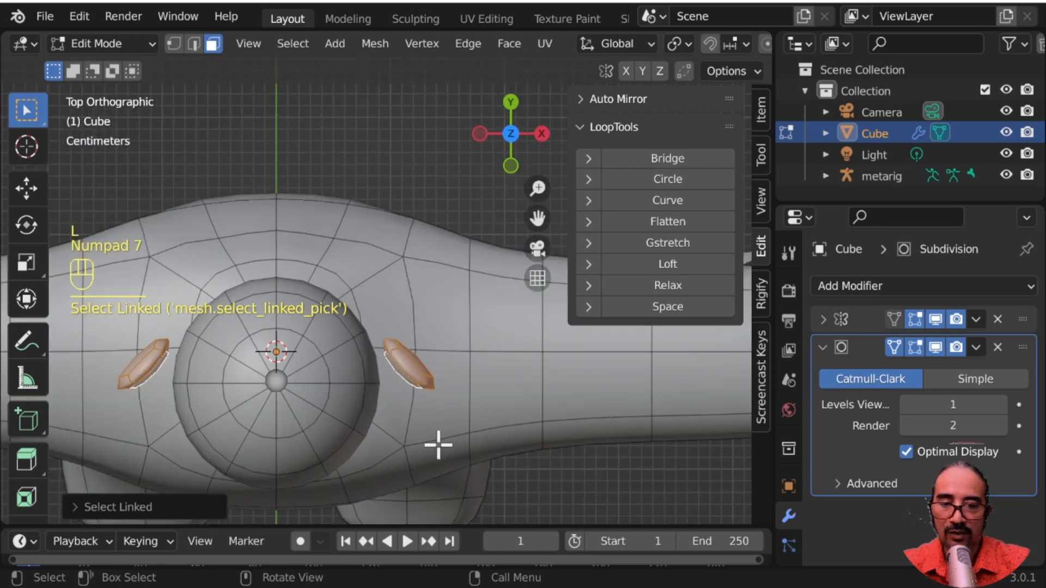
key(r)
click(459, 360)
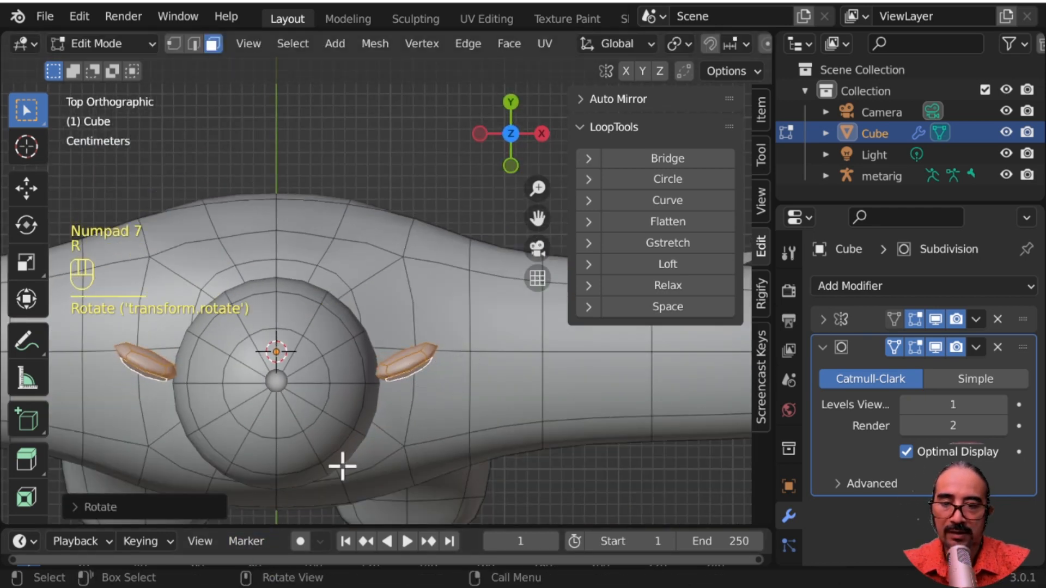
key(r)
key(r)
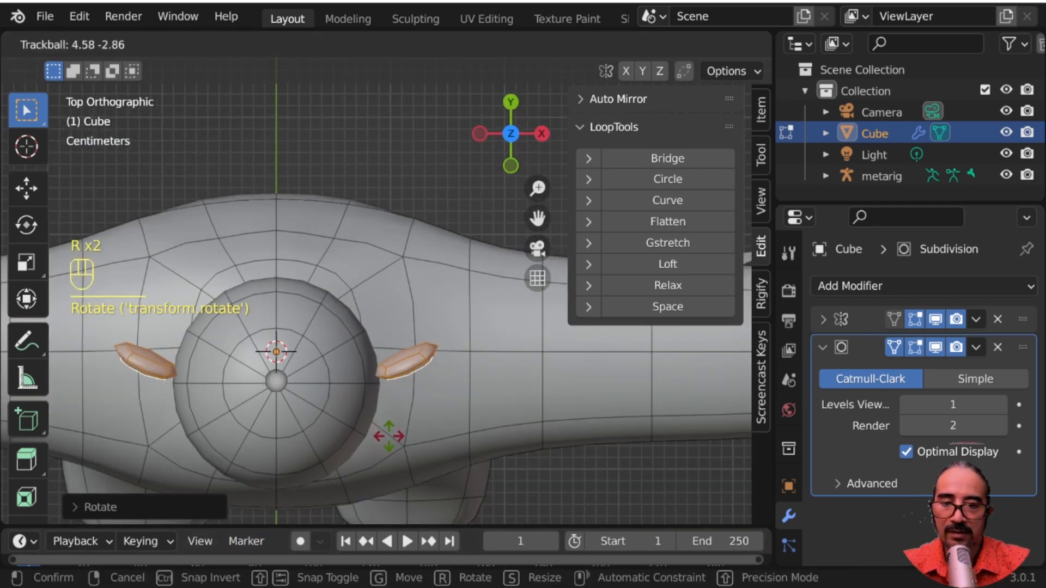
click(408, 478)
middle_drag(409, 478, 453, 383)
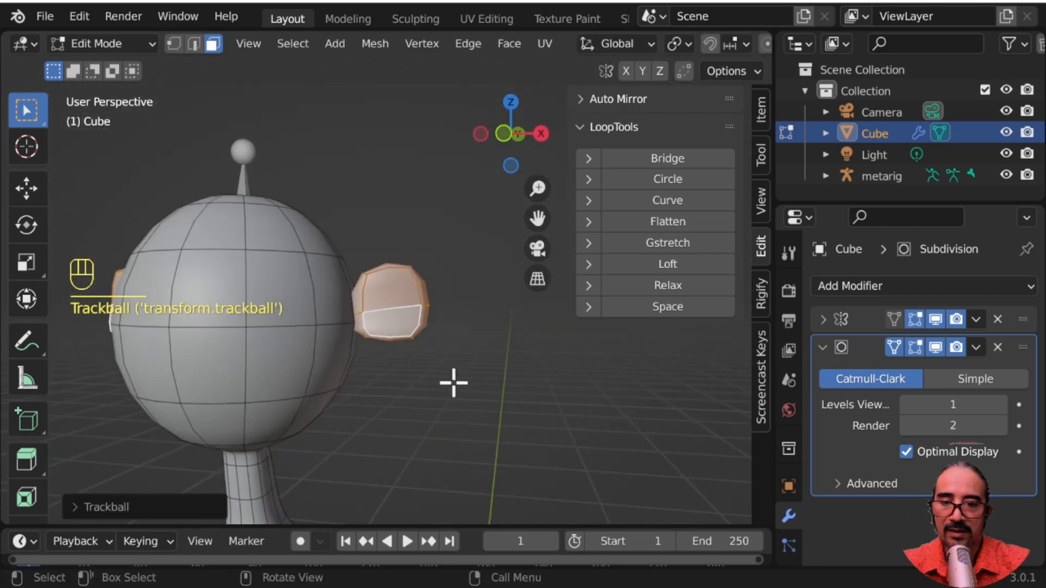
Narrow the ear along X to about 0.79 and move it against the side of the head
key(s)
key(x)
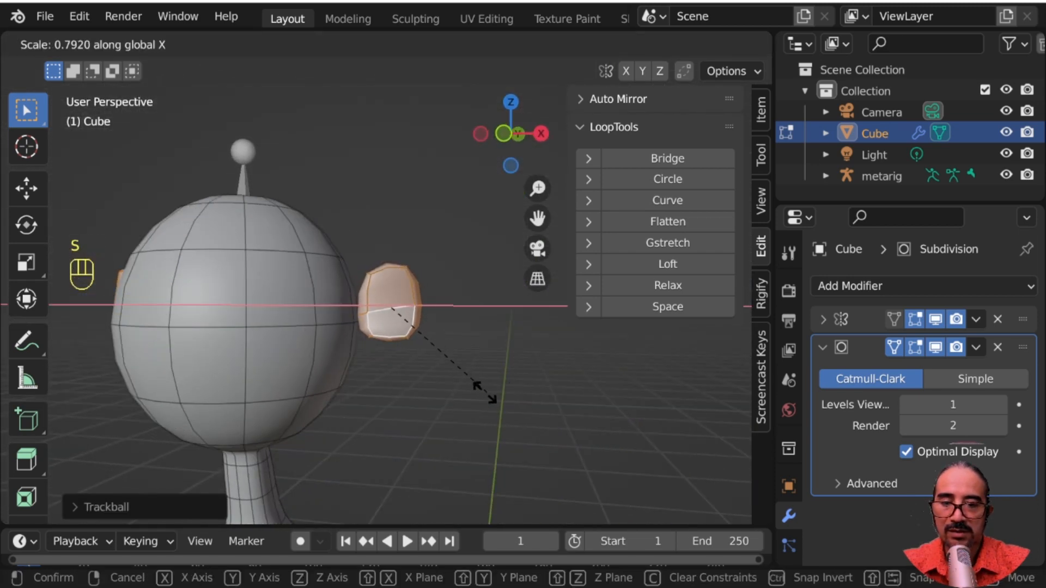
click(481, 390)
key(g)
click(464, 399)
Extrude the ear's two front faces and scale them inward to form a rim
middle_drag(462, 401, 287, 397)
scroll(287, 397, up, 3)
middle_drag(299, 354, 341, 343)
click(283, 326)
shift+click(277, 375)
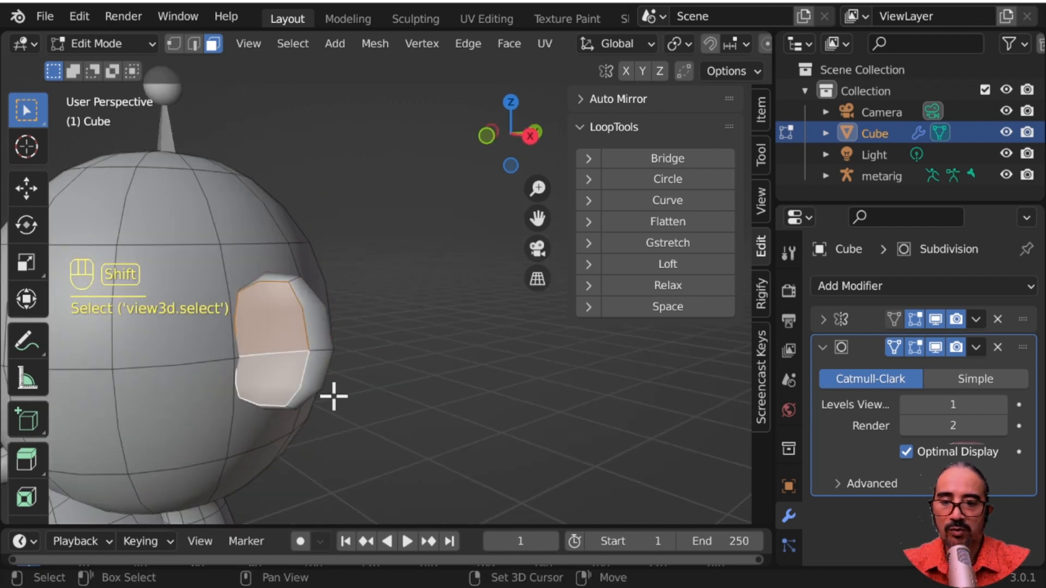
middle_drag(333, 396, 467, 402)
scroll(520, 448, up, 2)
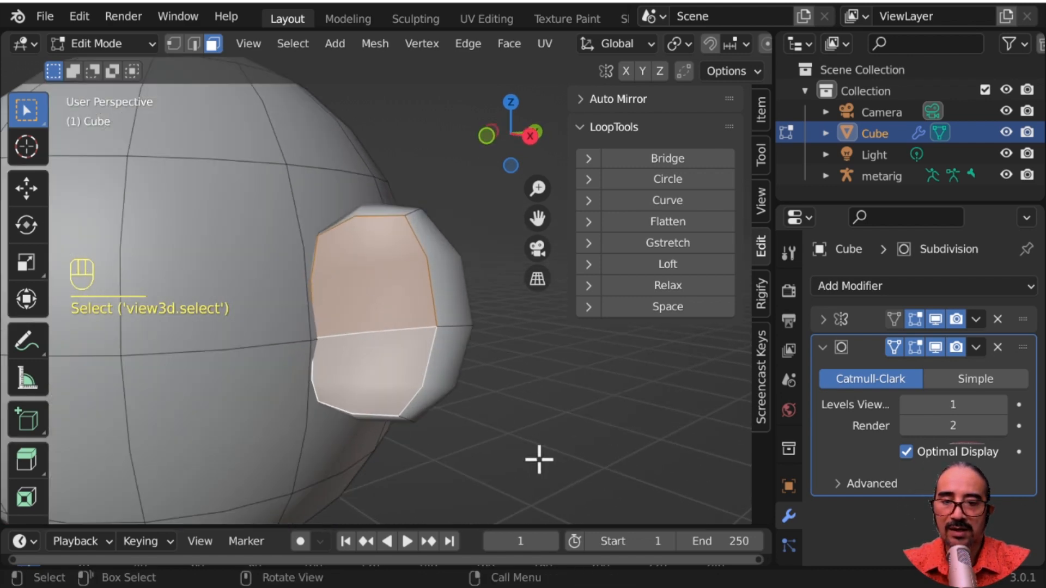
key(e)
key(s)
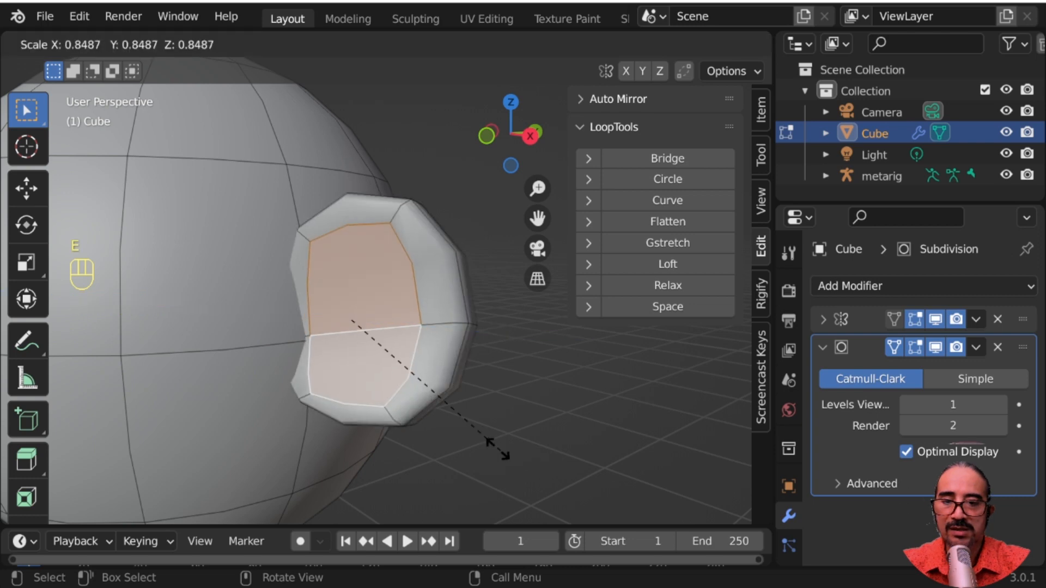
click(420, 390)
Push the inner ear faces inward, extrude them deeper and adjust their scale to hollow out the ear
middle_drag(420, 390, 490, 392)
key(g)
click(362, 435)
key(e)
click(378, 416)
key(s)
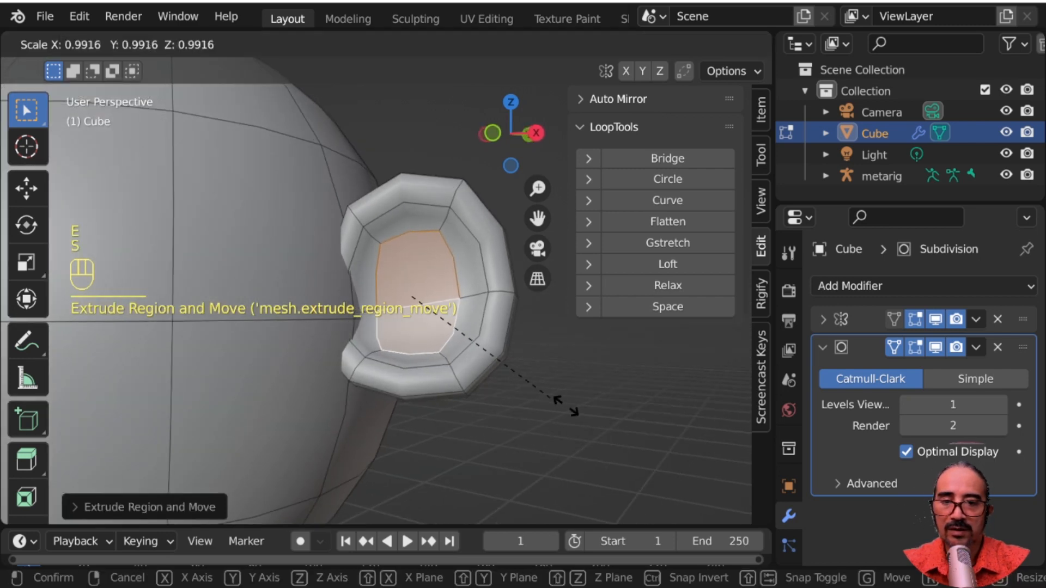
click(570, 407)
Check the shape of the ears in Object Mode and return to Edit Mode close to the front of the head
key(Tab)
scroll(543, 420, down, 5)
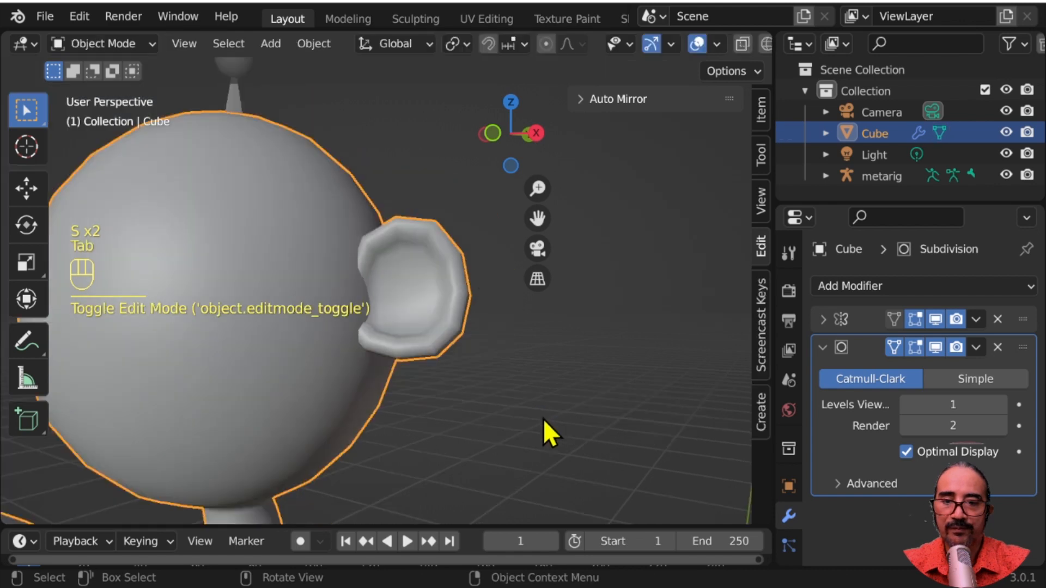
middle_drag(462, 413, 562, 376)
key(Tab)
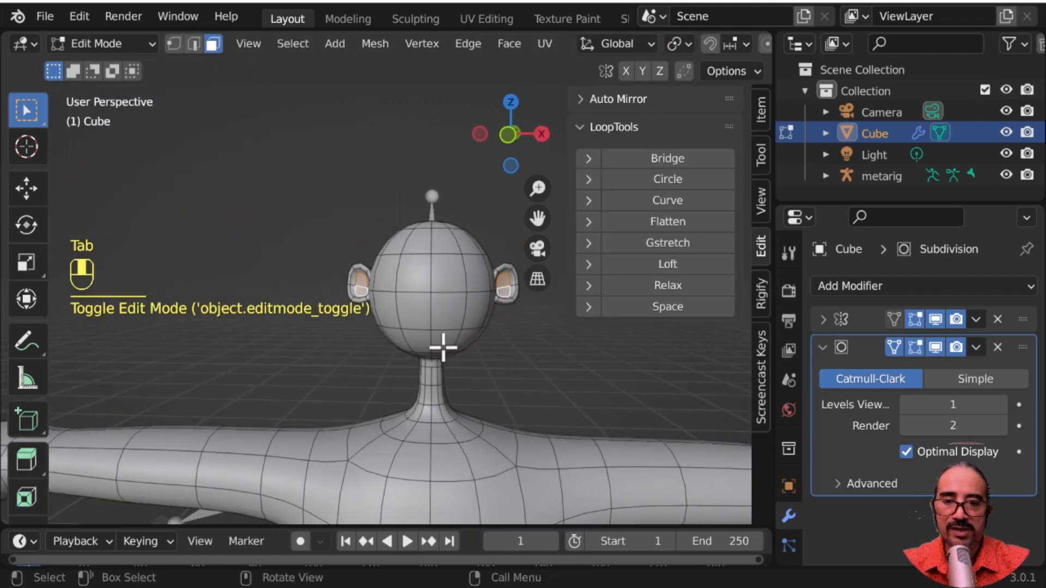
scroll(439, 346, up, 5)
shift+middle_drag(467, 351, 411, 292)
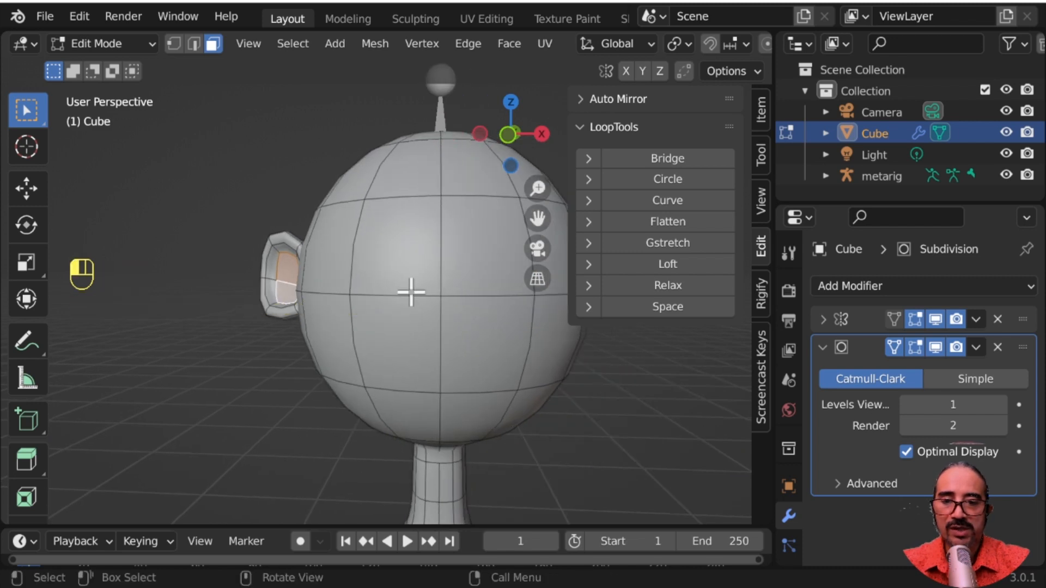
Snap the 3D cursor to the middle of the head's four central front faces
shift+click(456, 302)
shift+click(426, 320)
key(shift+s)
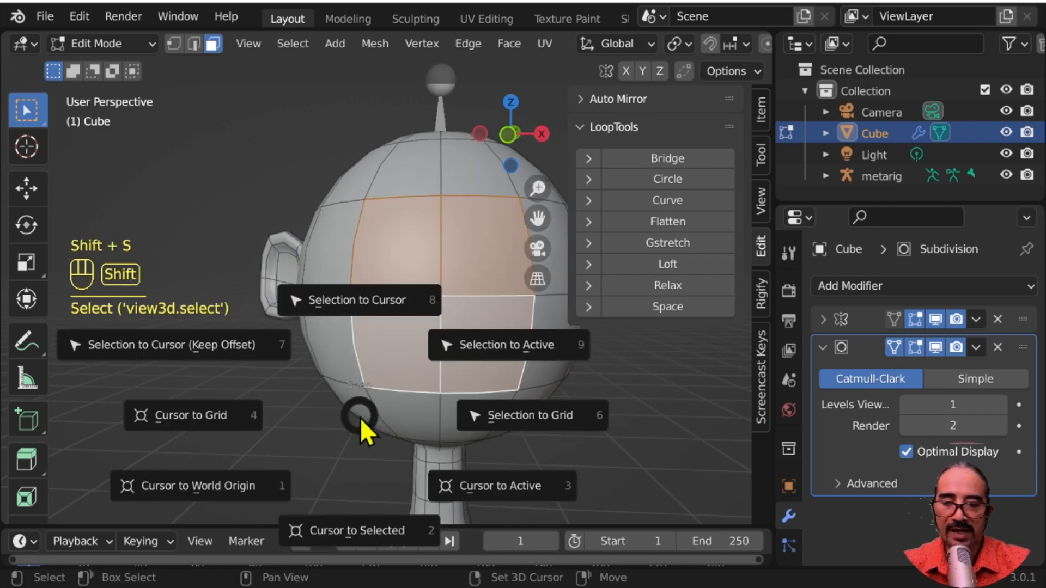
click(376, 527)
scroll(446, 413, down, 3)
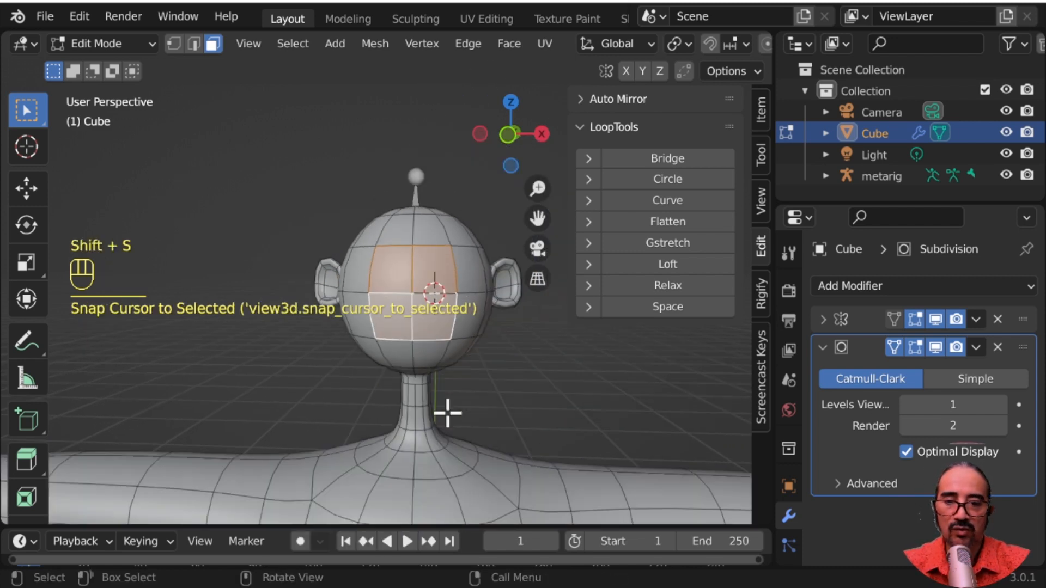
Switch to vertex selection and snap the 3D cursor to the vertex at the centre of the face
scroll(450, 410, up, 4)
mouse_move(418, 407)
middle_down()
mouse_move(378, 406)
mouse_move(399, 402)
middle_up()
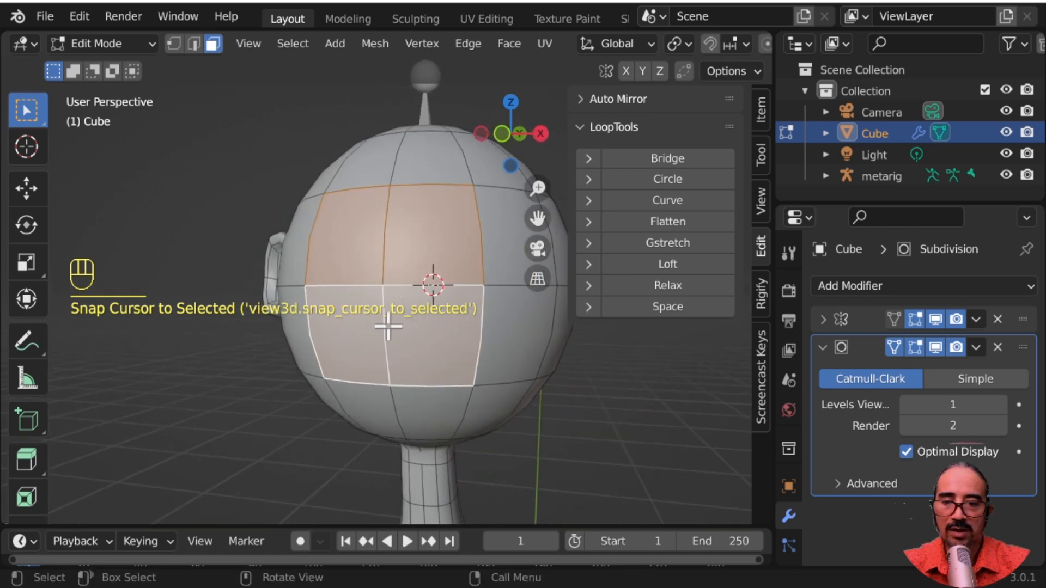
click(174, 43)
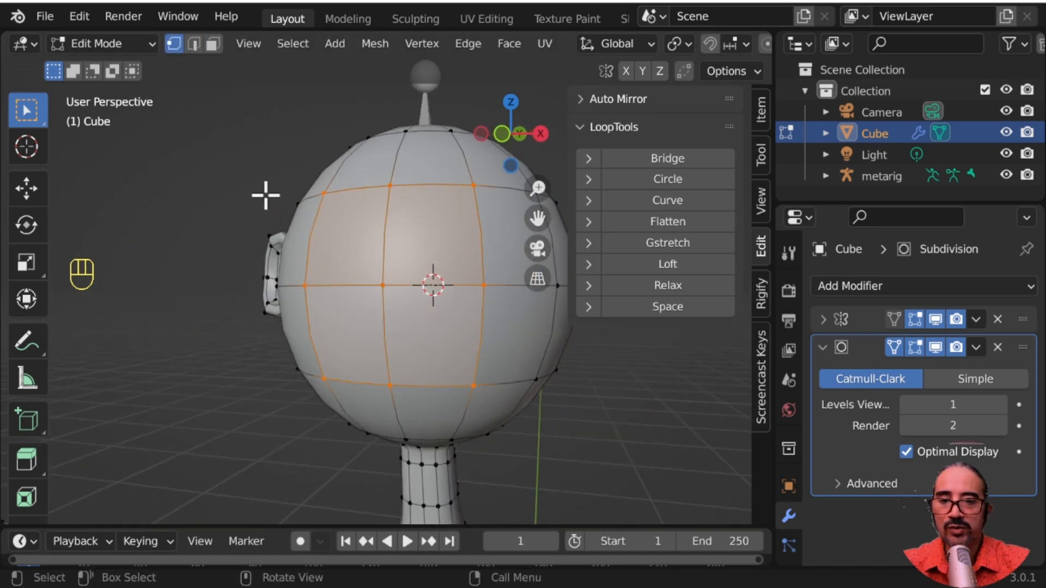
click(385, 285)
key(shift+s)
click(409, 434)
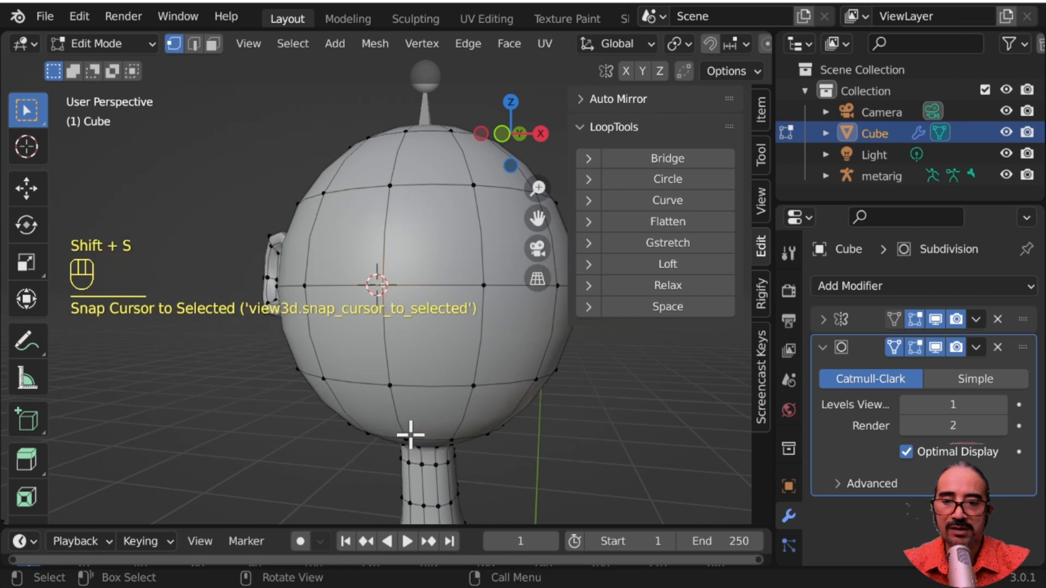
Leave Edit Mode and add a cube mesh at the 3D cursor on the front of the head
key(Tab)
scroll(419, 390, down, 5)
scroll(419, 390, up, 3)
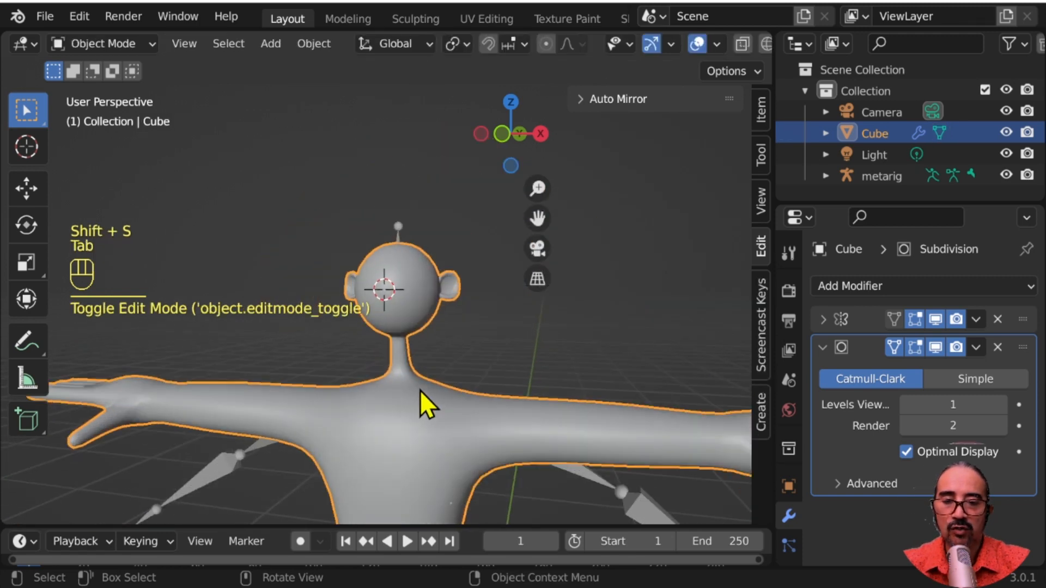
scroll(419, 390, down, 3)
key(shift+a)
mouse_move(371, 168)
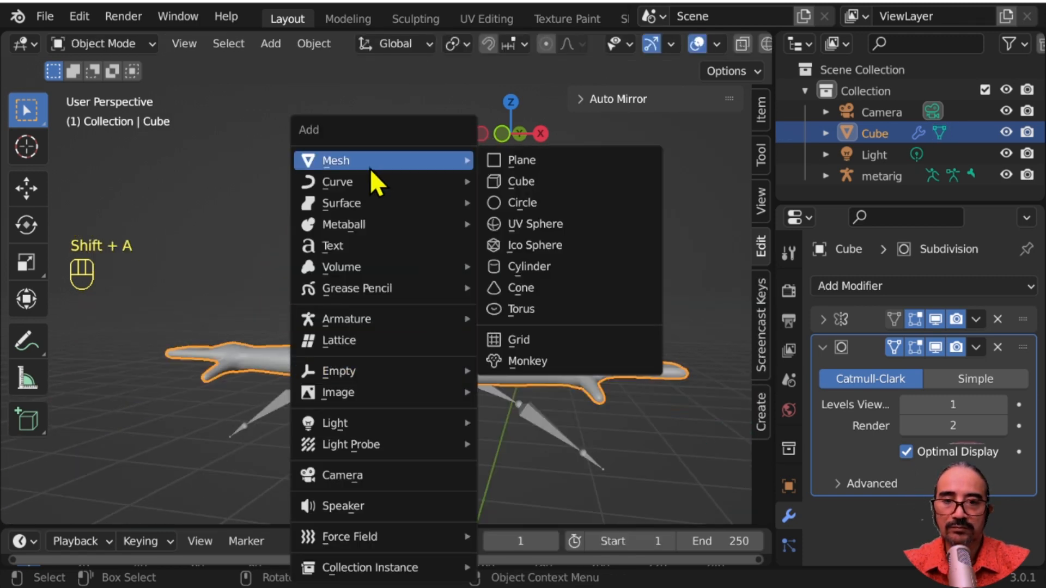
click(493, 186)
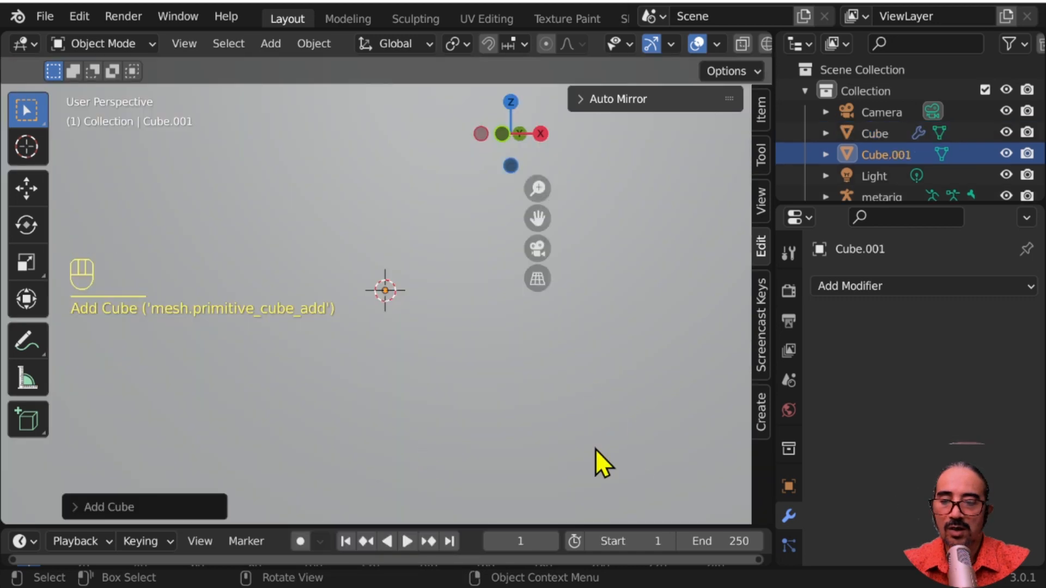
Scale the new cube down repeatedly until it is a small nose-sized block on the face
key(s)
click(403, 310)
key(s)
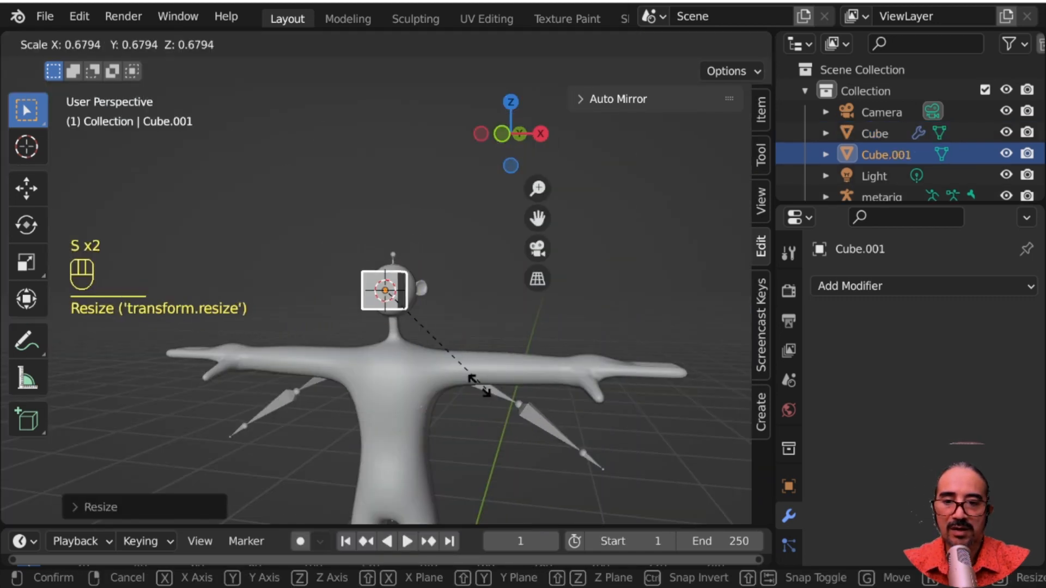
click(413, 341)
scroll(437, 358, up, 6)
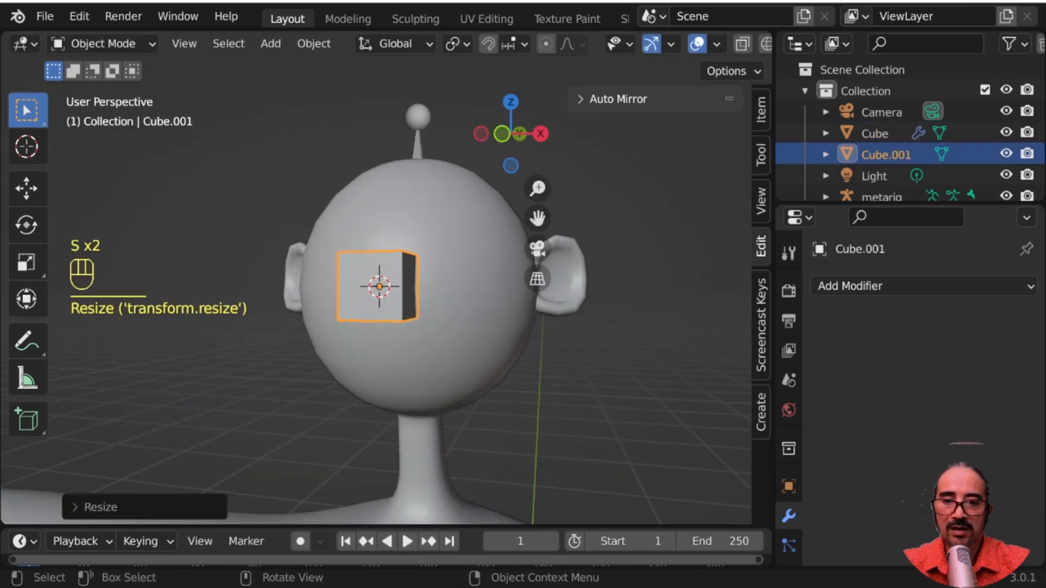
key(s)
click(447, 378)
Move the small nose cube along Y so that it sits against the front surface of the head
key(KP_1)
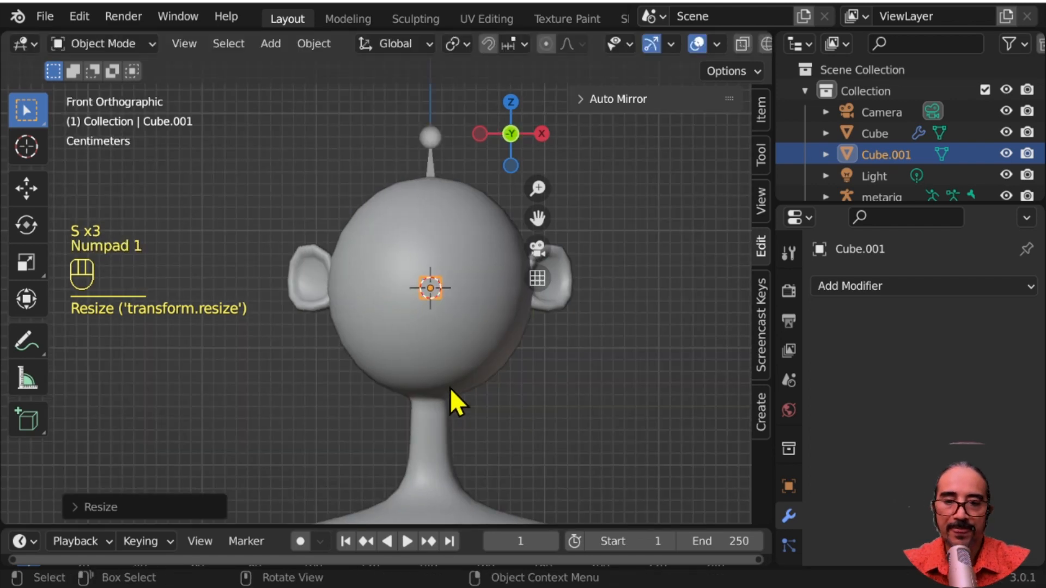
scroll(450, 388, up, 2)
middle_drag(450, 387, 348, 394)
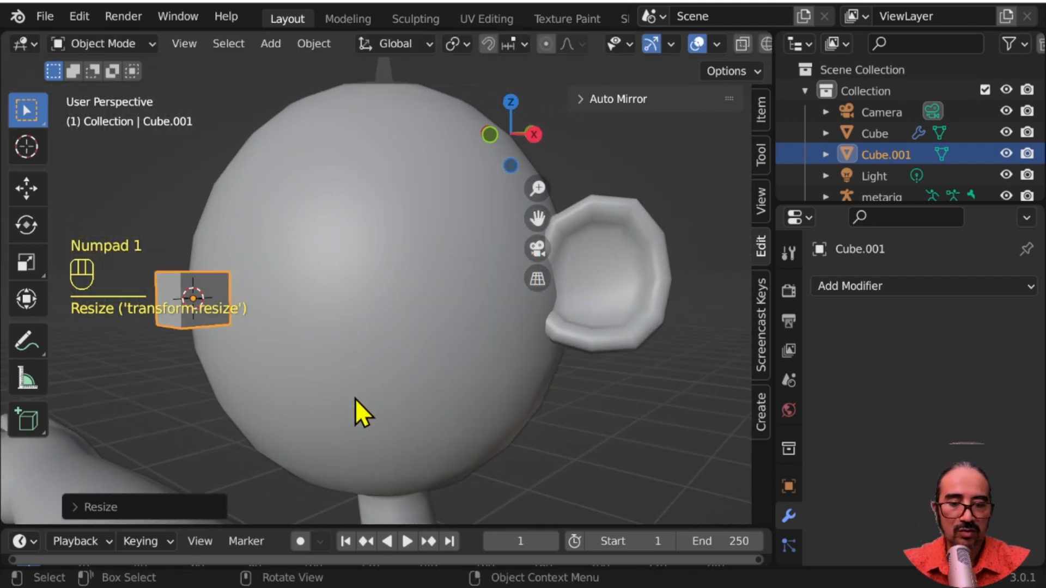
key(KP_3)
middle_drag(57, 436, 354, 386)
scroll(327, 394, up, 3)
key(g)
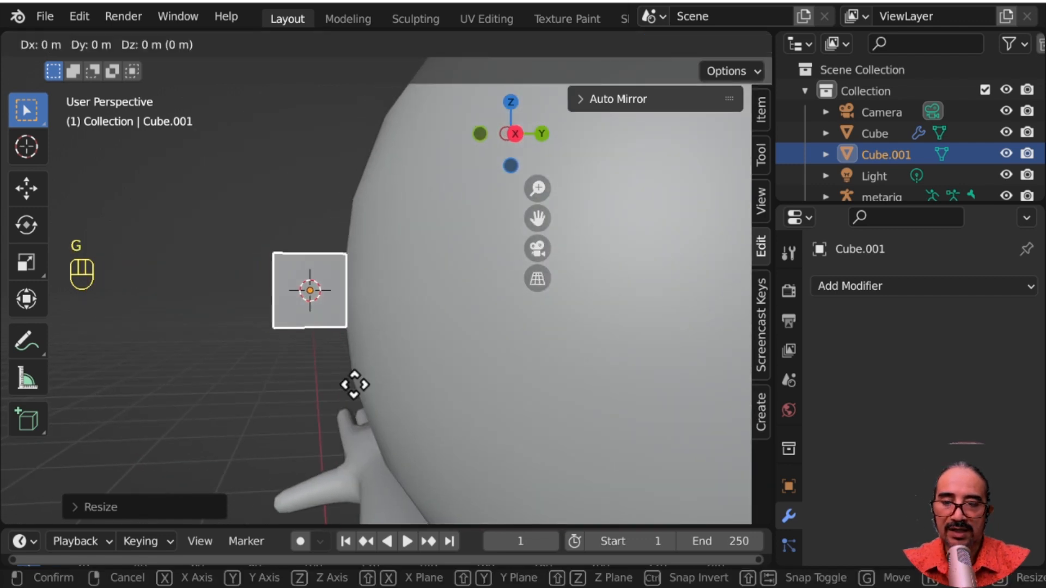
key(y)
click(362, 381)
middle_drag(314, 351, 346, 340)
Mirror the nose cube across X with AutoMirror
key(Tab)
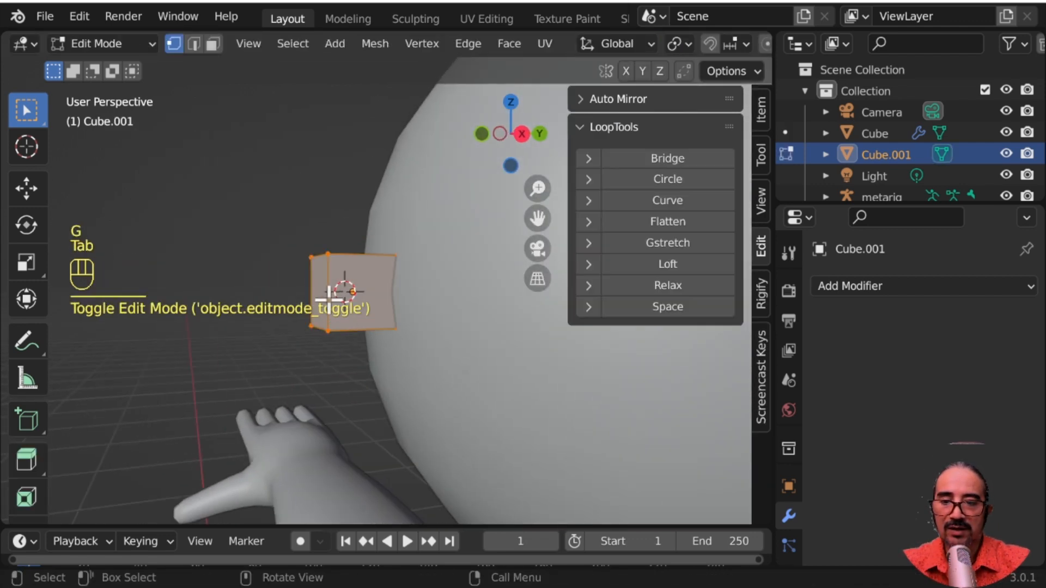
key(Tab)
scroll(360, 365, down, 5)
key(KP_1)
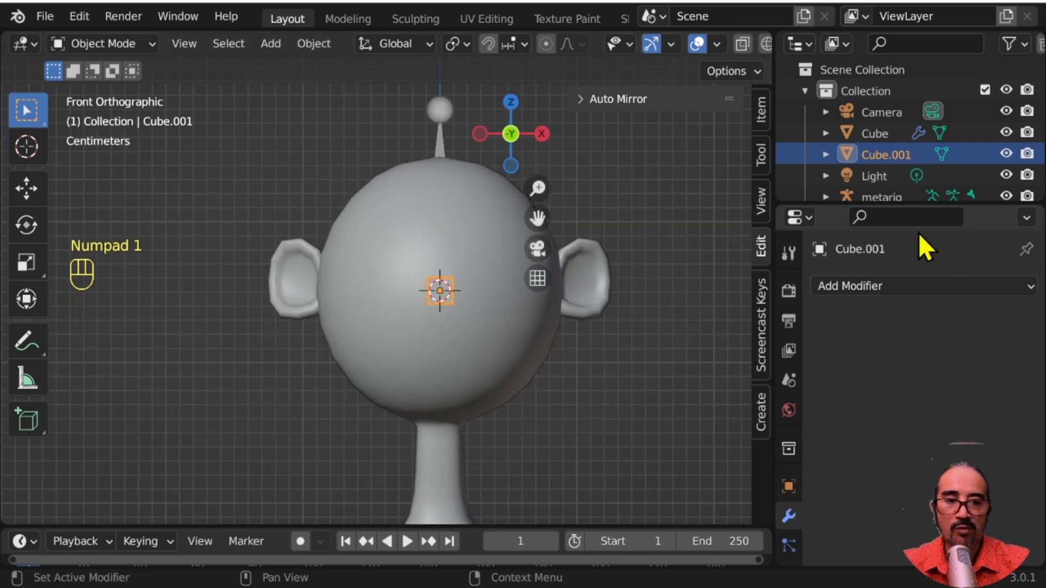
click(904, 289)
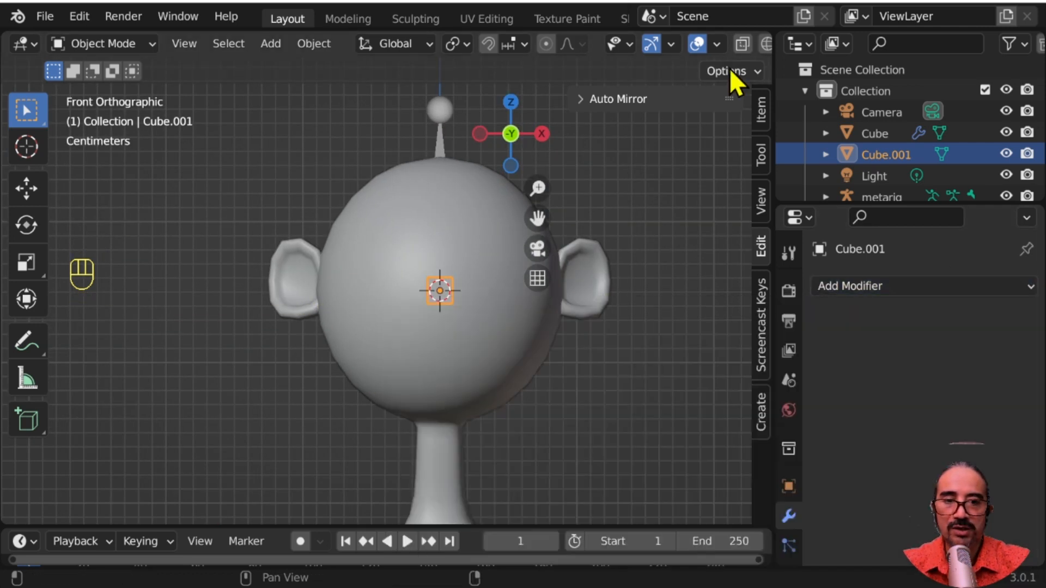
click(612, 98)
click(639, 132)
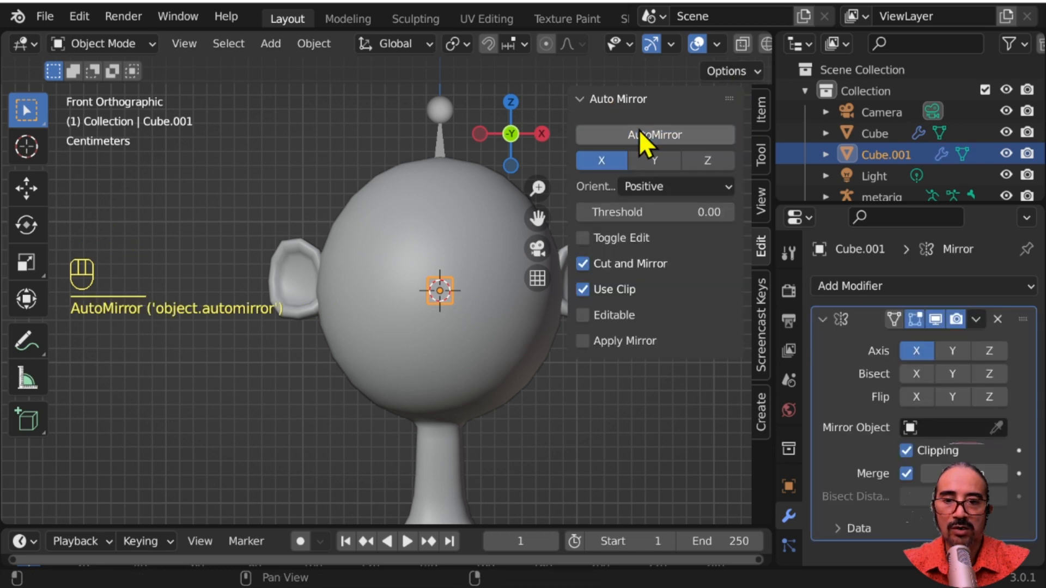
Duplicate the mirrored nose cube in place as a separate object and enter Edit Mode on the copy
key(Tab)
scroll(485, 312, up, 3)
shift+middle_drag(479, 315, 350, 350)
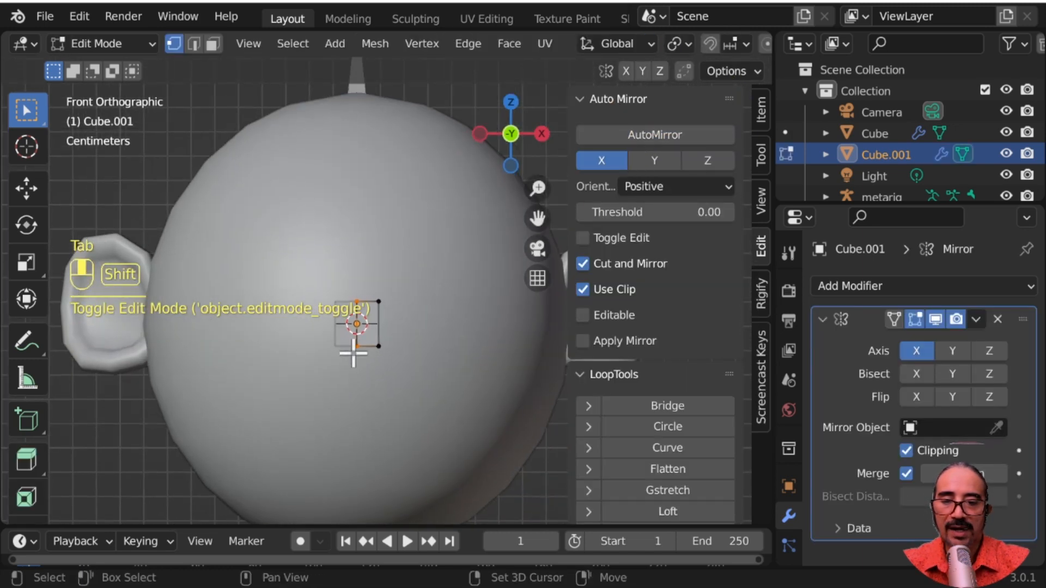
key(Tab)
key(shift+d)
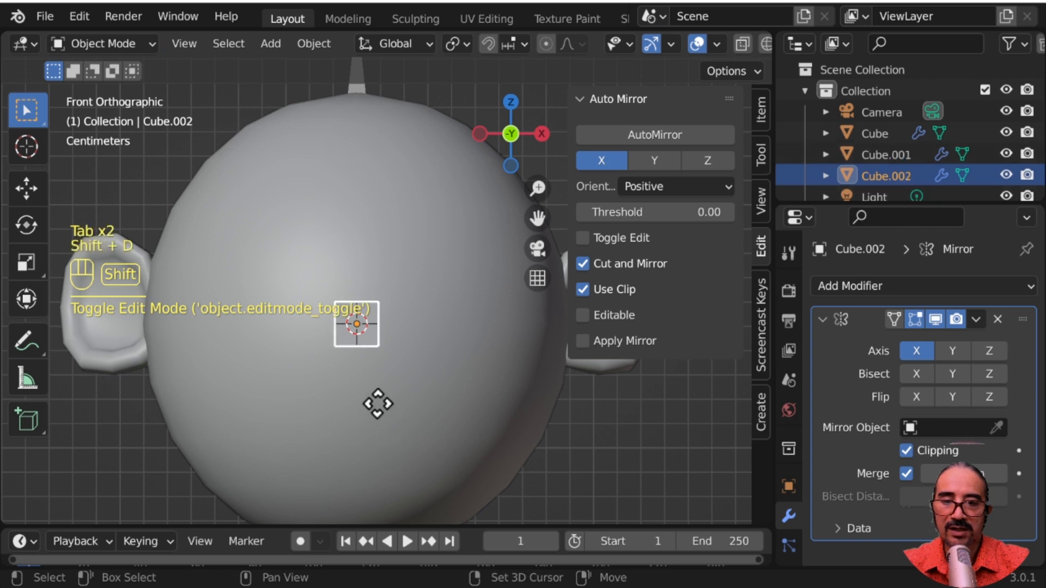
right_click(401, 332)
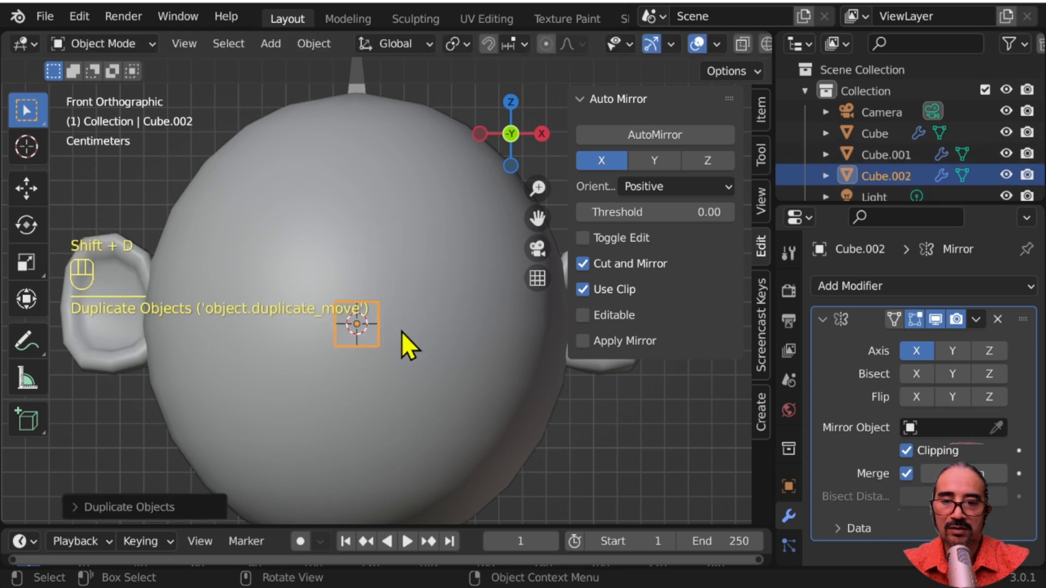
key(Tab)
Try to move the copy's whole mesh up the face with clipping on, and undo the move
key(a)
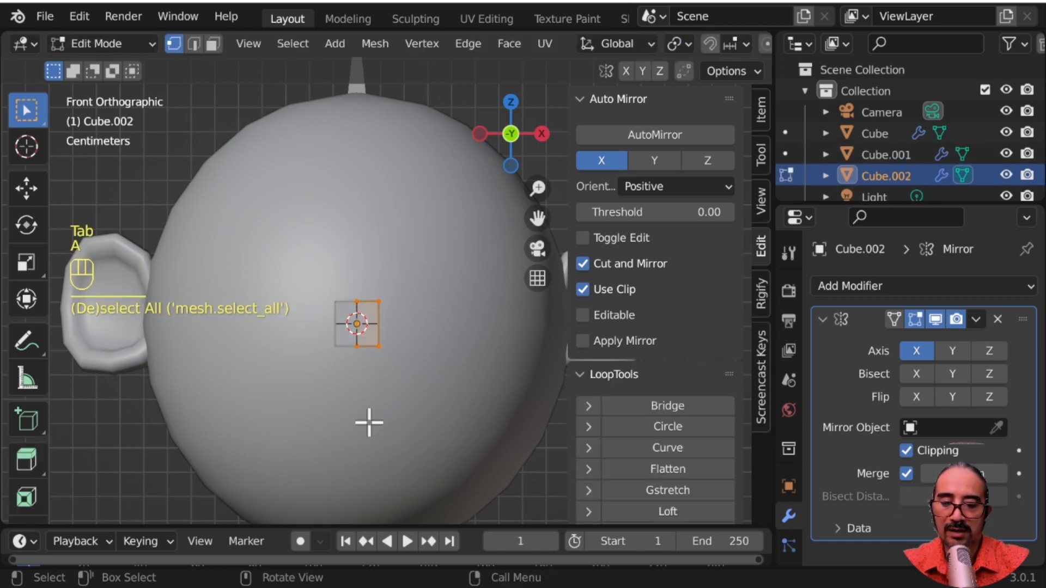
key(g)
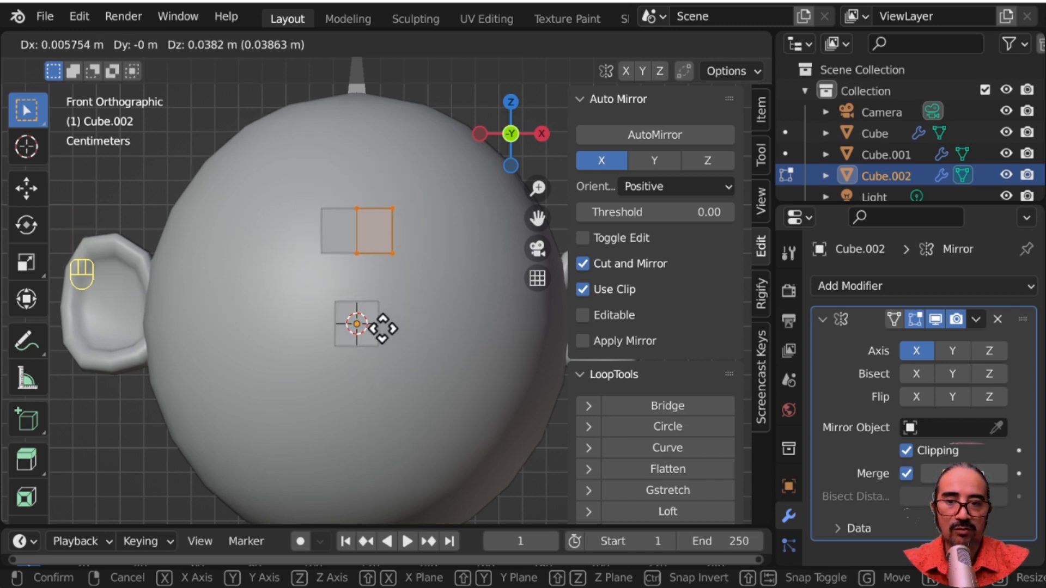
click(383, 345)
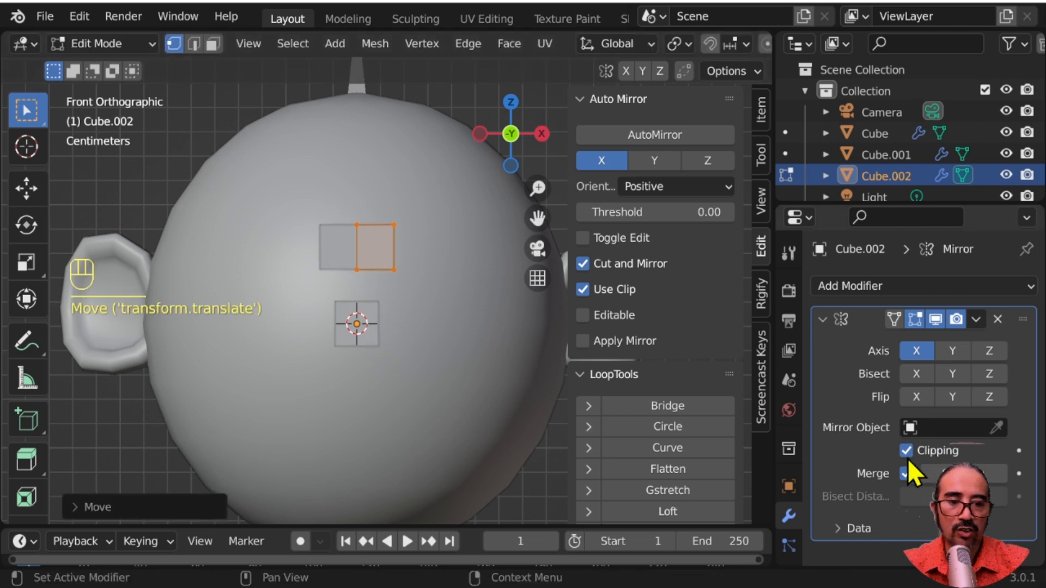
key(ctrl+z)
key(ctrl+z)
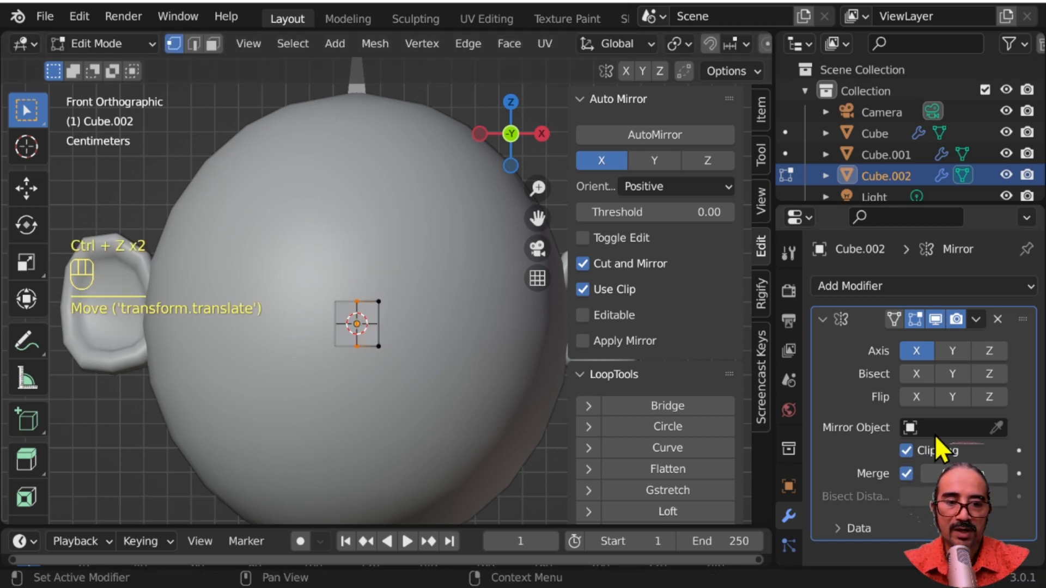
click(905, 450)
click(906, 473)
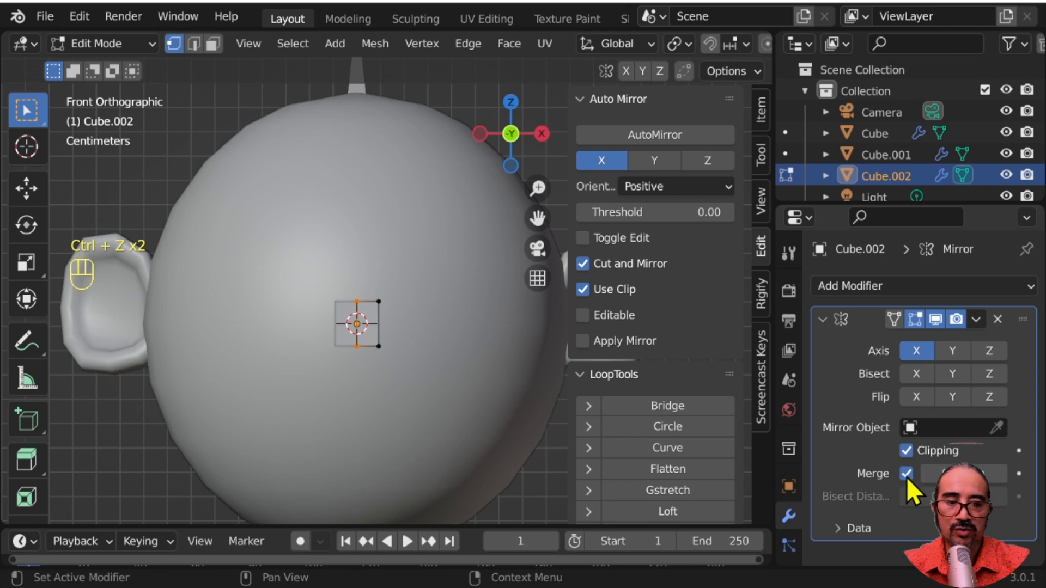
Box-select the front face of the copied cube's mesh and duplicate it in place
key(b)
drag(416, 409, 416, 409)
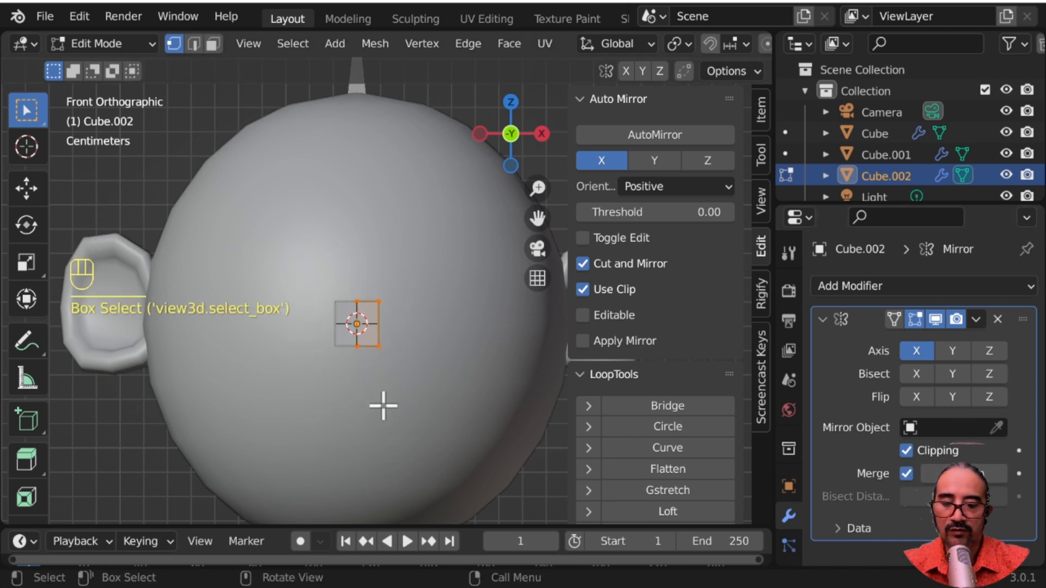
key(shift+d)
right_click(430, 326)
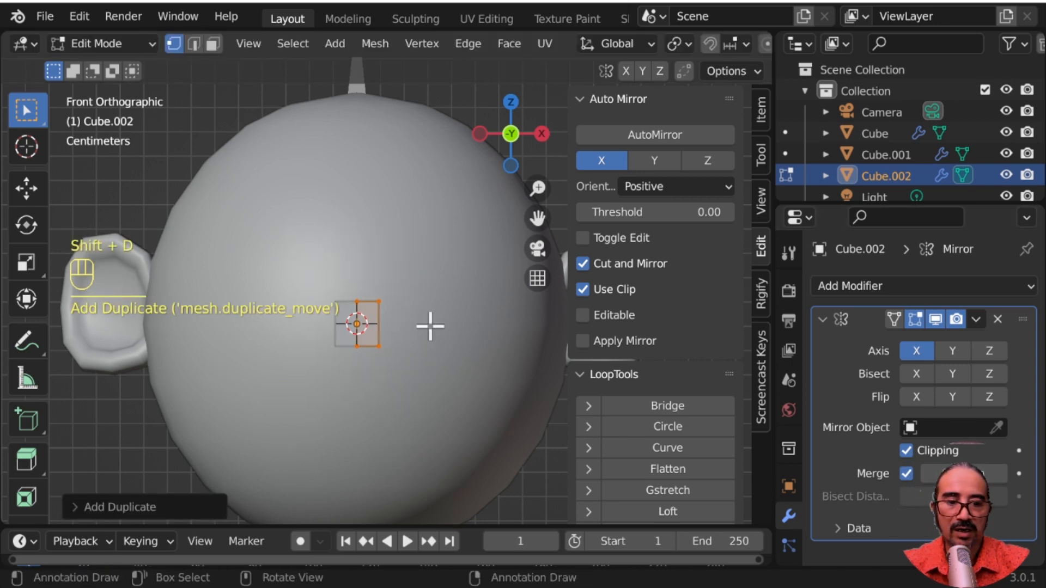
Disable Clipping and Merge on the Mirror modifier and move the duplicated face up and outward to the eye position
click(906, 450)
click(905, 473)
key(g)
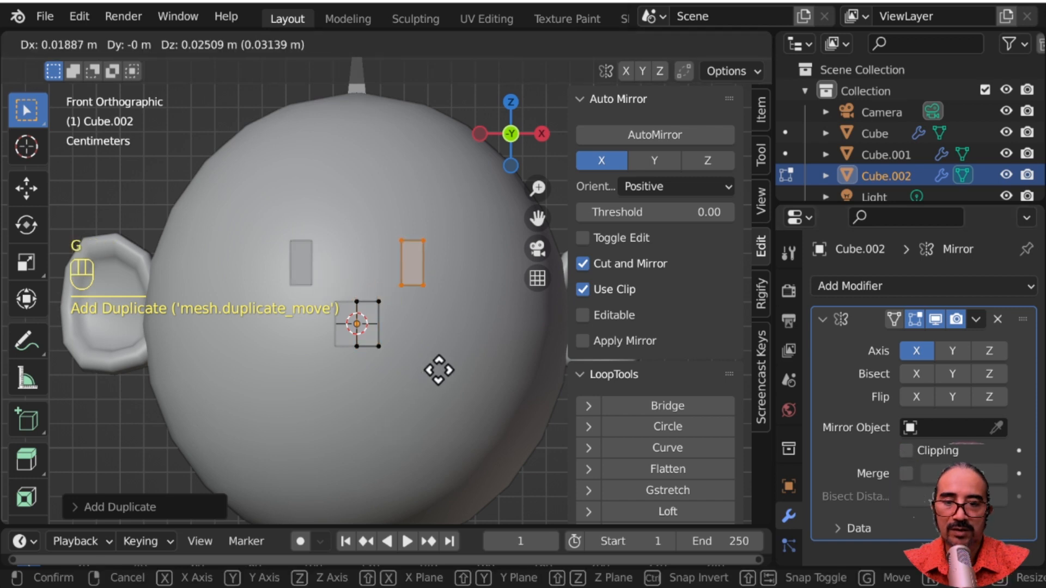
click(461, 347)
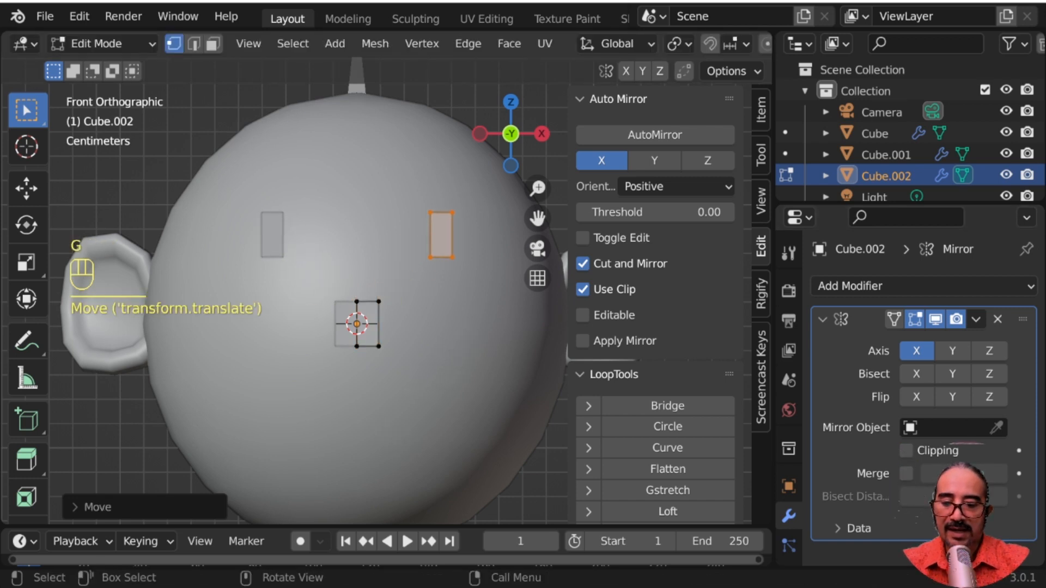
Widen the eye face along X until it is roughly square and extrude it toward the head into a block
key(s)
key(x)
click(399, 311)
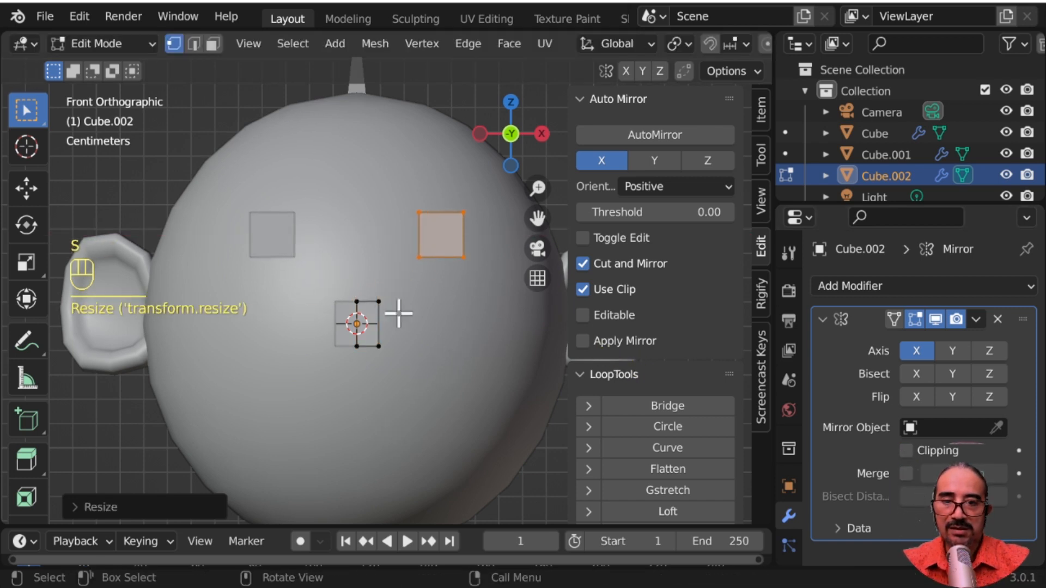
middle_drag(399, 310, 418, 380)
key(e)
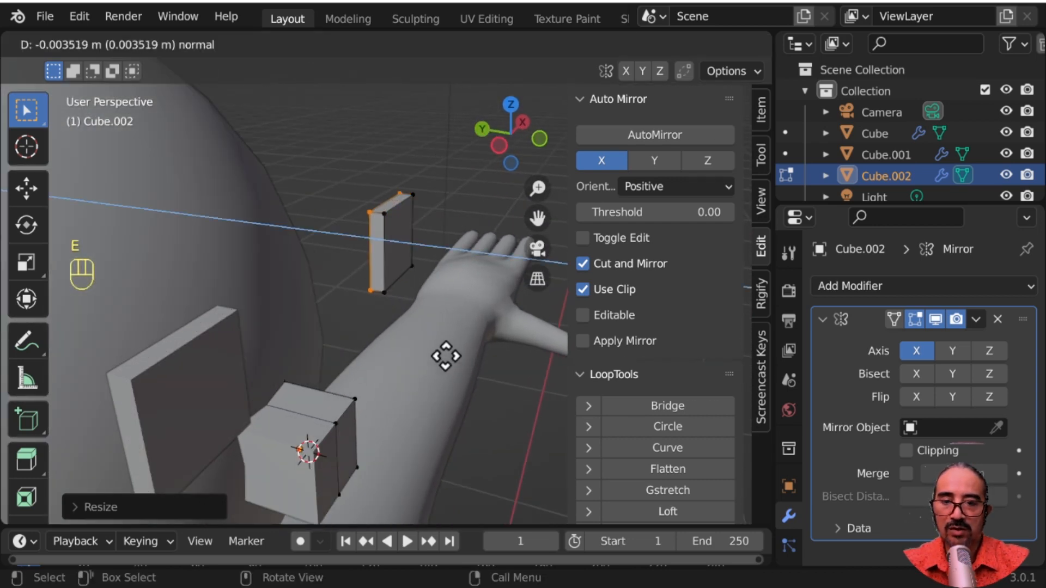
click(424, 345)
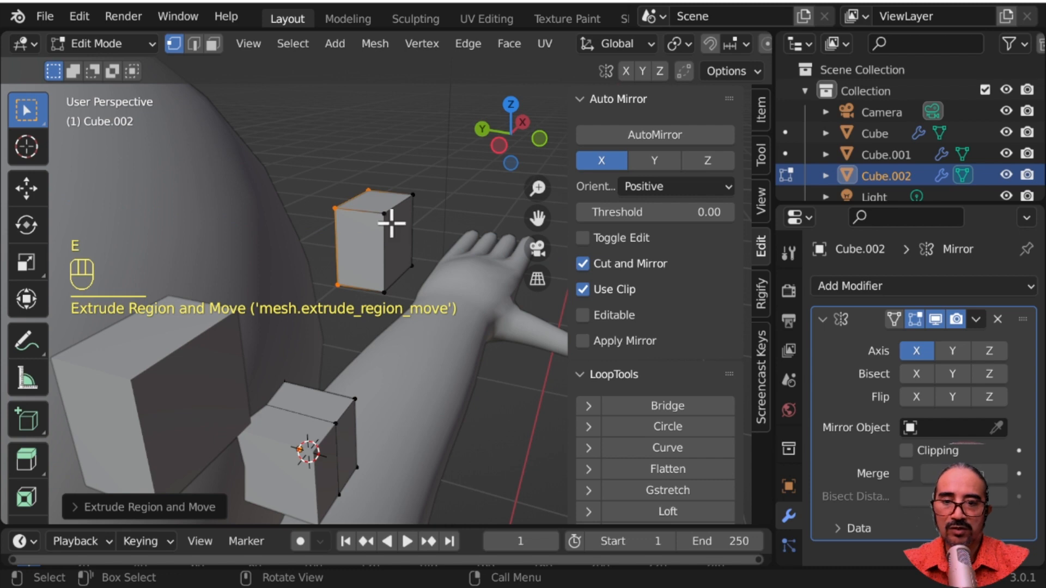
Select the whole linked eye block and move it along Y against the head
key(l)
key(g)
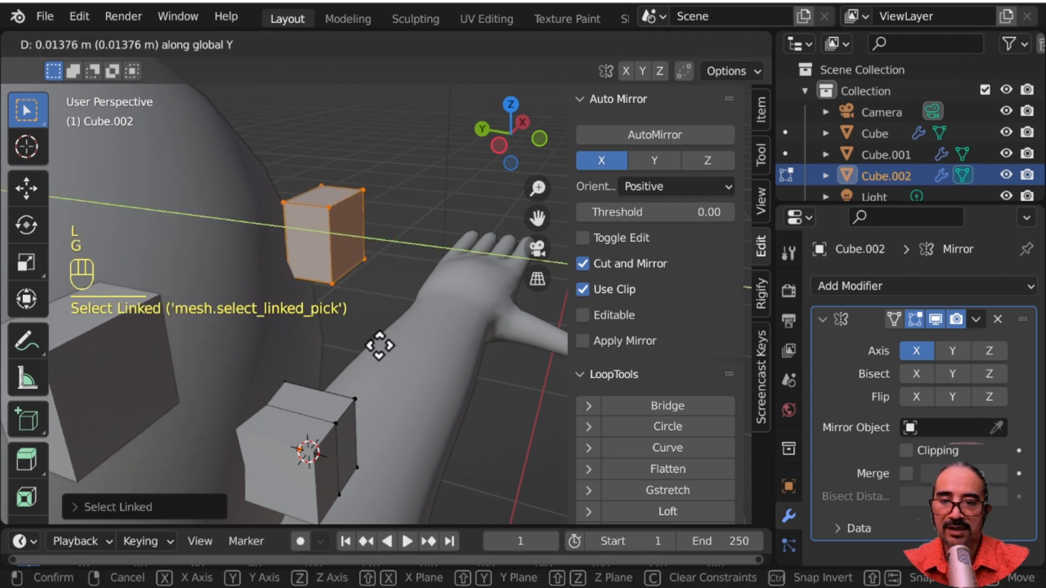
click(369, 402)
middle_drag(369, 402, 331, 345)
Return to Object Mode, collapse the Mirror modifier and add a level 1 Subdivision to the eye object
key(Tab)
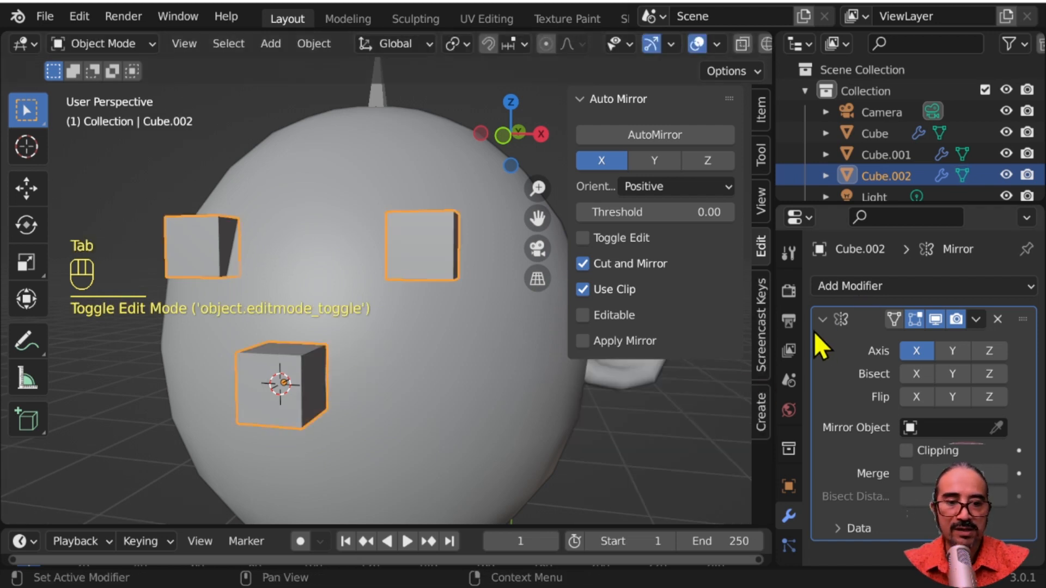
click(833, 325)
key(ctrl+1)
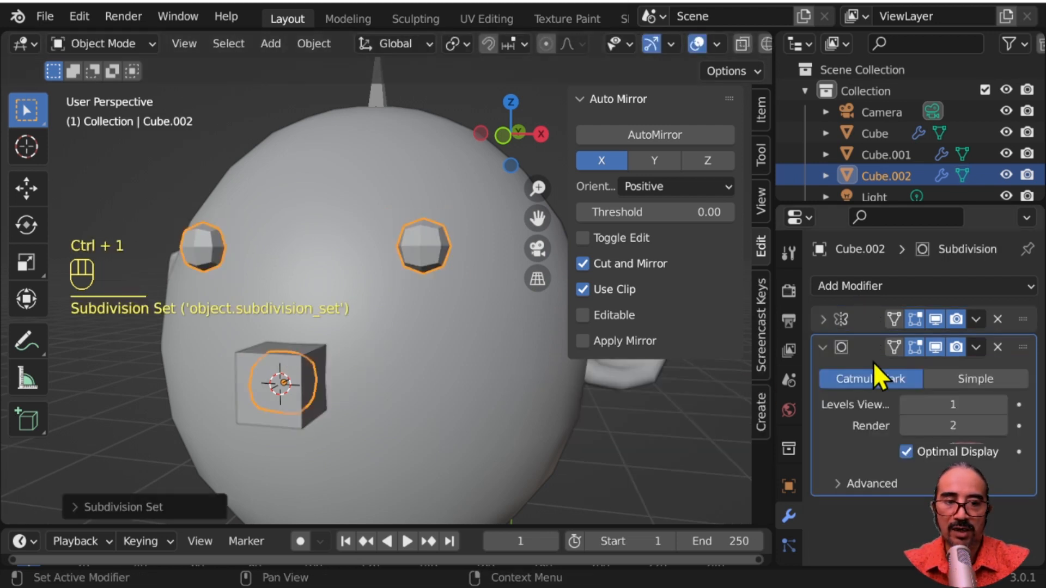
Delete the separate leftover cube at the nose position
middle_drag(432, 374, 364, 377)
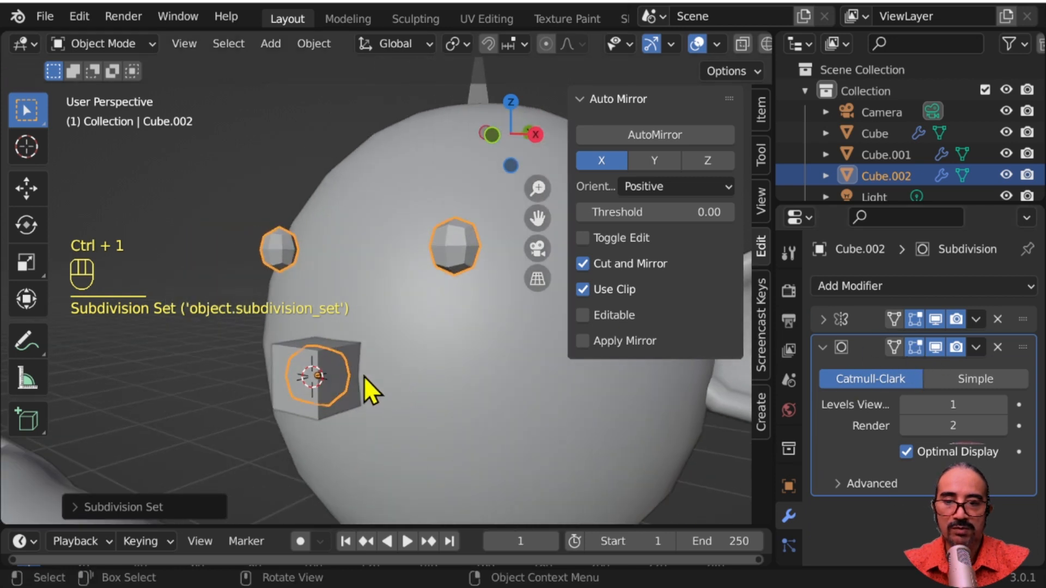
click(329, 397)
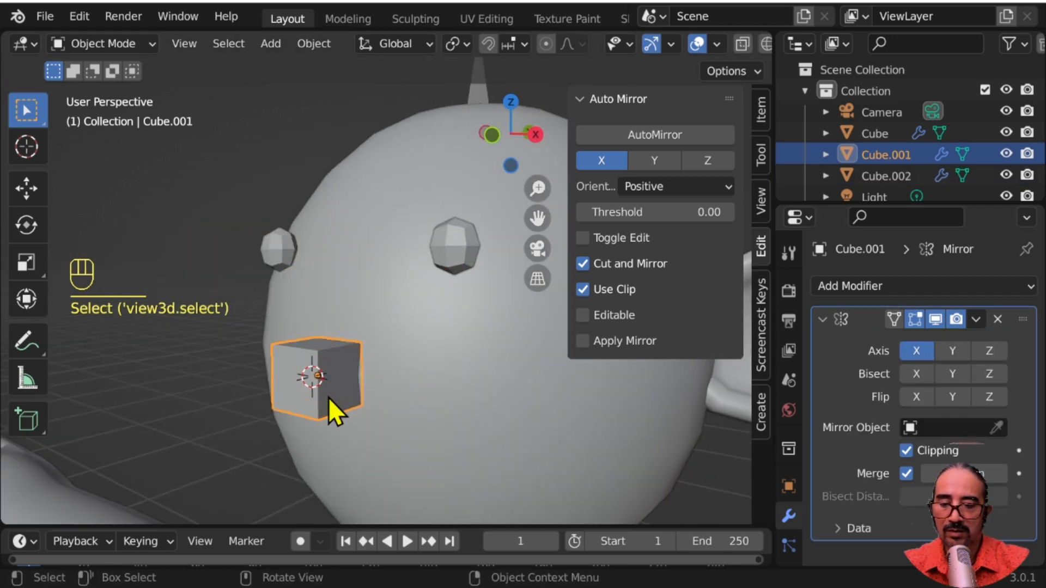
key(x)
click(327, 397)
click(325, 389)
middle_drag(325, 388, 417, 425)
Enter Edit Mode on the eye object and duplicate the eye block to a spot above the eye for an eyebrow
click(389, 264)
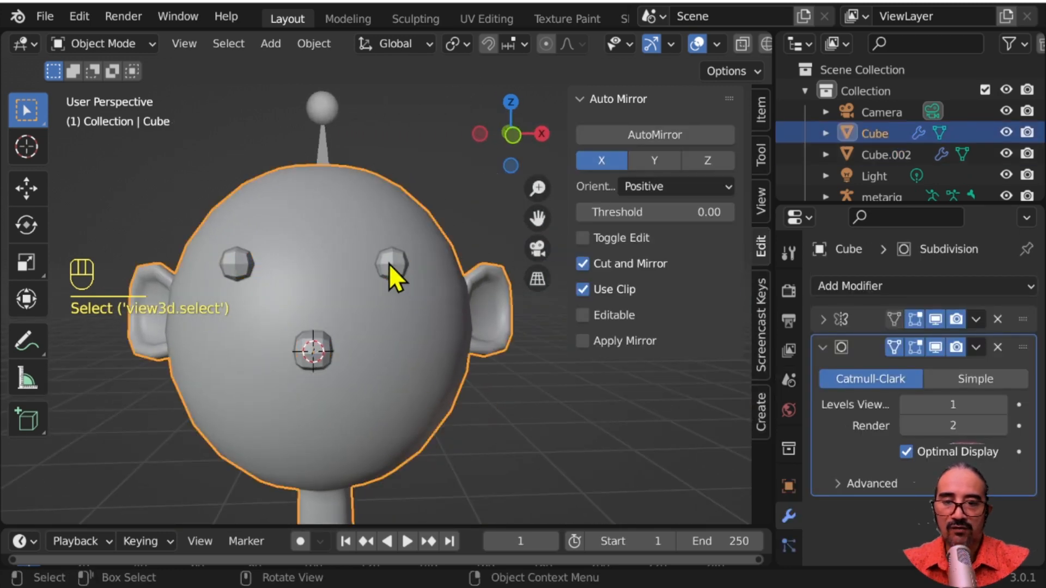
scroll(403, 281, up, 2)
click(415, 292)
key(Tab)
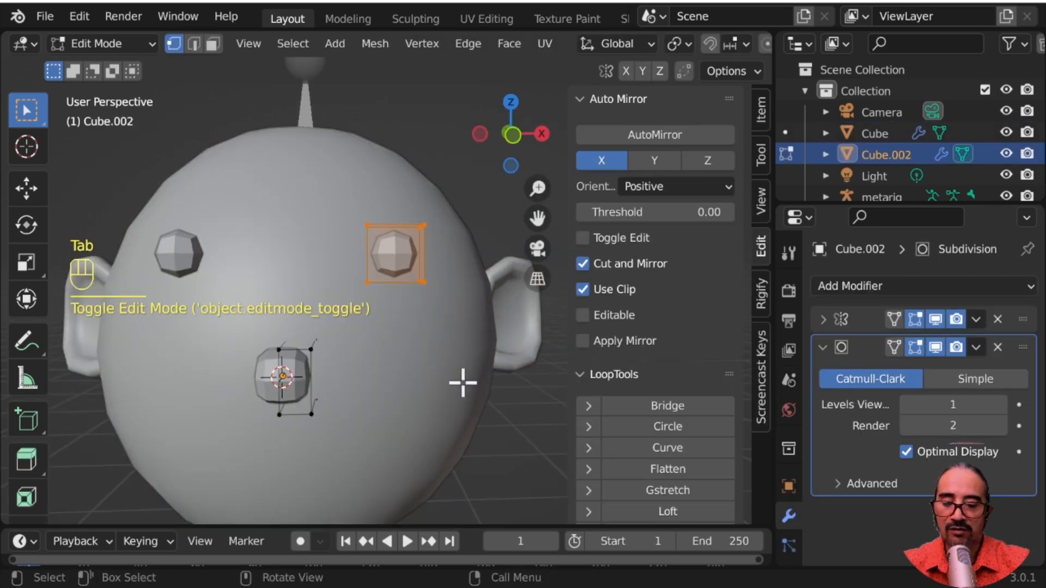
middle_drag(472, 396, 381, 434)
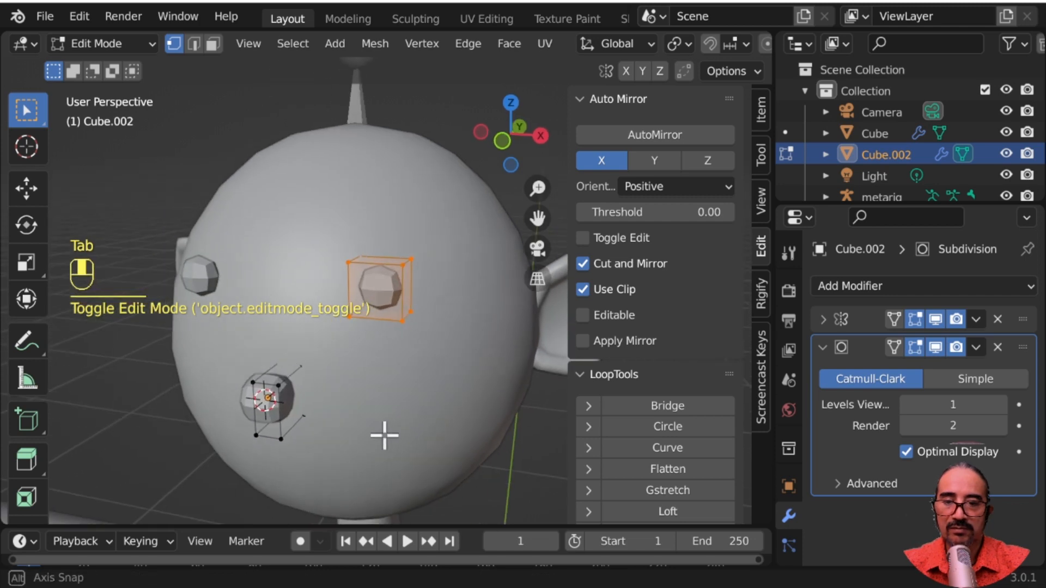
key(shift+d)
click(363, 381)
In top view, rotate the eyebrow block to follow the head's curve and move it back against the head
middle_drag(407, 363, 373, 392)
key(KP_7)
scroll(374, 392, up, 2)
key(r)
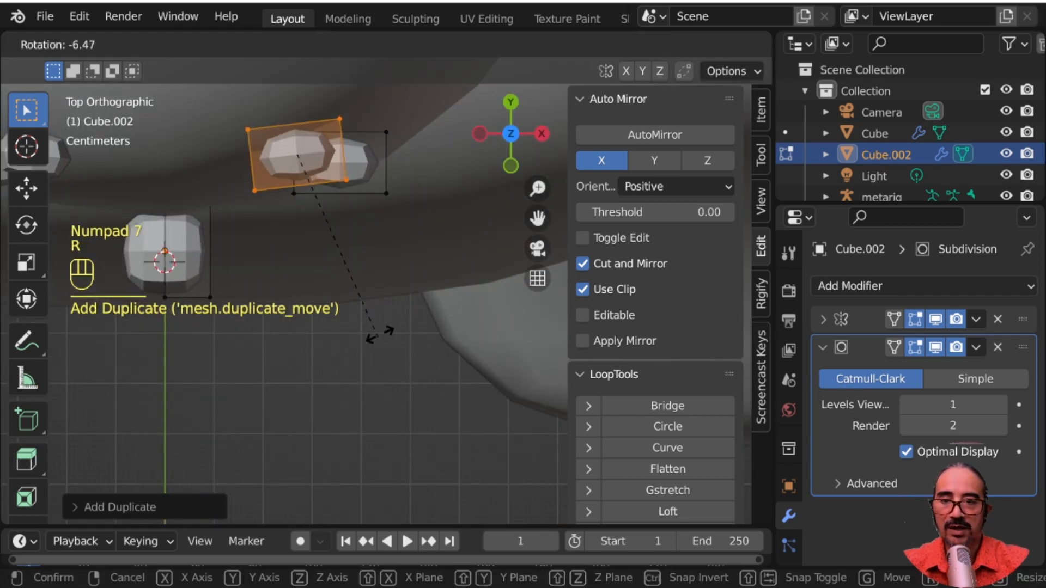
click(381, 289)
key(g)
click(372, 263)
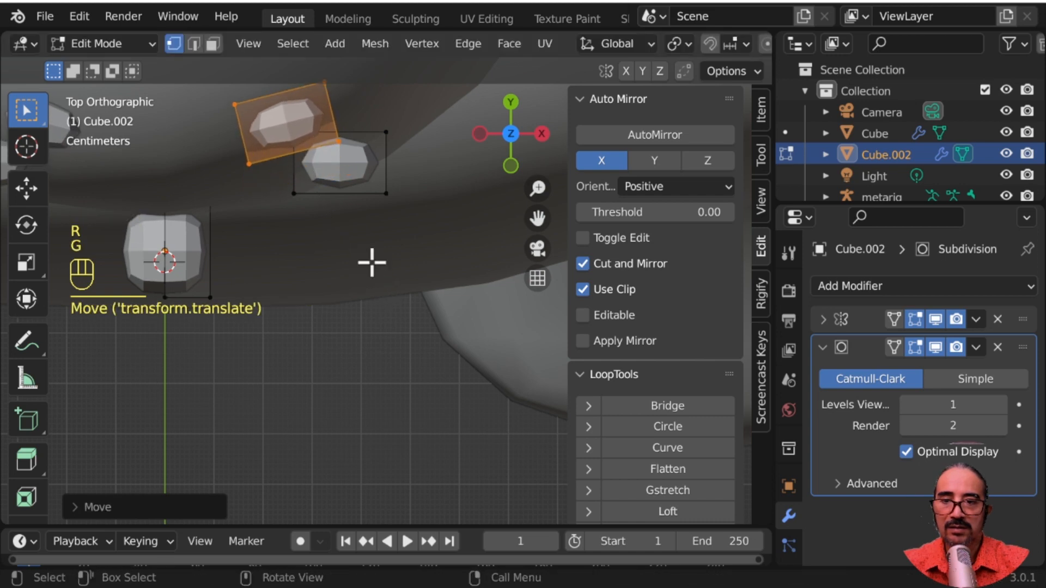
Select the eyebrow block's outer side face and extrude it outward along its normal to lengthen the brow
middle_drag(441, 360, 320, 379)
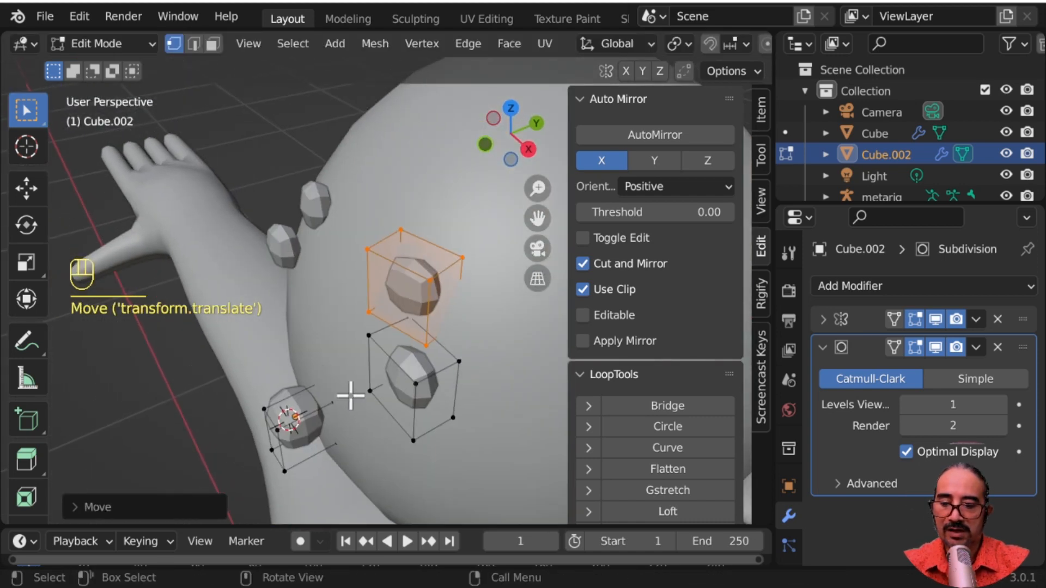
key(3)
click(443, 298)
key(KP_7)
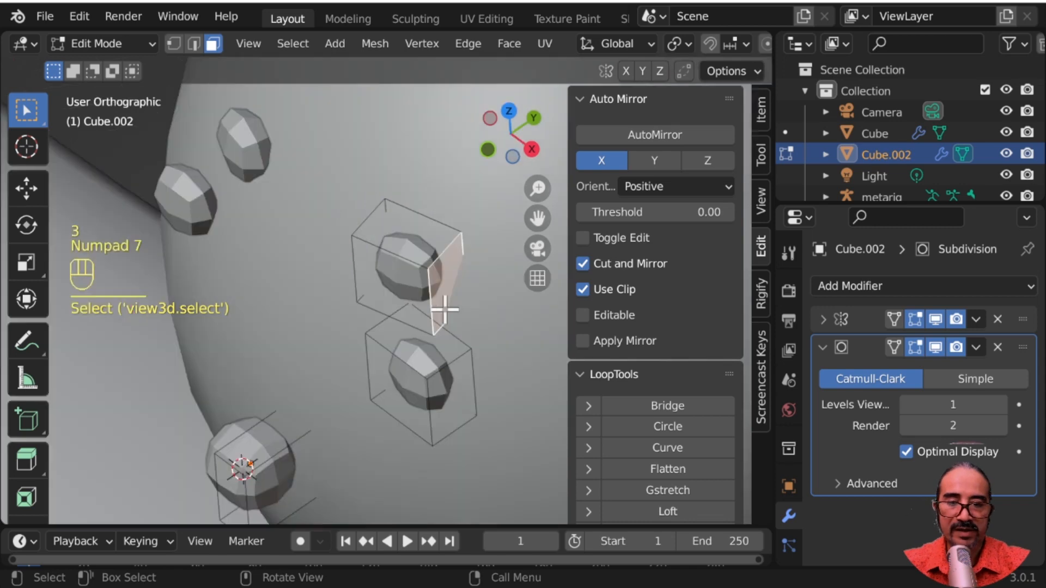
shift+middle_drag(445, 309, 359, 433)
key(e)
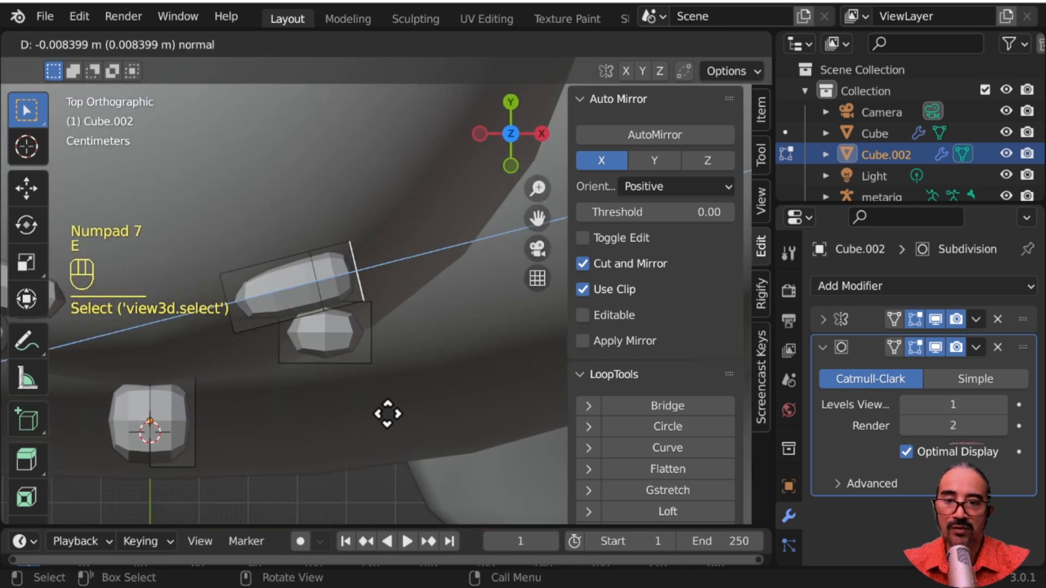
click(388, 412)
Scale down the eyebrow's outer end face and, in front view, move it outward and slightly down into a taper
middle_drag(443, 459, 415, 250)
key(s)
click(374, 390)
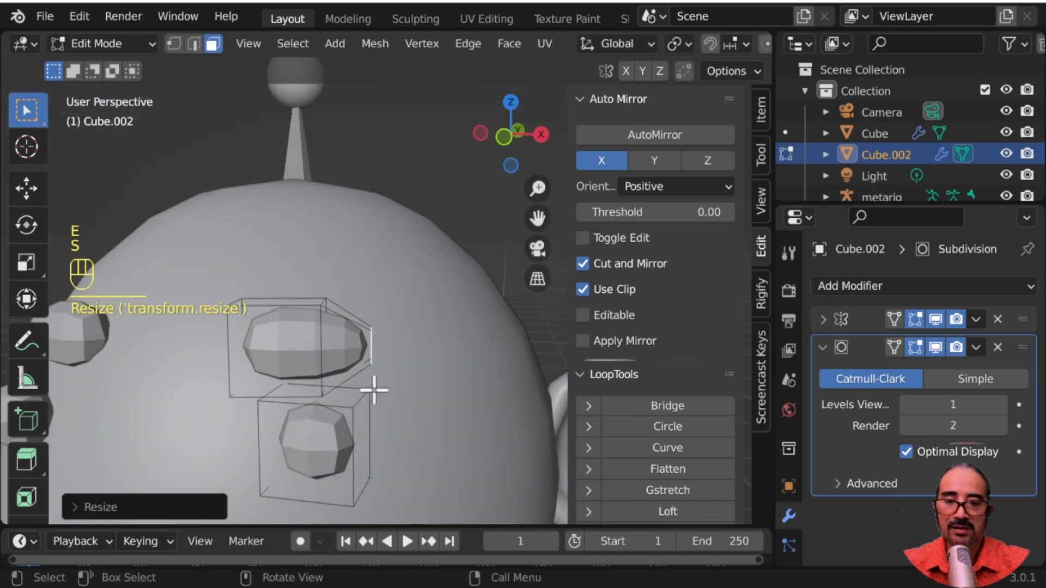
key(KP_1)
key(g)
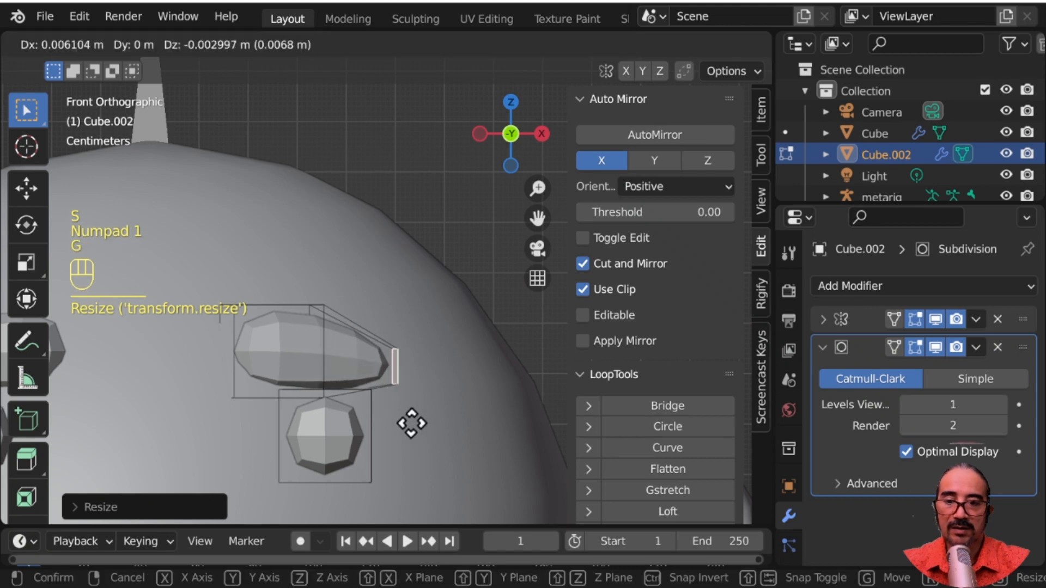
click(411, 423)
Select the underside face of the eyebrow's inner segment, then rotate and move it to slant the brow
middle_drag(260, 383, 274, 337)
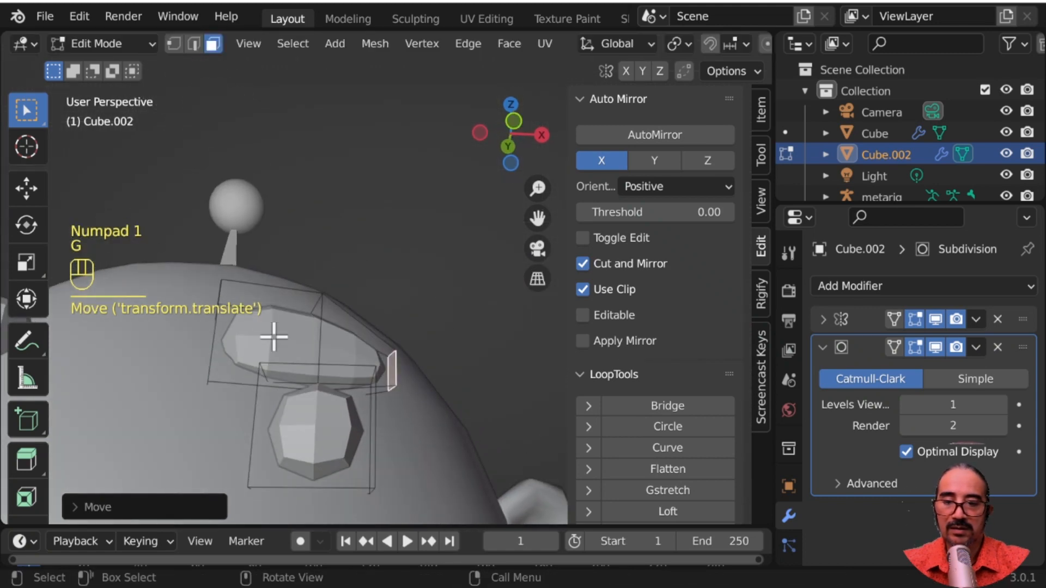
click(245, 383)
middle_drag(333, 427, 357, 508)
key(r)
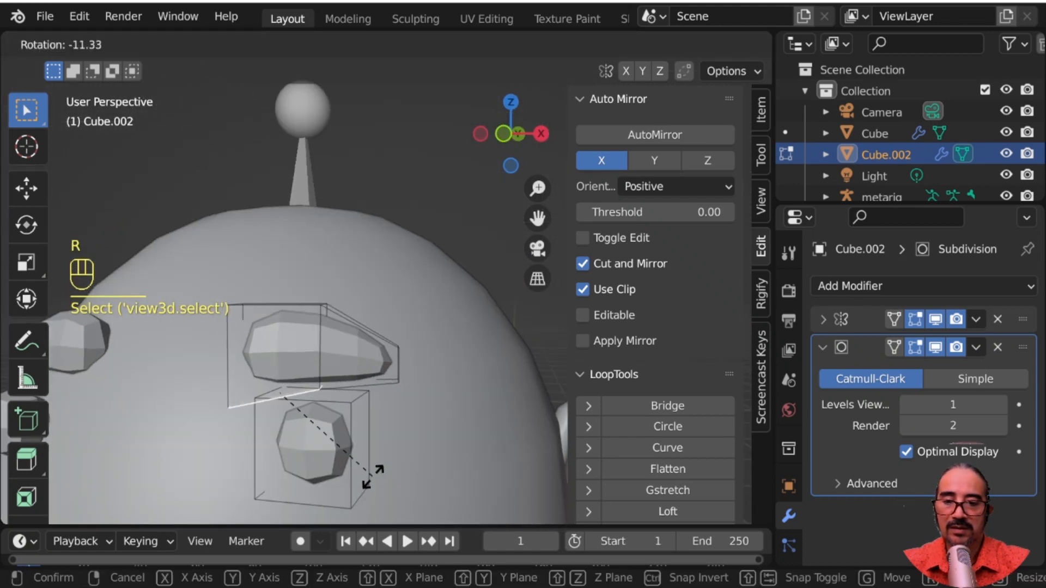
click(373, 477)
key(g)
click(374, 455)
scroll(400, 453, down, 3)
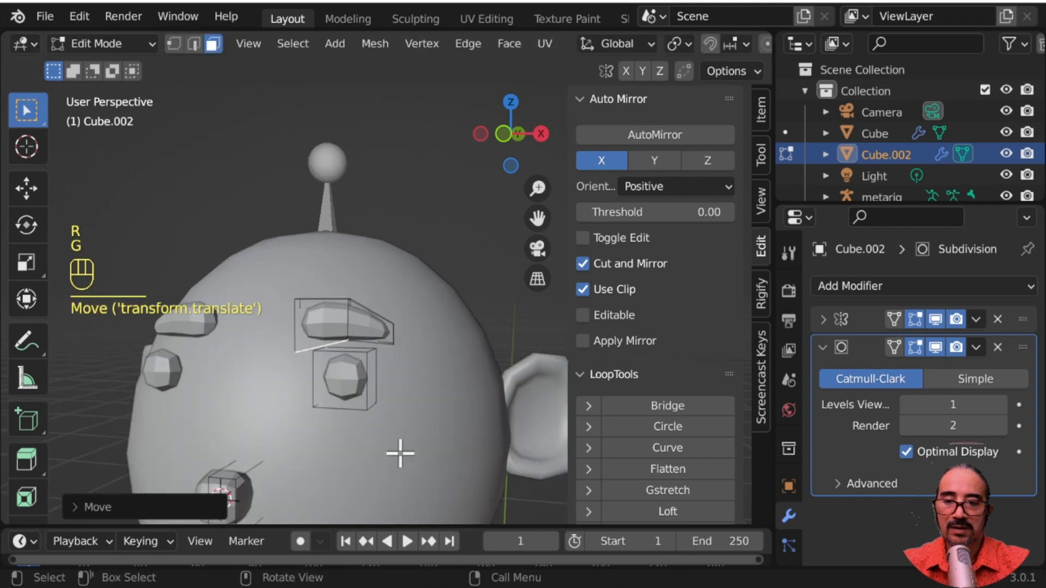
Switch from the eye object to the body mesh in Edit Mode and select the lower front head faces for the mouth
key(Tab)
middle_drag(401, 453, 506, 269)
key(KP_1)
key(Tab)
click(406, 343)
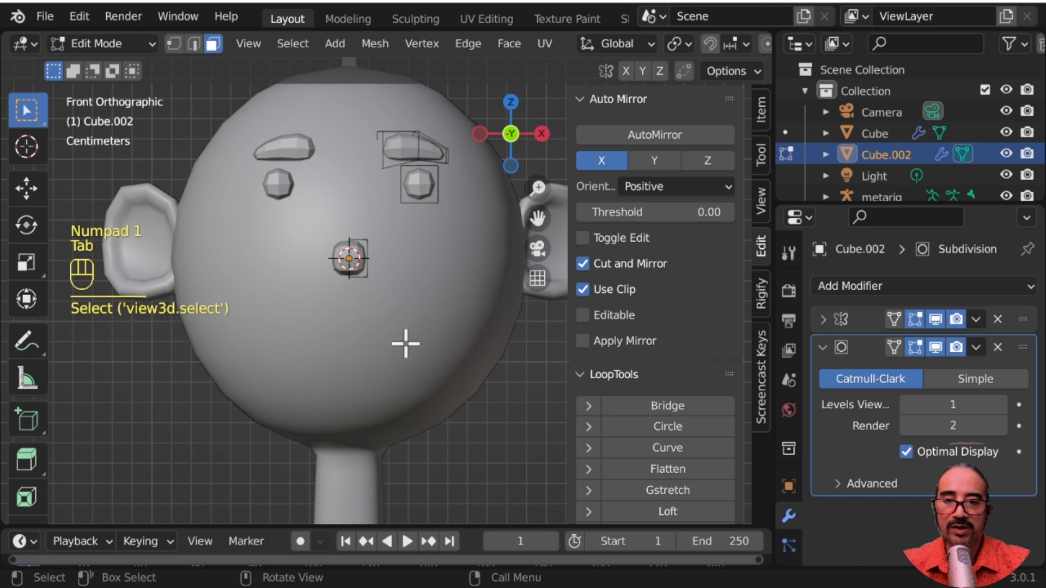
key(Tab)
click(405, 344)
key(Tab)
click(380, 377)
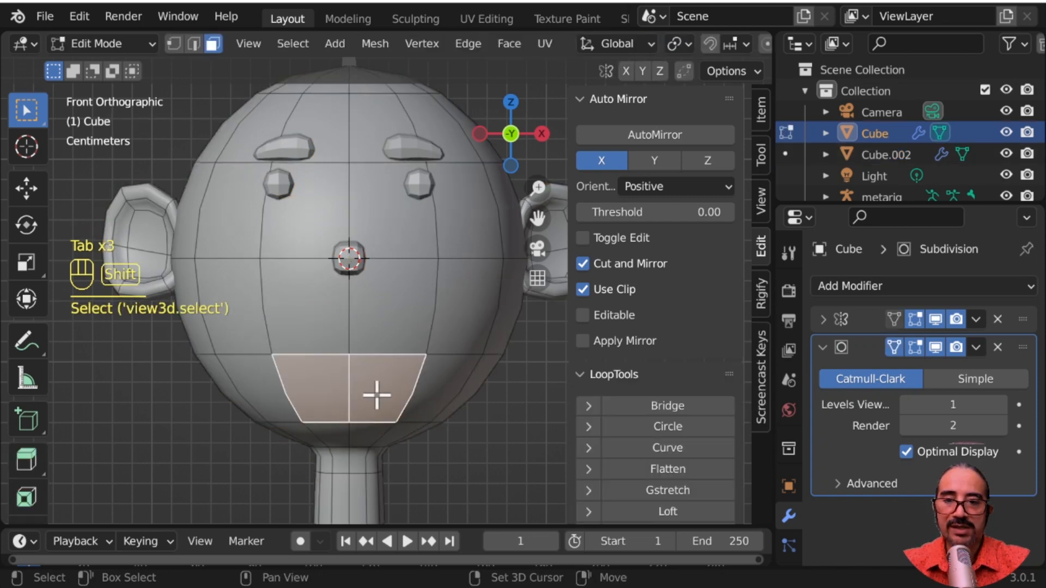
shift+middle_drag(376, 395, 430, 359)
Extrude the mouth faces repeatedly and scale them down into a narrow slit
key(e)
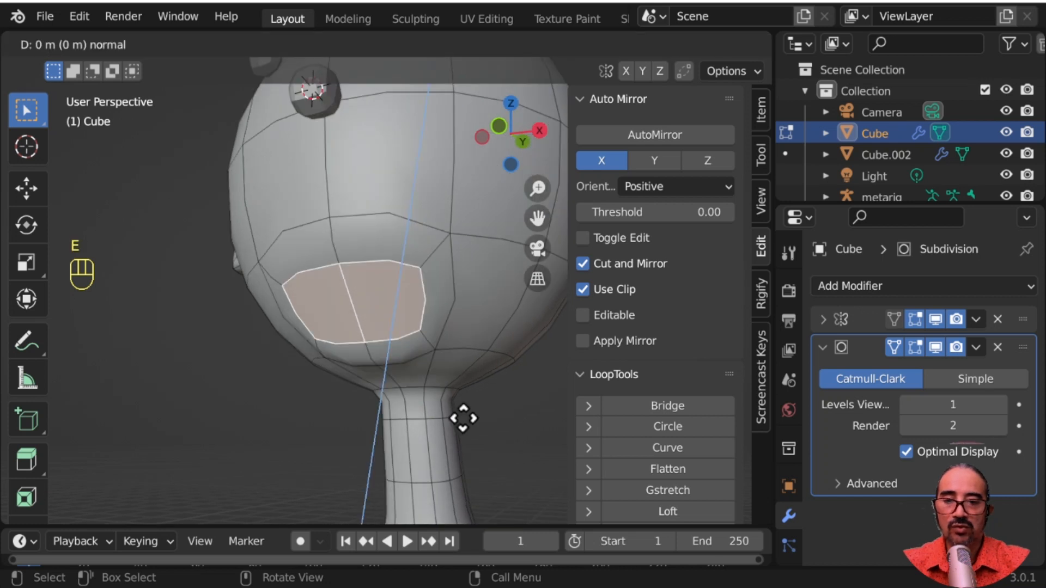
click(384, 327)
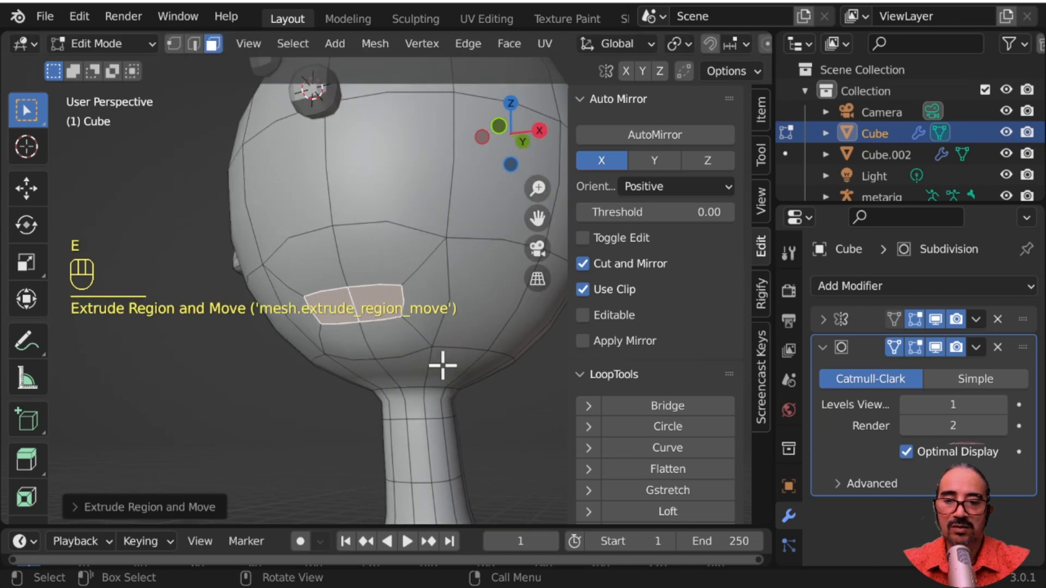
key(e)
click(431, 357)
key(e)
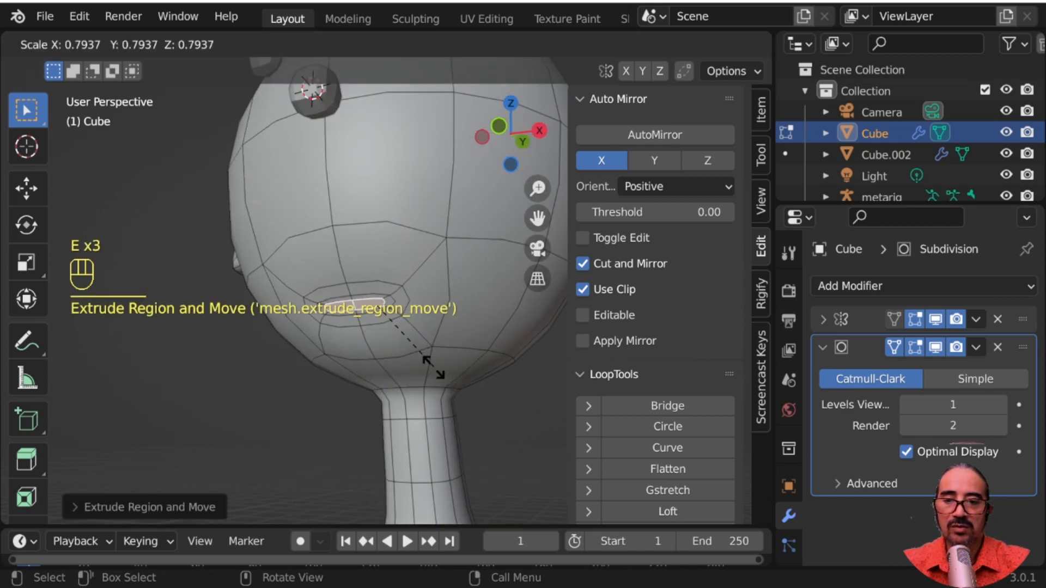
click(417, 359)
Extrude the mouth slit faces twice more into the head to form a mouth cavity
scroll(420, 357, up, 2)
middle_drag(419, 358, 369, 385)
key(e)
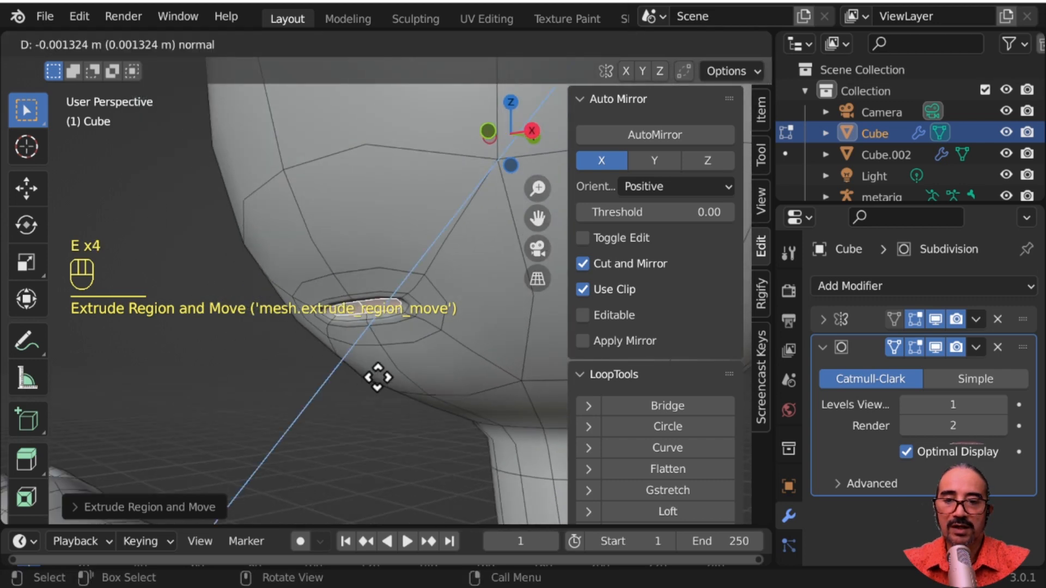
click(380, 374)
key(e)
click(397, 350)
Scale the innermost mouth faces along Z by about 7 and move a face at the mouth's corner
middle_drag(394, 345, 338, 367)
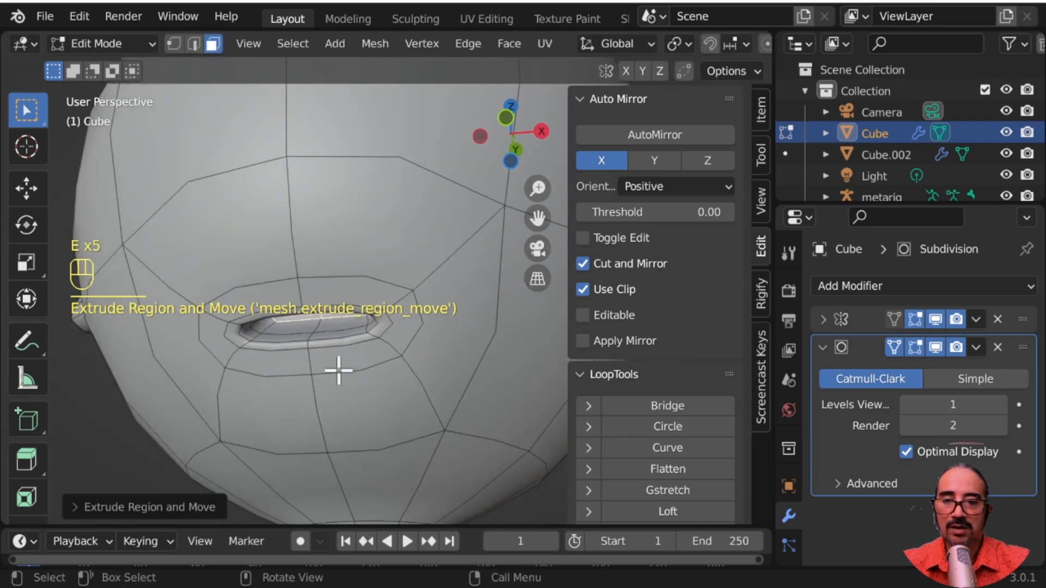
key(s)
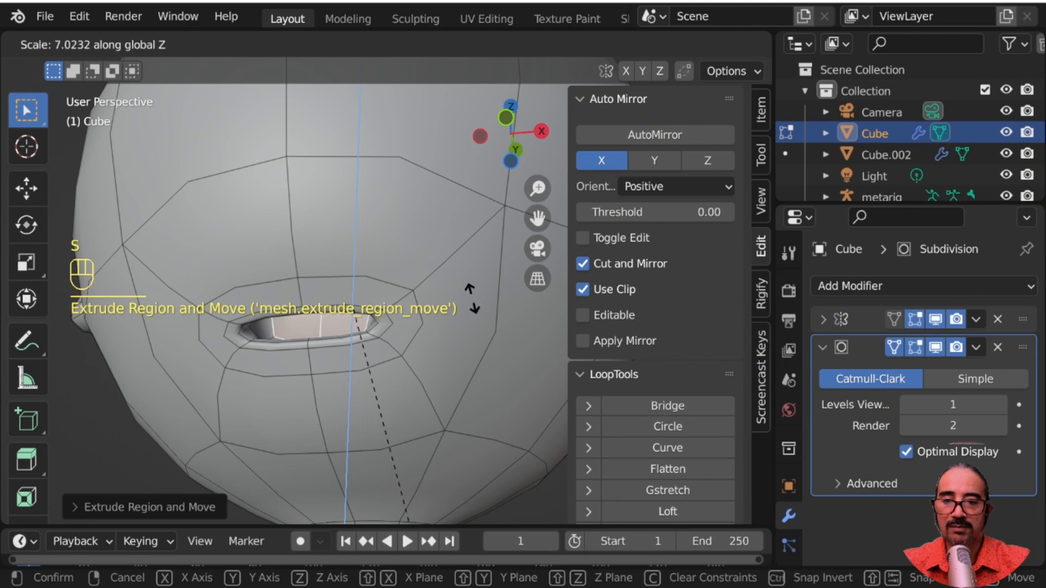
click(472, 298)
middle_drag(334, 357, 420, 397)
click(389, 331)
key(g)
click(303, 310)
Select the upper lip faces, move them down to nearly close the mouth and rotate them to curve the lip
click(292, 297)
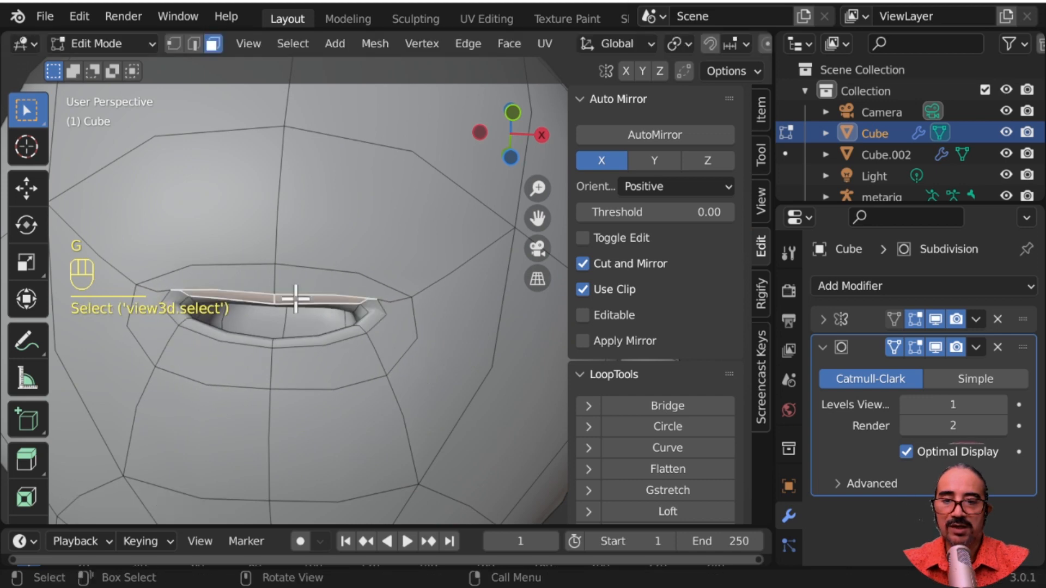
key(g)
click(385, 392)
key(r)
click(398, 378)
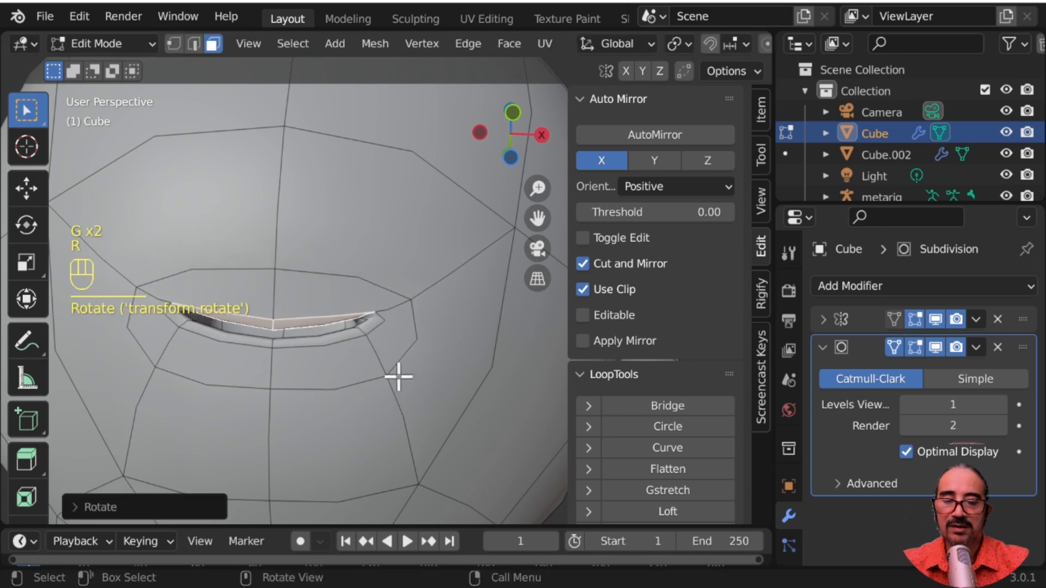
Shade the eye and eyebrow object smooth in Object Mode and maximize the 3D viewport
key(Tab)
scroll(395, 339, down, 8)
middle_drag(397, 338, 364, 427)
scroll(392, 251, down, 3)
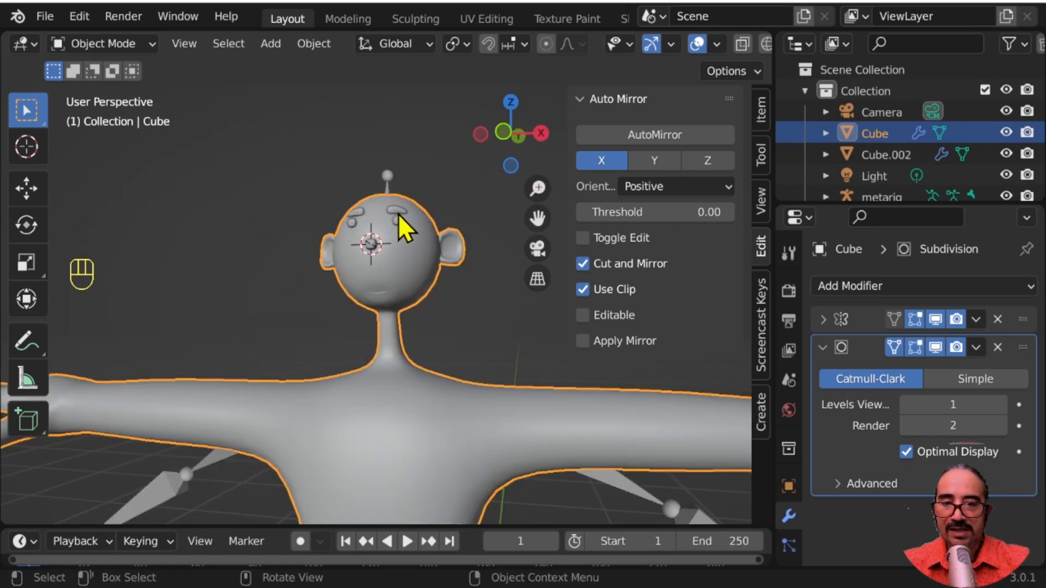
click(397, 214)
right_click(361, 206)
click(362, 204)
key(ctrl+space)
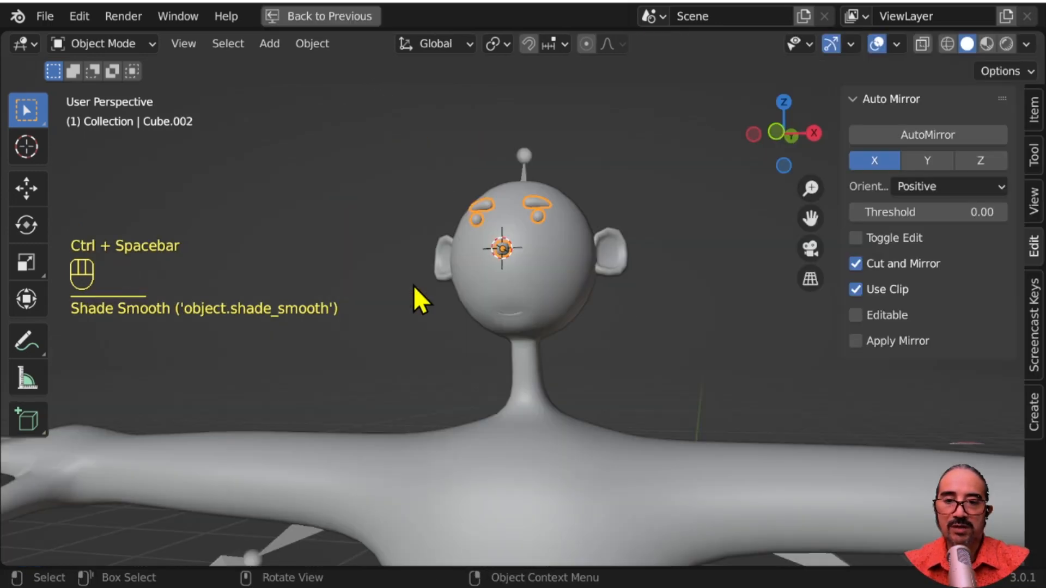
Enter Edit Mode on the body in front view and box-select all arm faces from shoulder to fingers
scroll(503, 255, up, 2)
click(564, 264)
scroll(577, 305, down, 4)
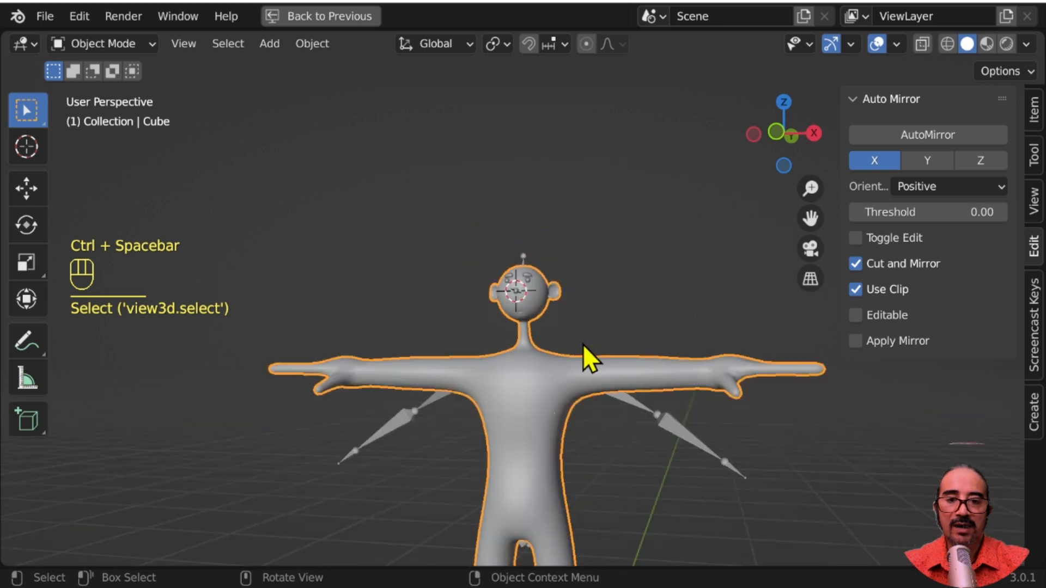
shift+scroll(573, 358, down, 4)
middle_drag(563, 342, 559, 367)
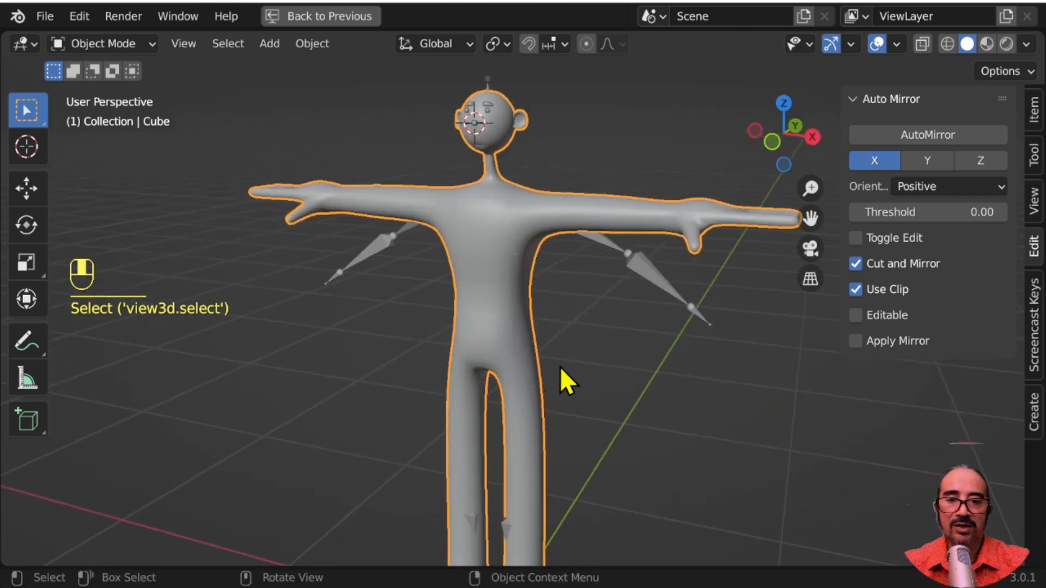
key(Tab)
shift+middle_drag(599, 250, 561, 292)
key(KP_1)
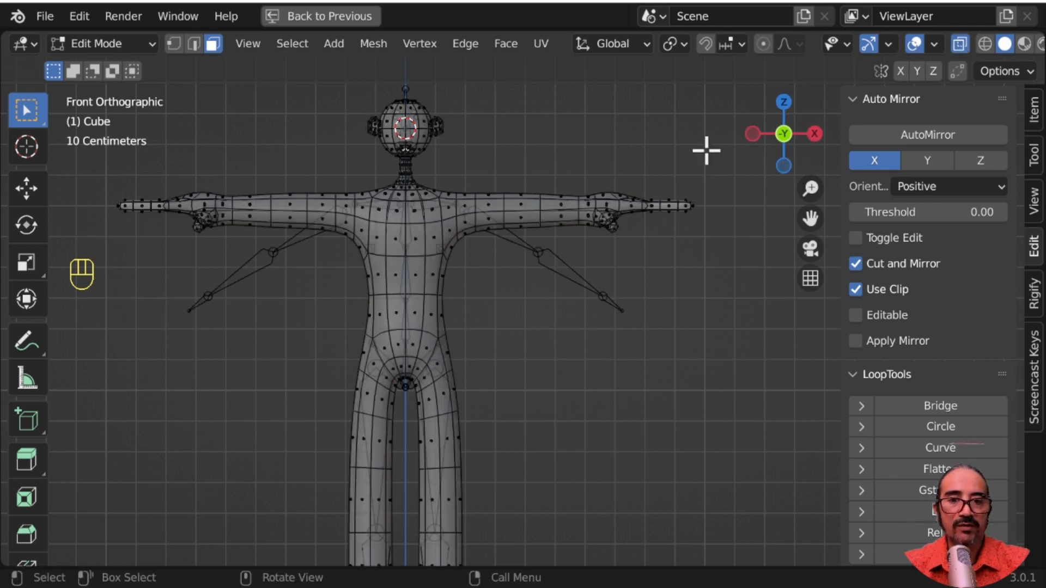
drag(706, 151, 461, 250)
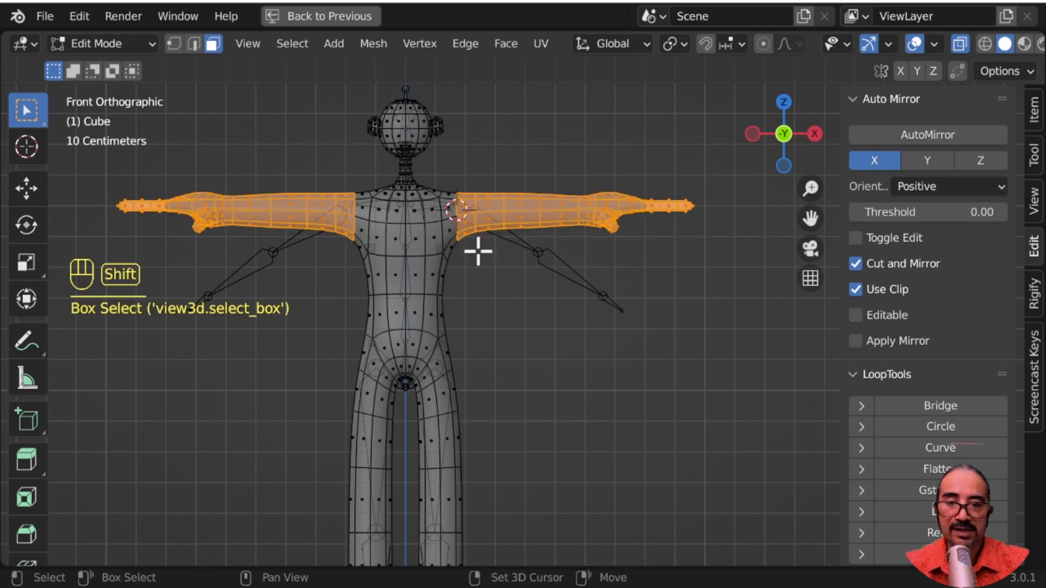
Set the pivot point to the 3D cursor at the shoulder and rotate both arms down by about 10 degrees
key(r)
right_click(669, 190)
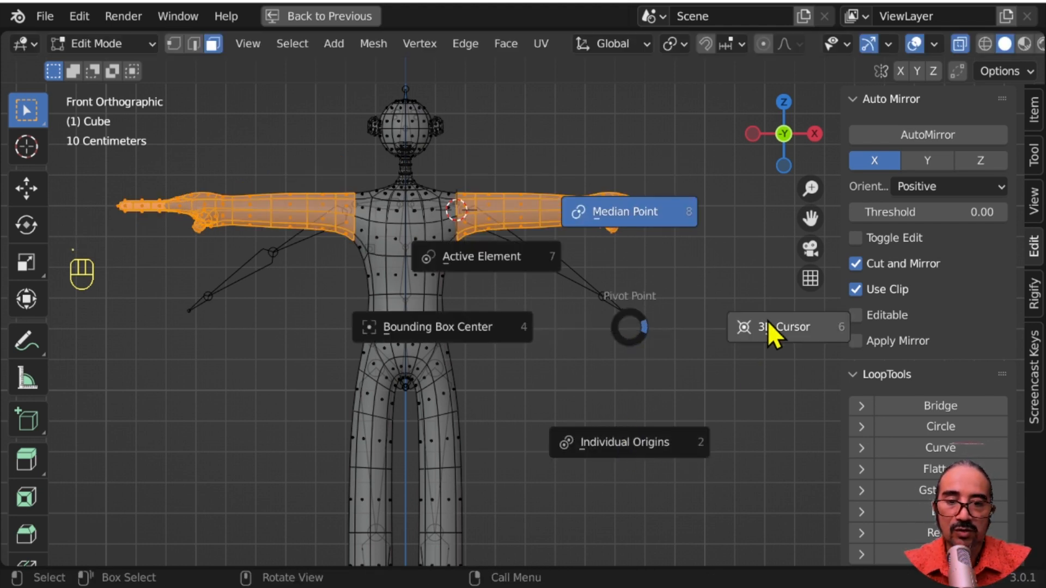
click(766, 321)
key(r)
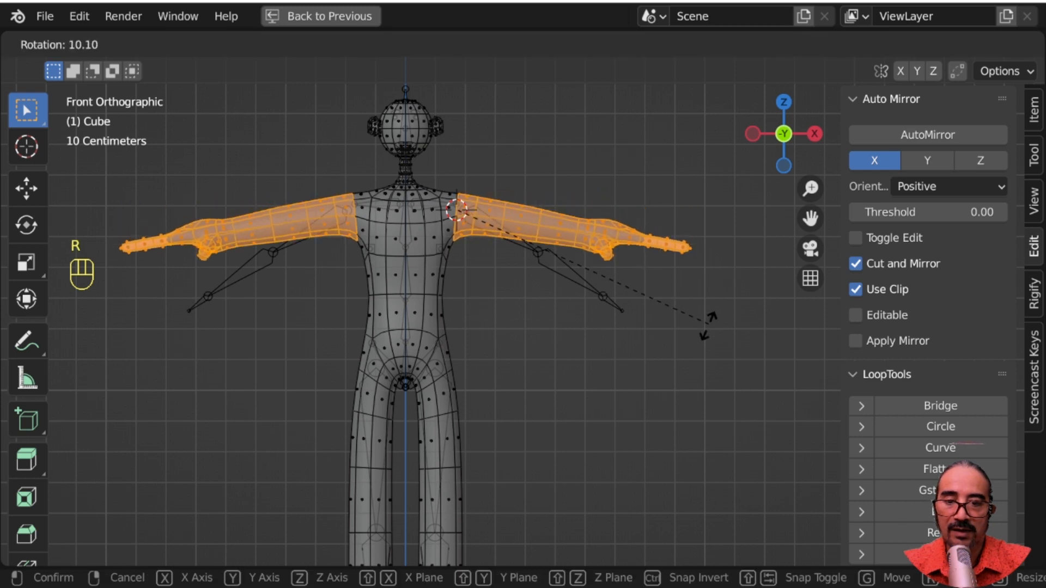
click(706, 326)
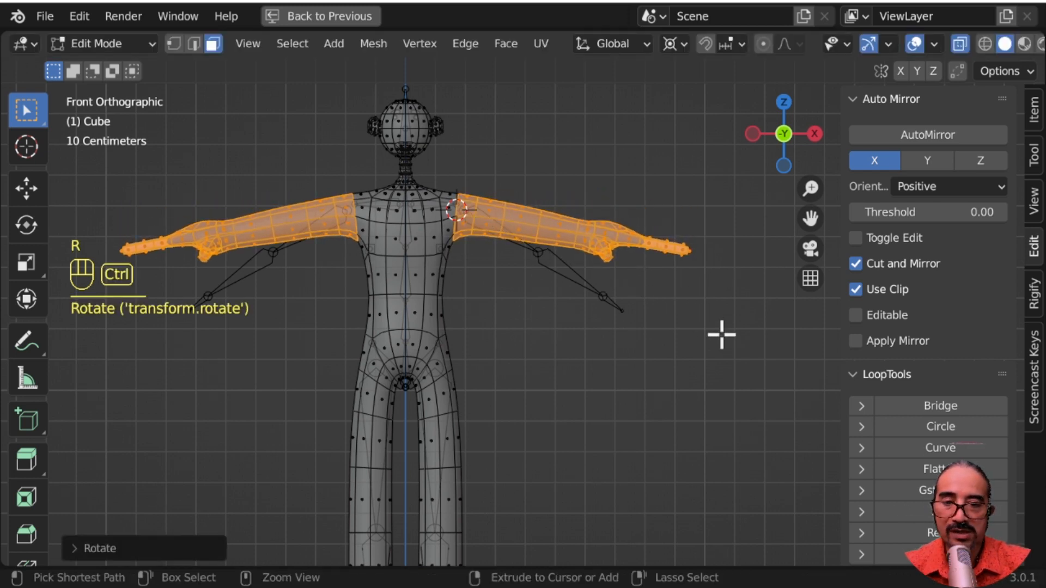
Shrink the arm selection ring by ring, rotating both arms down about 15 degrees after the first reduction and about 6 after the second
key(ctrl+KP_Subtract)
key(r)
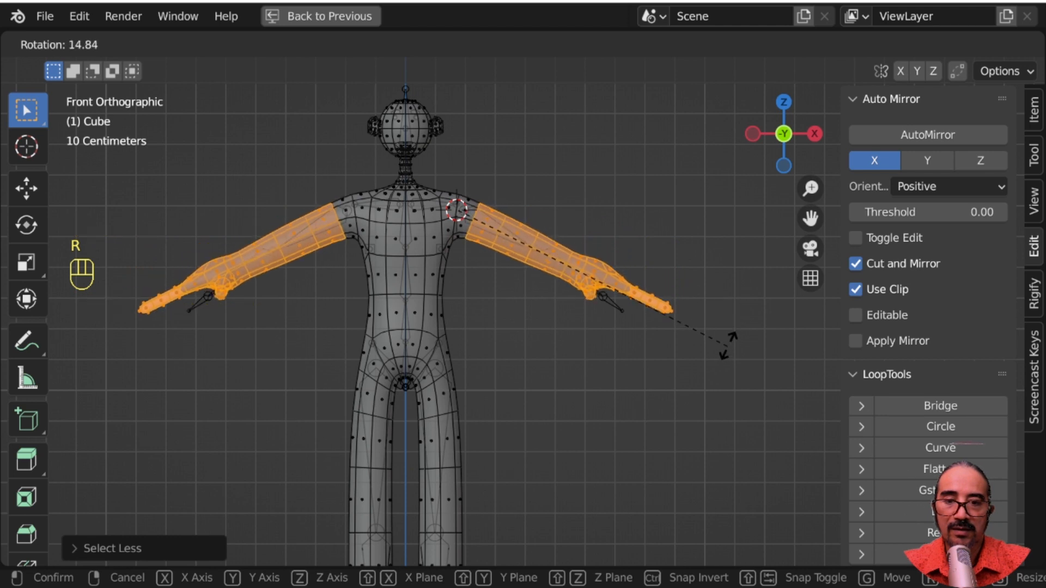
click(728, 343)
key(ctrl+KP_Subtract)
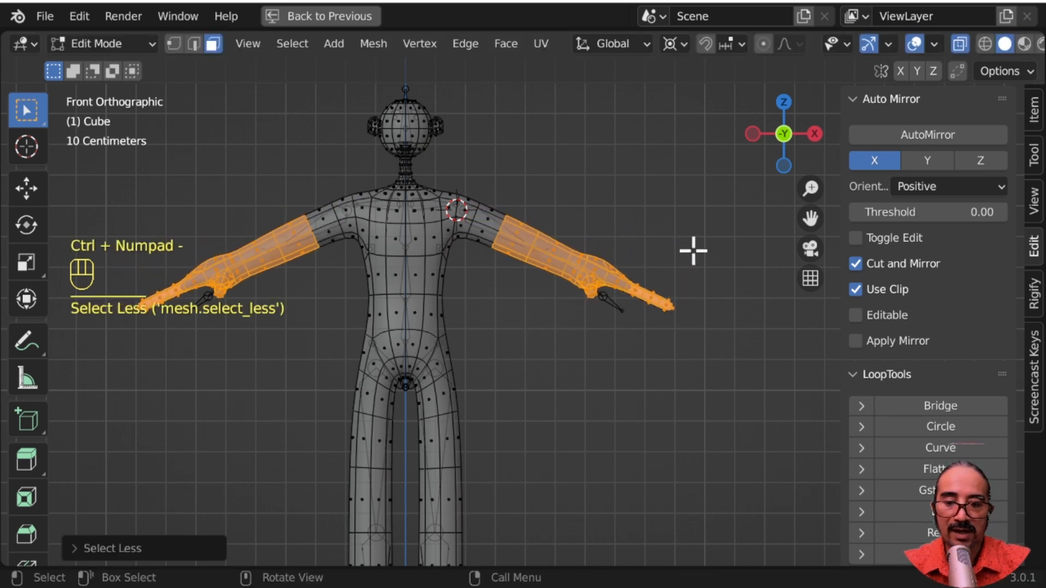
key(r)
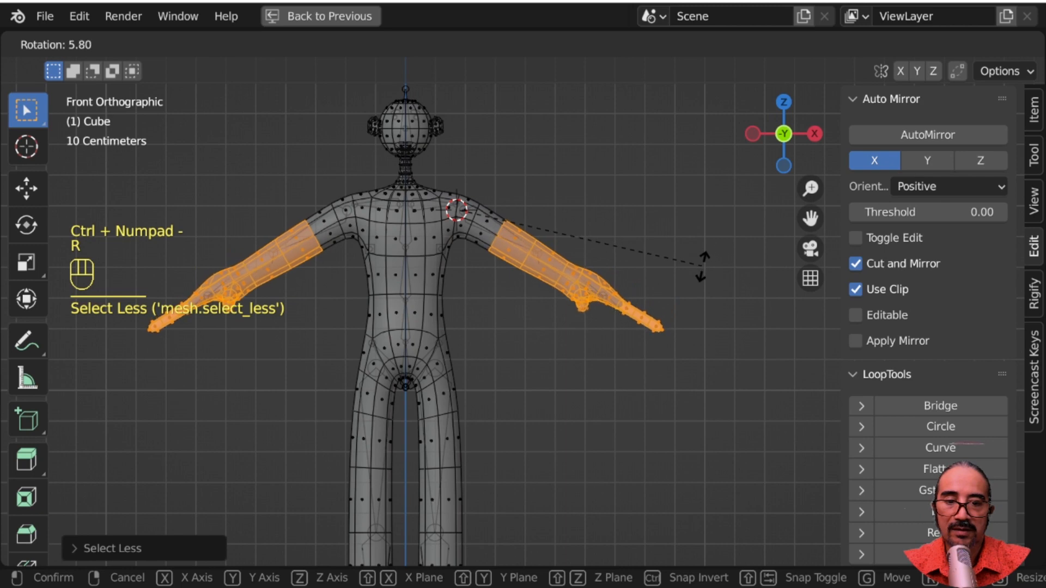
click(702, 269)
Select the edge loop at the elbow in edge mode and slide it slightly along the arm toward the wrist
key(KP_7)
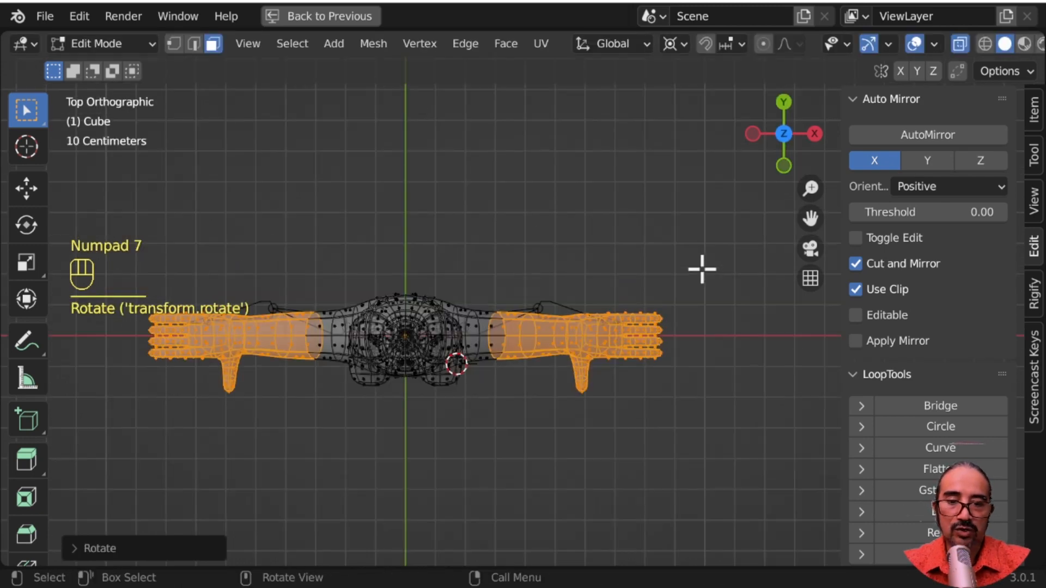
scroll(701, 268, up, 4)
click(194, 44)
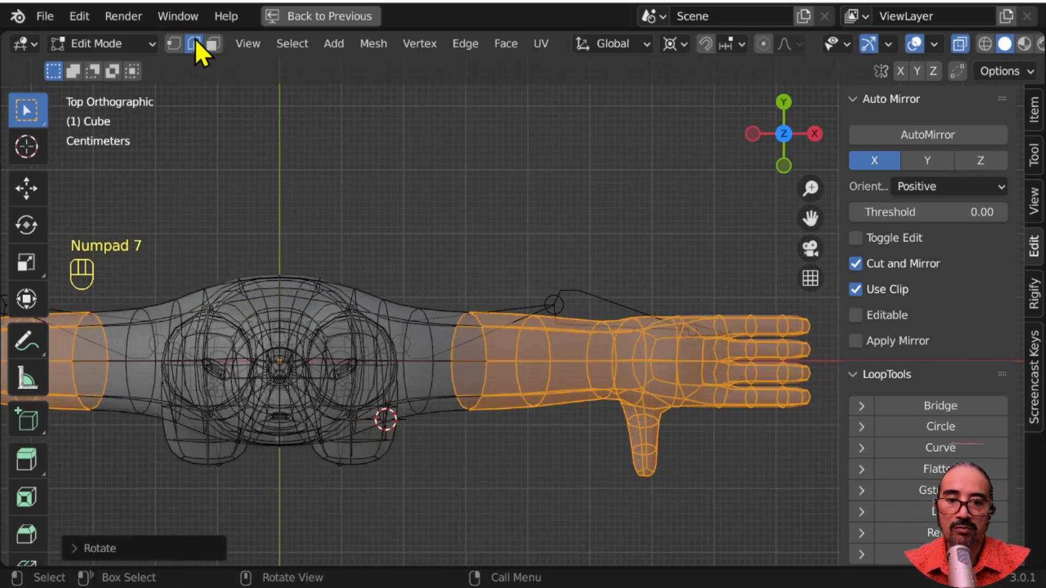
alt+click(546, 355)
middle_drag(602, 411, 496, 374)
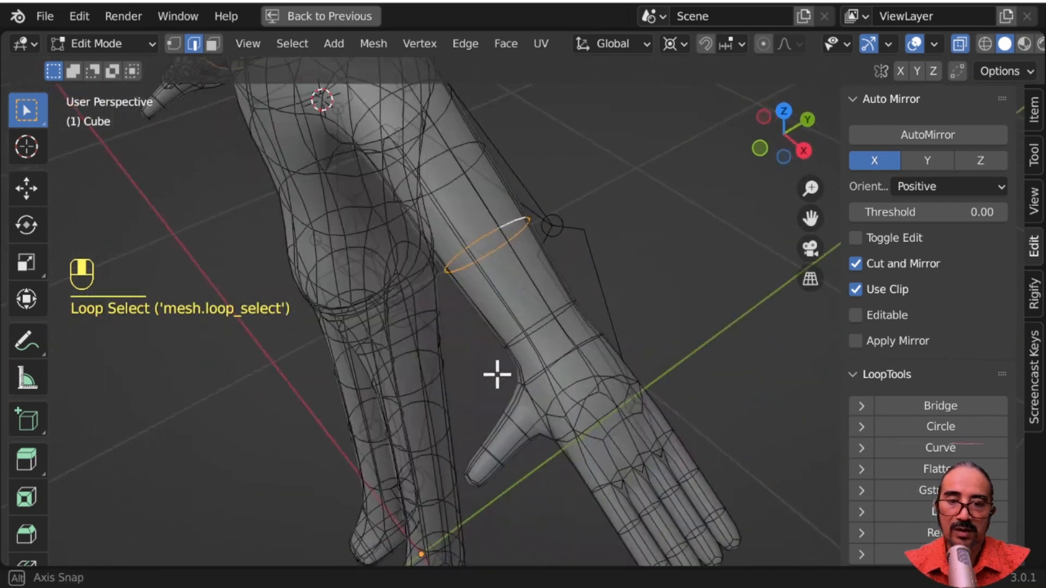
key(g)
key(g)
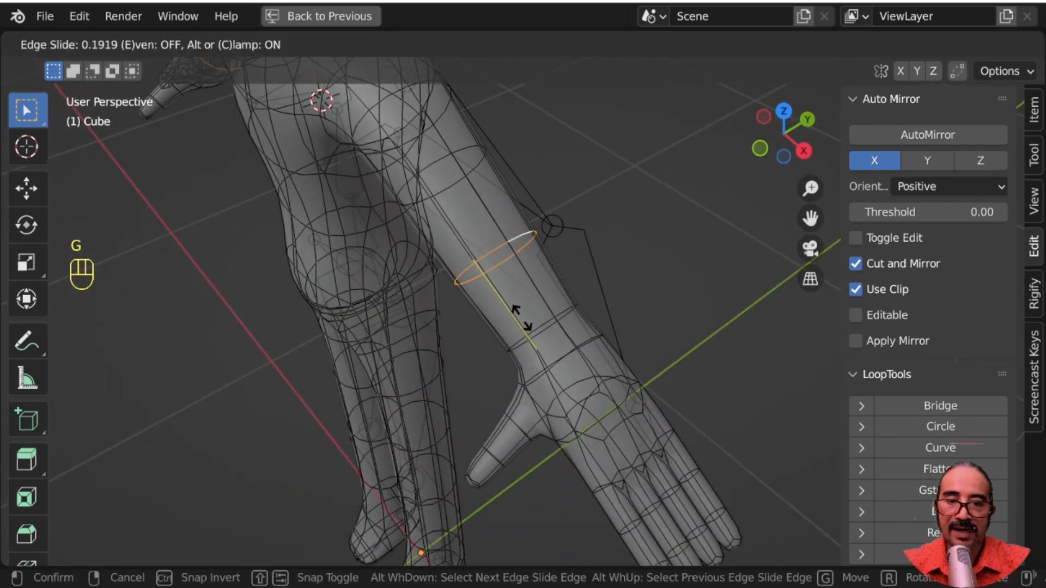
click(523, 321)
key(g)
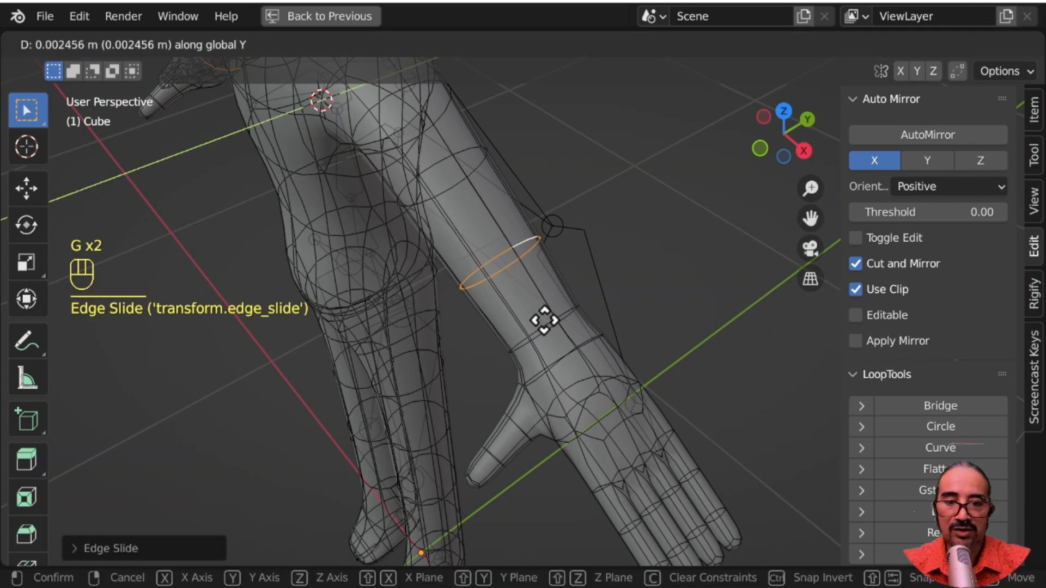
click(589, 282)
Enable proportional editing and, in top view with a reduced radius, move the elbow loop backward onto the rig's elbow joint
key(KP_7)
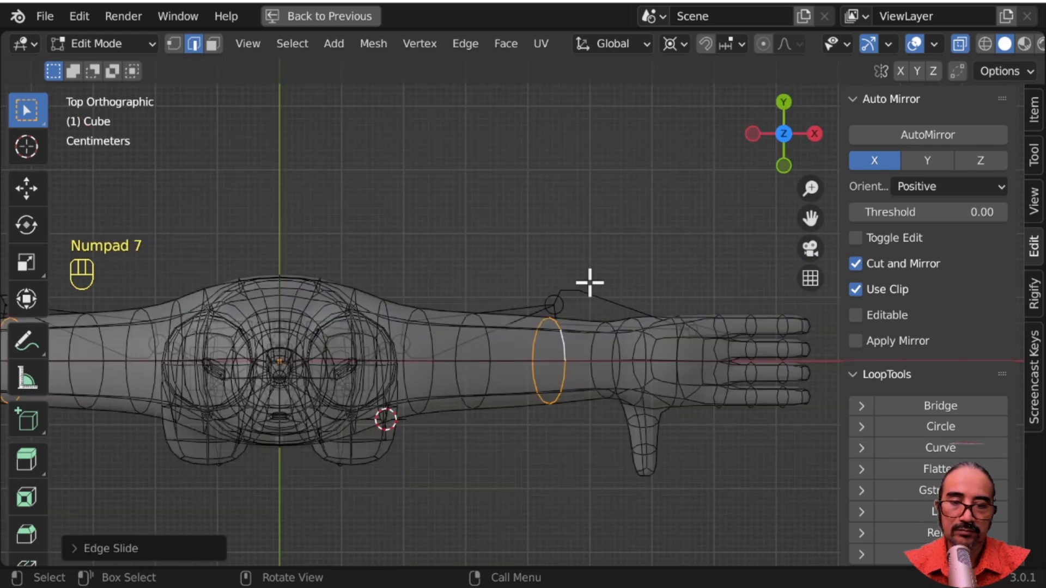
key(g)
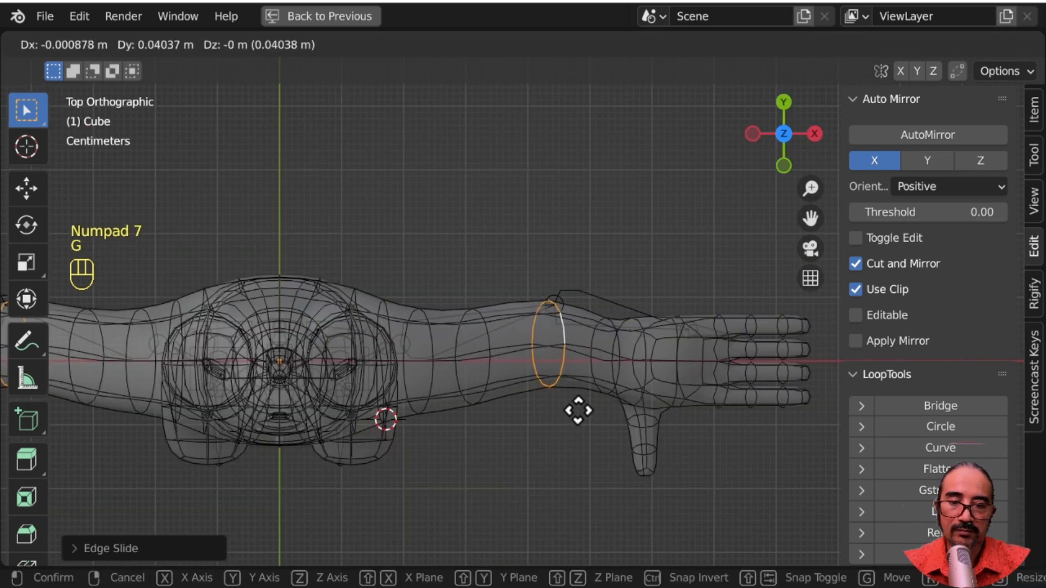
right_click(578, 412)
key(o)
key(g)
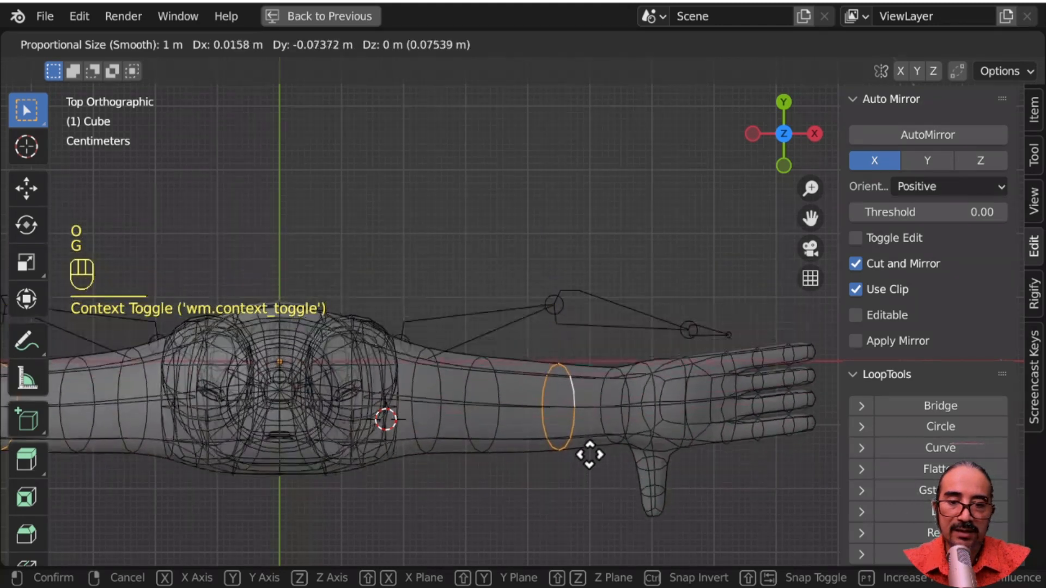
scroll(595, 293, down, 11)
scroll(595, 291, up, 20)
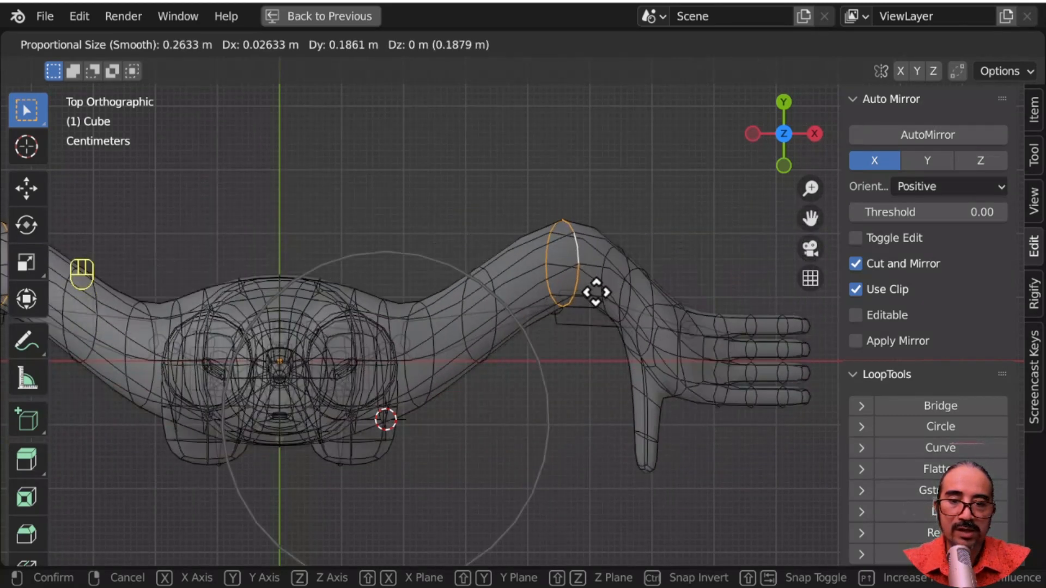
scroll(593, 298, up, 5)
scroll(597, 335, down, 6)
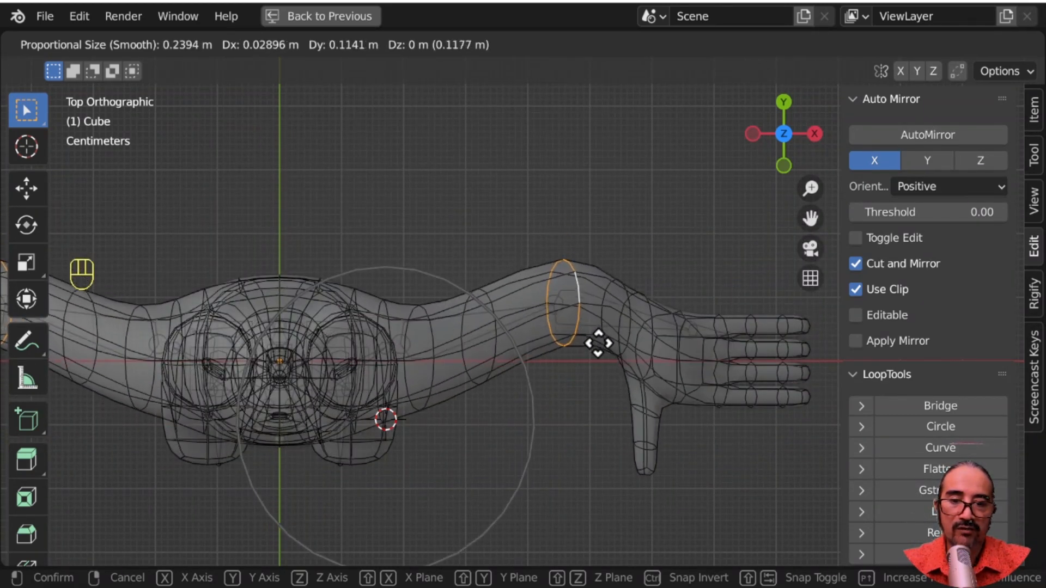
scroll(595, 361, down, 1)
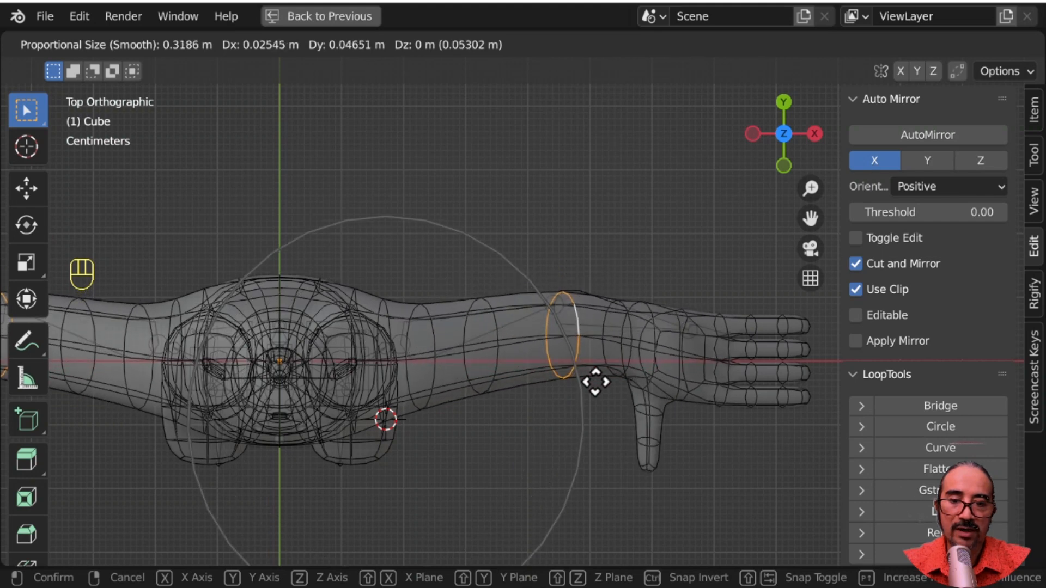
scroll(592, 367, up, 7)
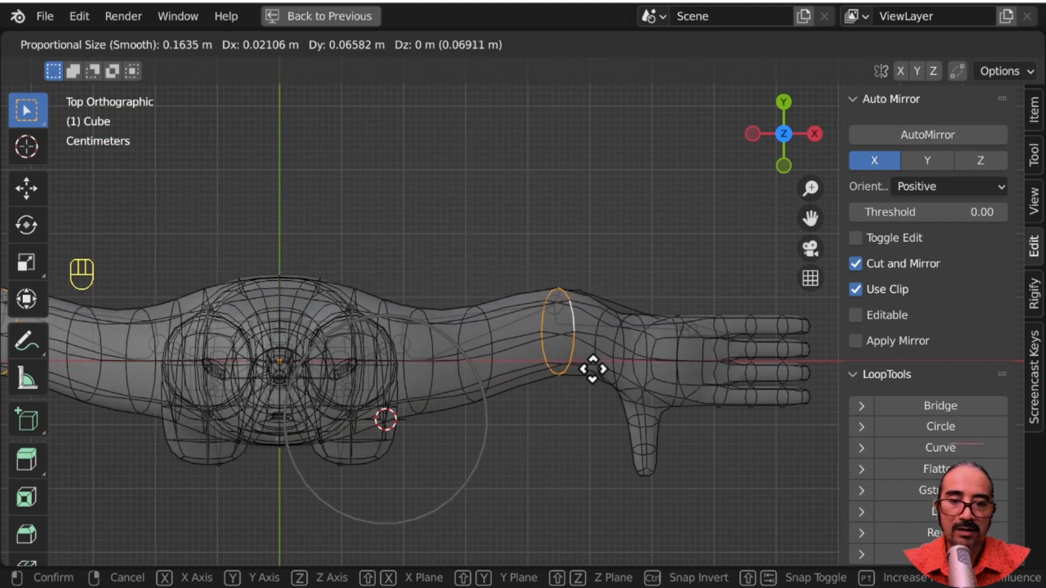
scroll(593, 349, down, 2)
click(591, 344)
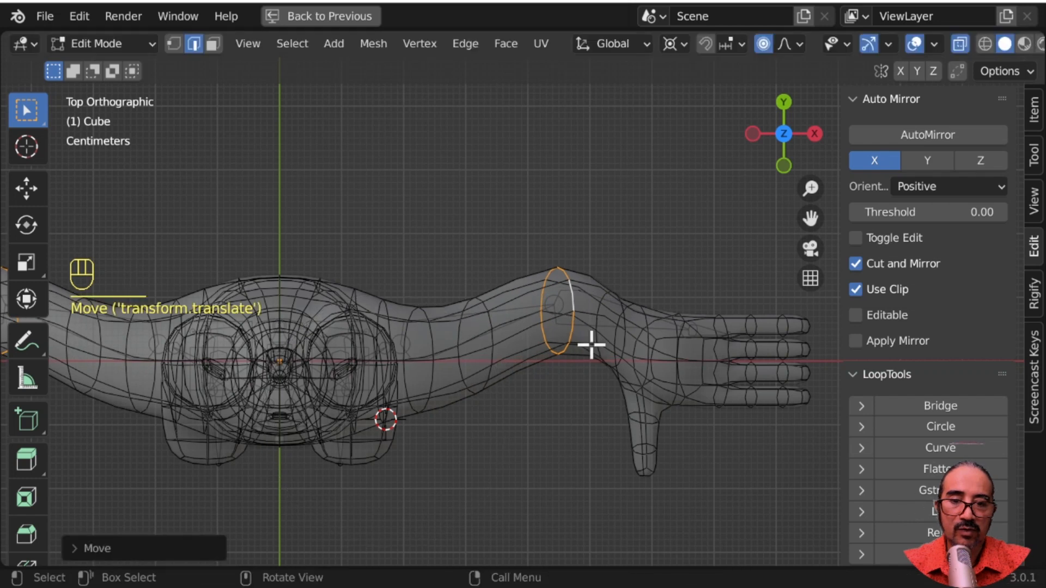
Rotate the upper-arm edge loop slightly with proportional editing so it follows the arm's backward bend
alt+click(489, 343)
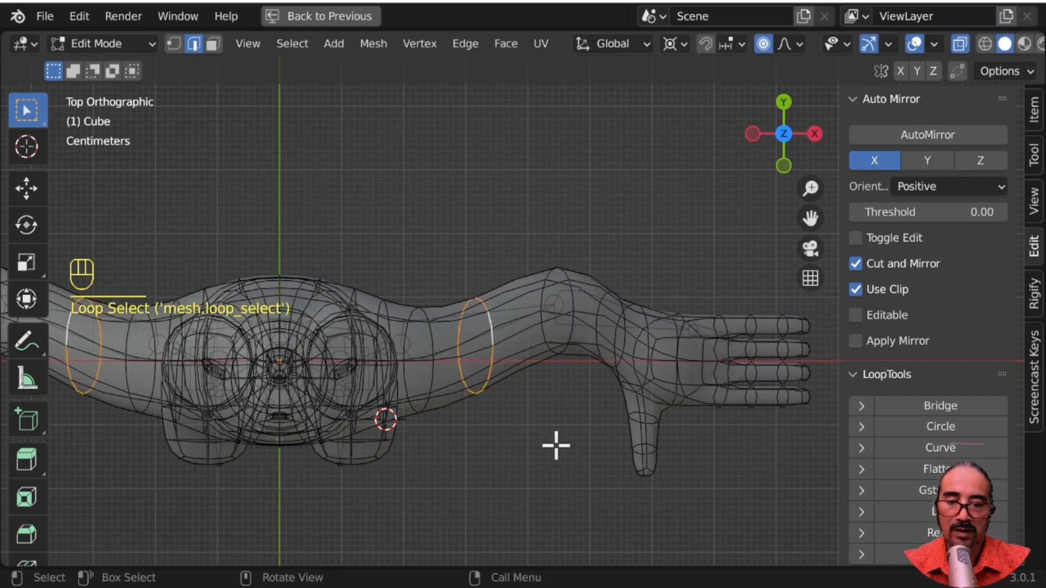
key(r)
scroll(572, 409, up, 1)
click(541, 405)
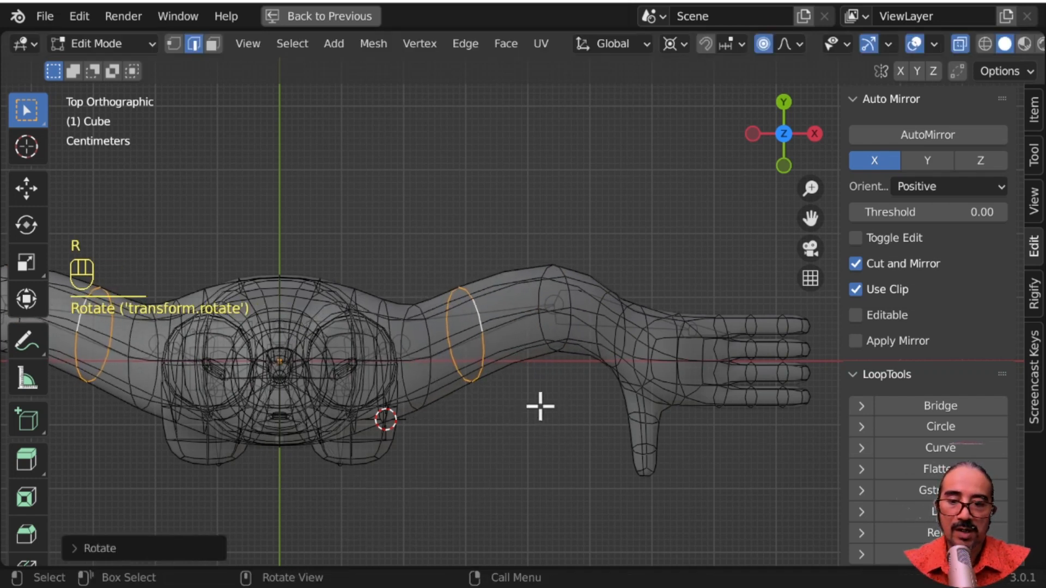
Set the pivot point to Median Point, then rotate and nudge the edge loop nearest the shoulder to align with the arm's bend
key(period)
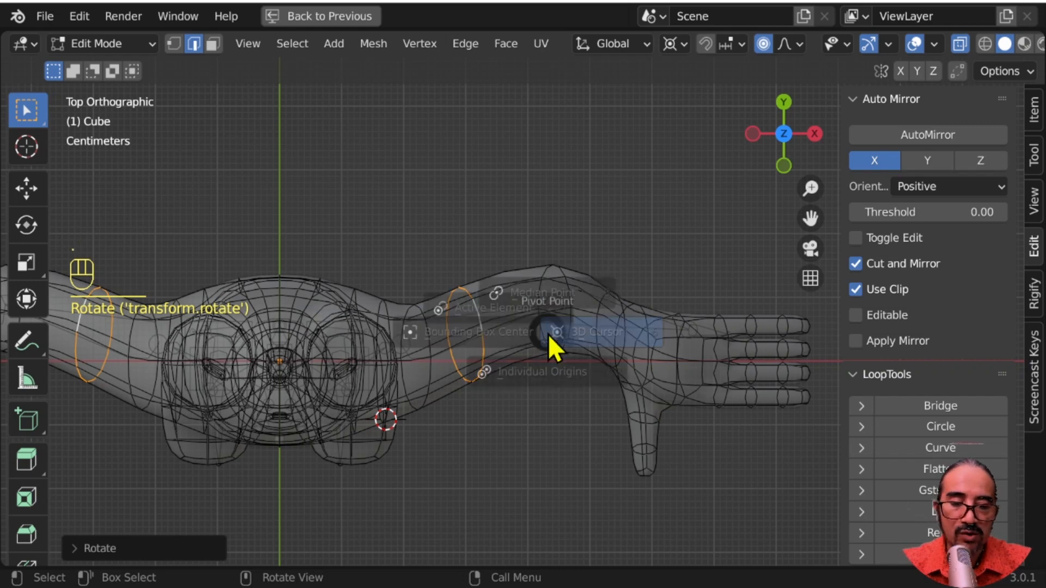
click(545, 216)
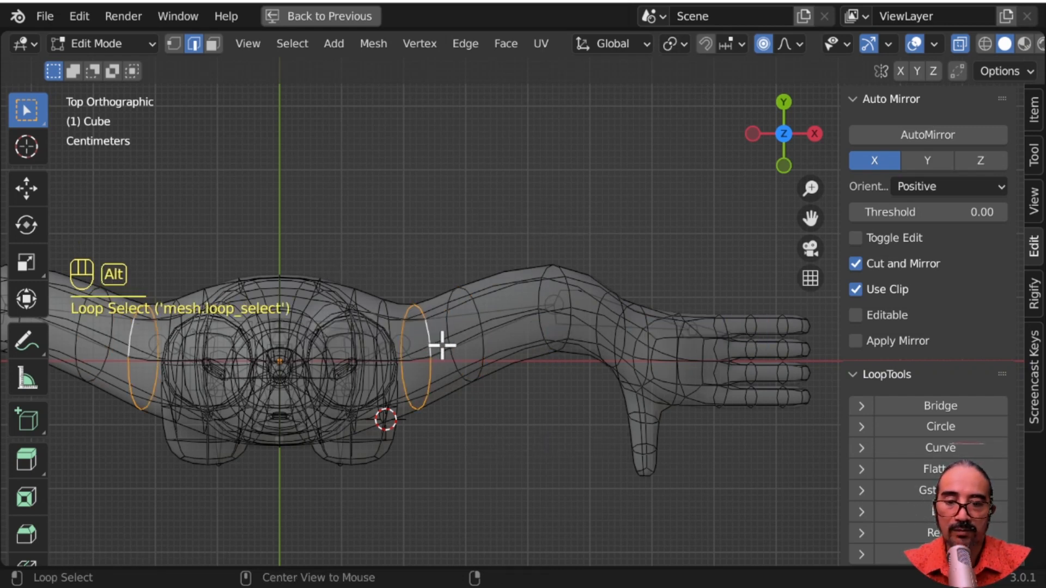
key(r)
click(506, 445)
key(g)
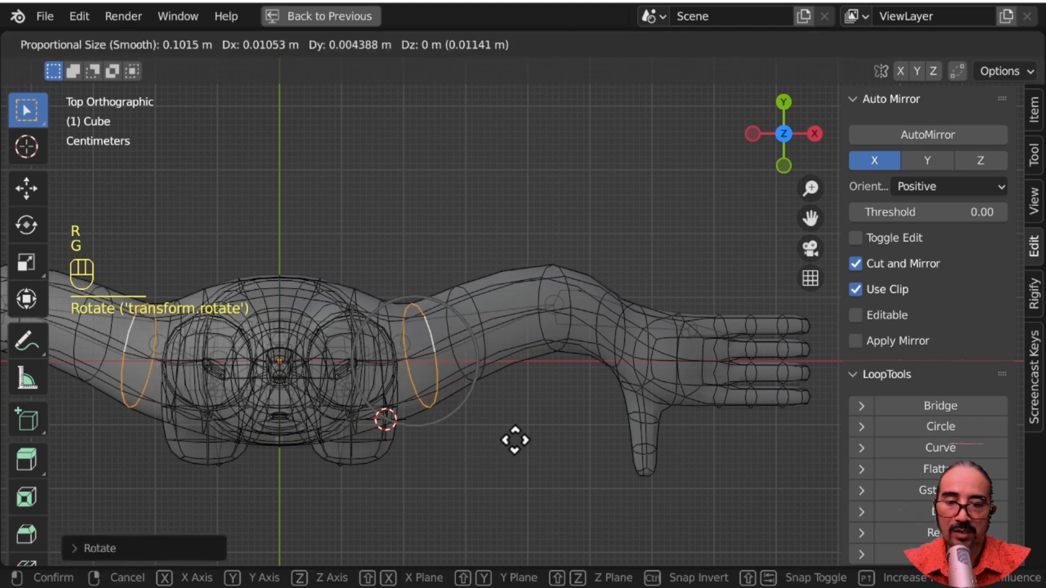
click(591, 360)
shift+middle_drag(702, 422, 570, 365)
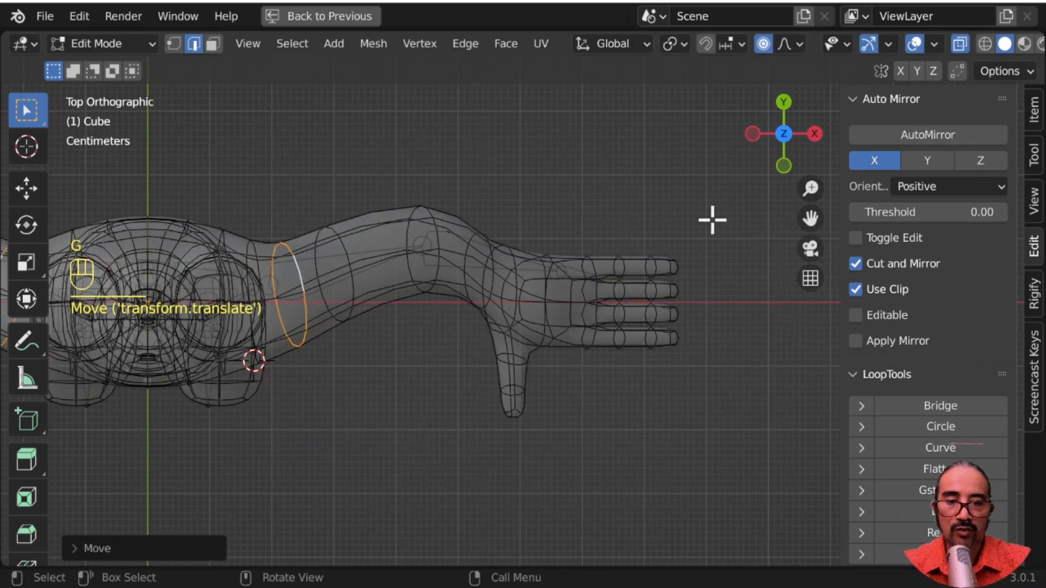
drag(717, 195, 493, 451)
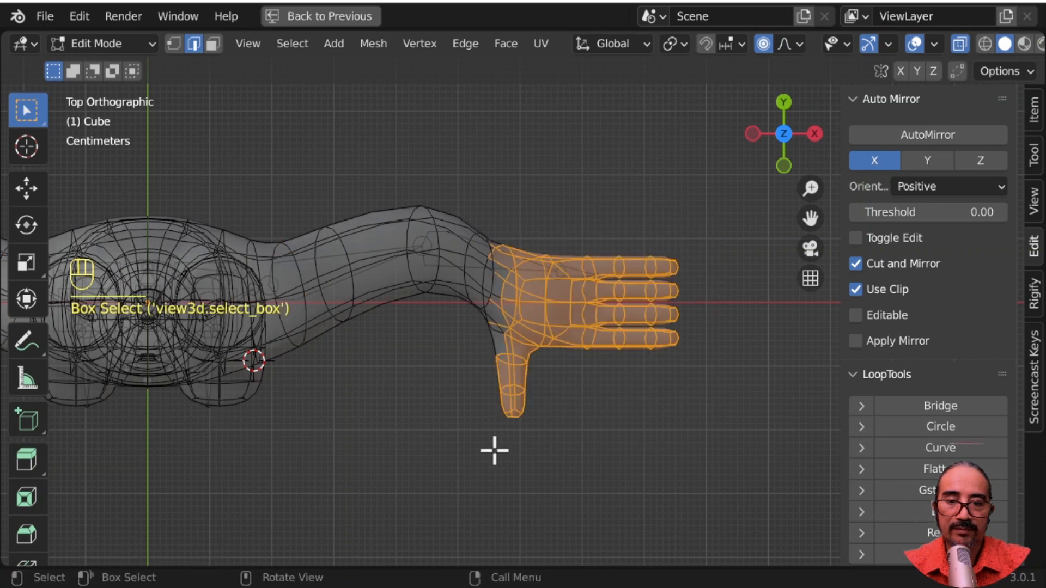
middle_drag(554, 437, 586, 232)
scroll(508, 253, up, 2)
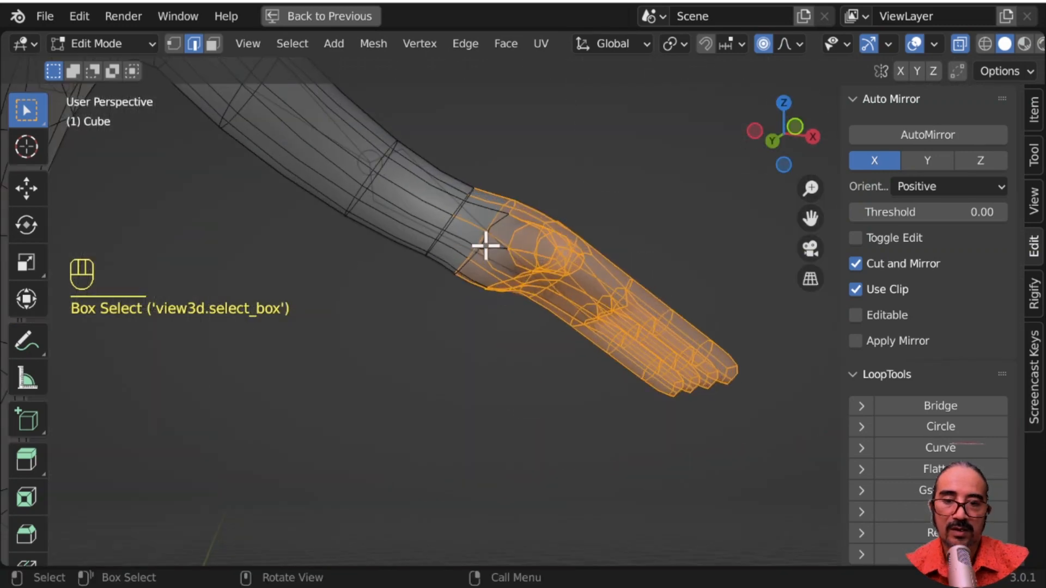
middle_drag(469, 242, 506, 248)
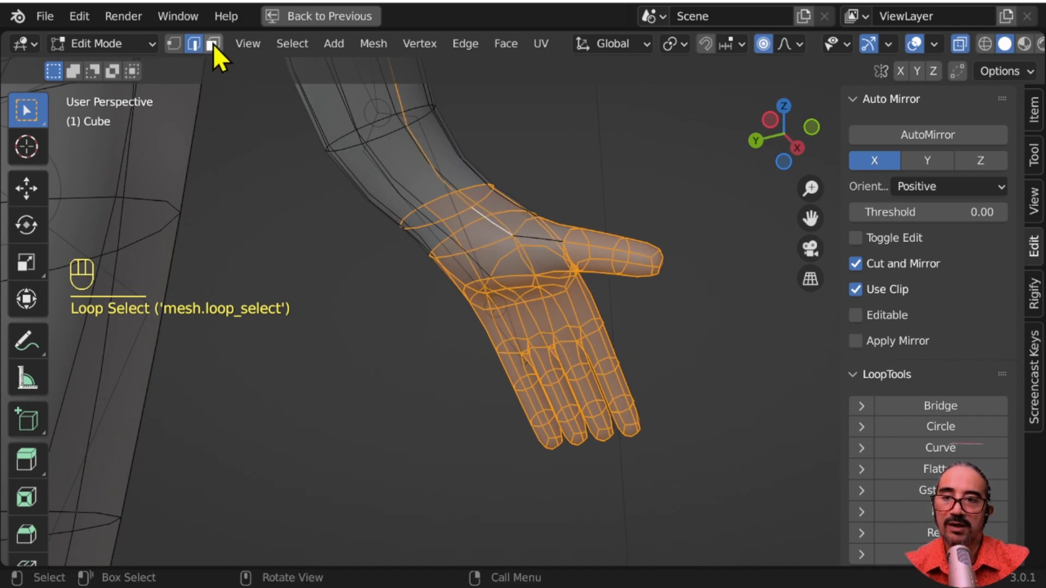
Select all hand and wrist faces, from the end of the forearm to the fingertips, in face mode and front view
click(213, 43)
key(KP_3)
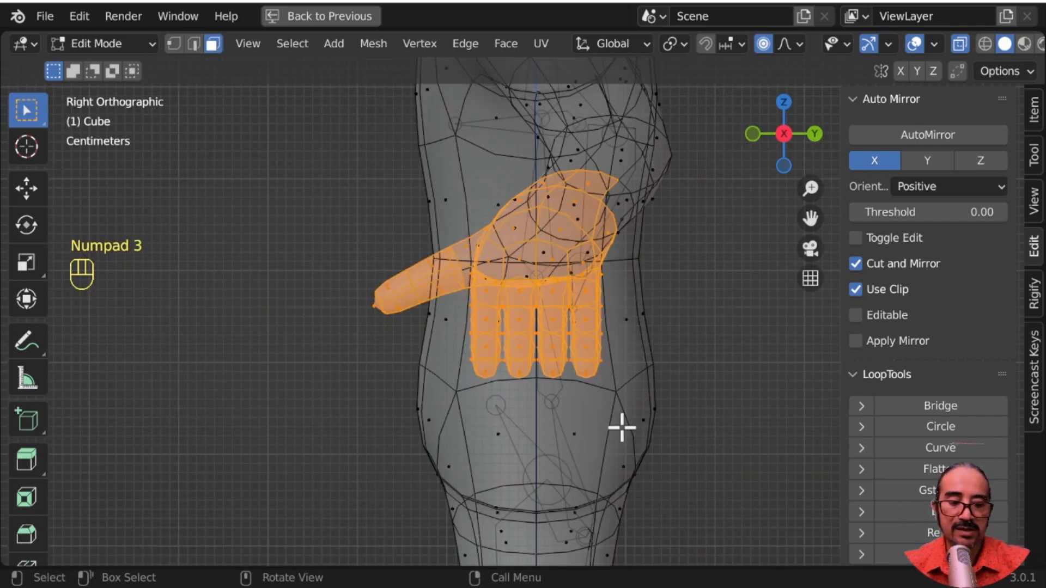
key(KP_1)
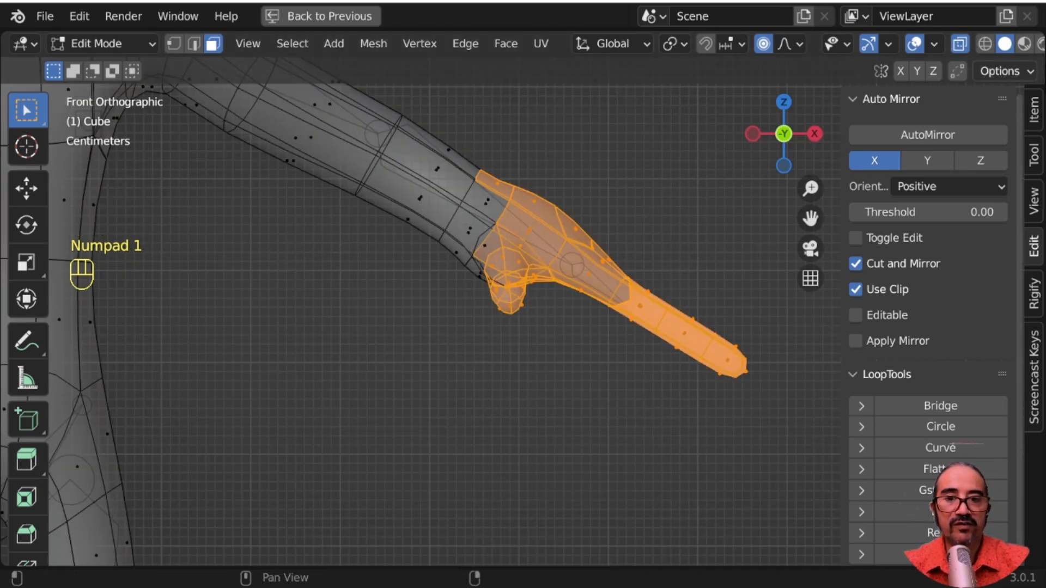
click(555, 157)
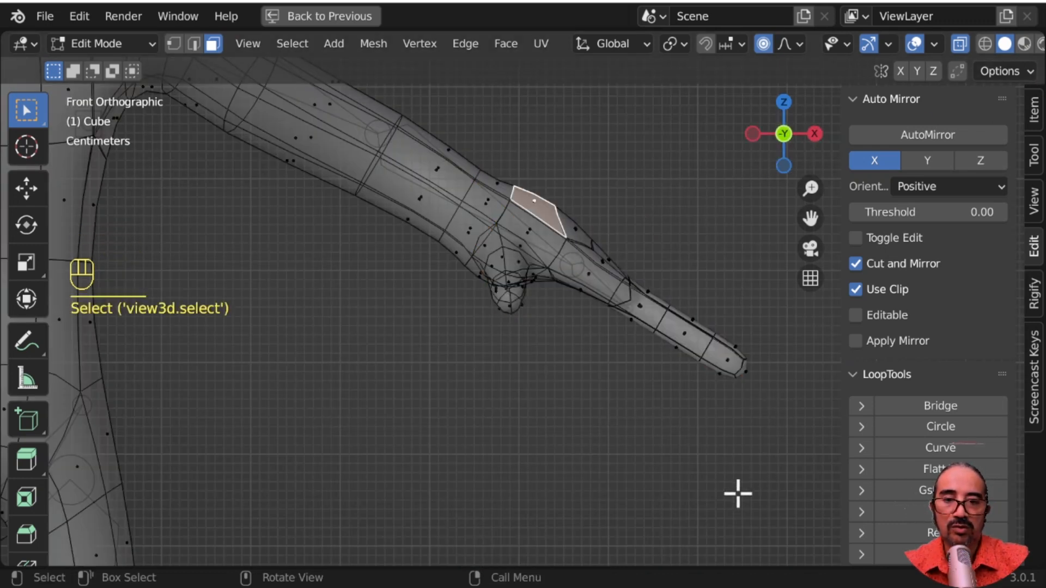
drag(707, 454, 487, 134)
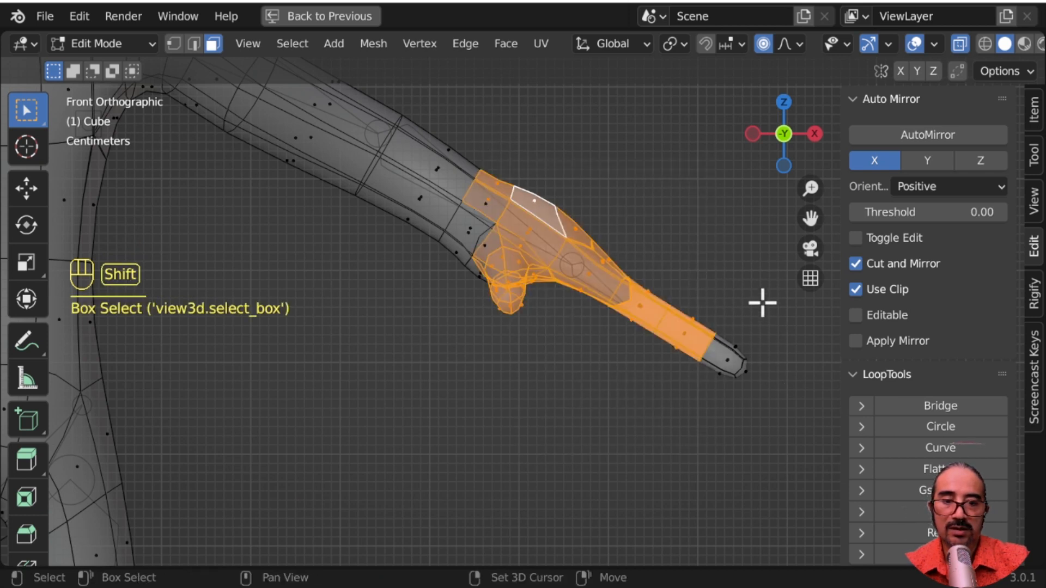
shift+drag(761, 320, 656, 428)
shift+drag(397, 364, 529, 255)
shift+drag(550, 180, 498, 253)
shift+drag(465, 284, 464, 284)
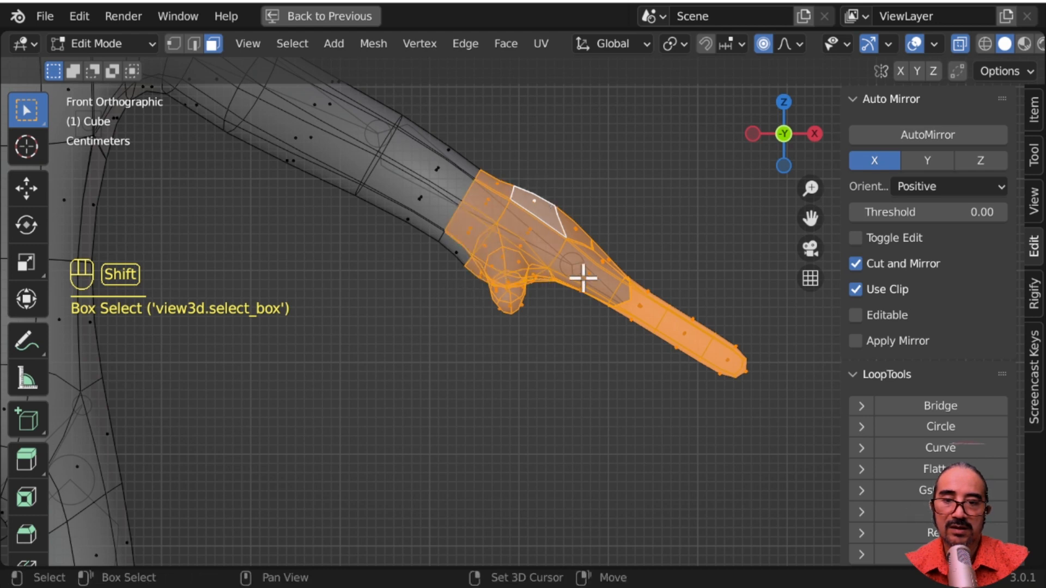
shift+drag(597, 228, 443, 294)
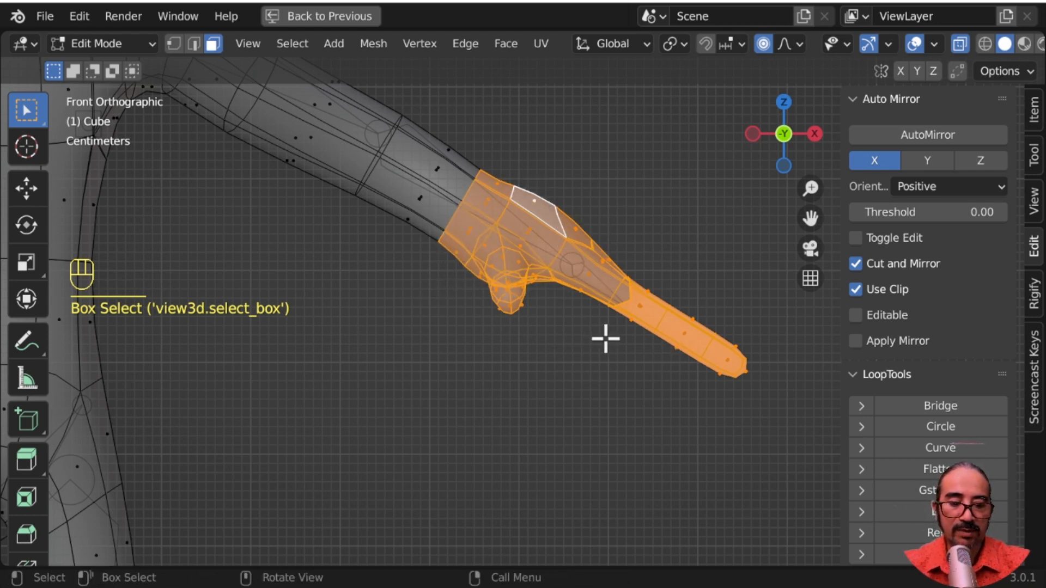
key(KP_7)
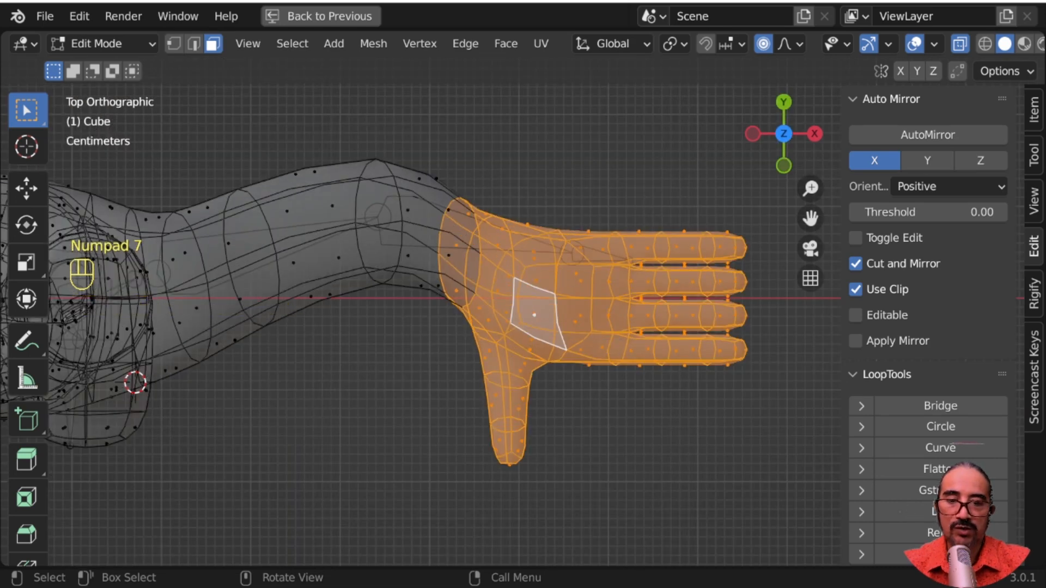
key(r)
scroll(692, 166, up, 10)
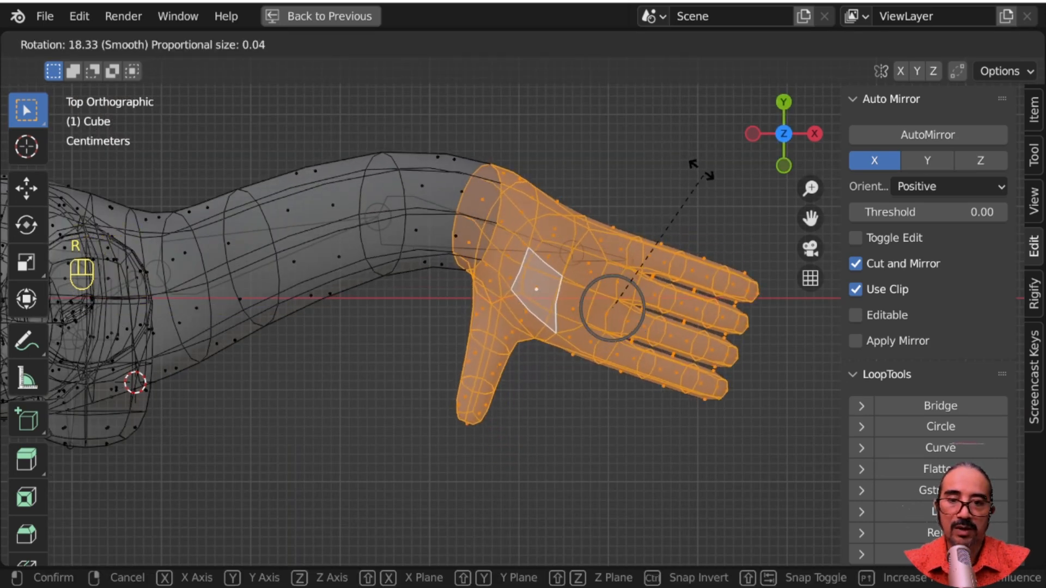
scroll(686, 148, up, 1)
click(681, 144)
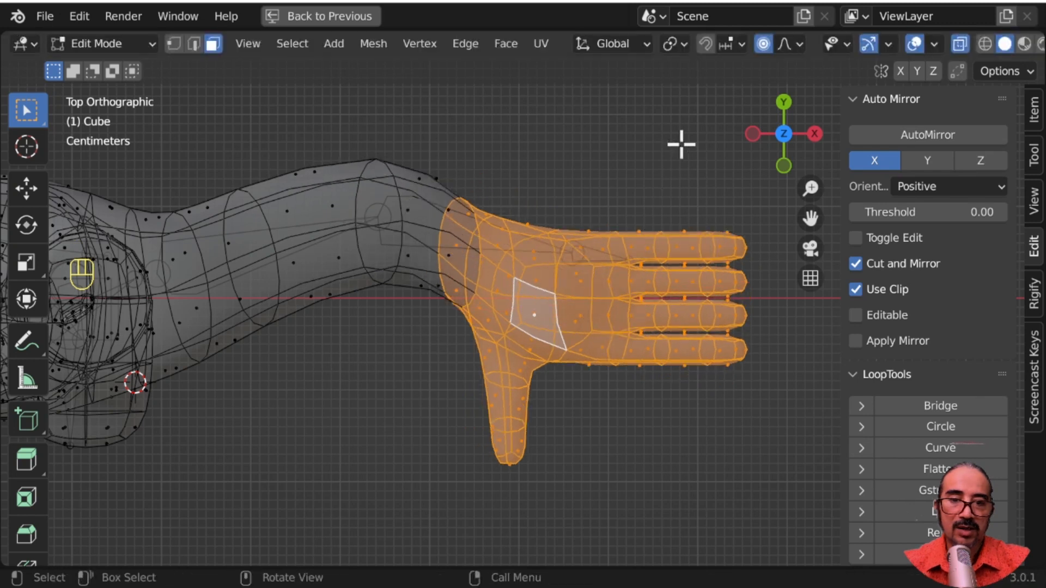
In top view, rotate the hand clockwise with proportional editing, first without the outer wrist ring of faces, then with that ring selected again
key(ctrl)
key(ctrl+KP_Subtract)
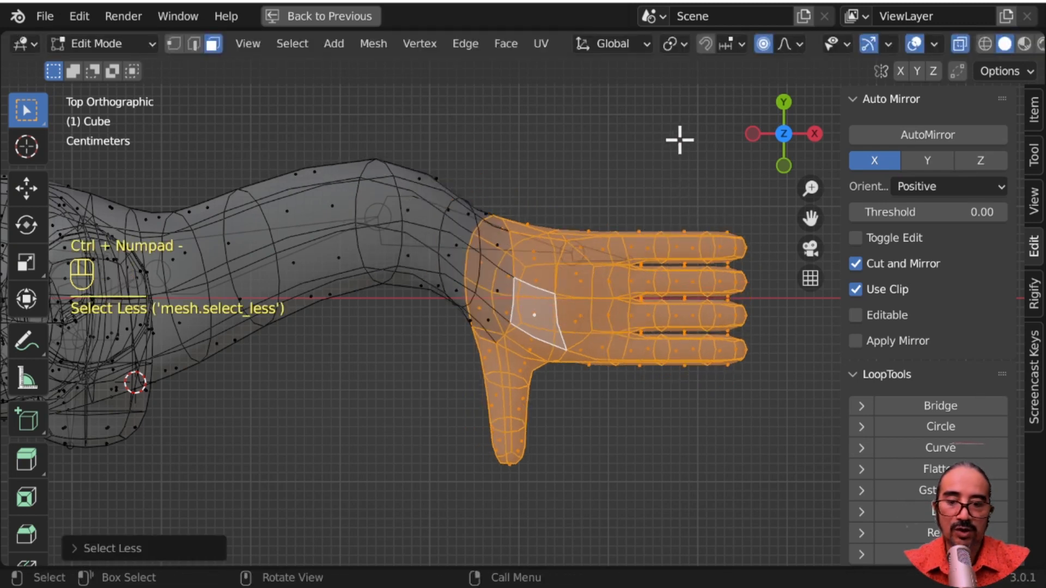
key(r)
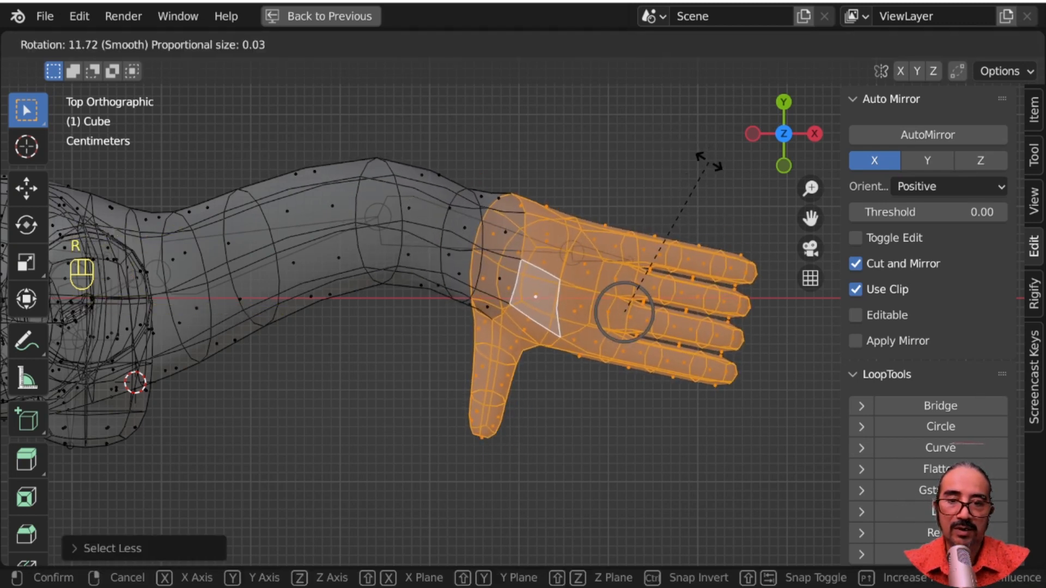
click(710, 166)
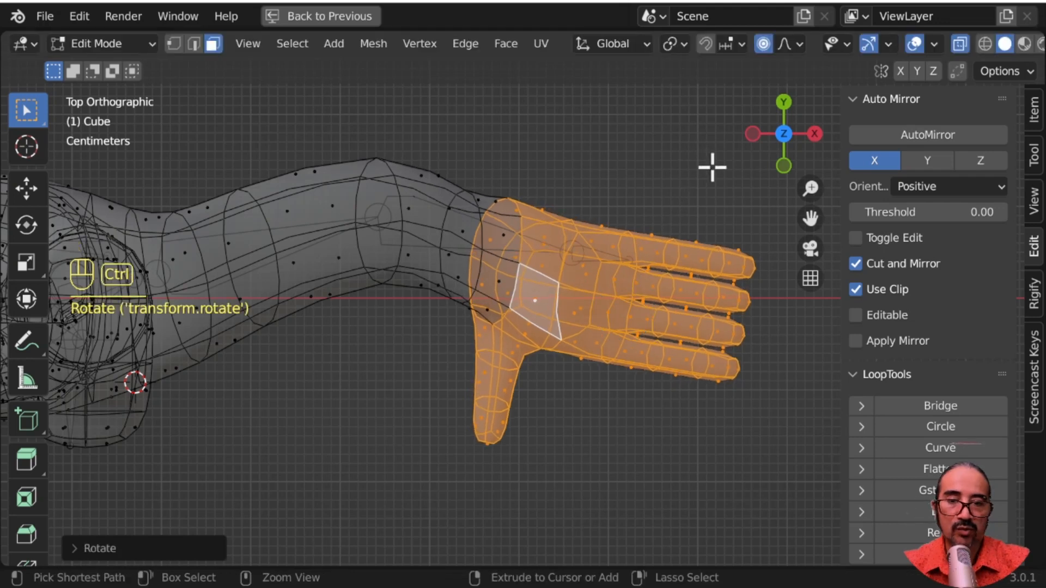
key(ctrl+KP_Add)
key(r)
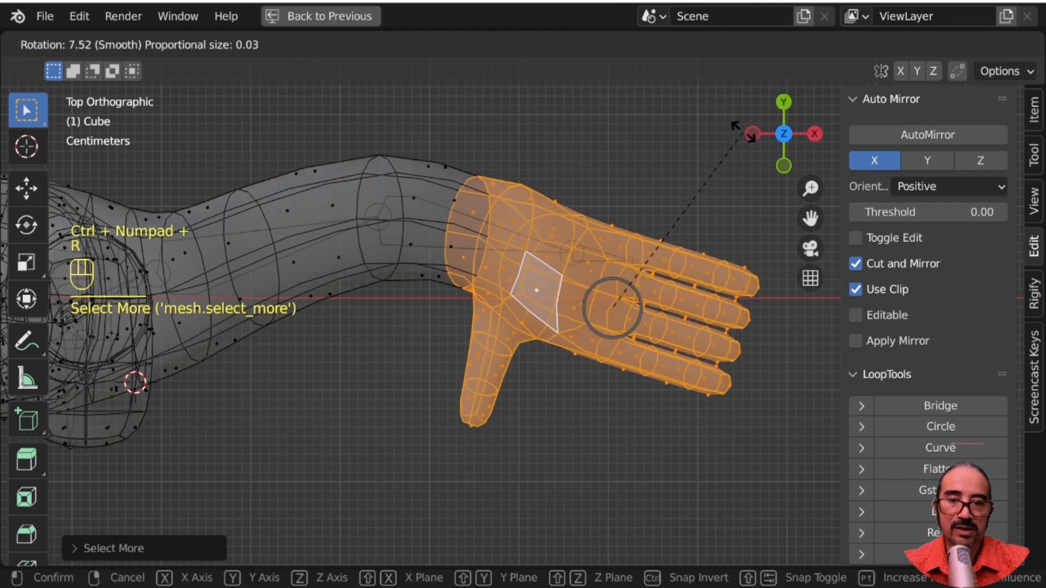
click(707, 224)
key(r)
Move the selected hand outward in top view, then outward and down in front view, to line it up with the forearm
key(g)
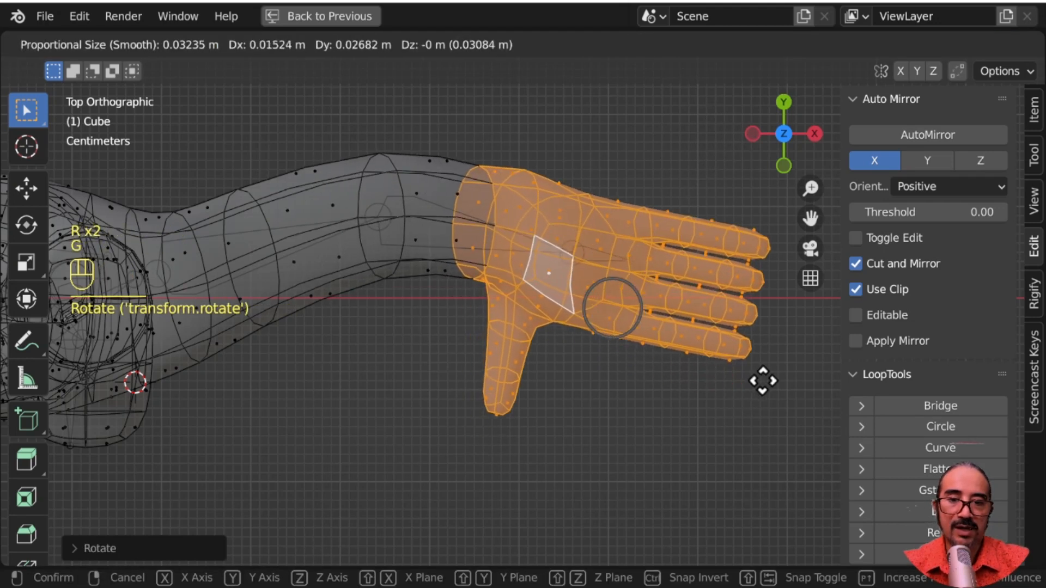
click(782, 391)
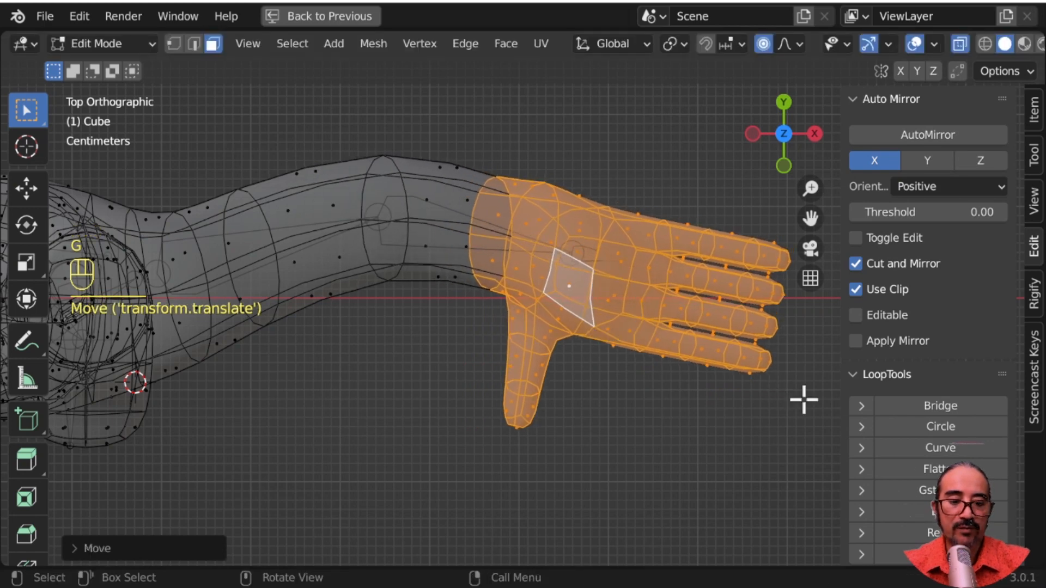
key(KP_1)
key(g)
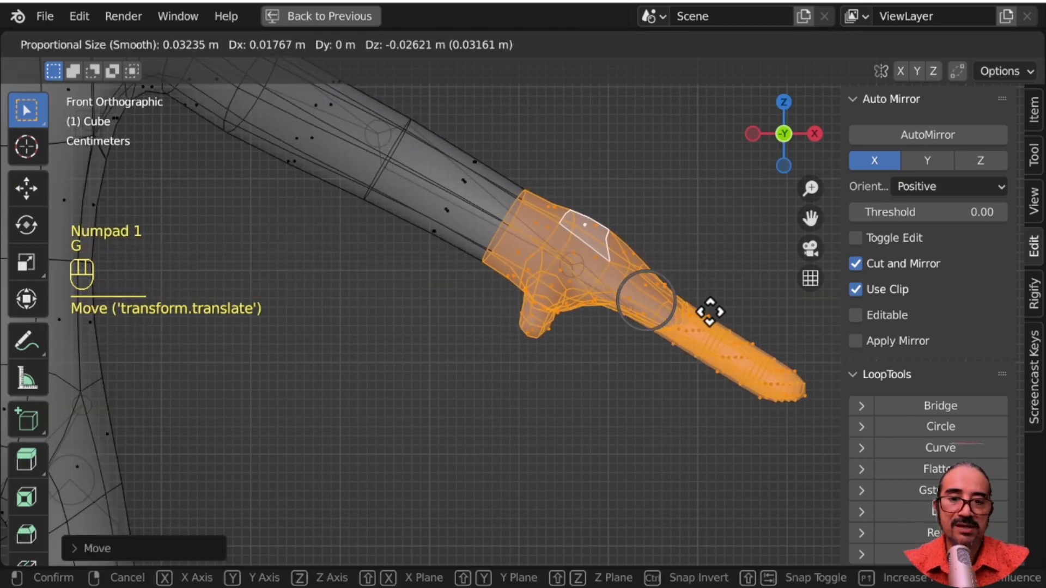
click(733, 329)
scroll(578, 337, down, 2)
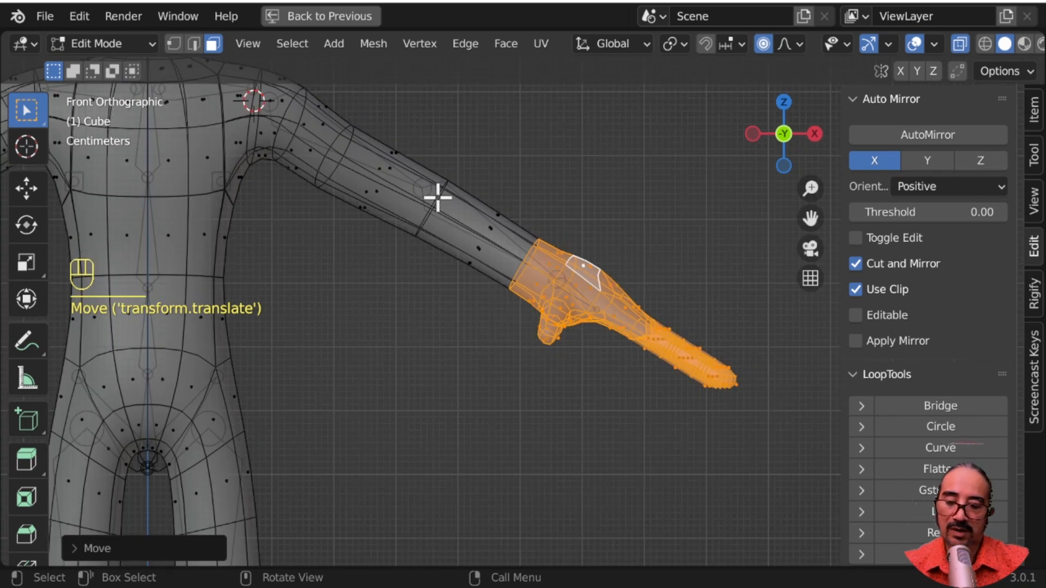
Slide the upper-arm edge loop along the arm toward the elbow and return to Object Mode
click(192, 47)
alt+click(347, 141)
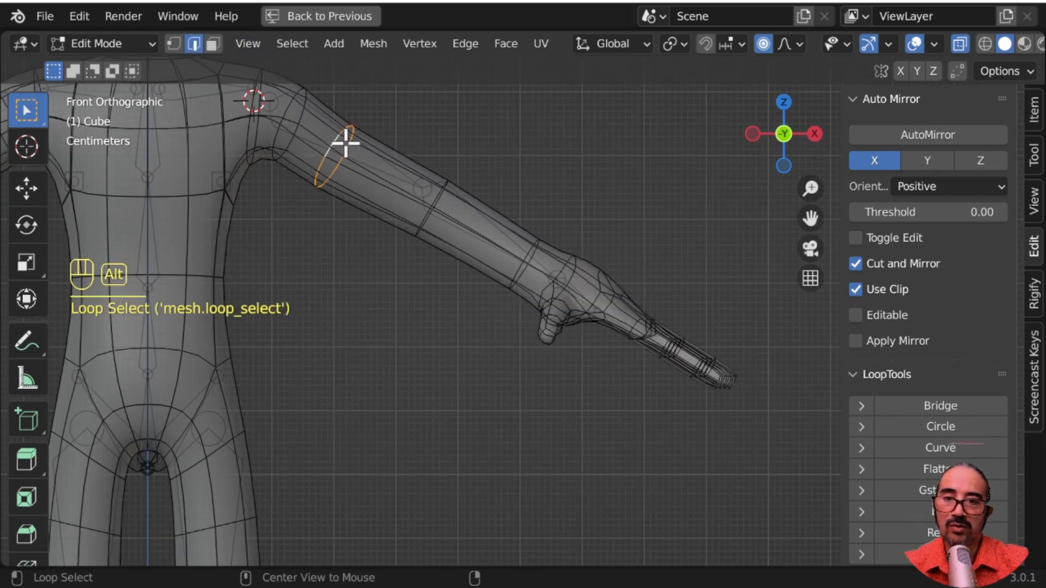
key(g)
key(g)
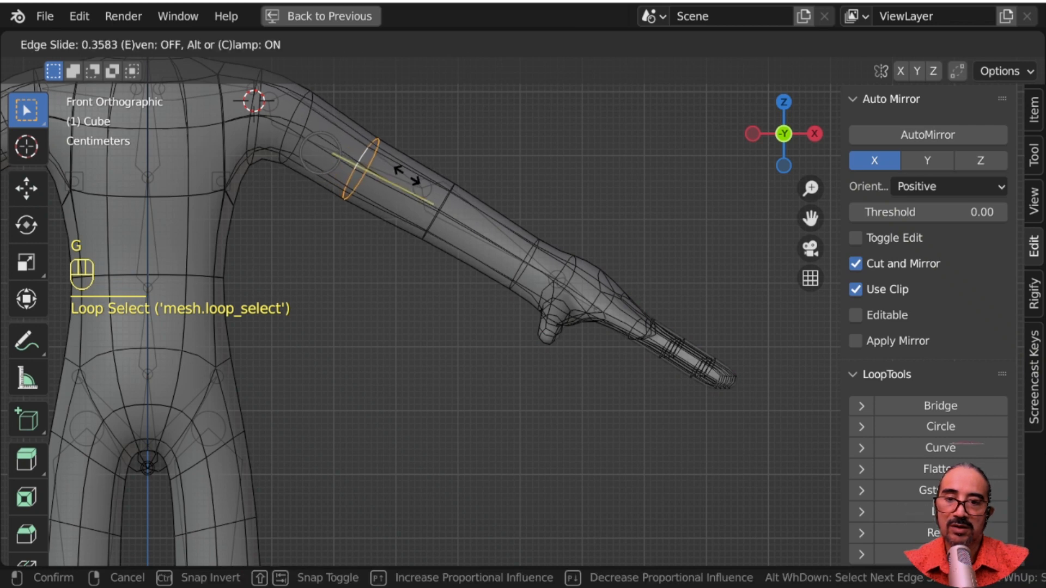
click(410, 182)
scroll(415, 339, down, 2)
key(Tab)
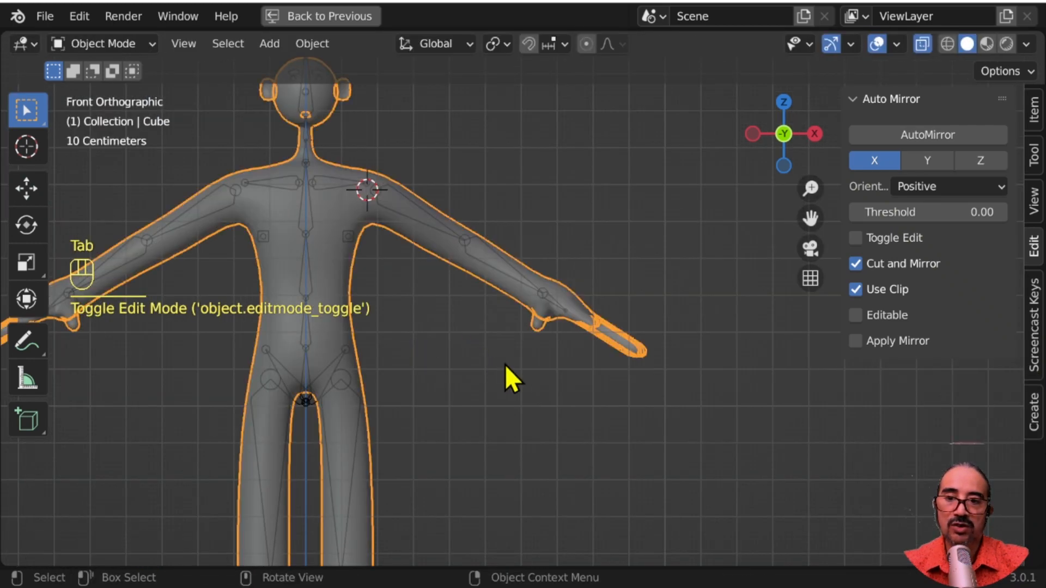
middle_drag(508, 373, 558, 396)
scroll(635, 318, up, 3)
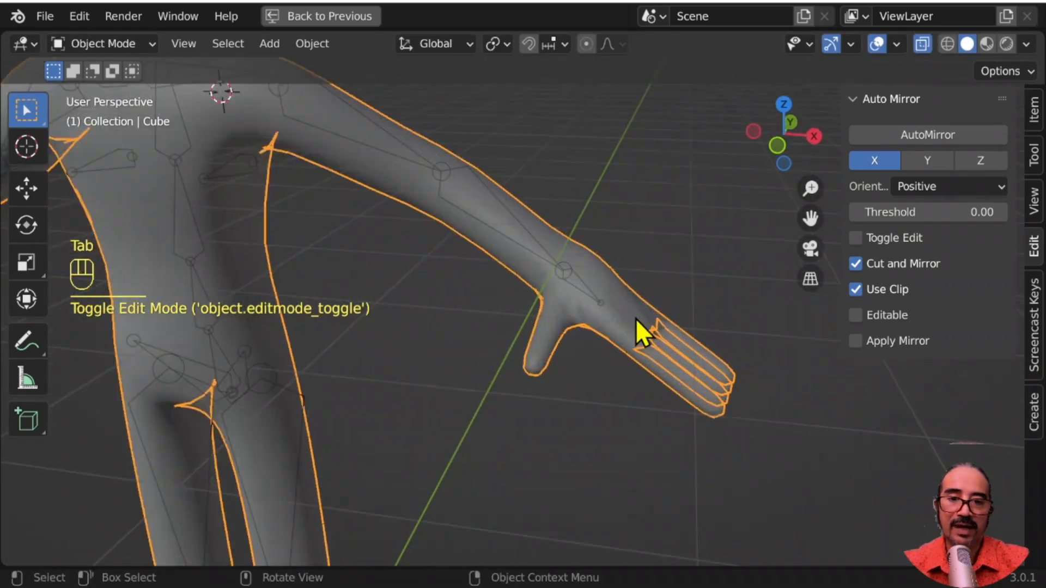
key(Tab)
key(Tab)
click(577, 281)
key(Tab)
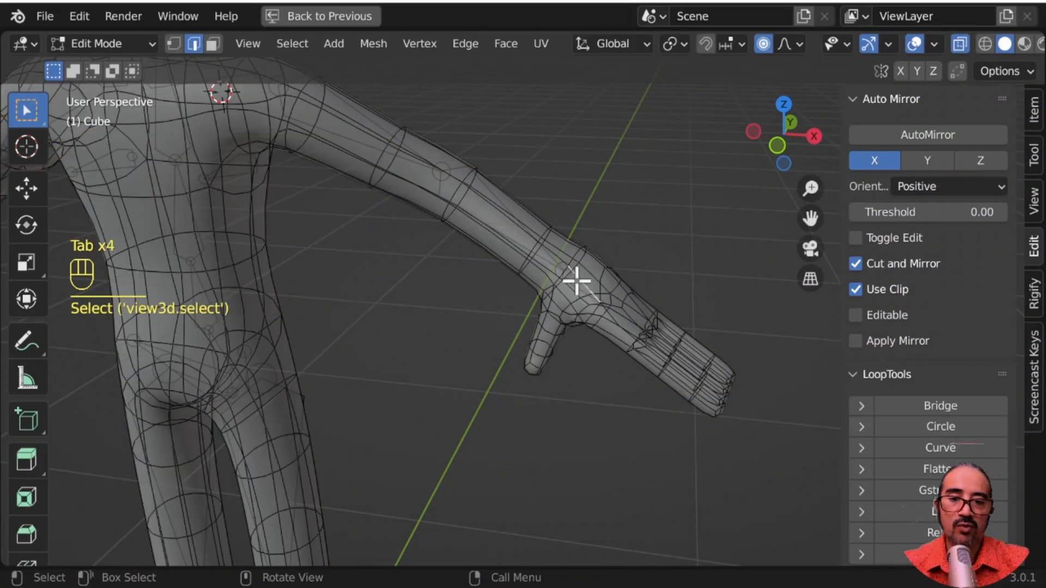
key(Tab)
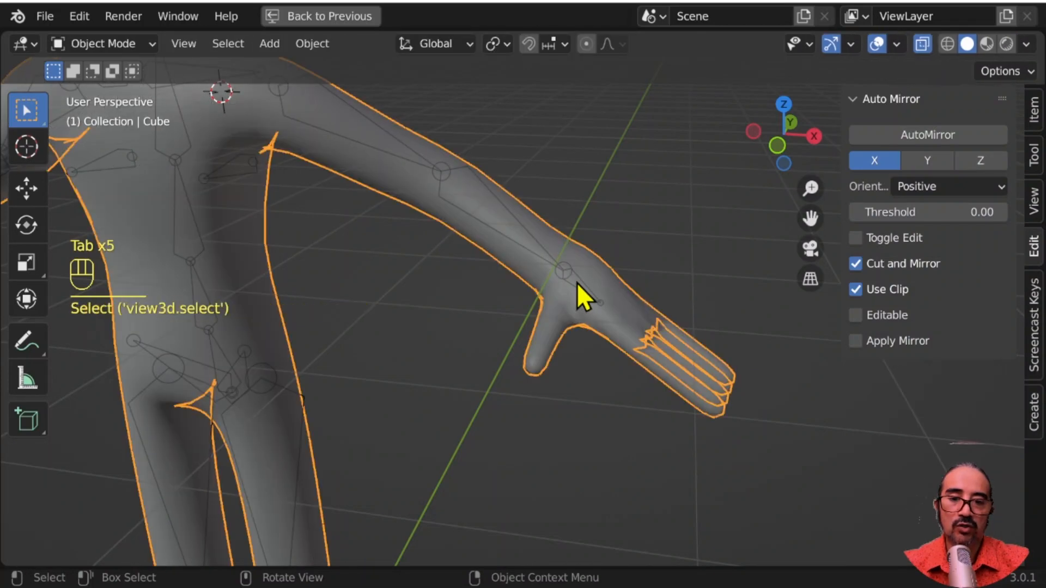
Edit the metarig and, in front view, move the tip of the hand.L bone outward to the base of the fingers
click(489, 186)
key(Tab)
click(630, 327)
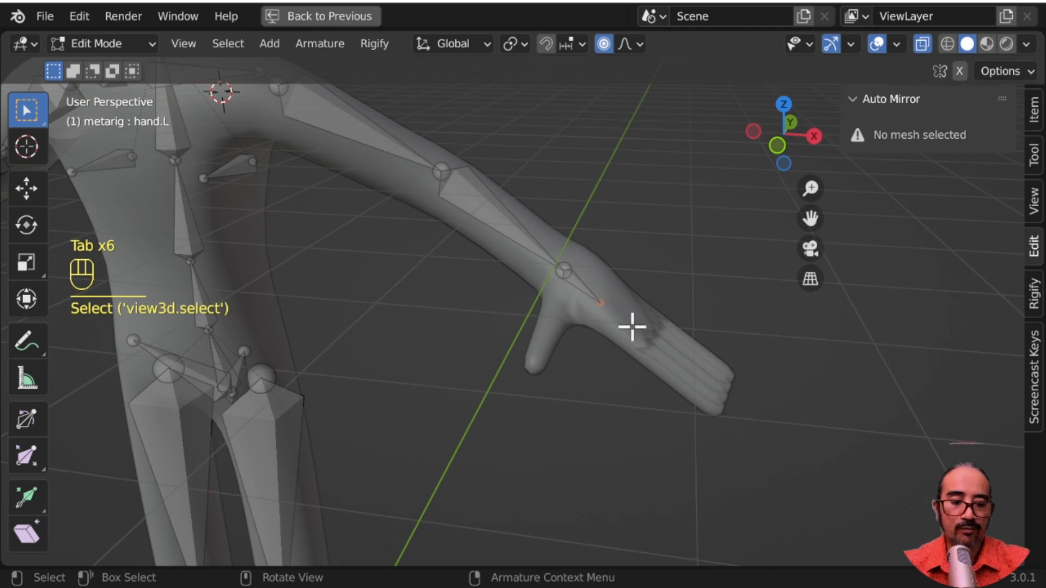
key(KP_1)
key(g)
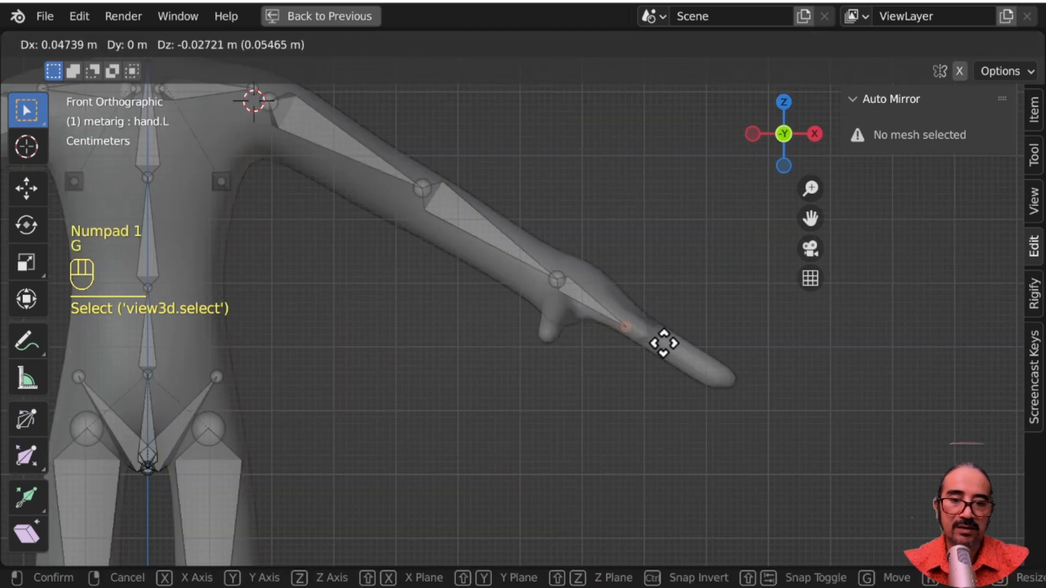
click(671, 343)
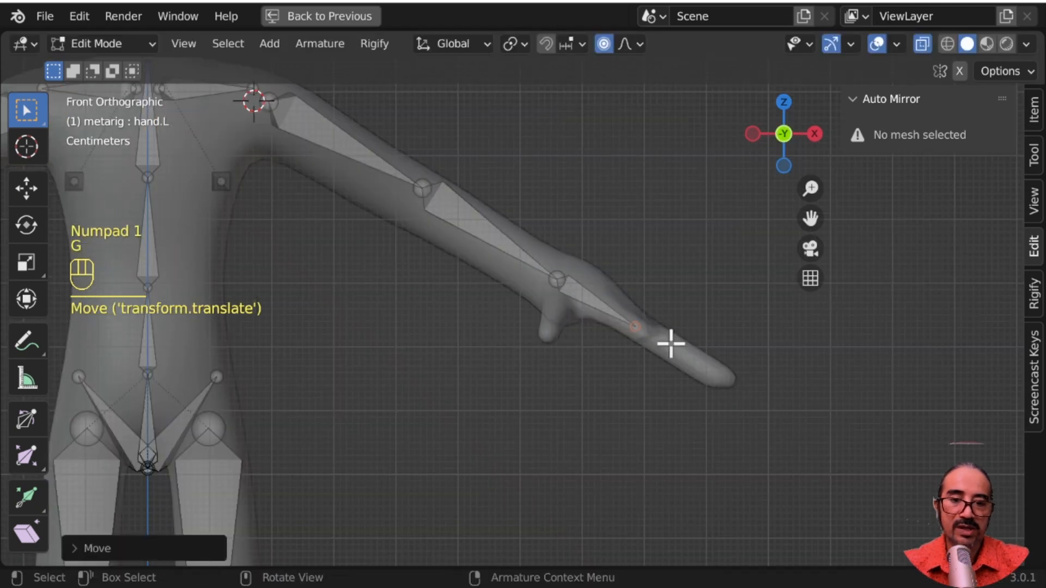
In front view, move the left wrist joint inward to the wrist and nudge the left elbow joint slightly down toward the arm's centre
click(558, 279)
key(g)
click(567, 305)
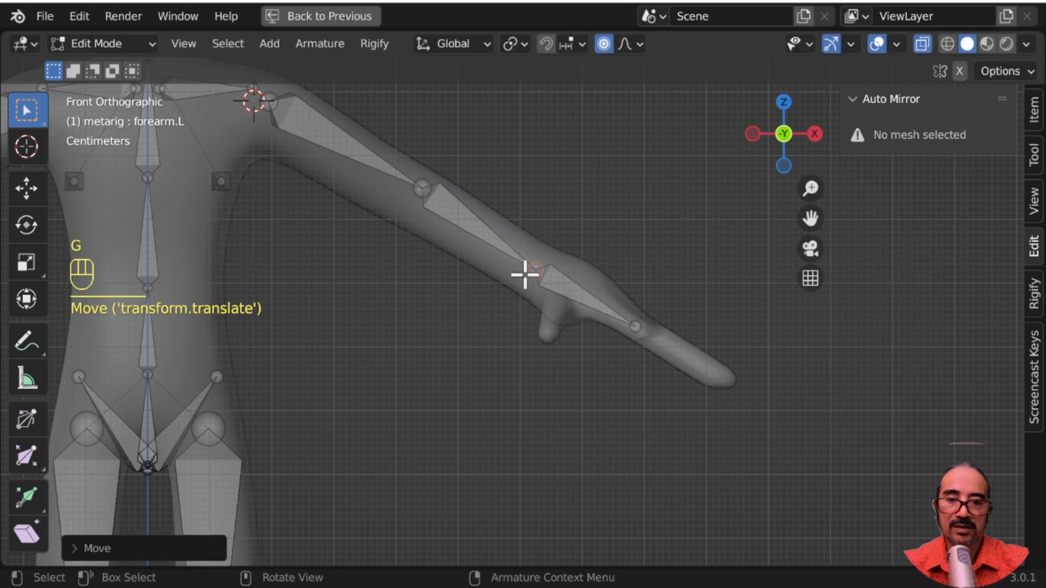
click(420, 189)
key(g)
click(416, 194)
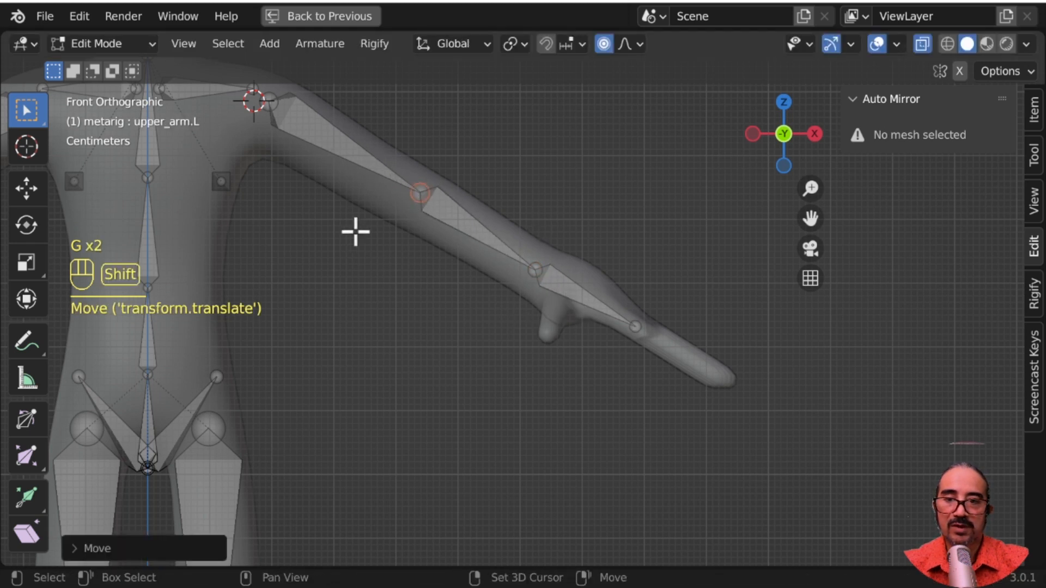
Select the left leg's foot, shin and thigh bones together in front view
shift+middle_drag(355, 231, 474, 372)
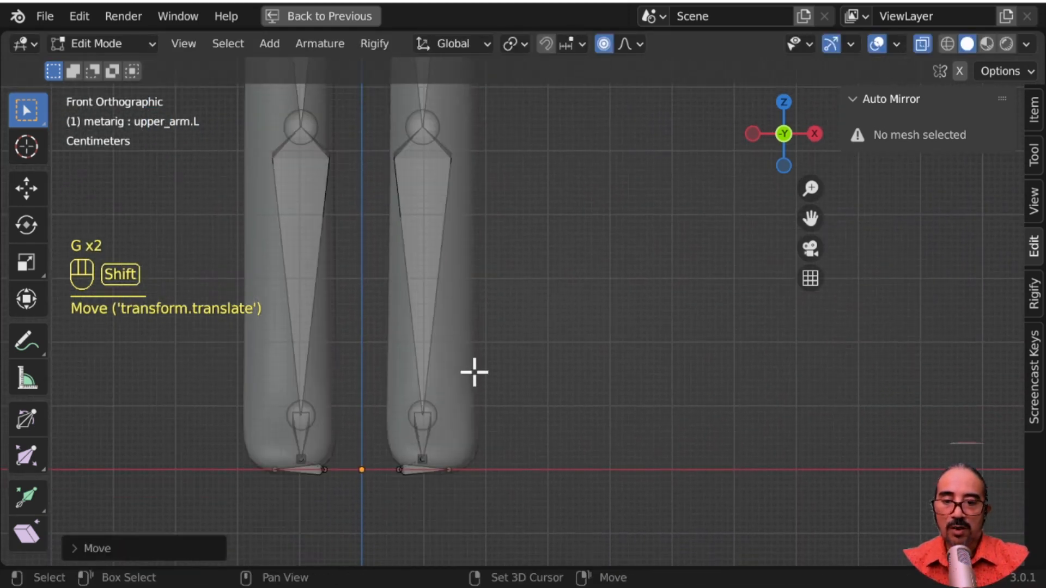
drag(381, 381, 465, 519)
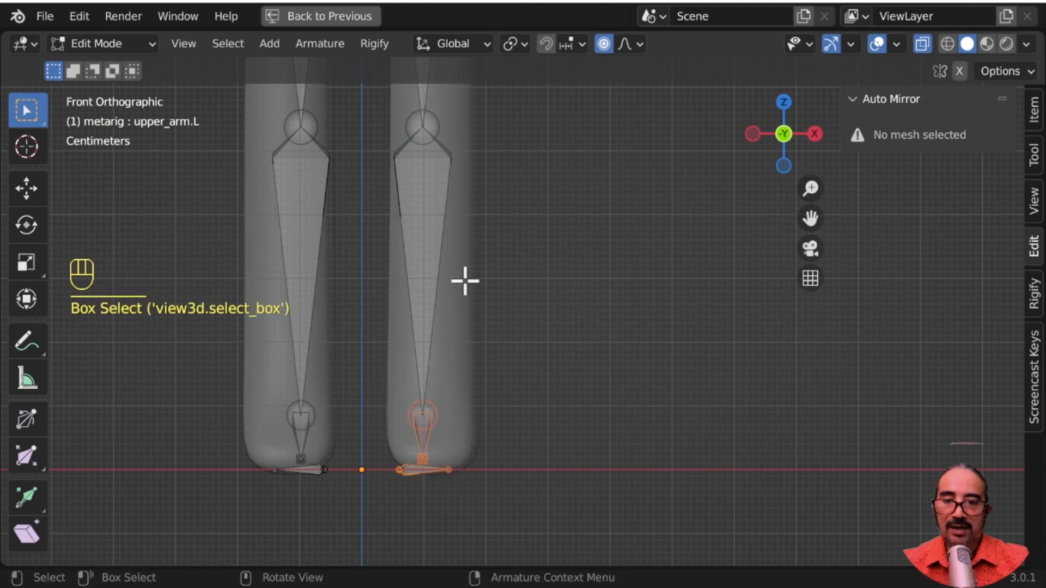
shift+click(436, 183)
shift+scroll(427, 247, up, 5)
shift+click(427, 247)
key(g)
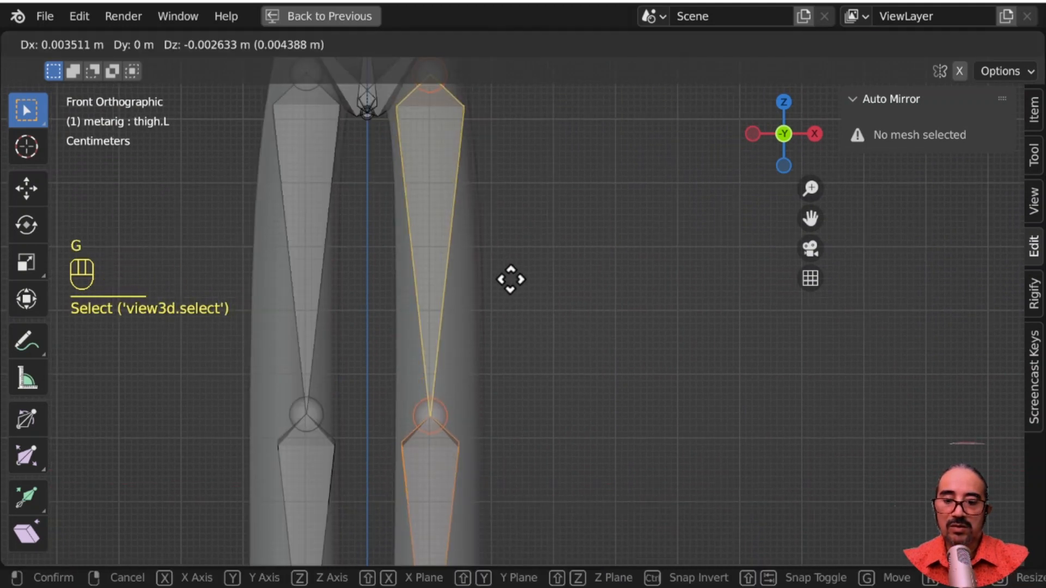
key(x)
key(Escape)
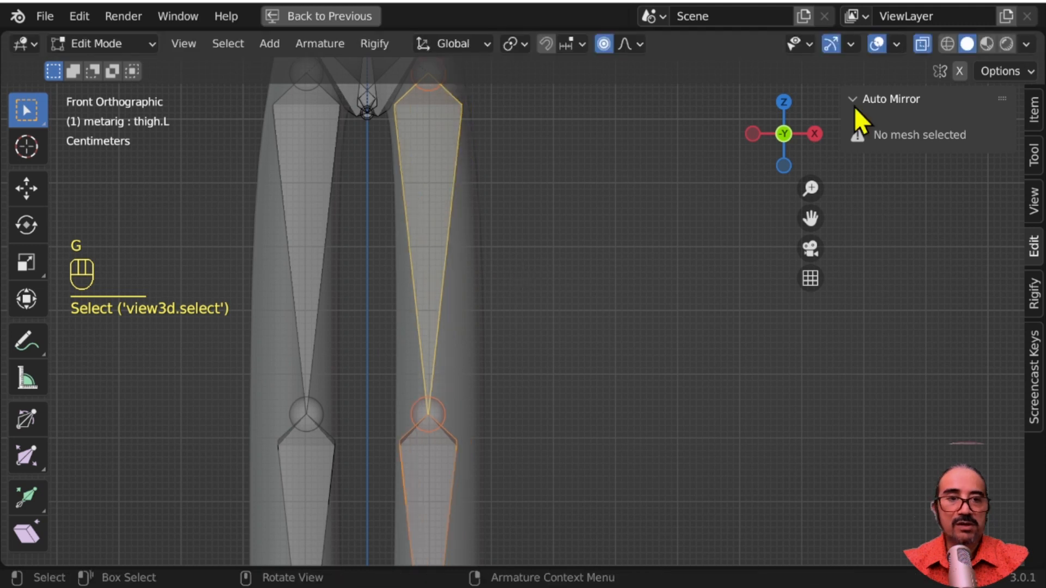
Enable X-axis mirroring for the armature and move the selected left leg bones slightly outward along X to centre them in the leg
key(x)
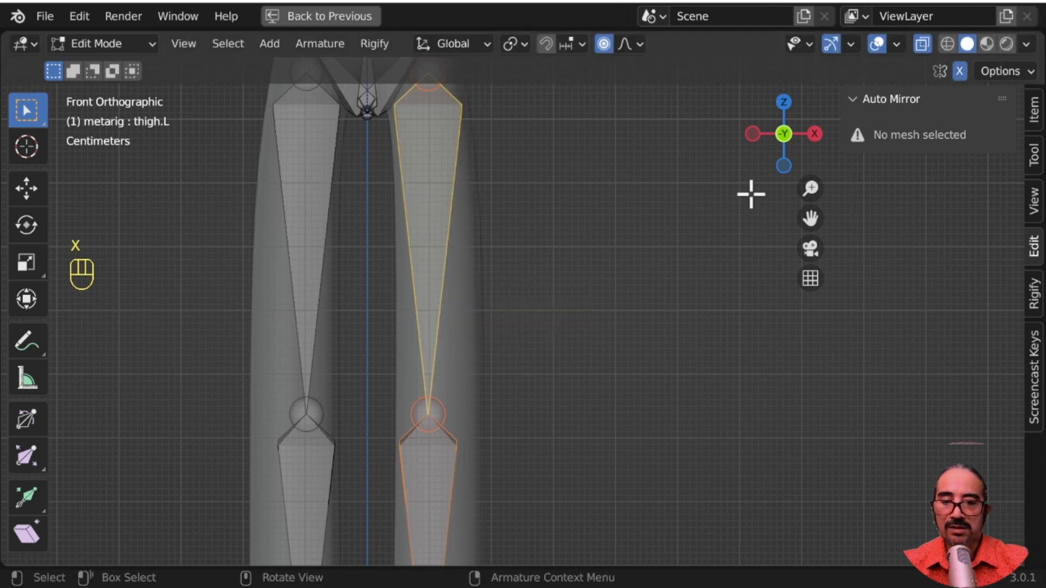
key(g)
key(x)
click(576, 333)
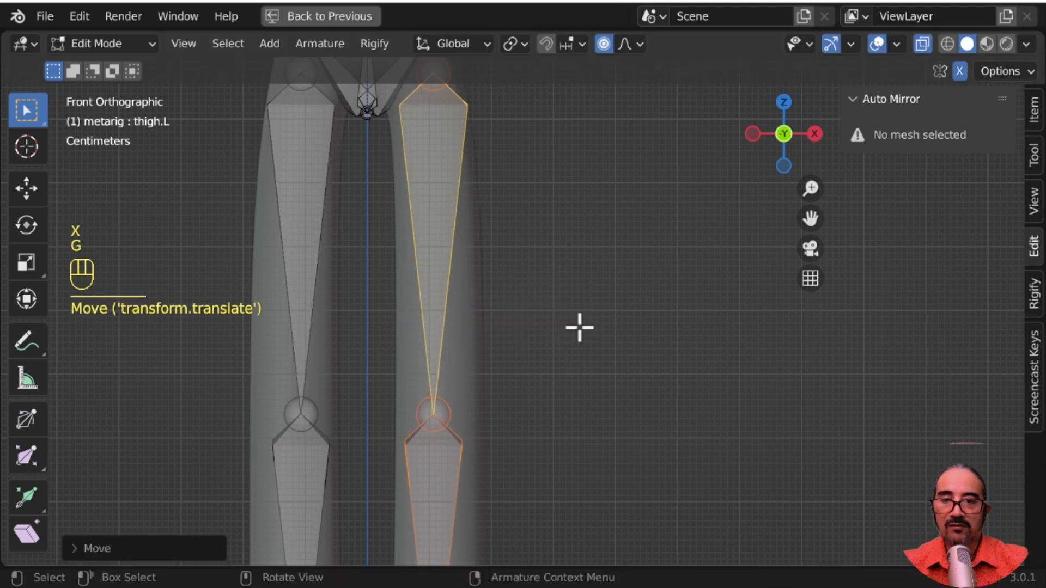
Mirror the left arm's pose to the right arm by confirming zero-distance moves on hand.L, forearm.L and upper_arm.L
scroll(576, 333, down, 3)
scroll(634, 327, down, 3)
middle_drag(635, 399, 719, 281)
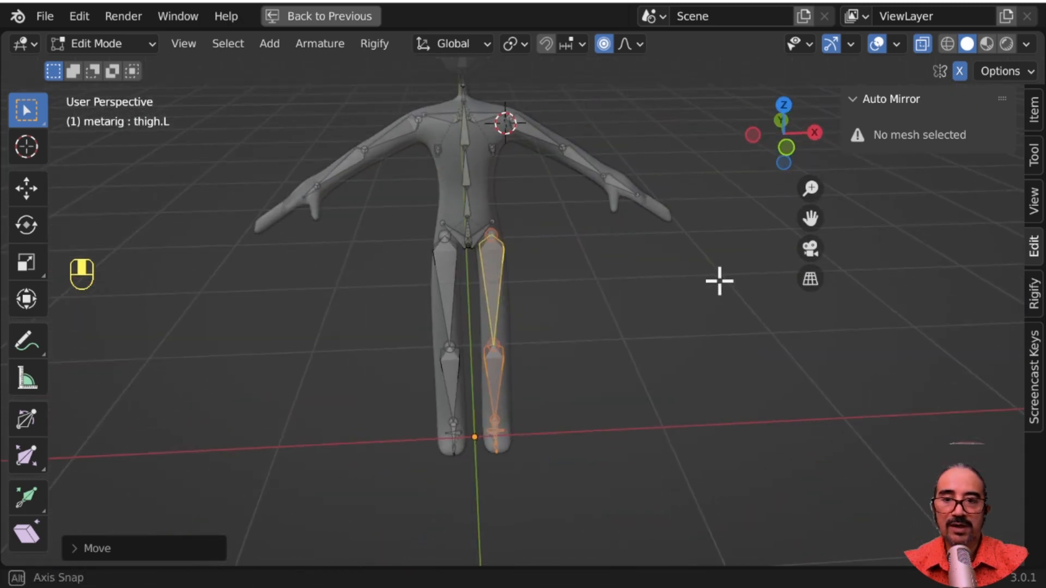
click(624, 176)
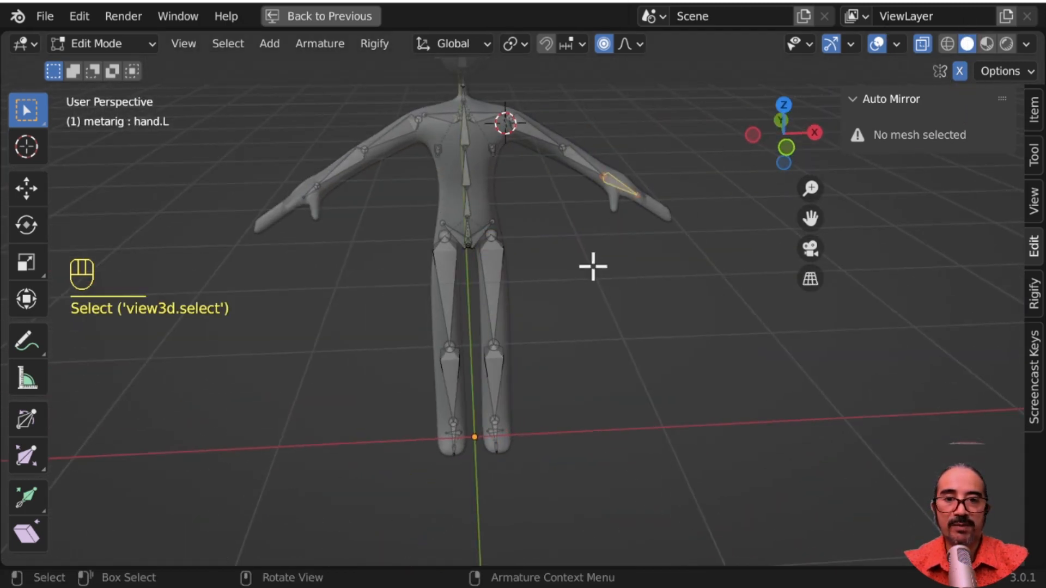
key(g)
click(597, 221)
click(572, 159)
key(g)
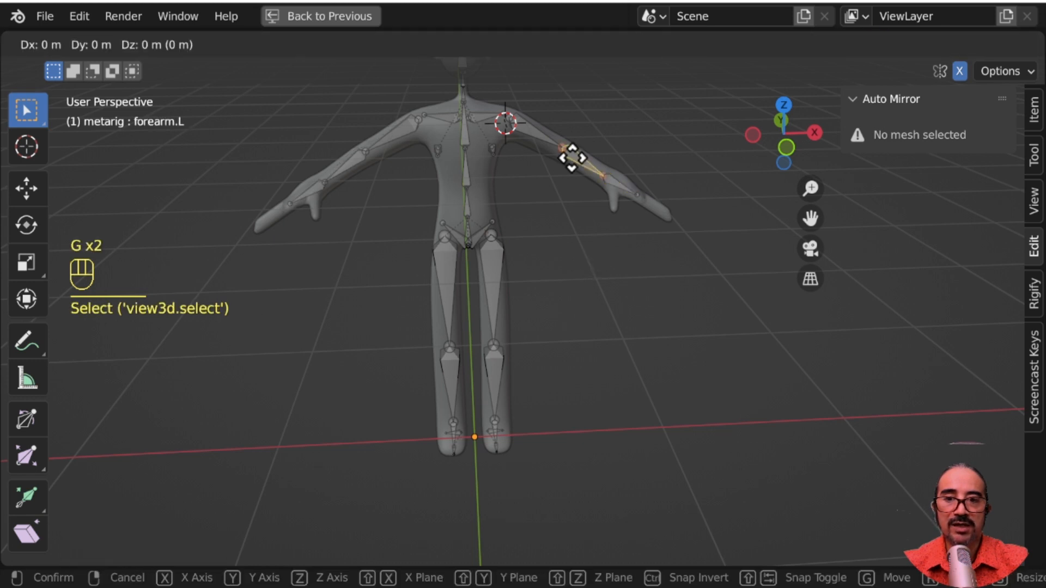
click(572, 159)
click(532, 126)
key(g)
click(532, 126)
In top view, move the shoulder end of upper_arm.L forward to the centre of the shoulder
middle_drag(545, 202, 488, 344)
key(KP_7)
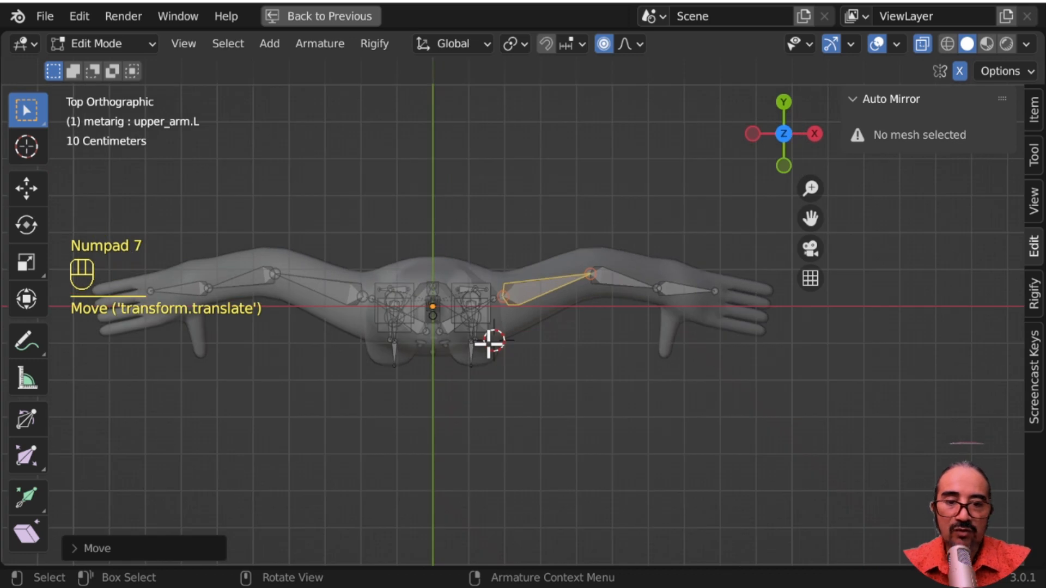
scroll(543, 320, up, 3)
click(672, 292)
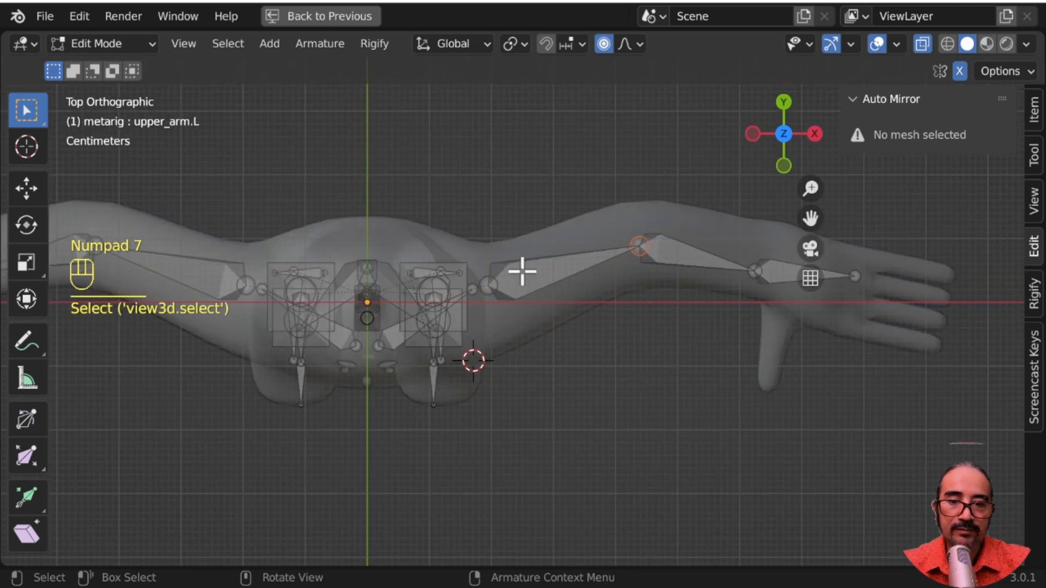
key(g)
click(515, 343)
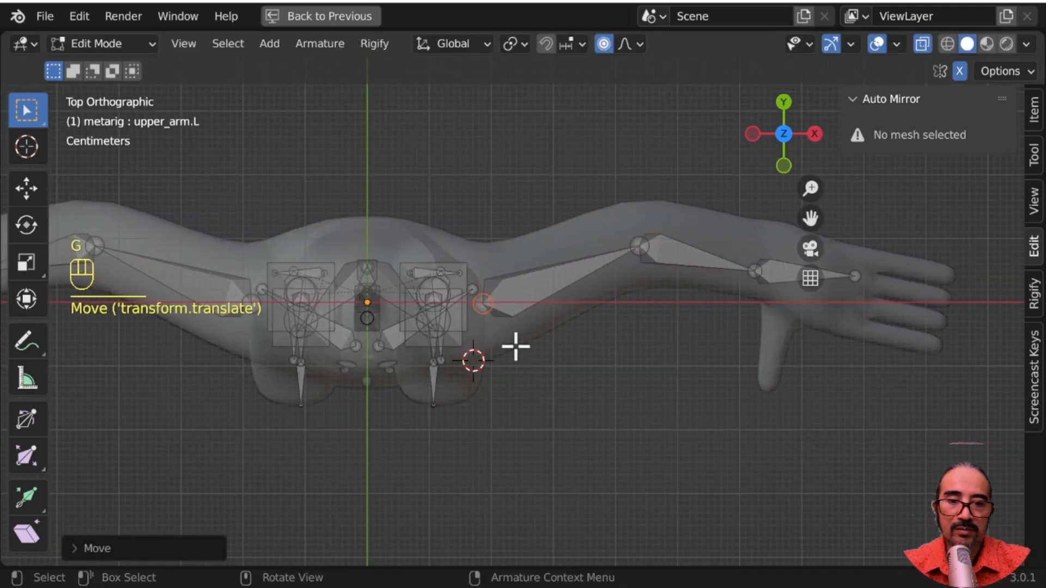
In top view, move the tip of hand.L forward to the middle of the palm, then return the metarig to Object Mode
scroll(515, 343, down, 3)
middle_drag(618, 434, 551, 323)
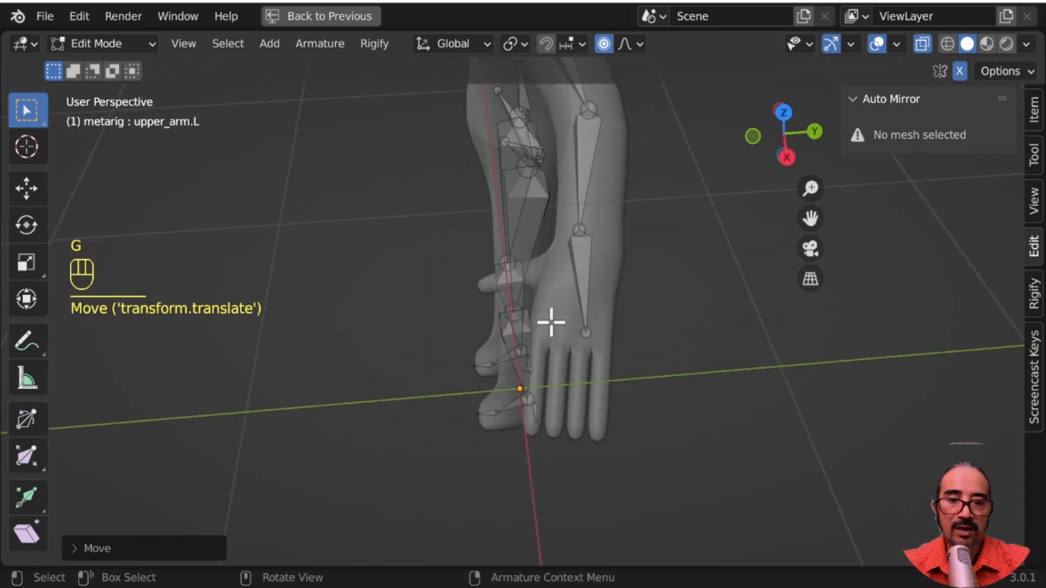
click(582, 341)
key(KP_7)
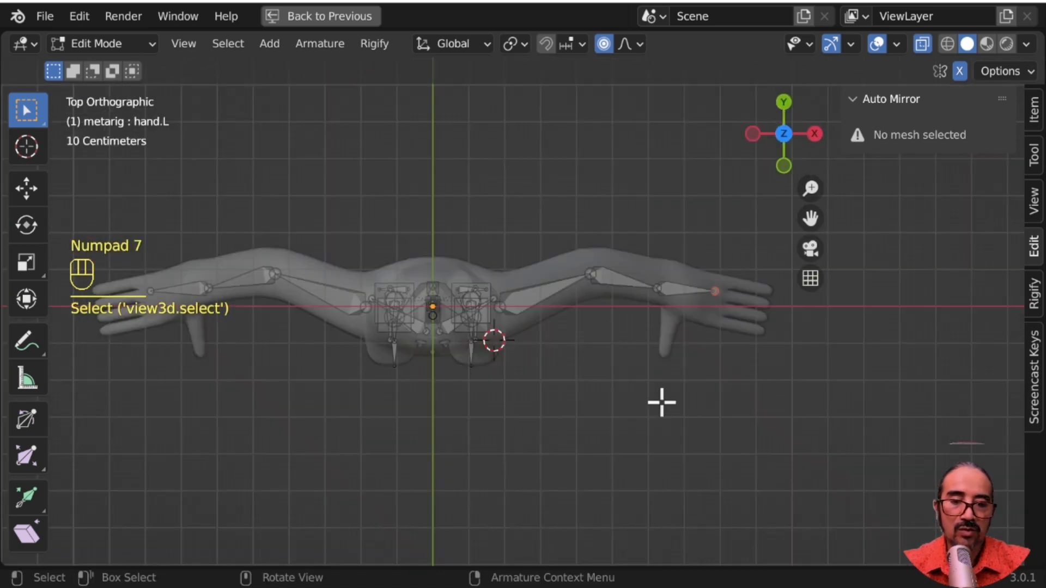
key(g)
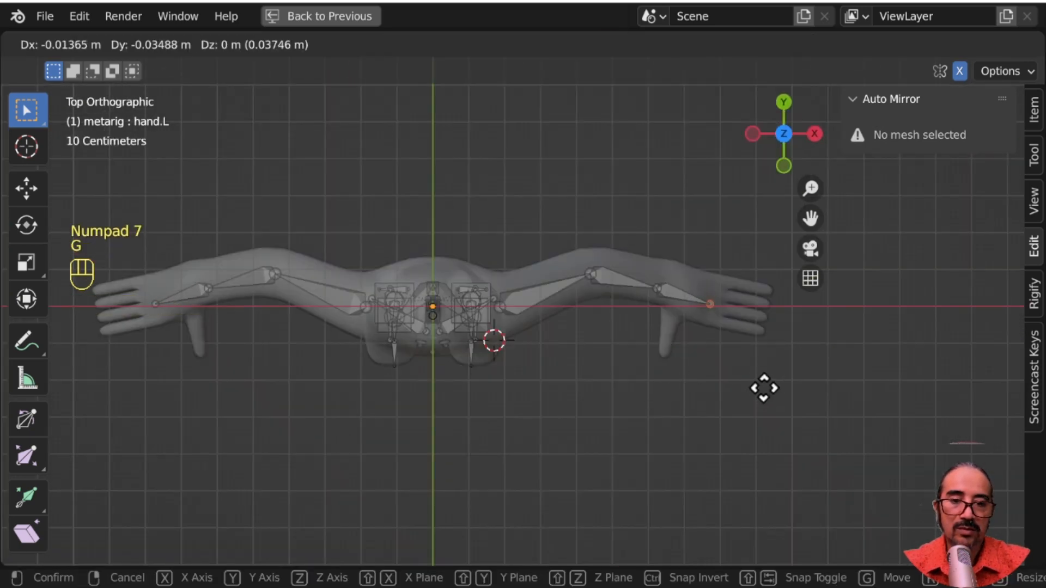
click(763, 393)
middle_drag(803, 430, 726, 262)
scroll(726, 261, down, 4)
key(Tab)
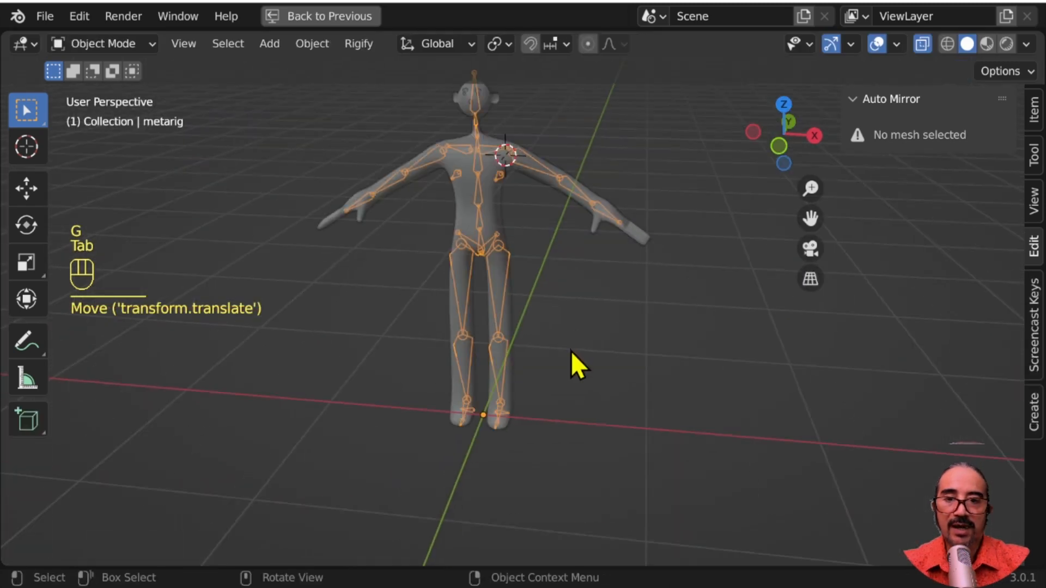
Check how the head and neck bones fit inside the character's head, and restore the multi-editor workspace layout
shift+middle_drag(539, 267, 567, 367)
scroll(566, 367, up, 1)
scroll(566, 367, up, 3)
middle_drag(569, 294, 538, 298)
scroll(537, 299, up, 6)
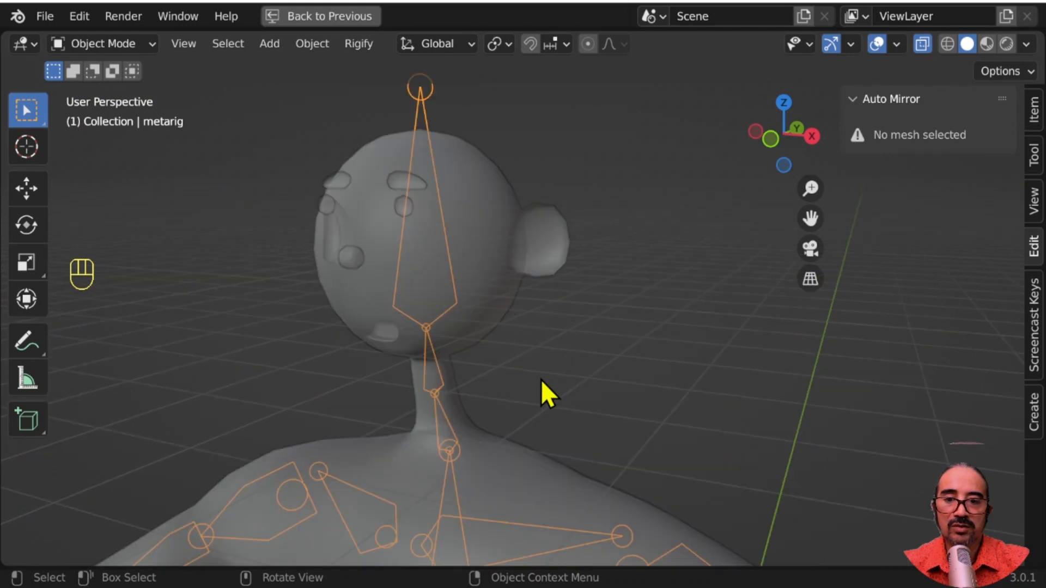
scroll(541, 380, down, 5)
key(ctrl+space)
scroll(540, 384, down, 5)
shift+middle_drag(455, 432, 459, 377)
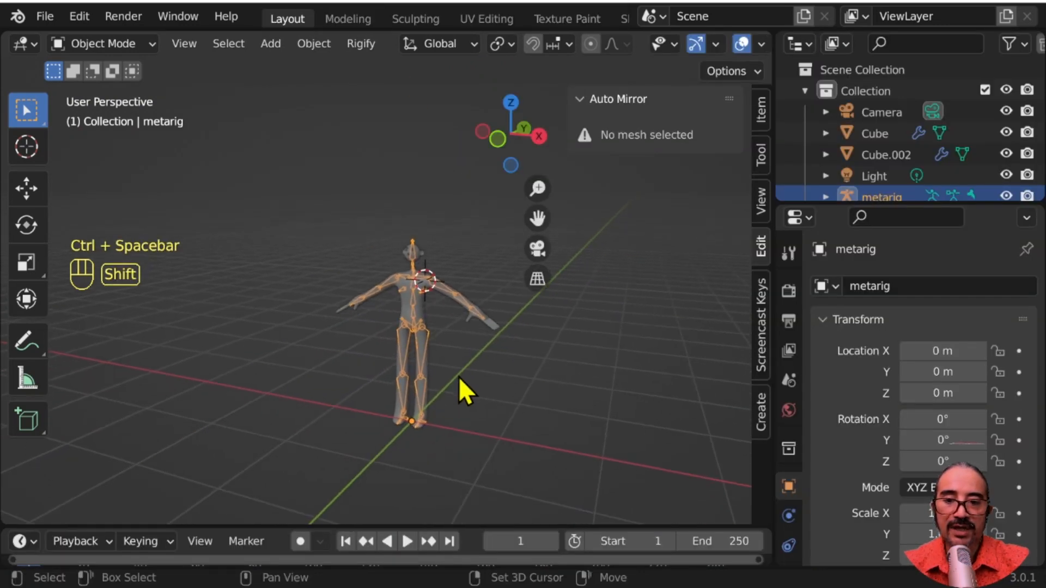
In the metarig's Edit Mode, delete the two small breast bones on either side of the chest
scroll(530, 417, up, 3)
shift+middle_drag(531, 417, 394, 233)
key(Tab)
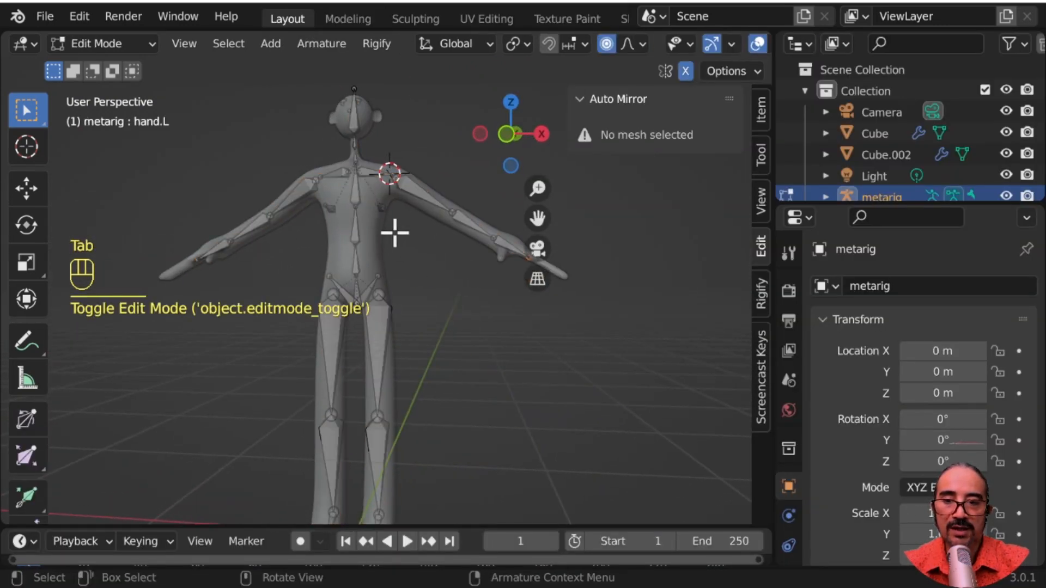
drag(374, 203, 403, 233)
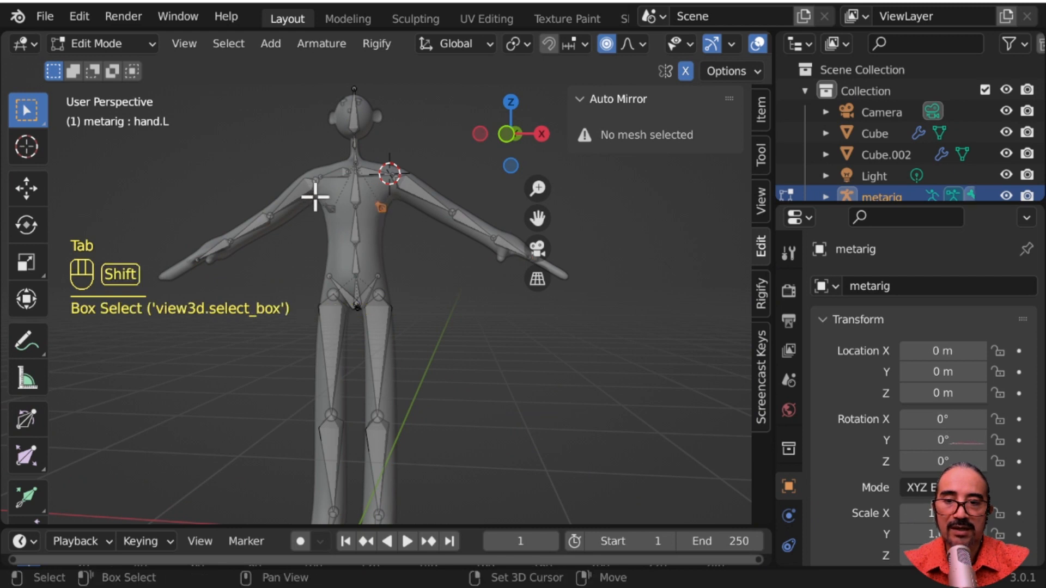
shift+drag(315, 196, 339, 230)
key(x)
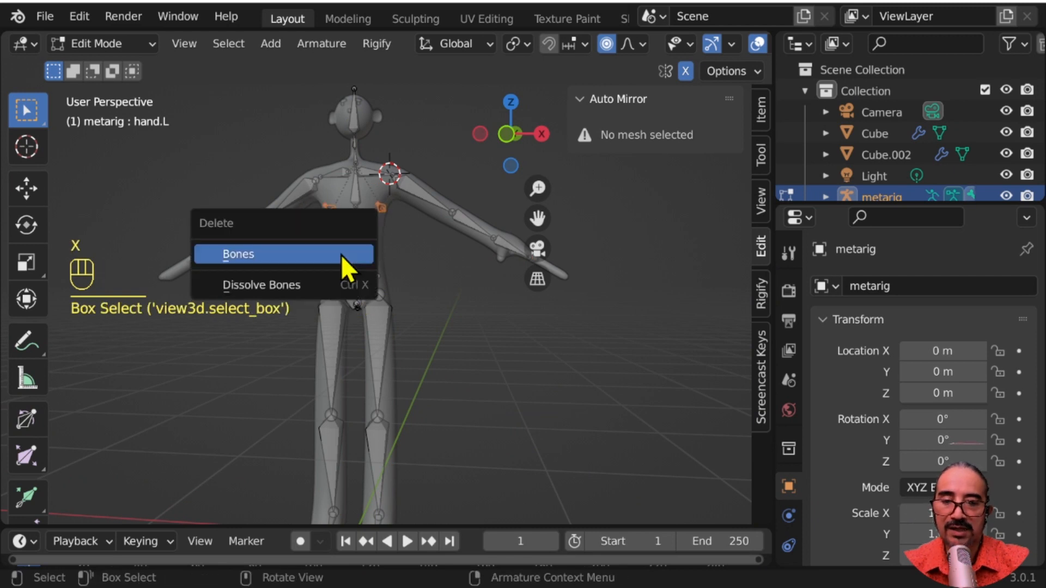
click(296, 256)
Enlarge the Properties editor and, back in Object Mode, apply the metarig's scale
scroll(436, 362, down, 2)
middle_drag(436, 362, 544, 353)
mouse_move(448, 415)
middle_down()
mouse_move(462, 416)
mouse_move(447, 419)
middle_up()
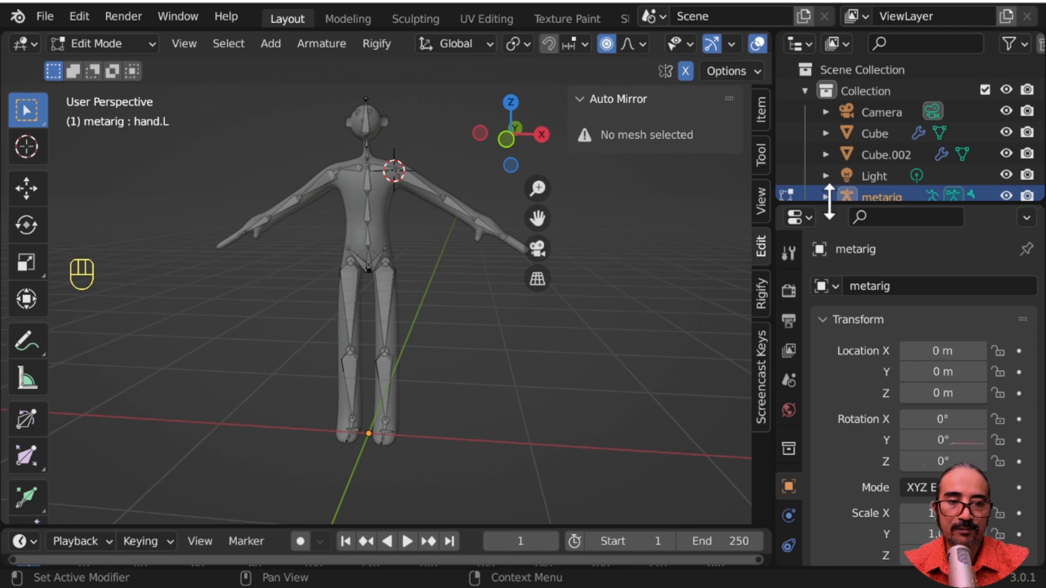
drag(829, 201, 829, 94)
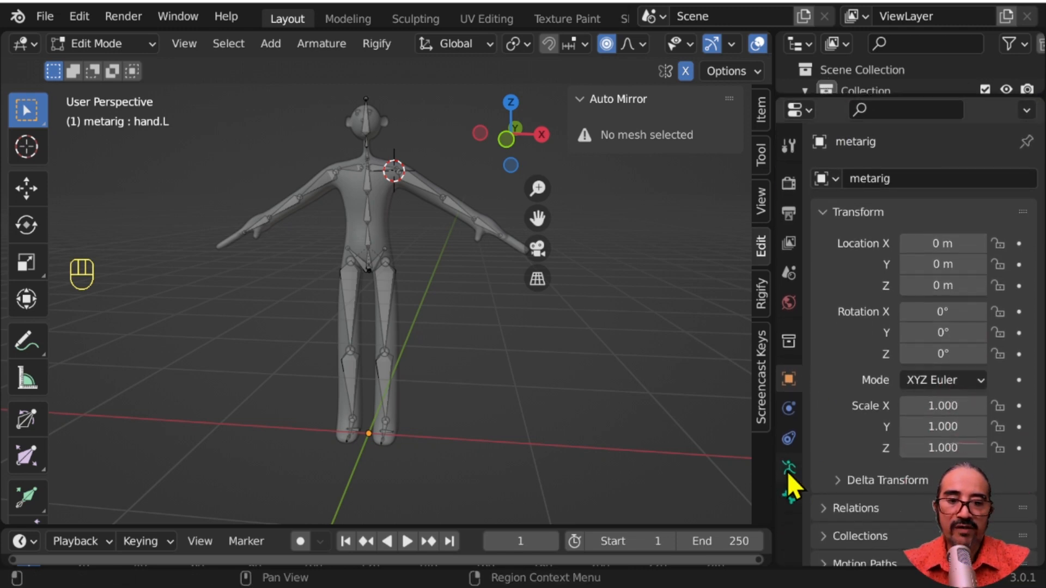
key(Tab)
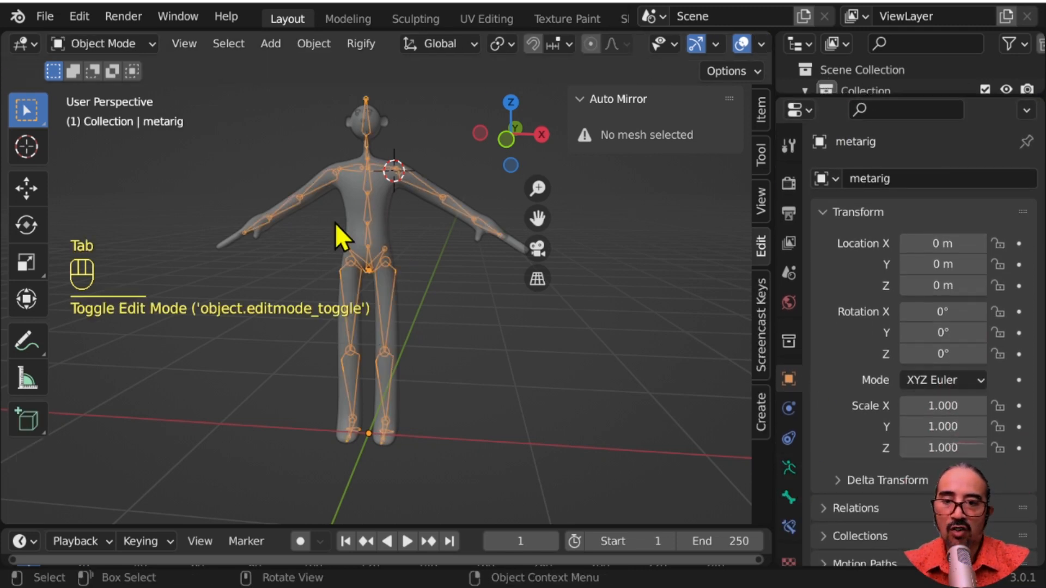
key(ctrl+a)
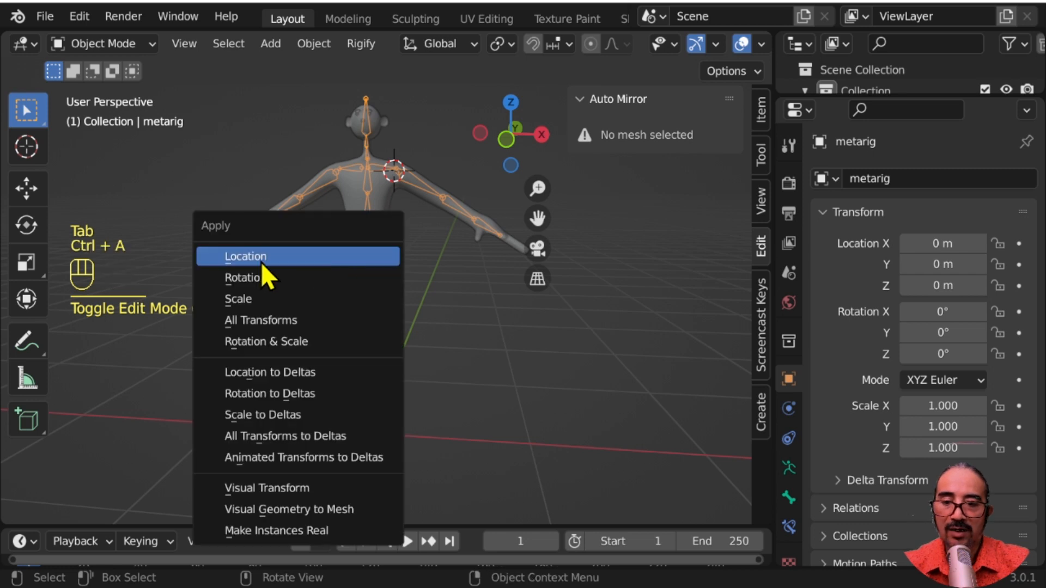
click(243, 303)
Apply the scale of the body mesh, then of the metarig, body and facial features selected together
click(346, 188)
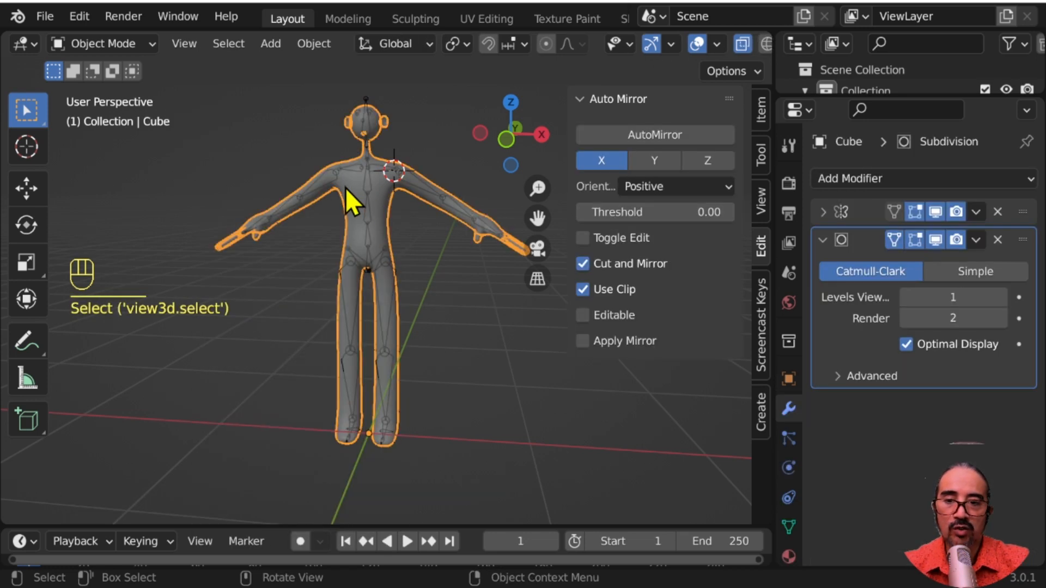
key(ctrl+a)
click(296, 189)
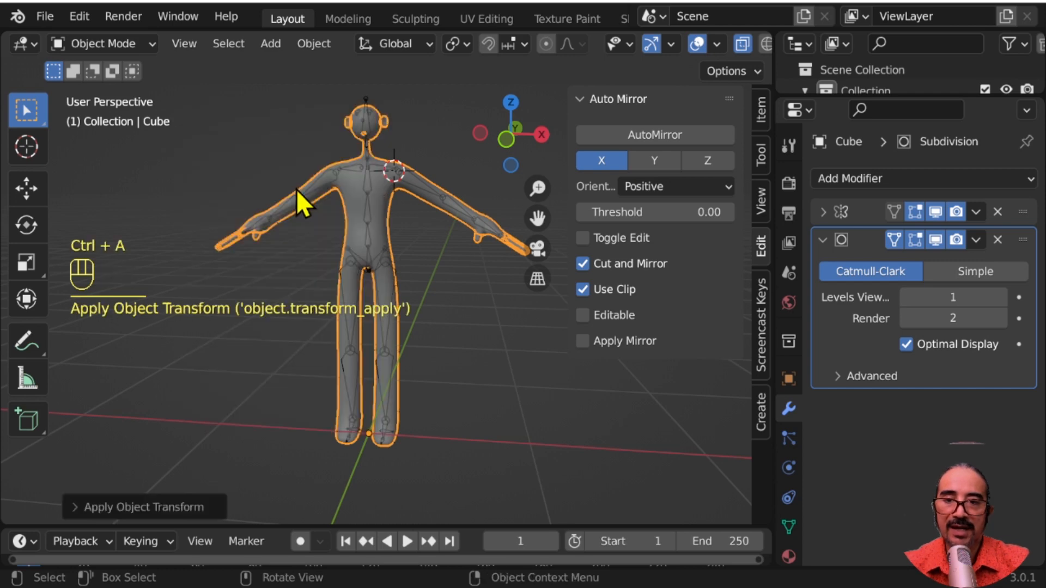
click(361, 116)
drag(337, 84, 387, 143)
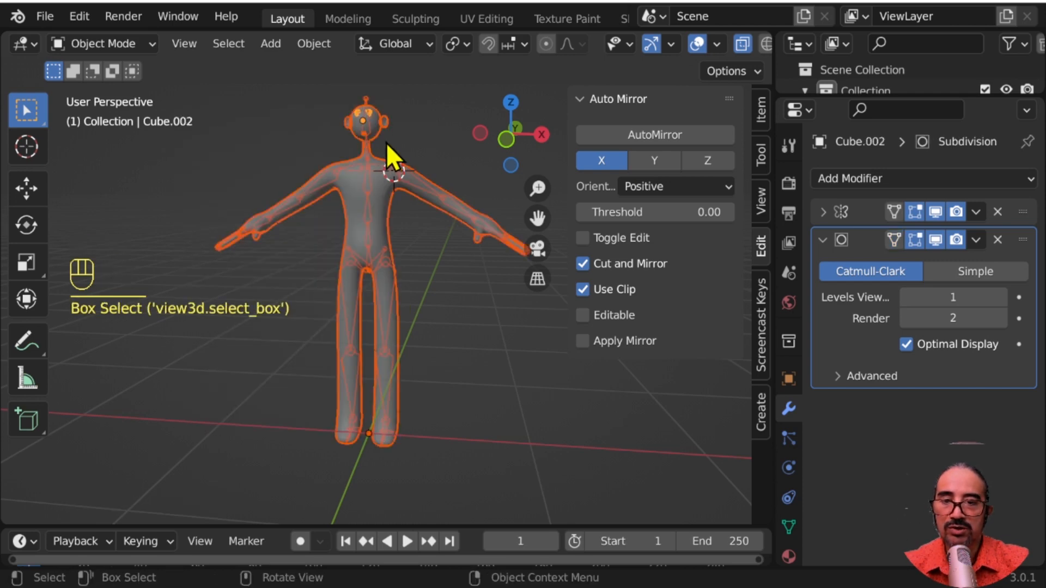
key(ctrl+a)
click(329, 134)
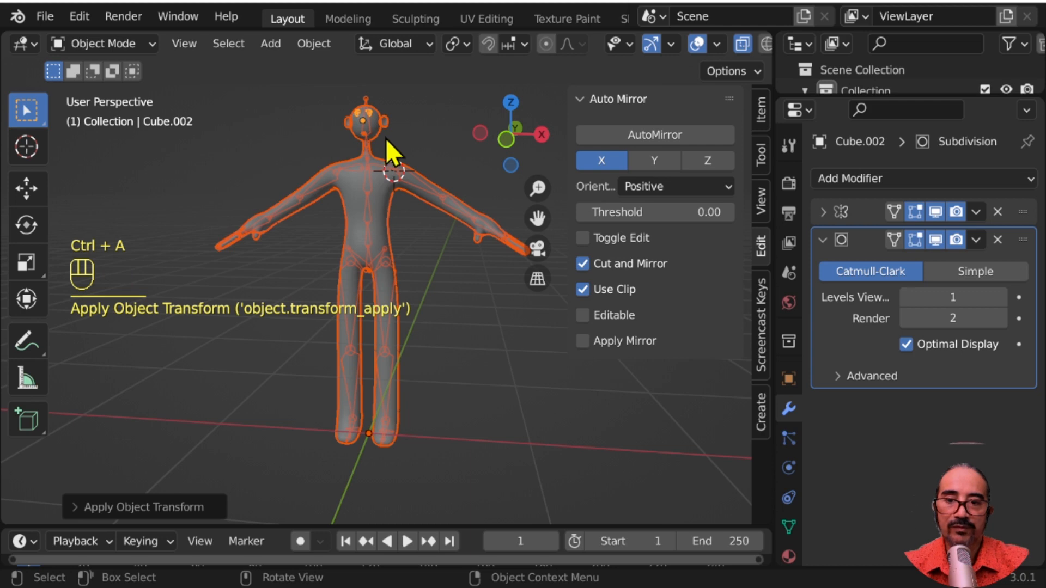
Select the facial features object and examine it up close on the head, then review the whole figure
scroll(384, 113, up, 2)
shift+middle_drag(385, 114, 417, 332)
scroll(416, 332, up, 5)
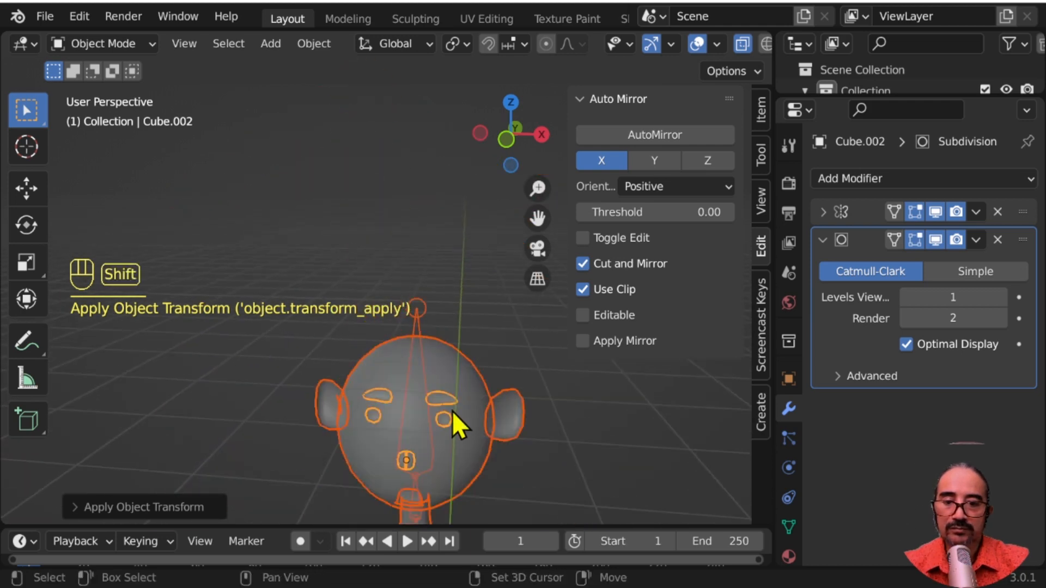
shift+middle_drag(452, 411, 451, 334)
scroll(451, 334, up, 2)
scroll(436, 234, up, 3)
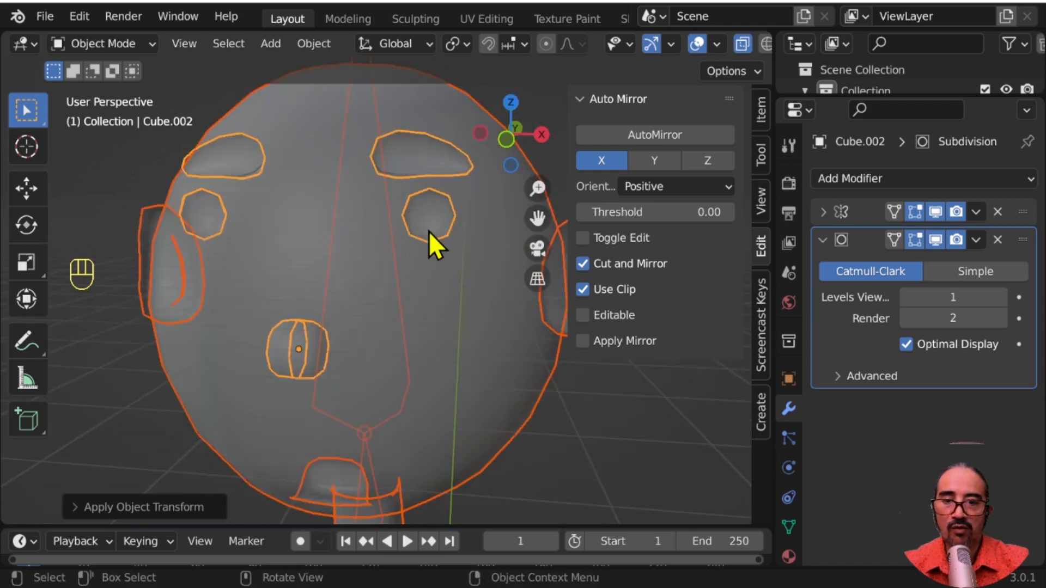
click(430, 228)
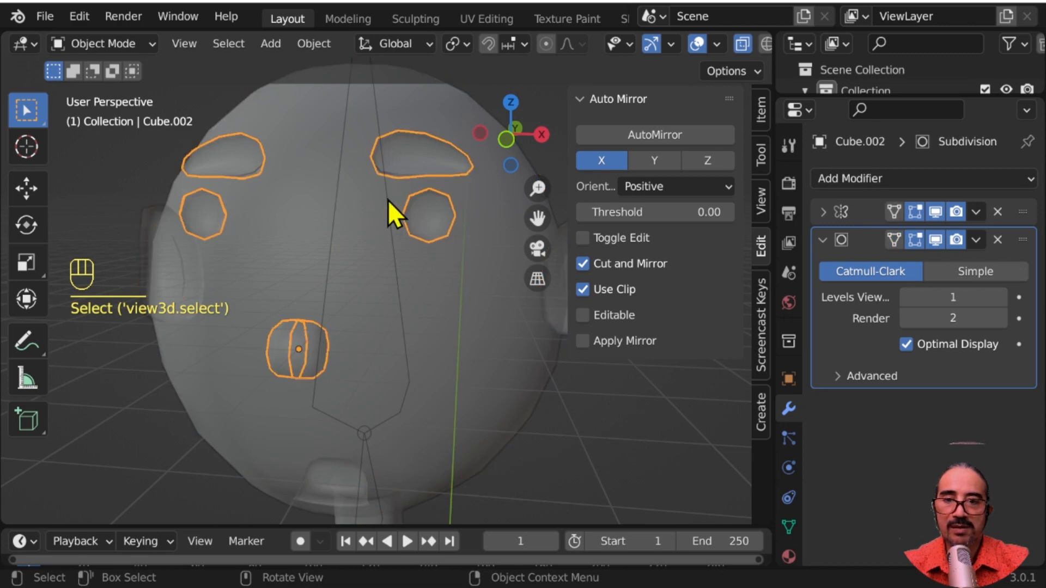
scroll(423, 292, down, 5)
middle_drag(424, 292, 451, 337)
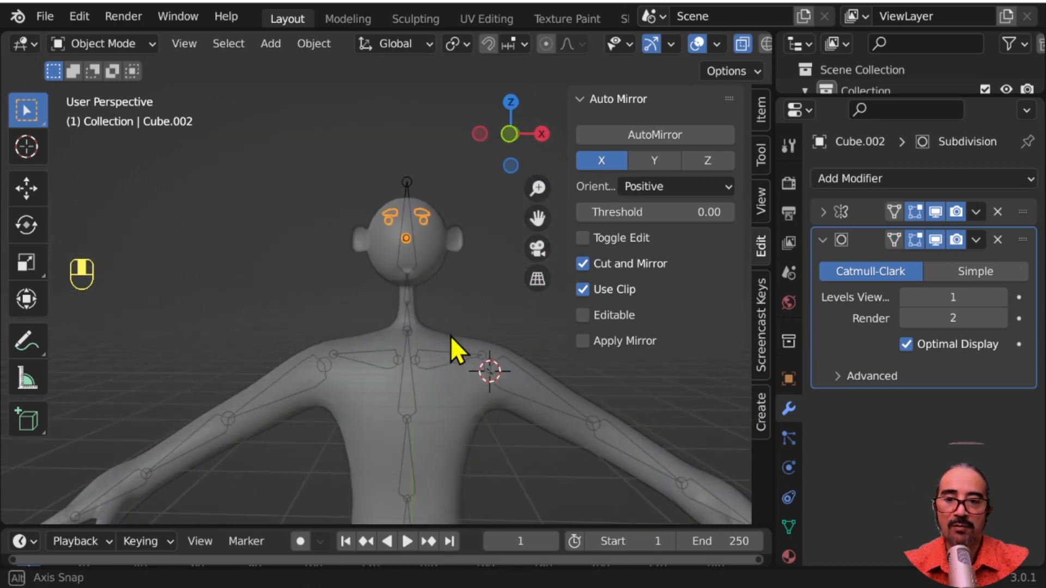
scroll(460, 334, down, 4)
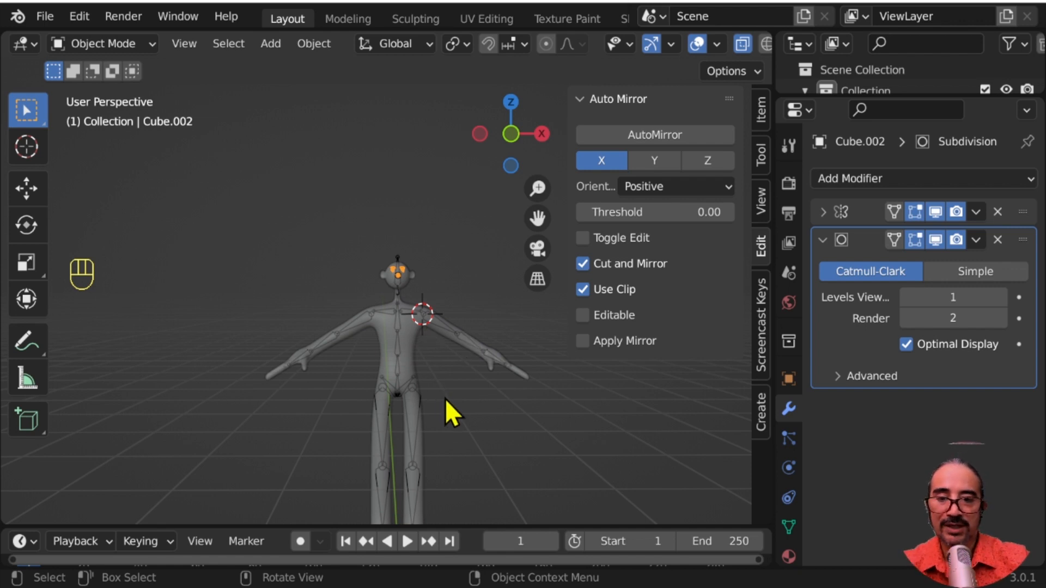
shift+middle_drag(451, 404, 463, 283)
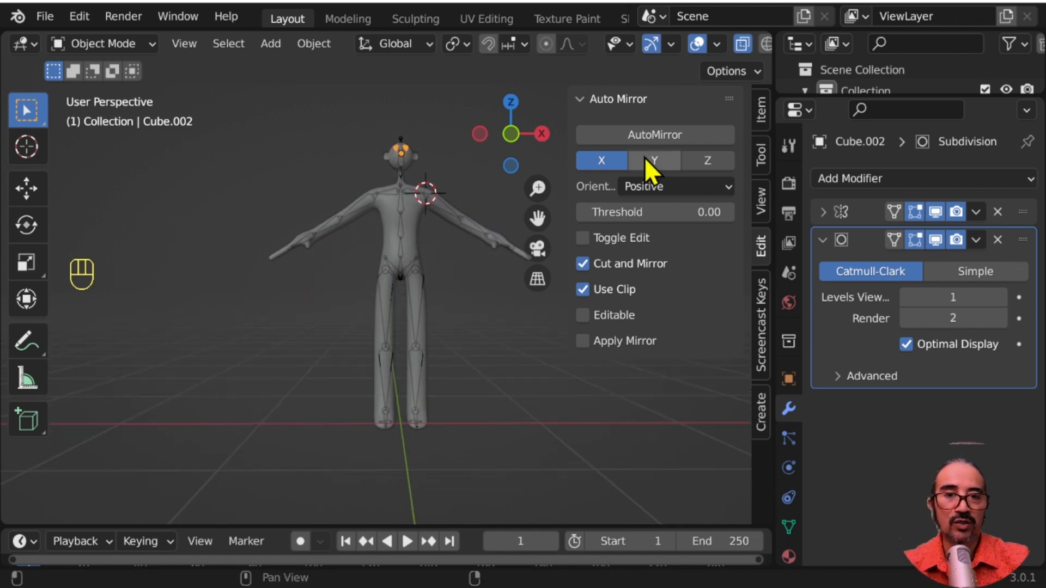
Turn off X-ray display and select the body mesh in a maximized 3D viewport
click(741, 45)
key(ctrl+space)
mouse_move(705, 350)
middle_down()
mouse_move(555, 353)
mouse_move(584, 312)
mouse_move(551, 289)
mouse_move(516, 305)
middle_up()
click(560, 211)
scroll(577, 248, up, 3)
scroll(577, 335, down, 2)
middle_drag(518, 349, 584, 341)
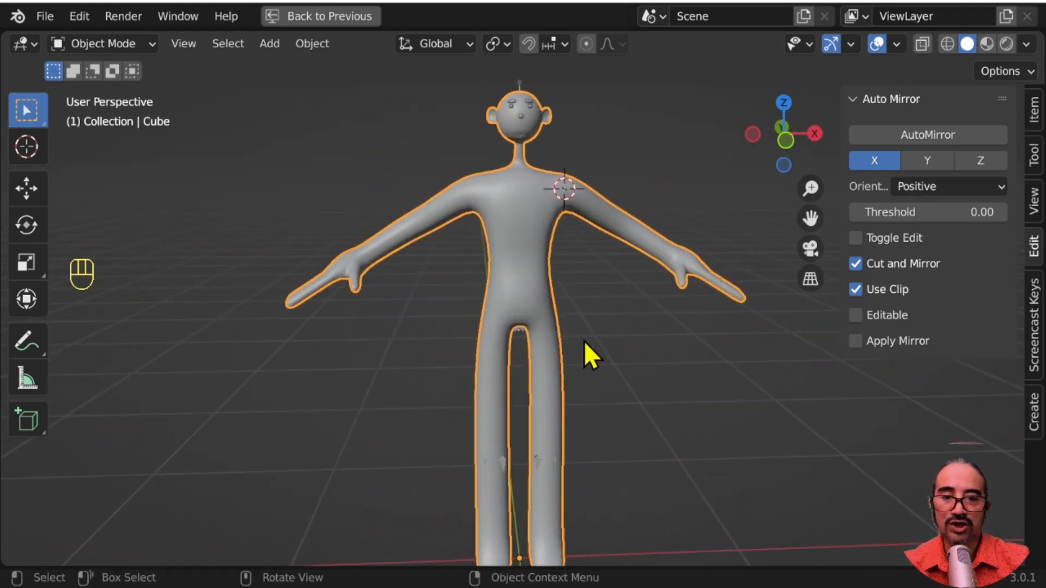